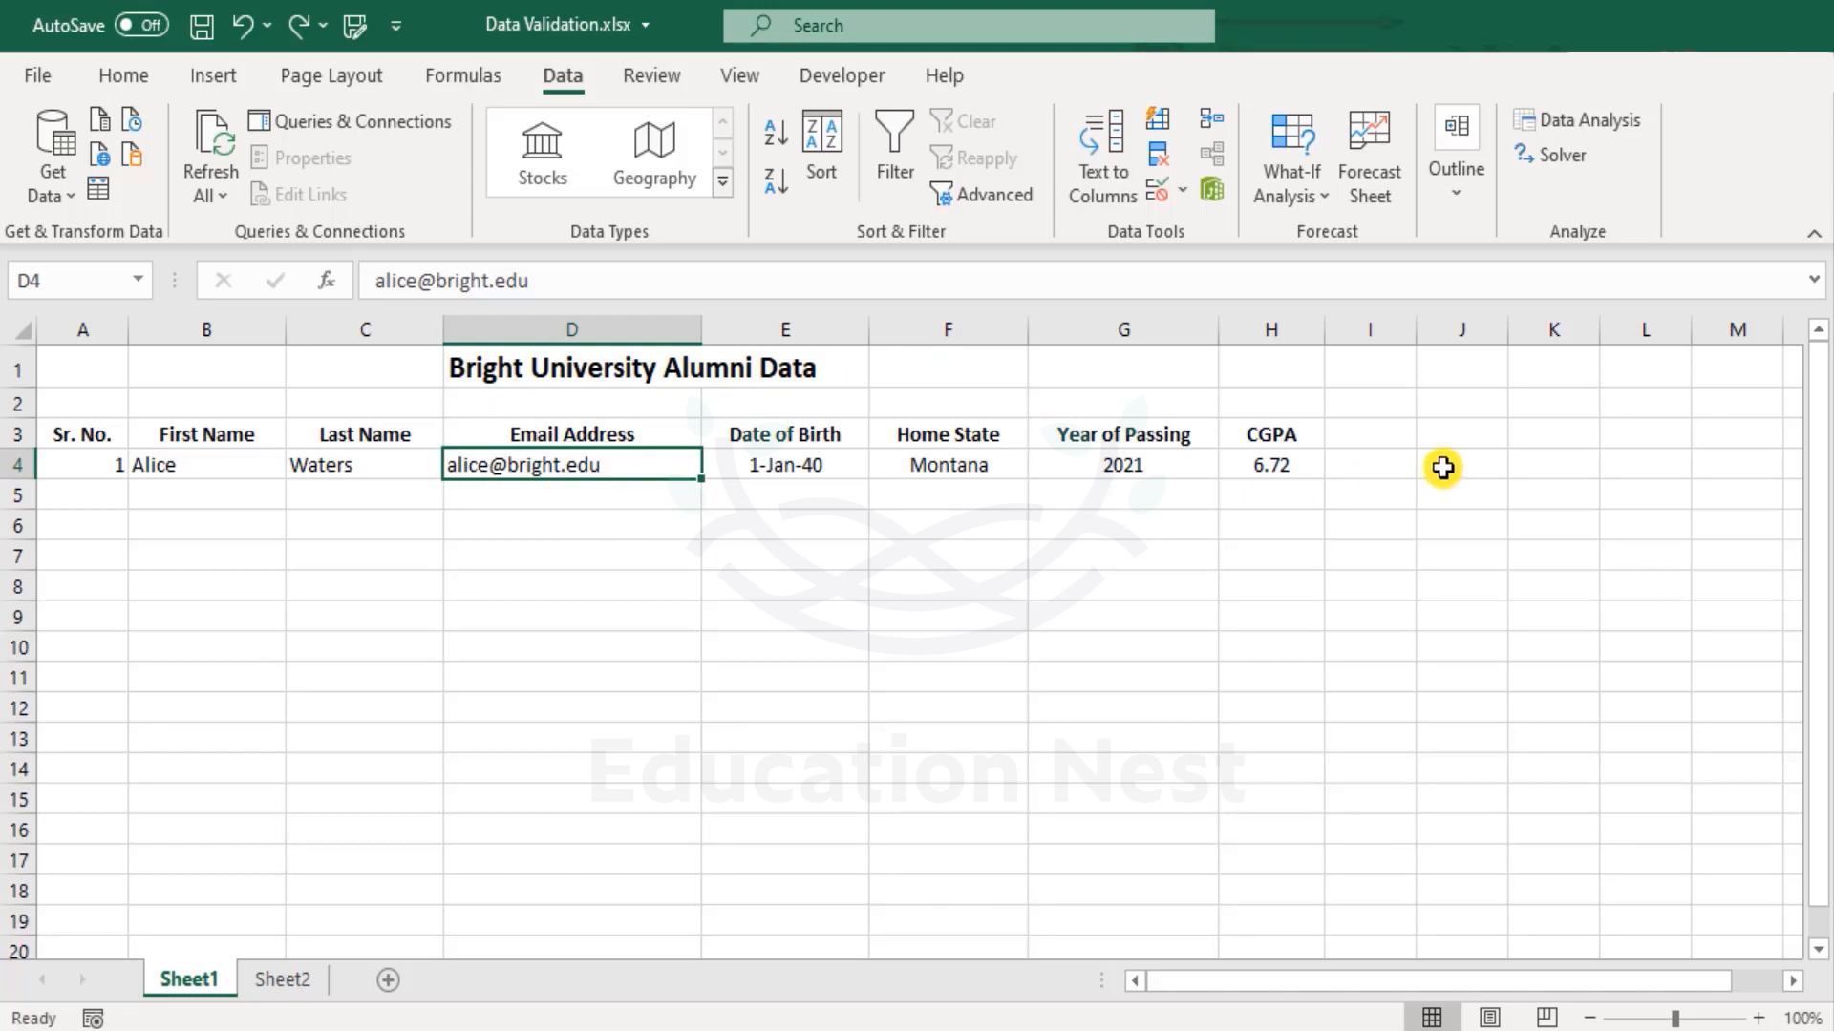
Look at the Custom formula option in the email cell's Data Validation dialog, then cancel.
left_click(1161, 197)
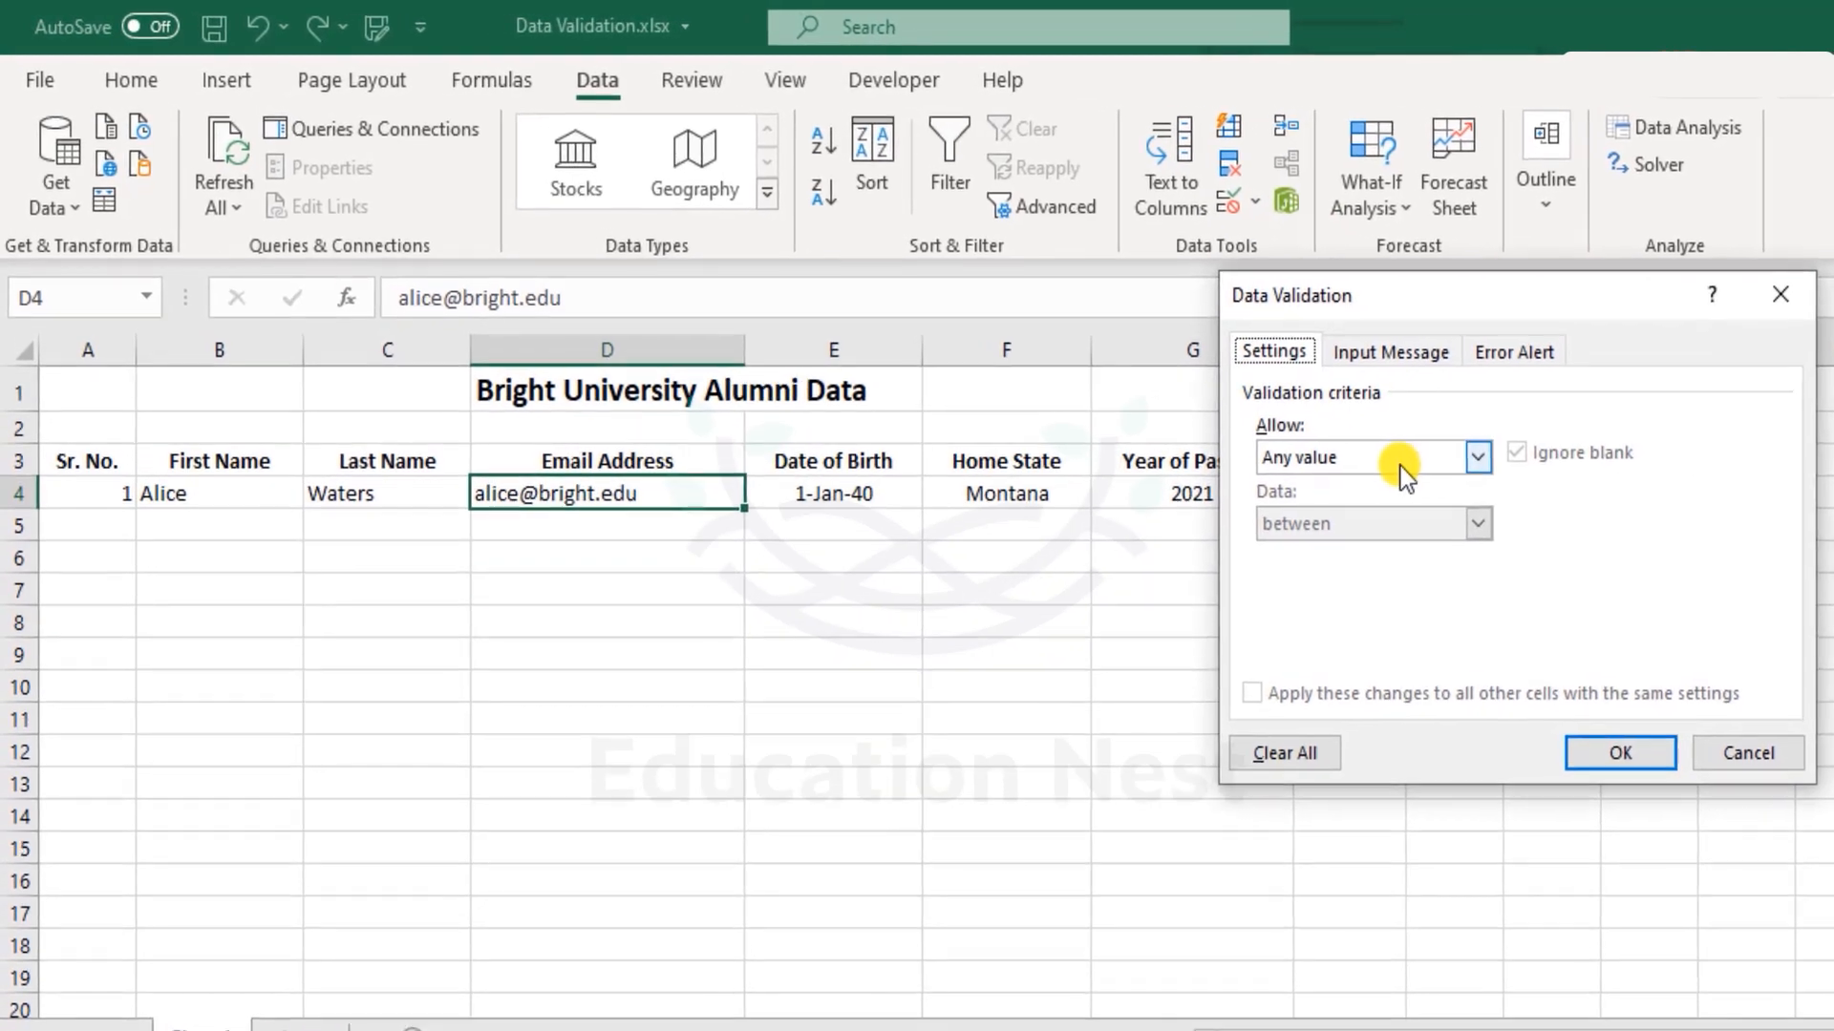
left_click(1318, 440)
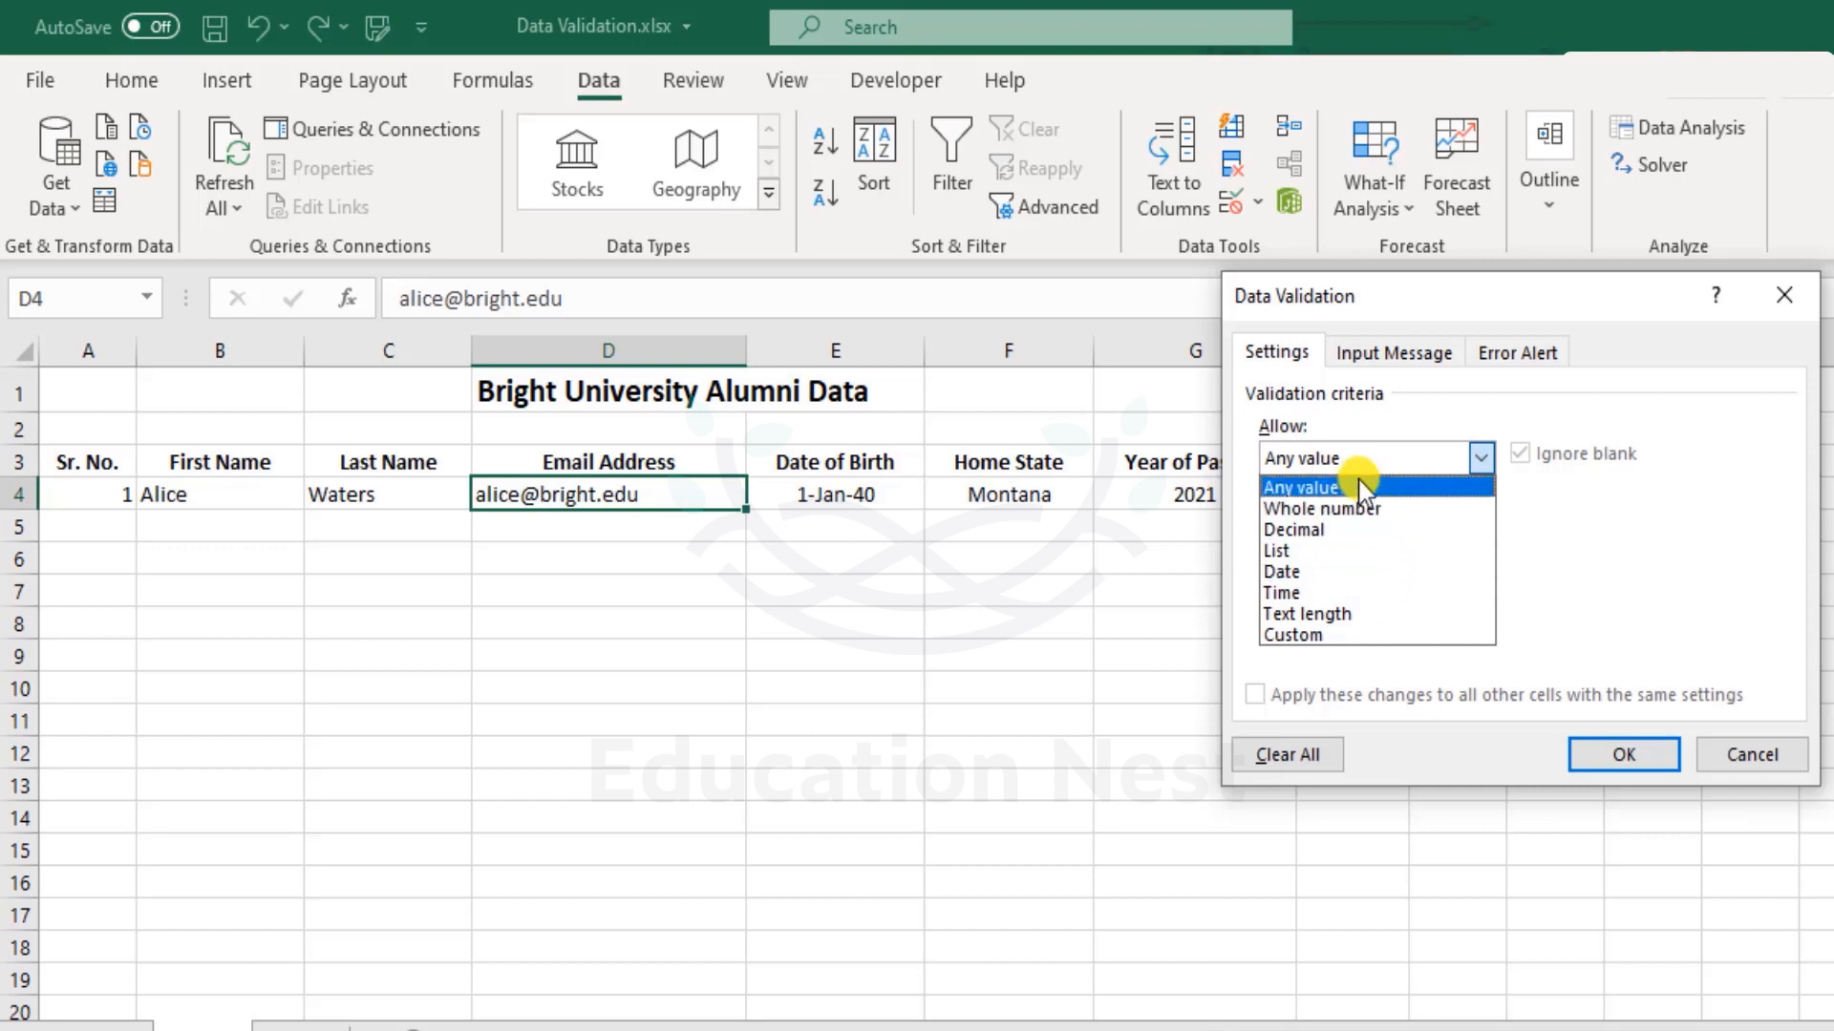
left_click(1378, 634)
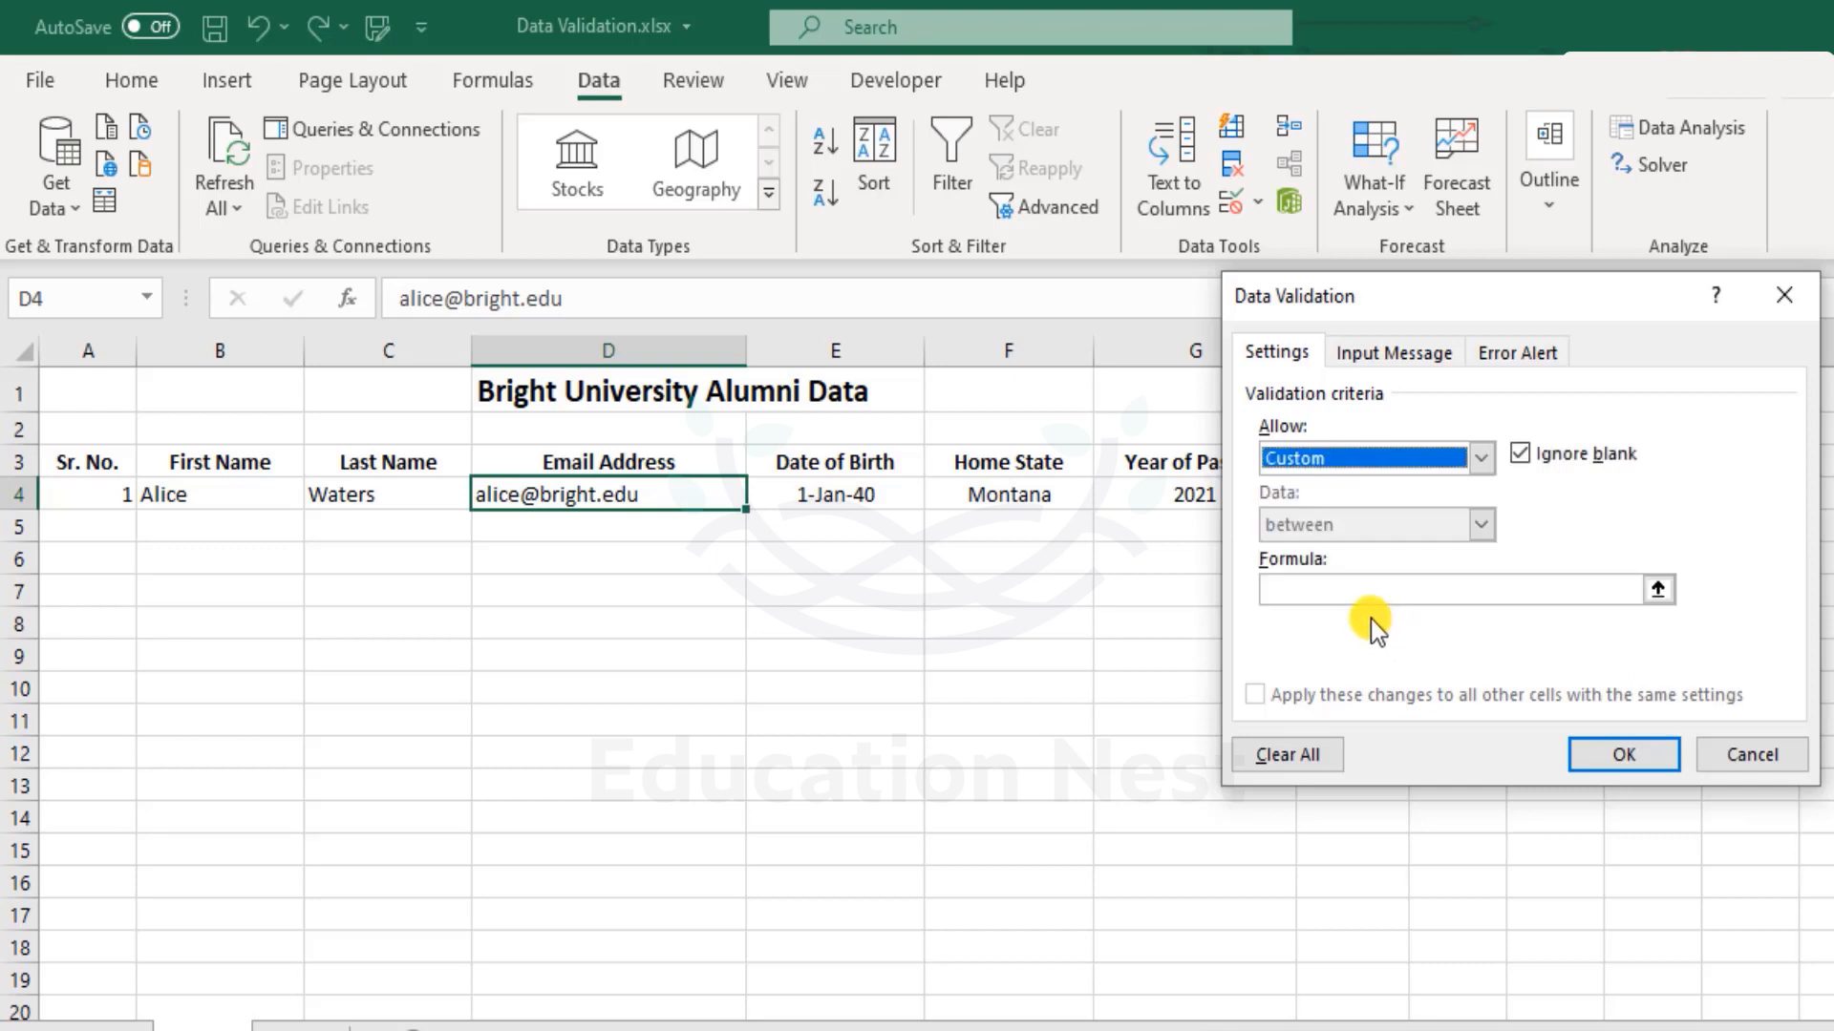
left_click(1321, 592)
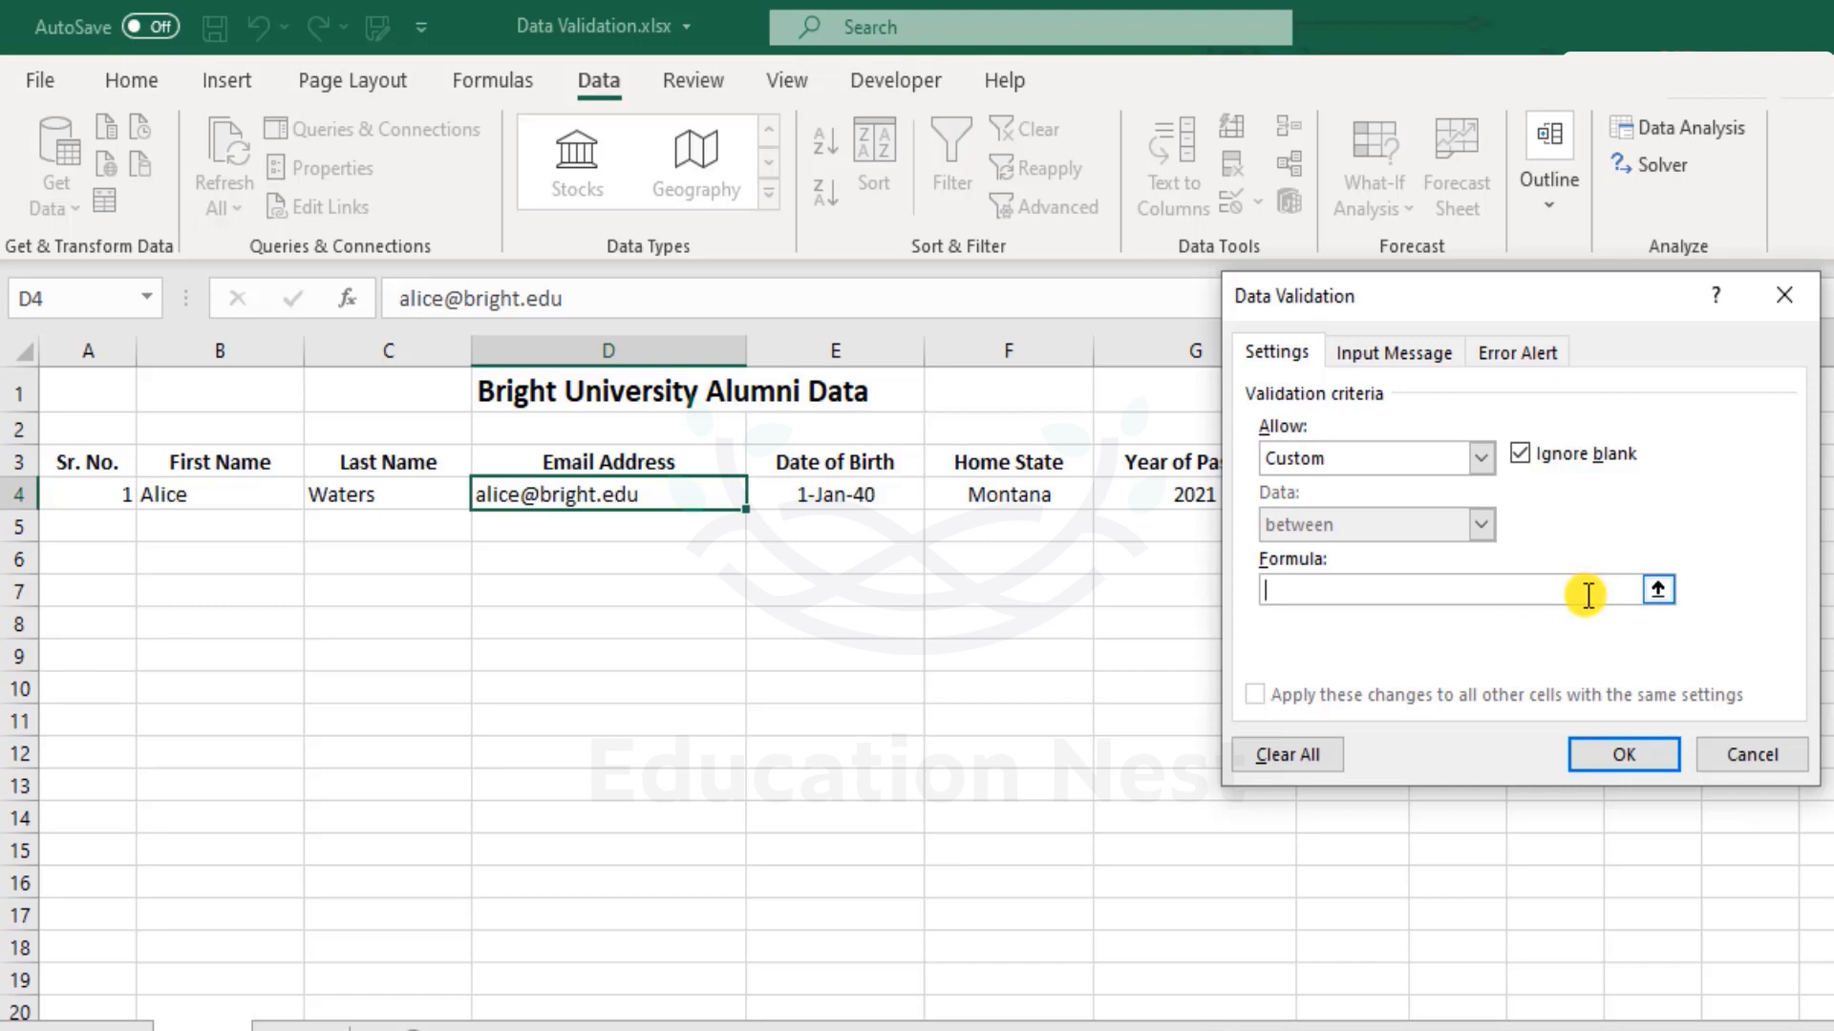
left_click(1754, 754)
Browse cells D4 through D7, starting a formula in D7 and then cancelling it.
left_click(673, 584)
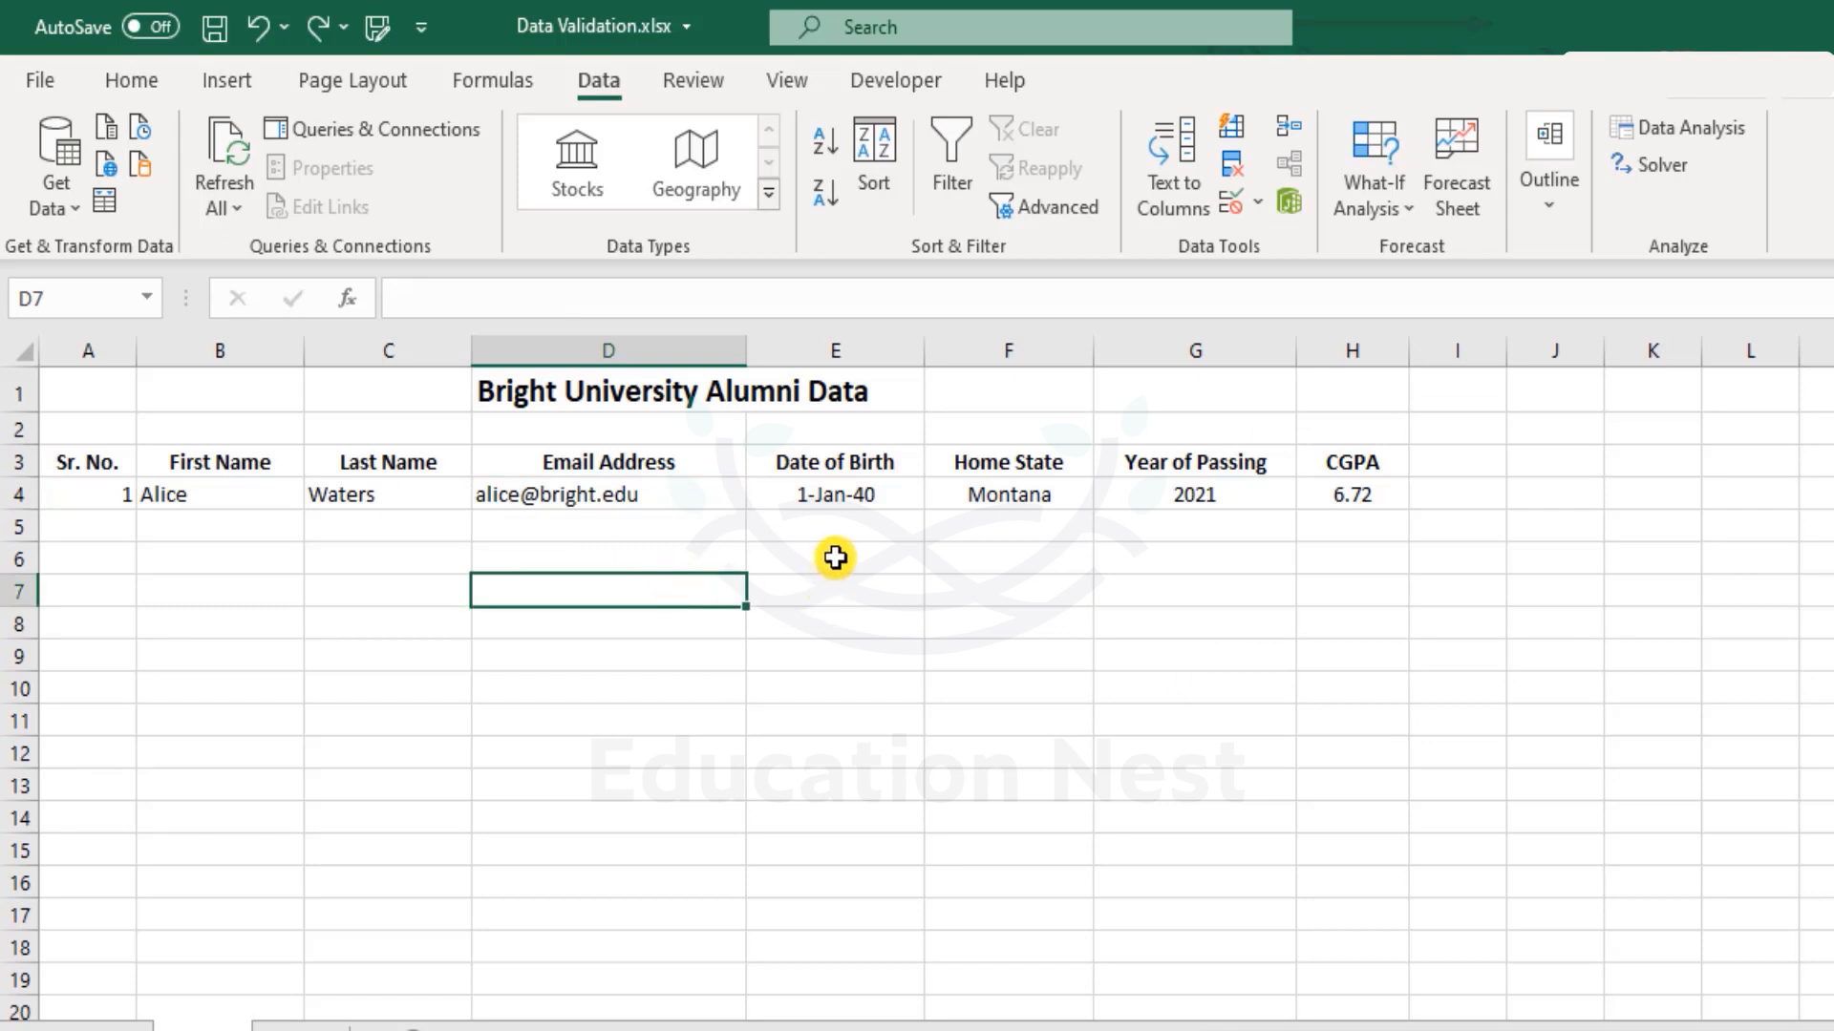
type("=")
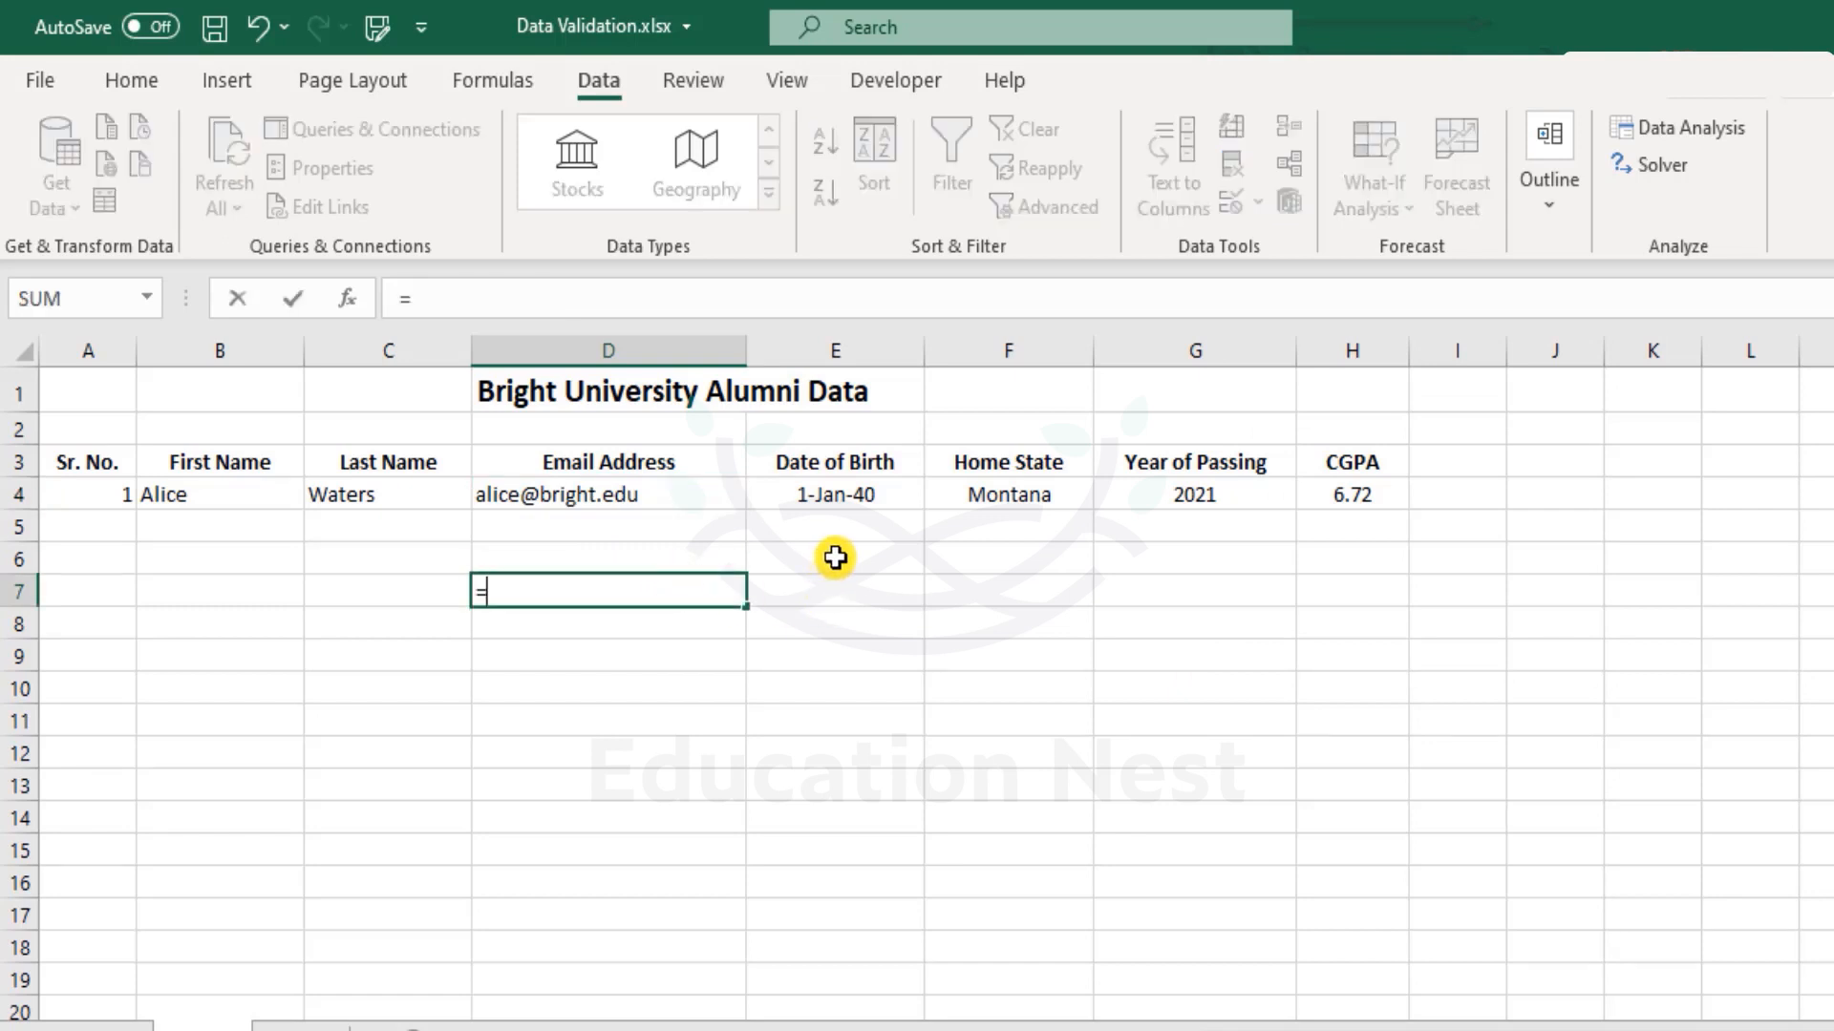
key("Escape")
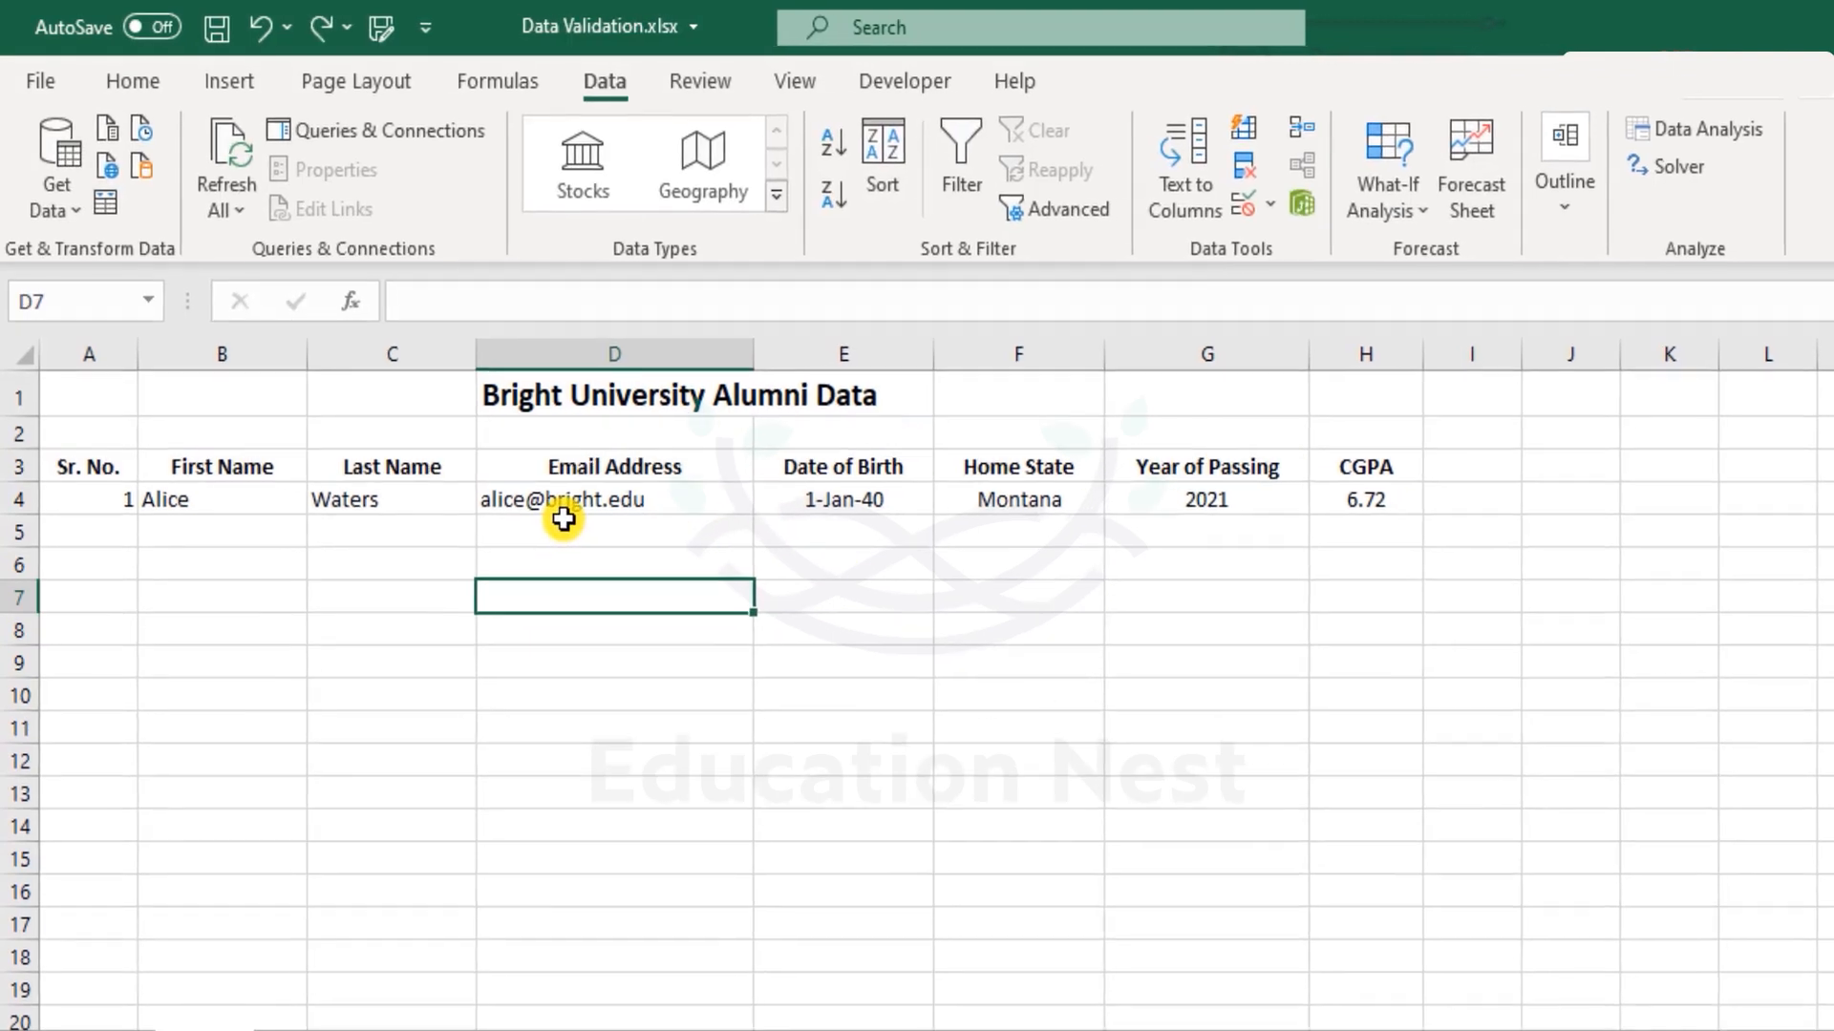
left_click(571, 506)
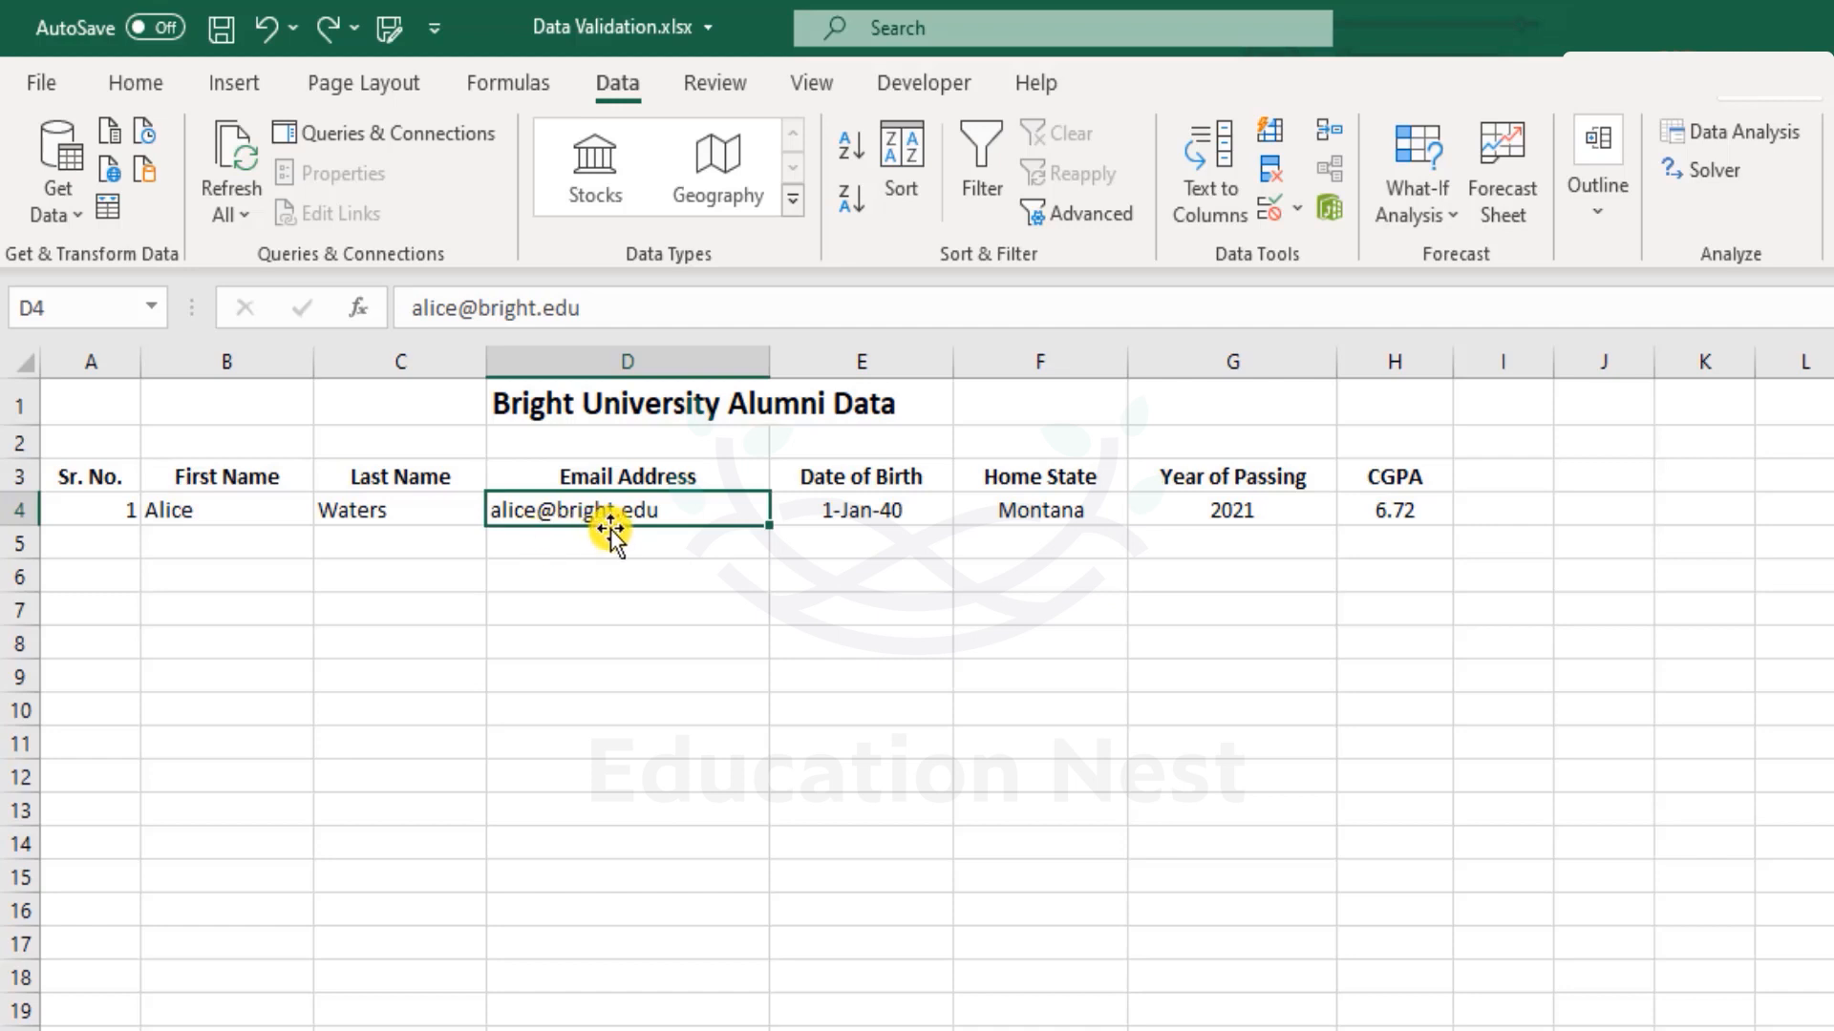
left_click(749, 615)
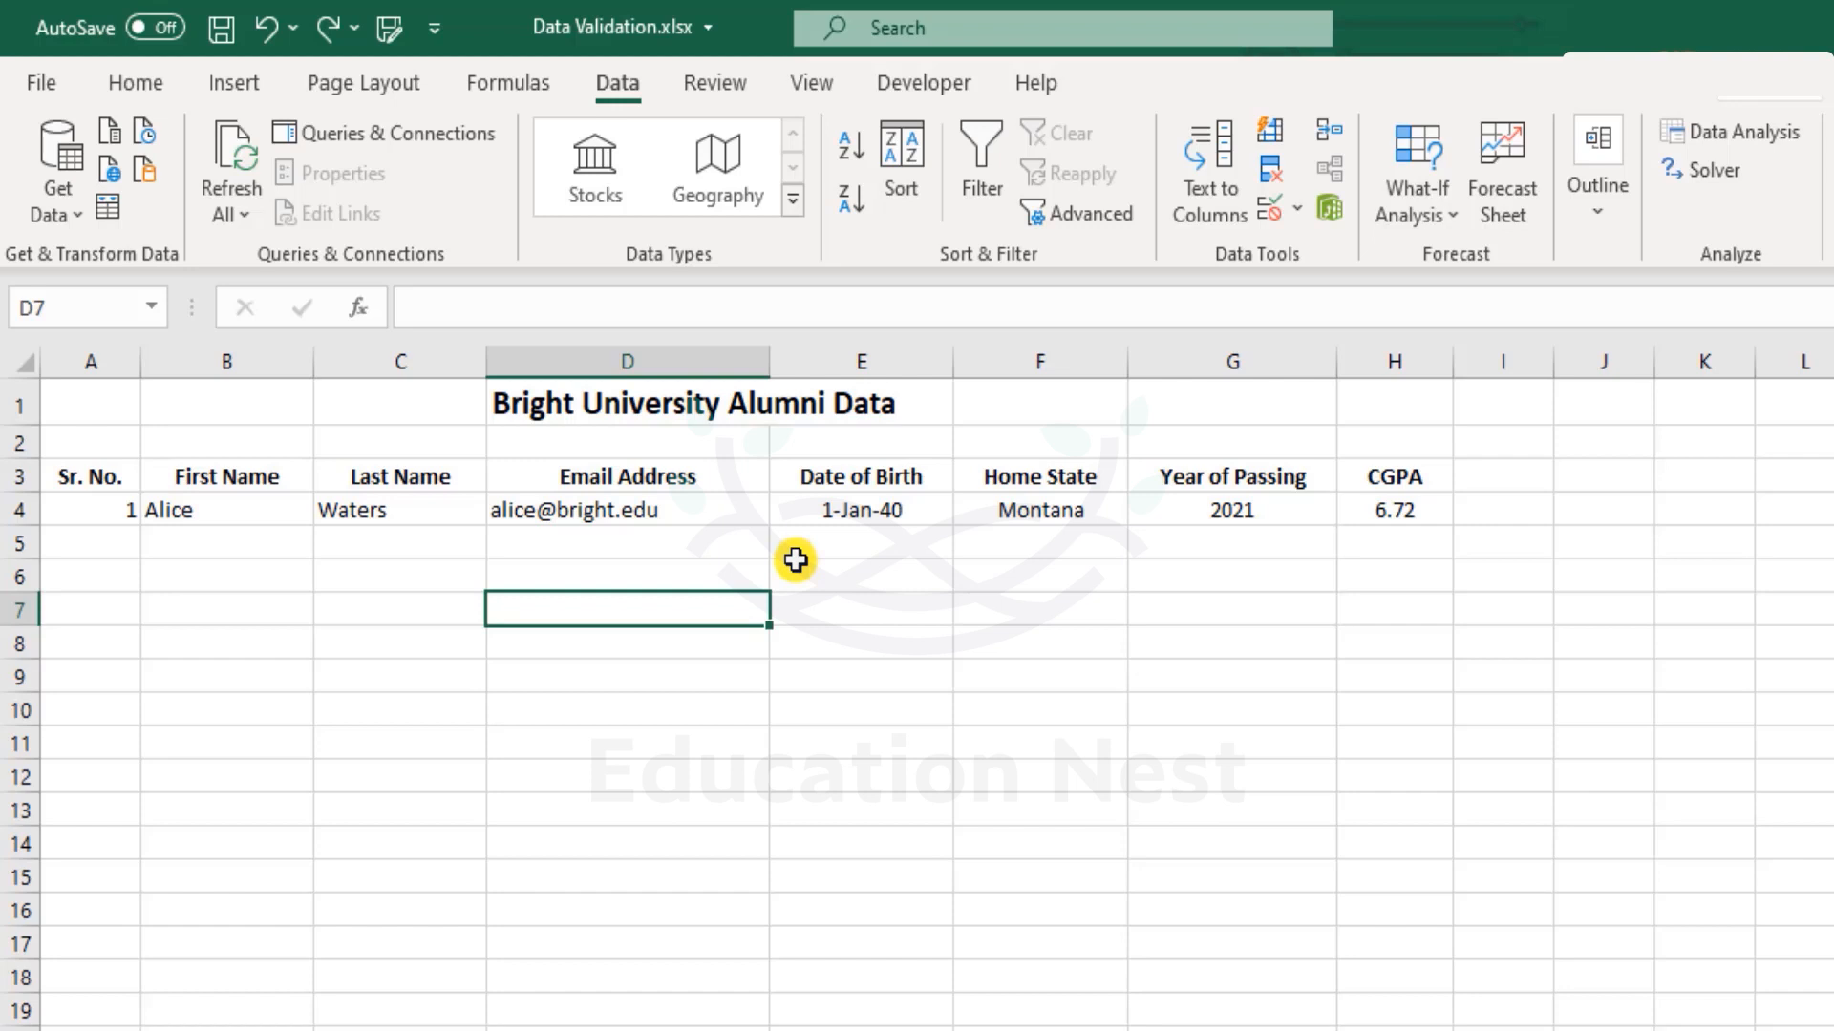
key("Up")
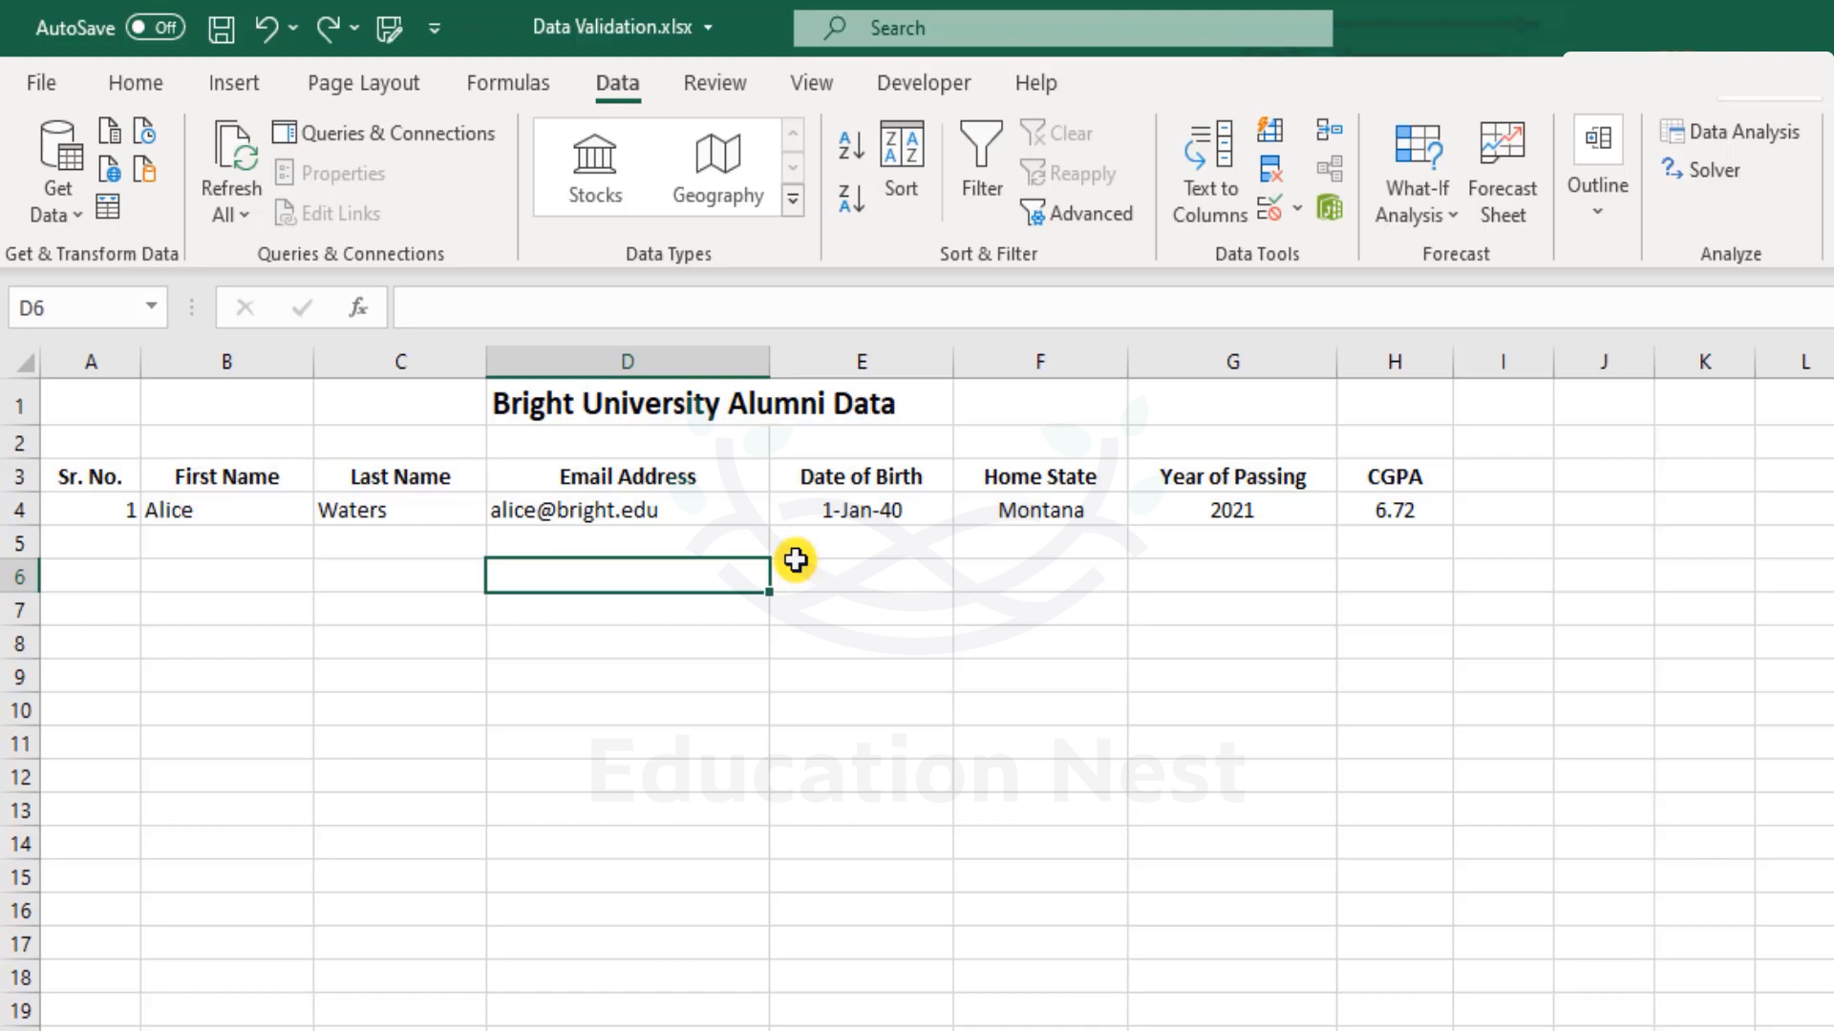
key("Up")
key("Up")
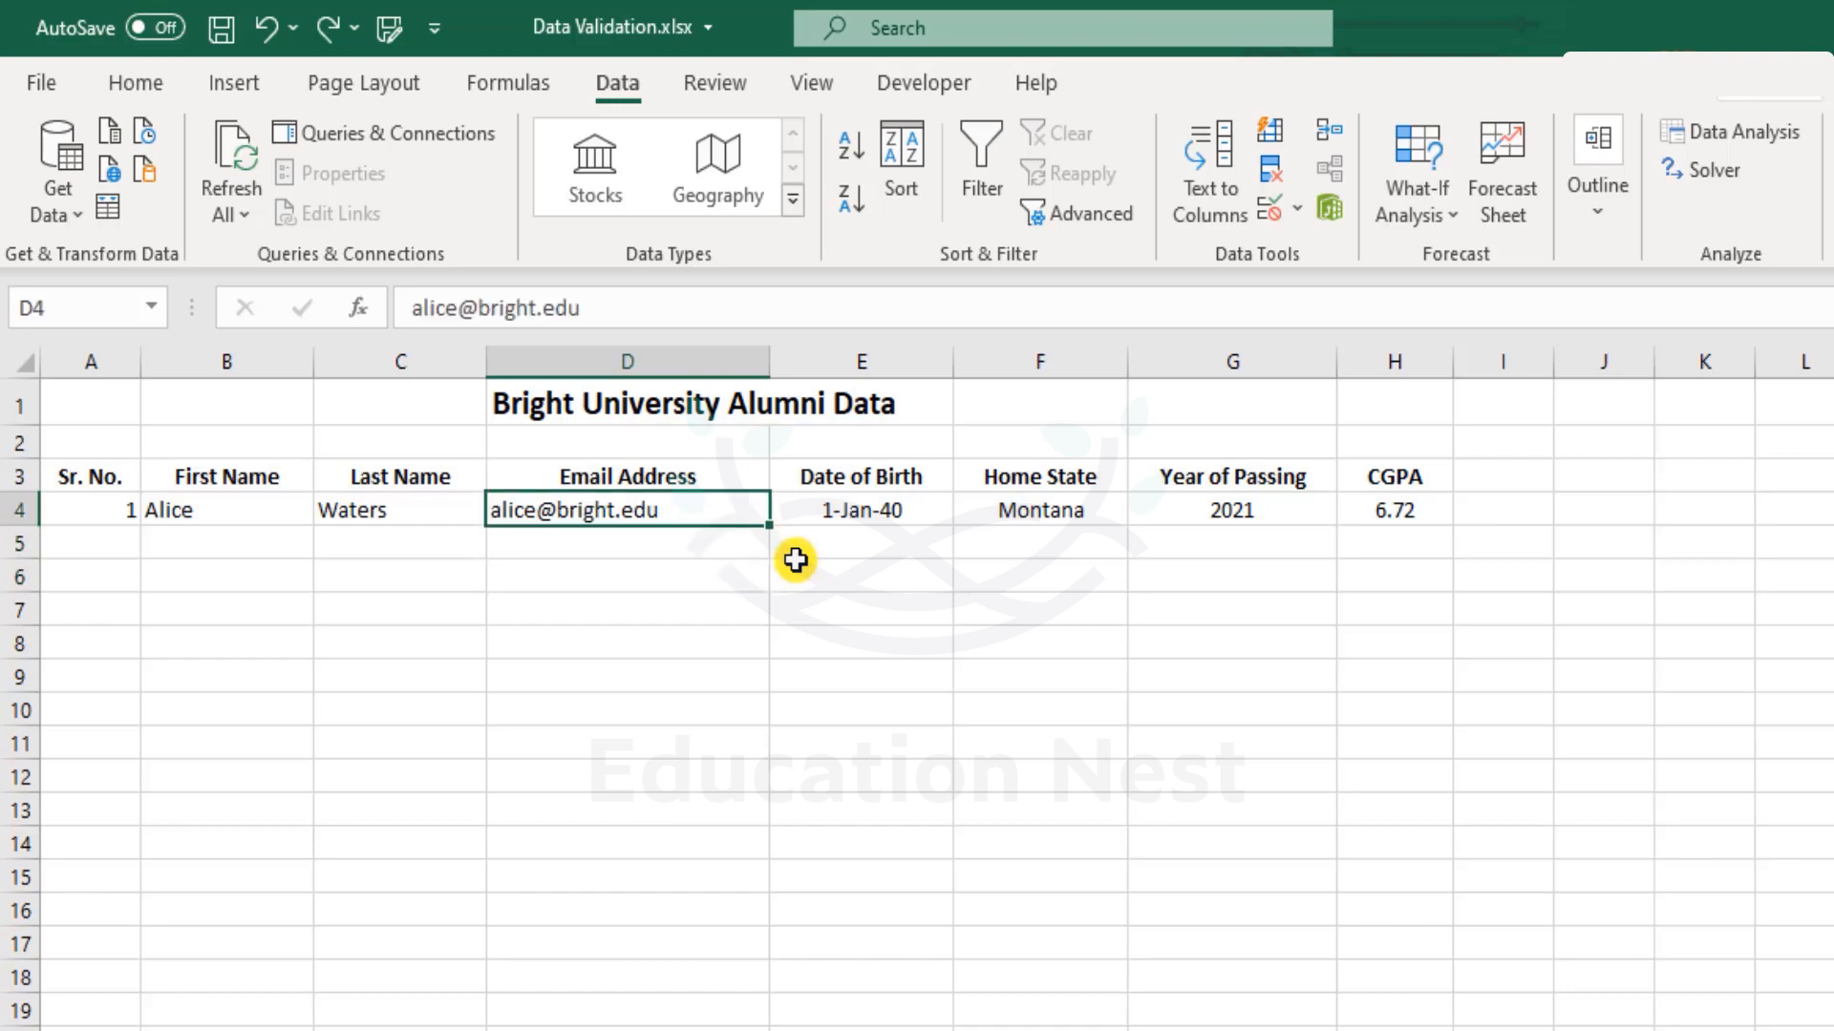
key("Down")
key("Up")
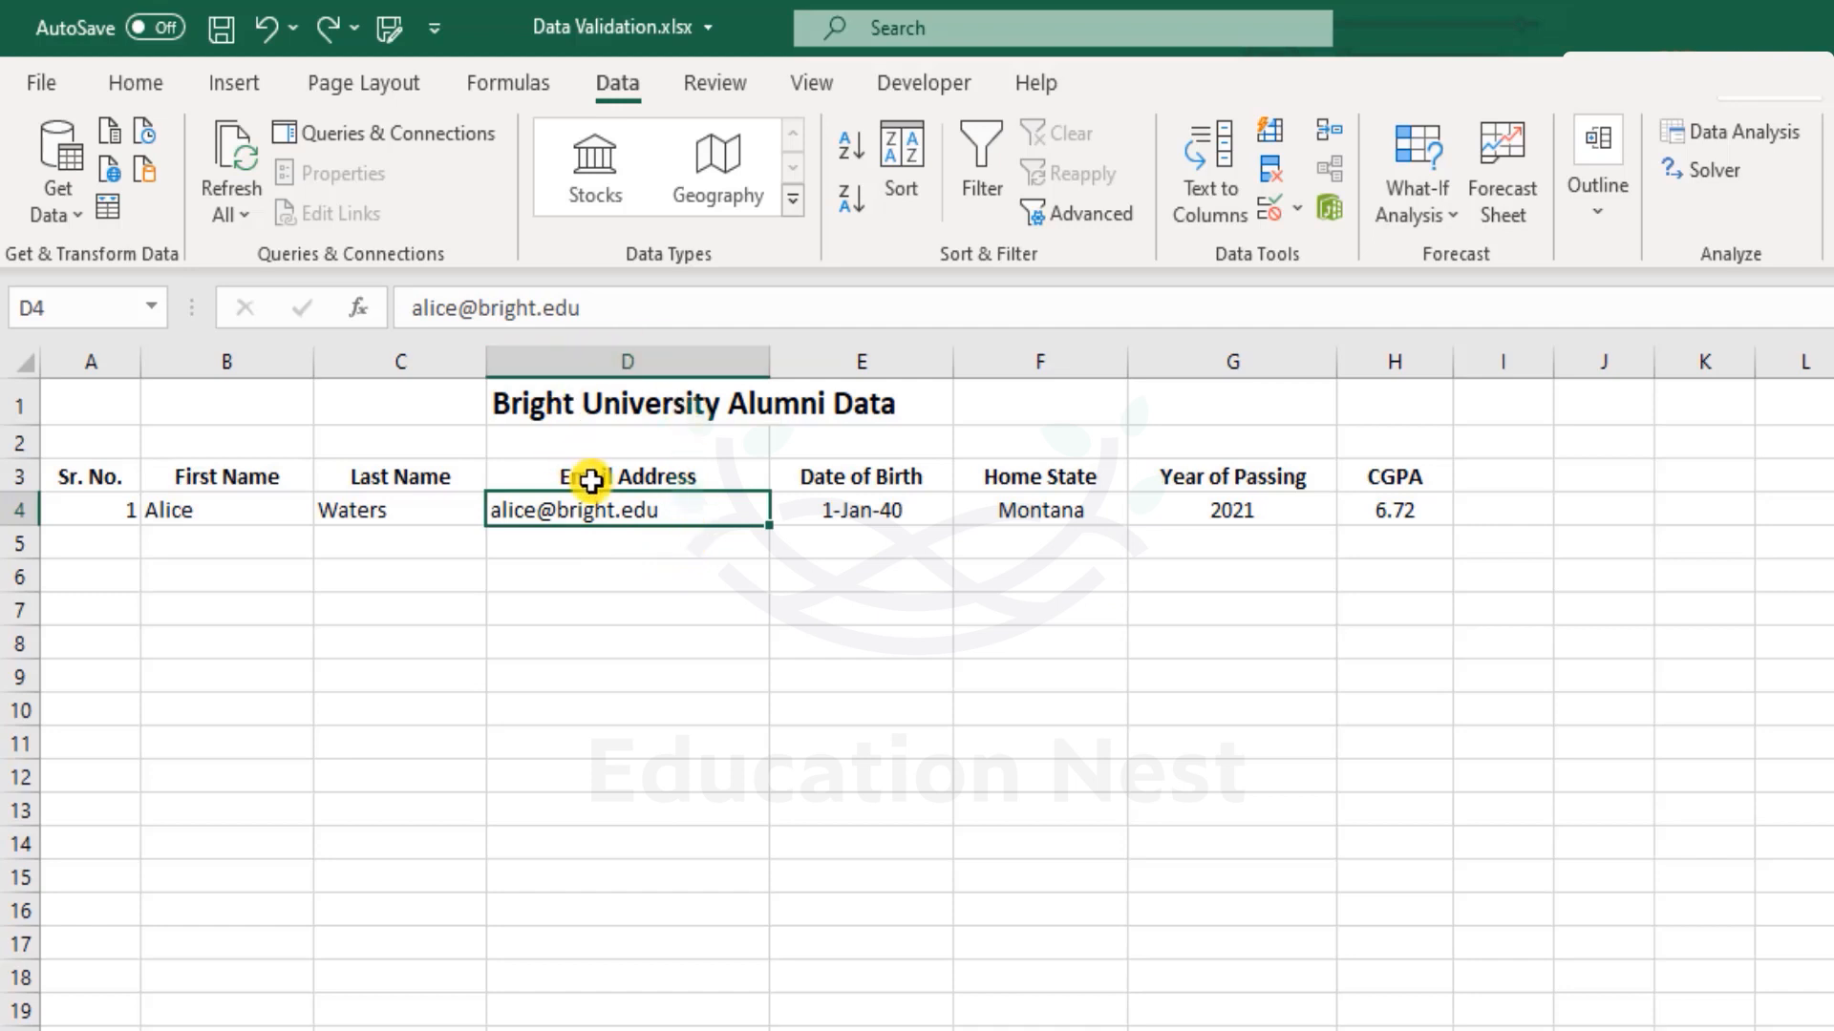
key("Return")
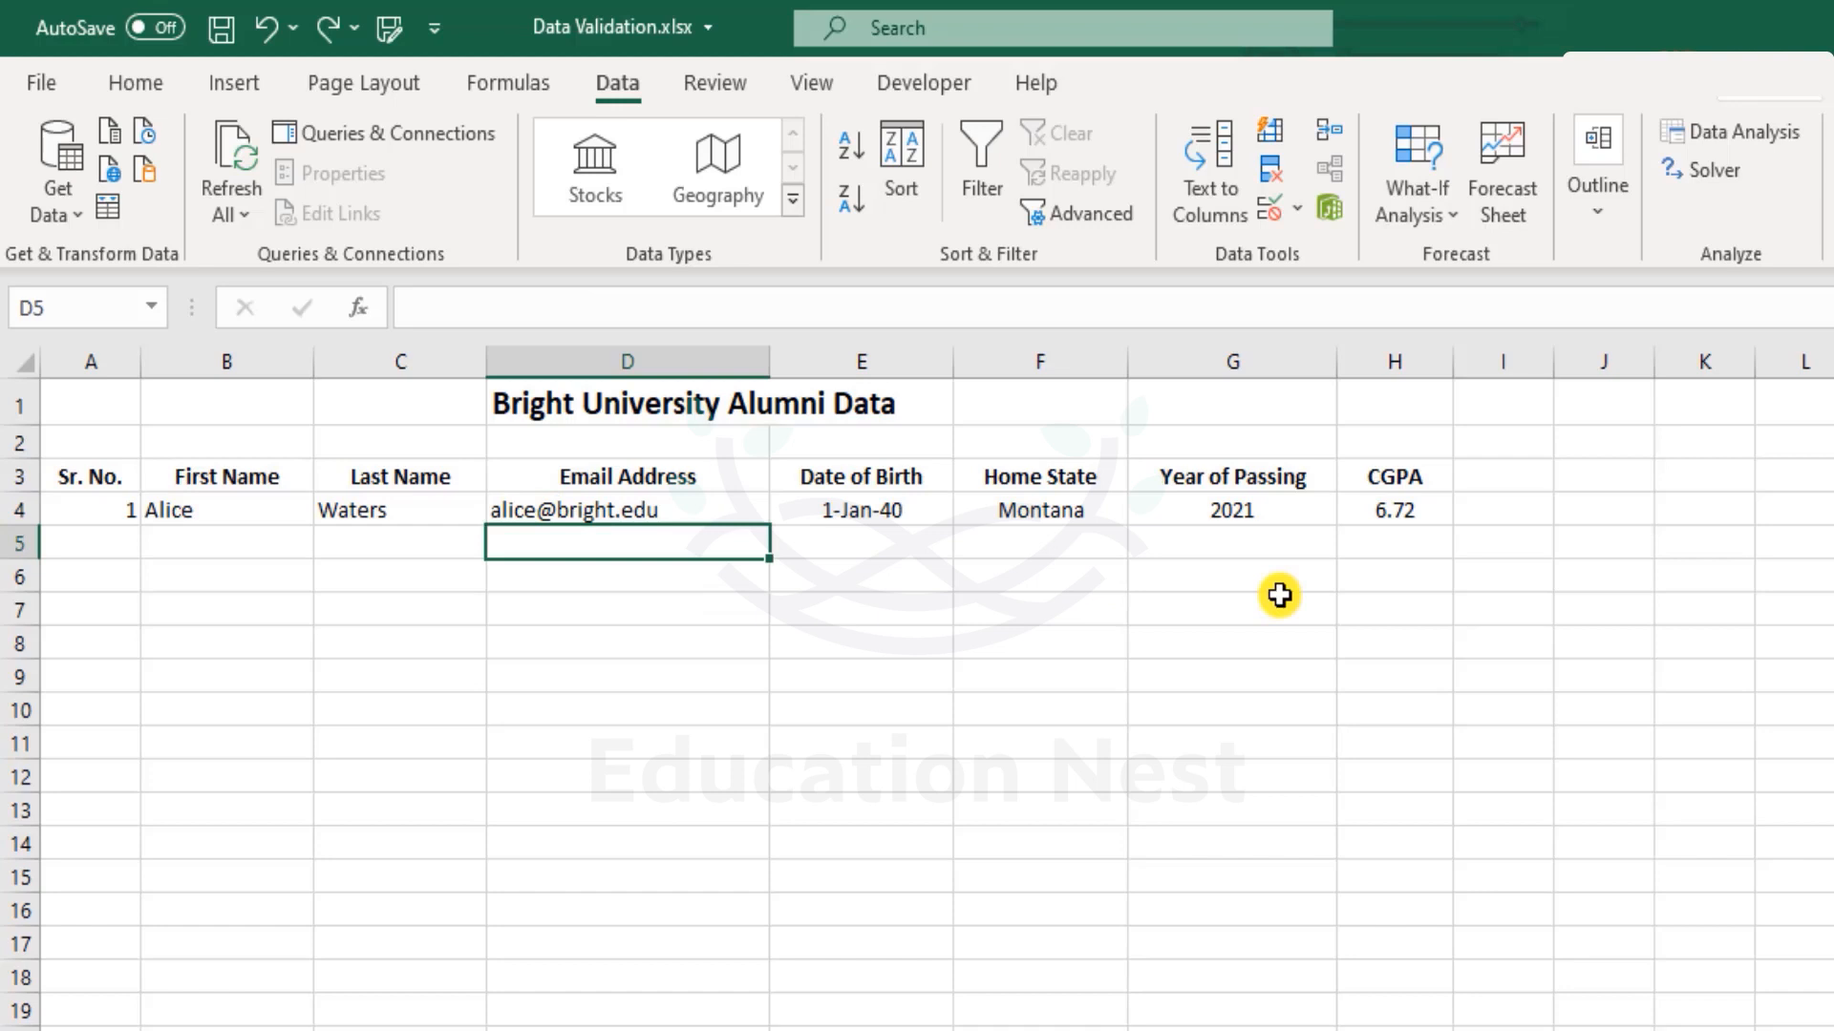
key("Up")
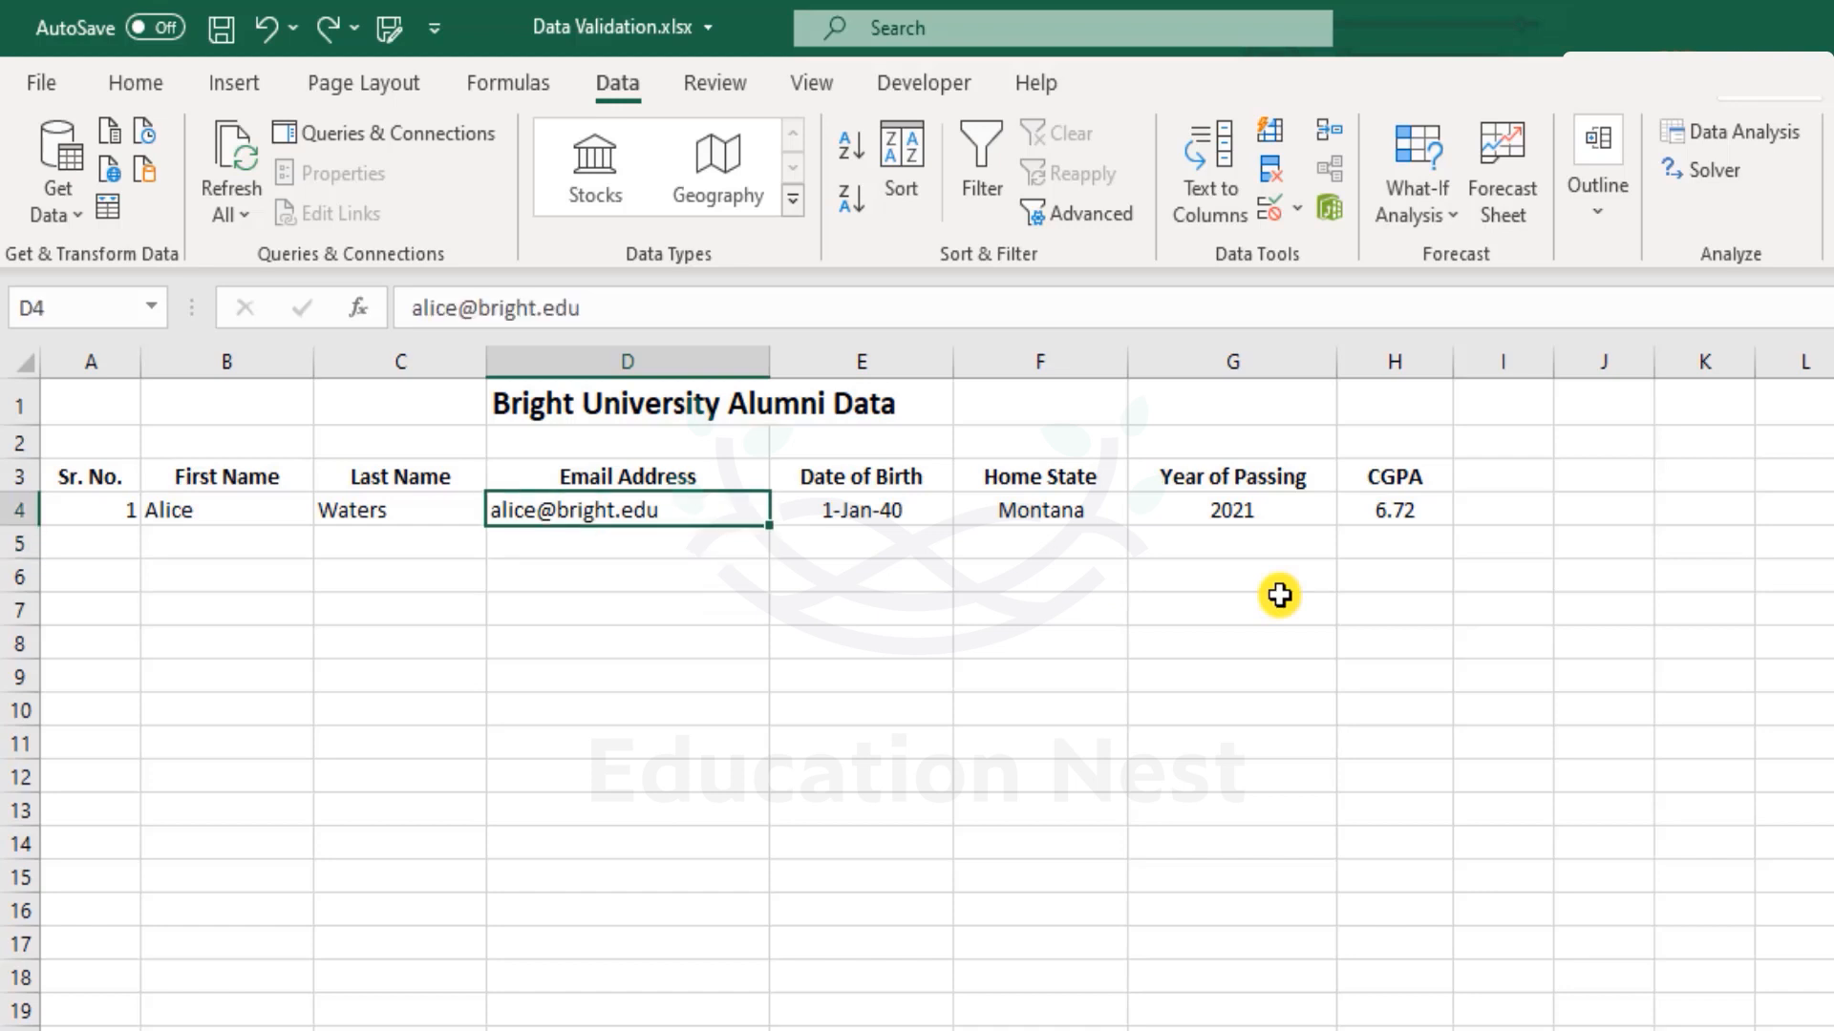
key("F2")
key("shift+Left")
key("shift+Left")
key("shift+Left")
key("shift+Left")
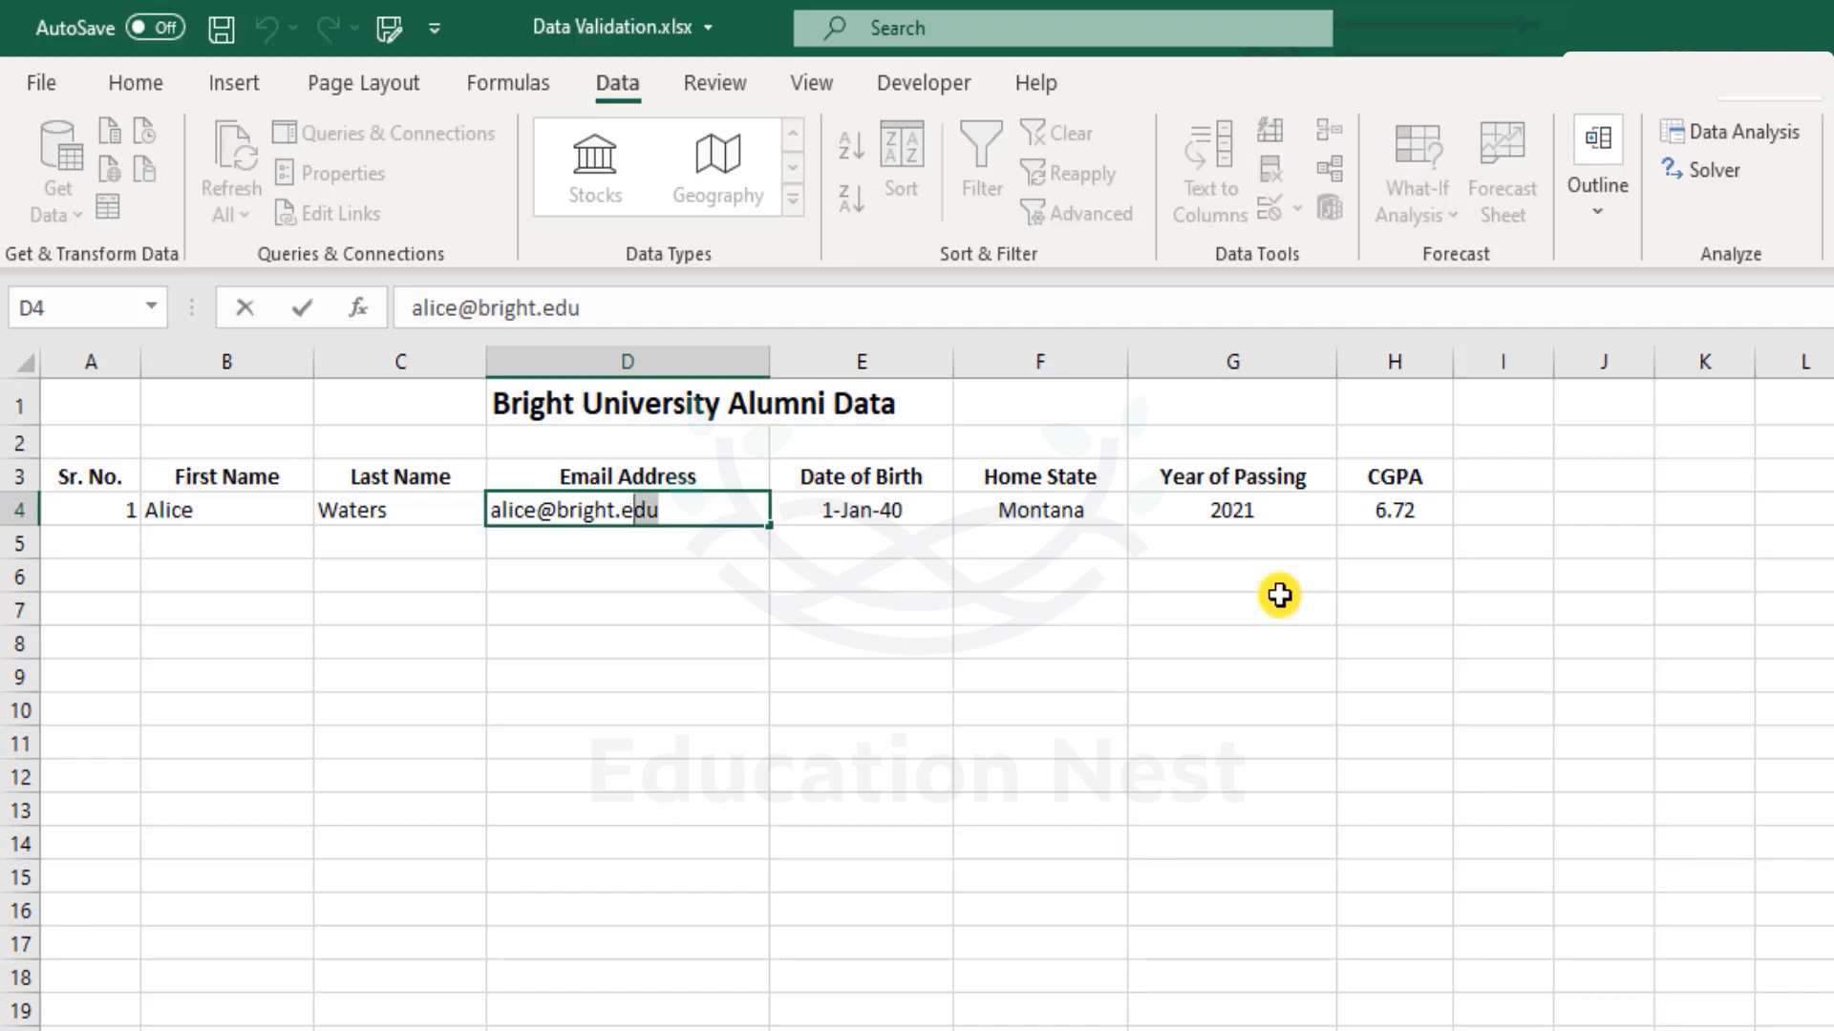
key("shift+Left")
key("shift+Left")
key("shift+Left")
key("shift+Left")
key("shift+Left")
key("shift+Left")
key("shift+Left")
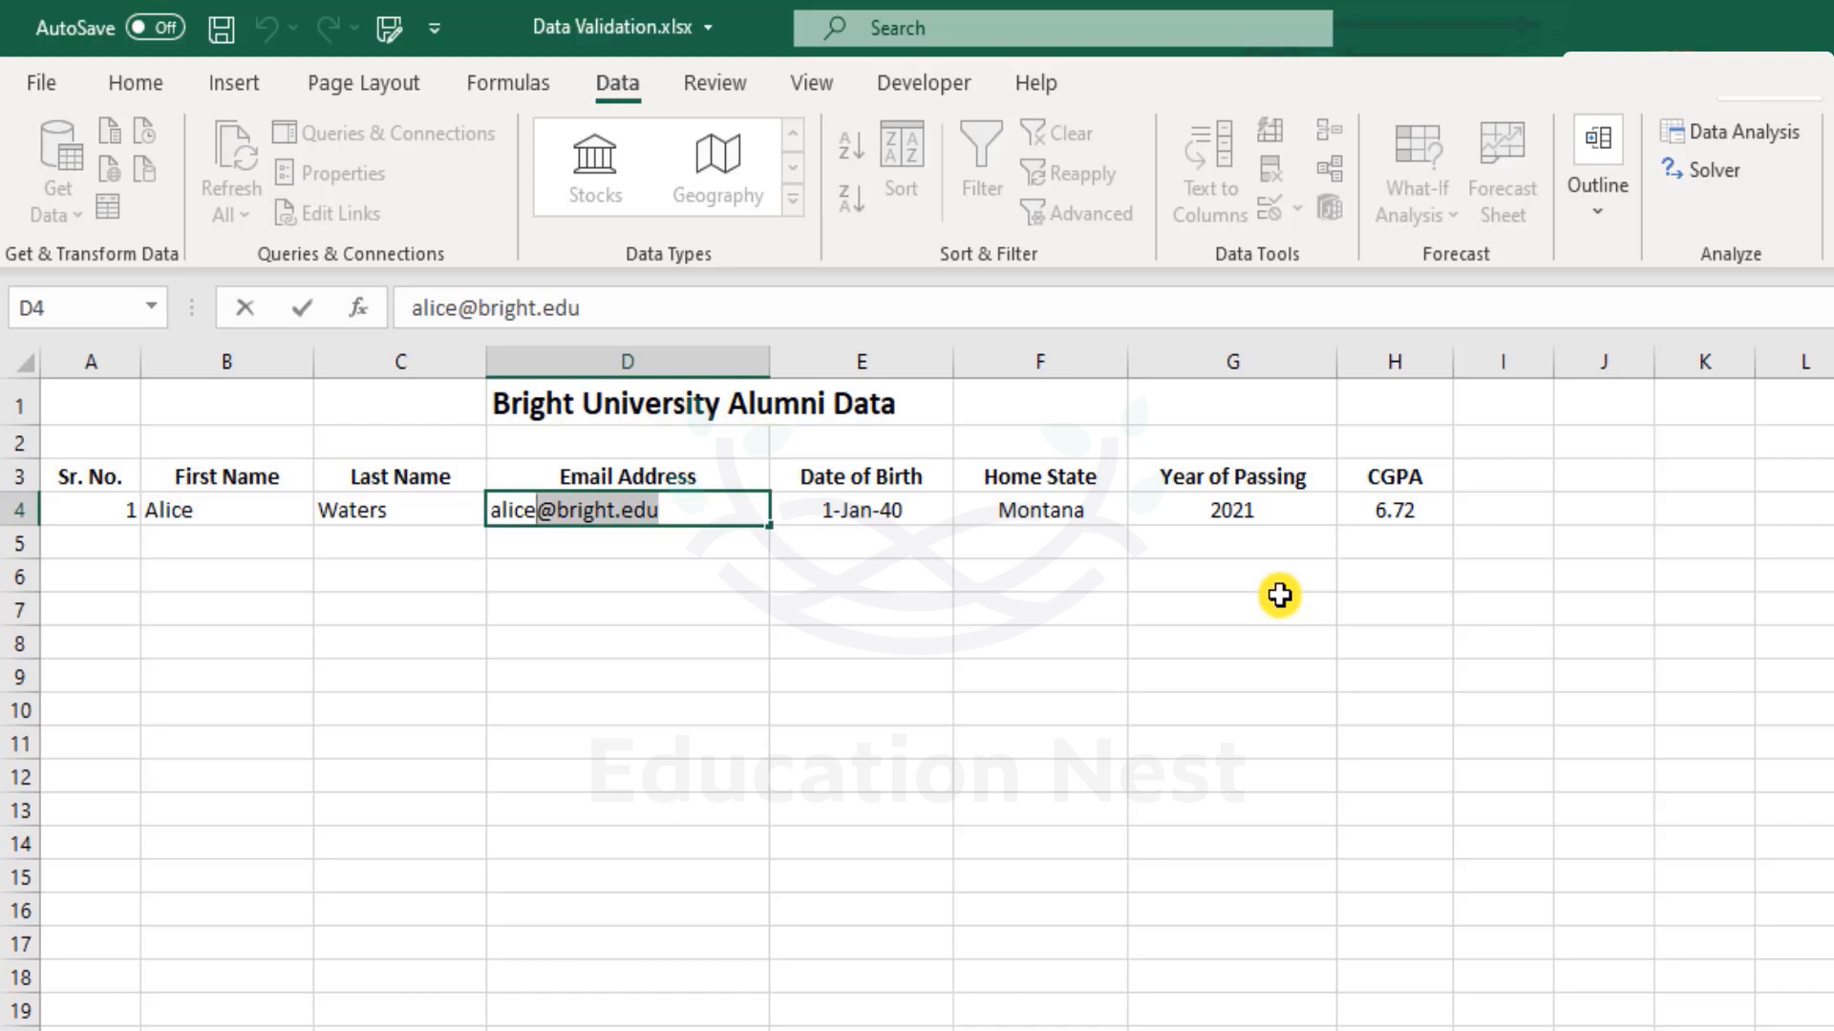
key("Left")
key("shift+Left")
key("shift+Left")
key("shift+Left")
key("shift+Left")
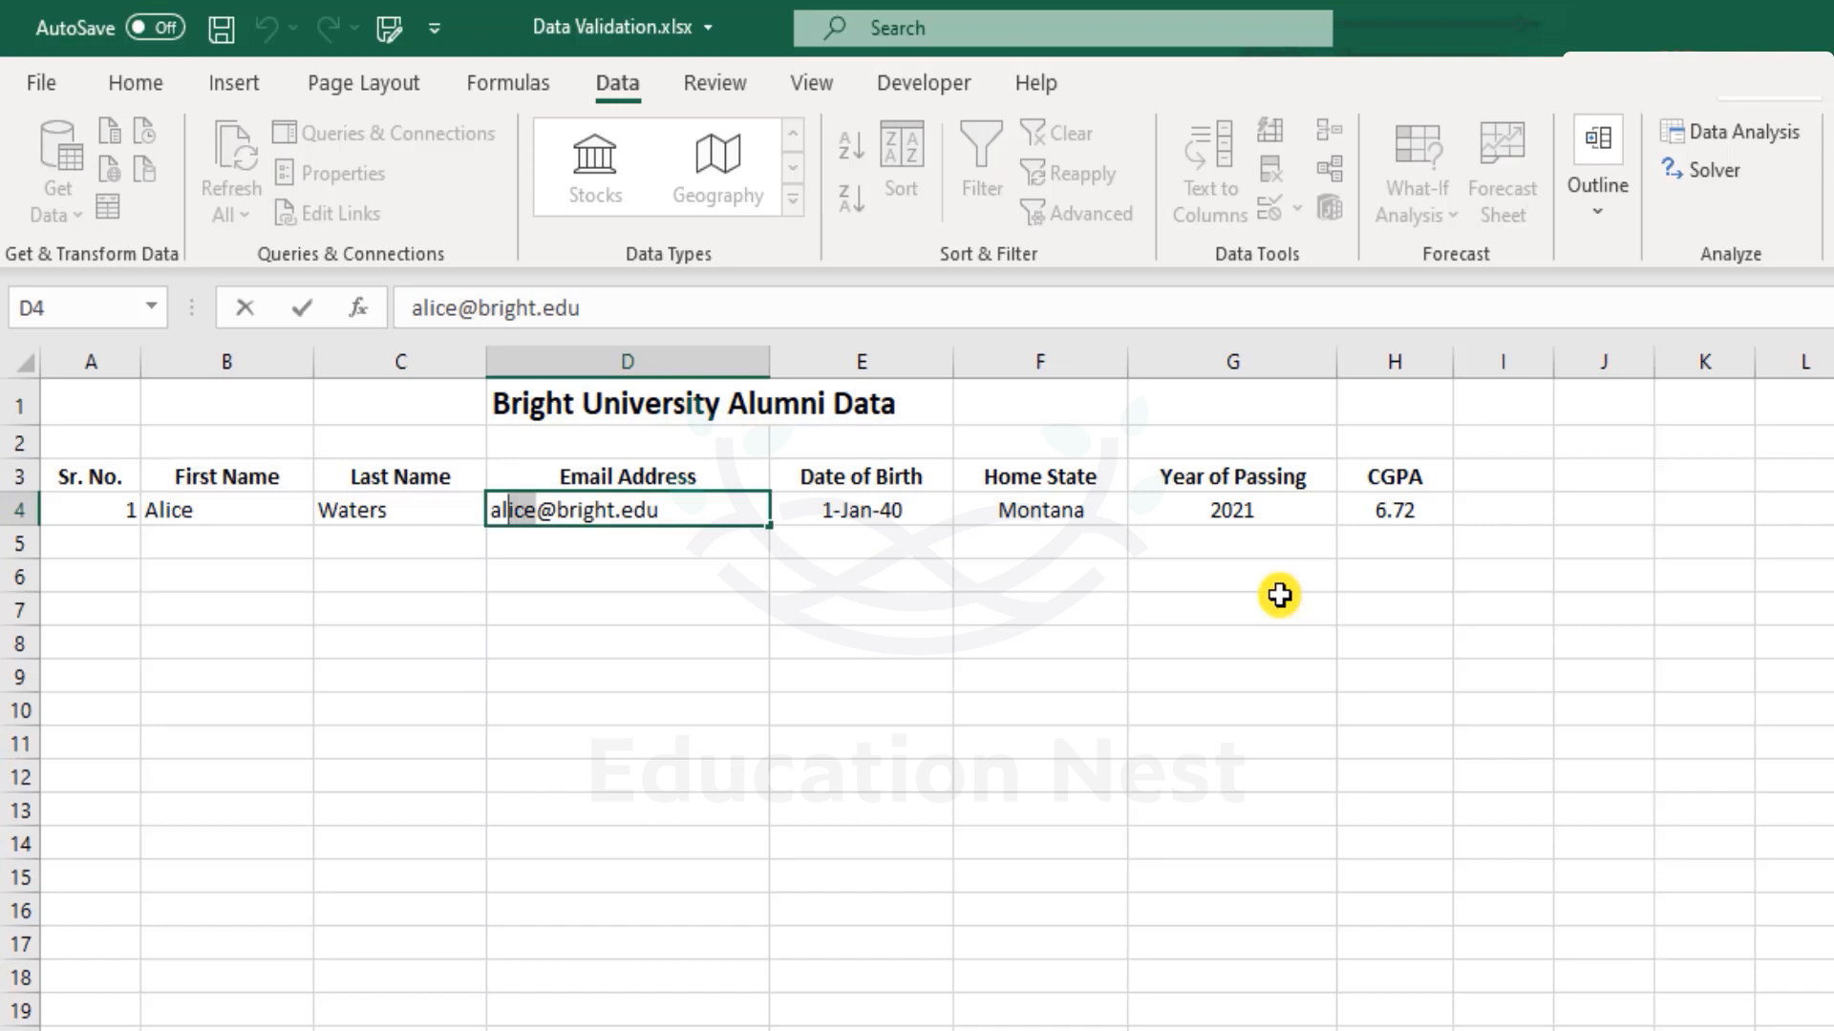
key("shift+Left")
key("Escape")
key("Down")
key("Down")
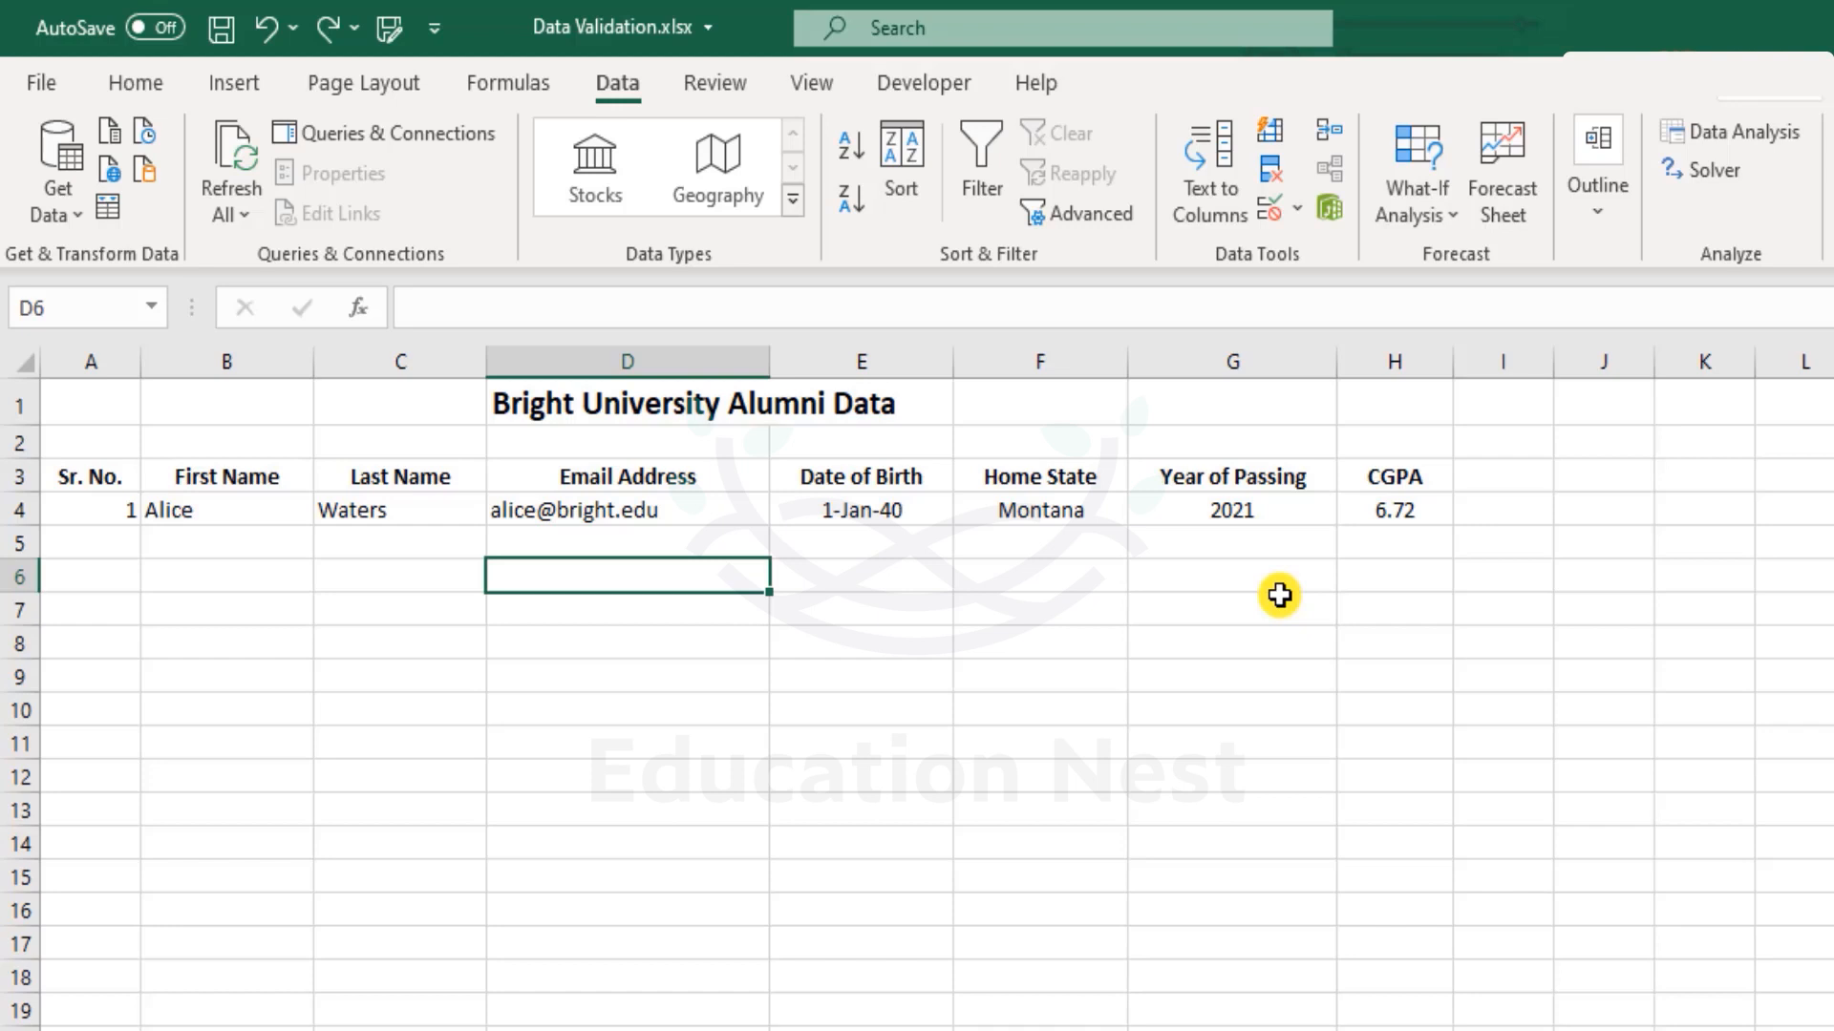
key("Up")
Enter a Gmail address in D5 and undo its automatic hyperlink.
type("aic")
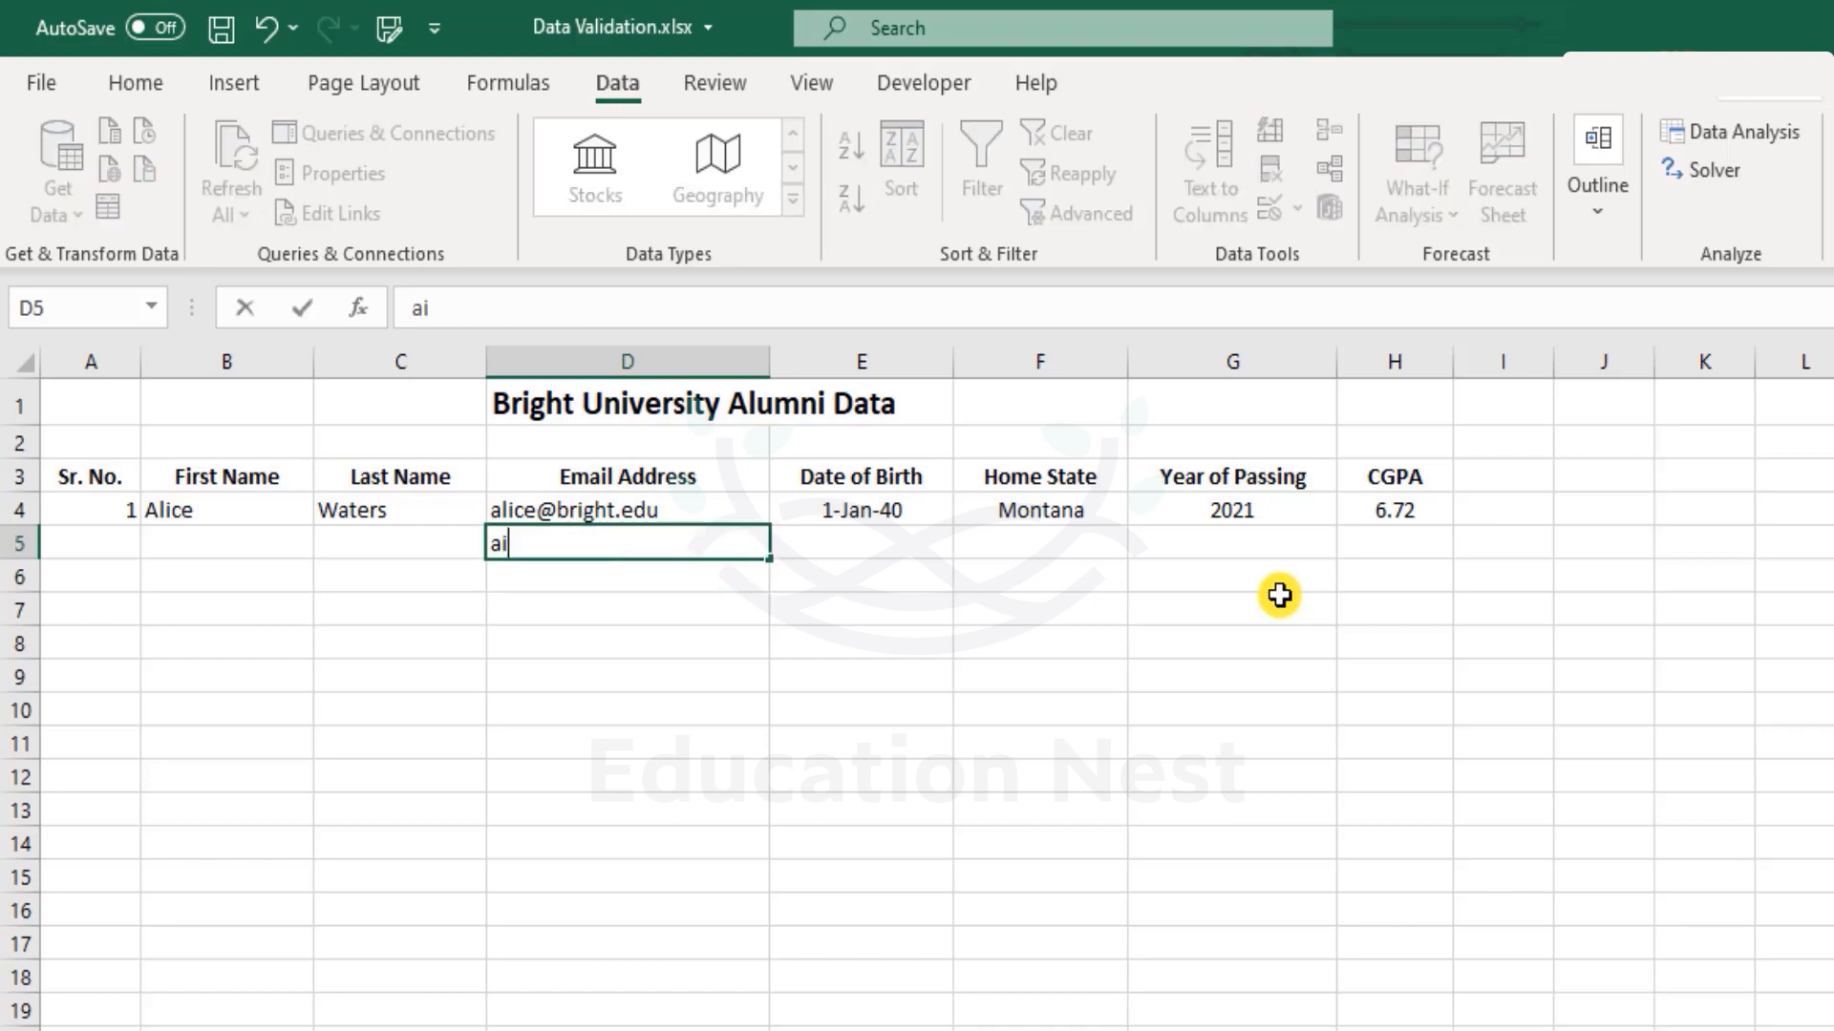
key("BackSpace")
key("BackSpace")
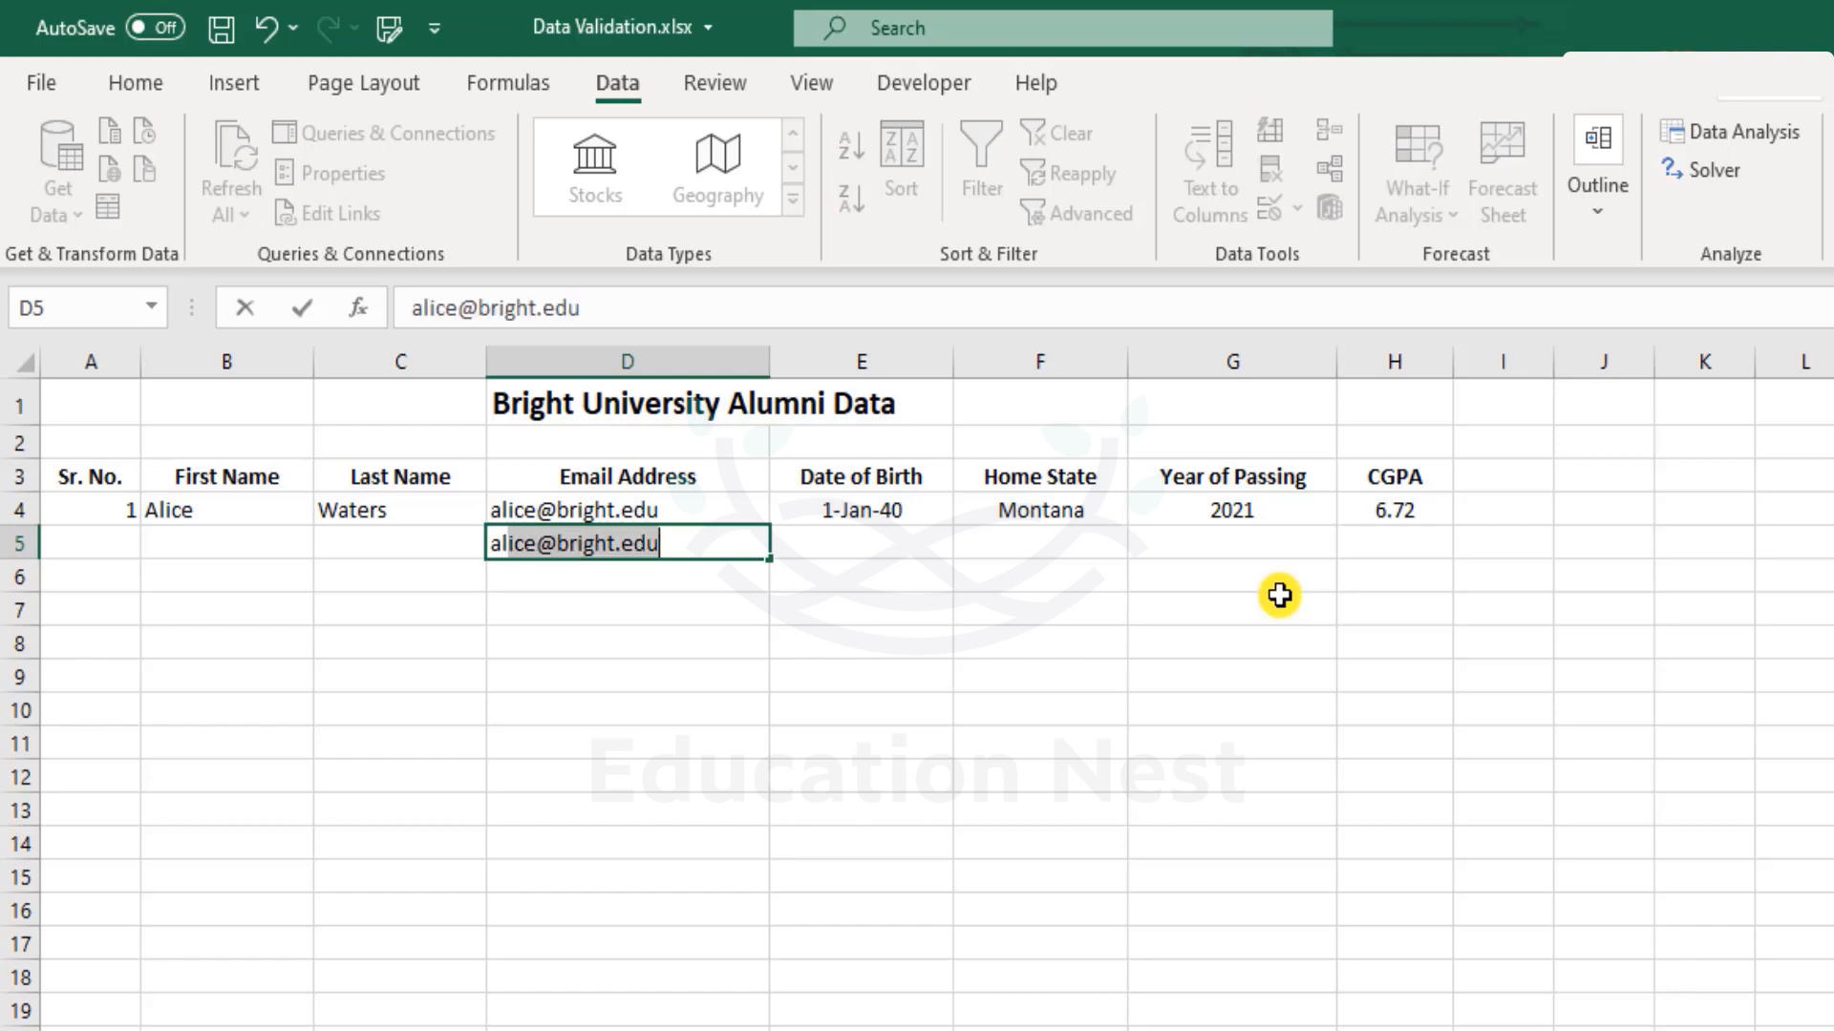
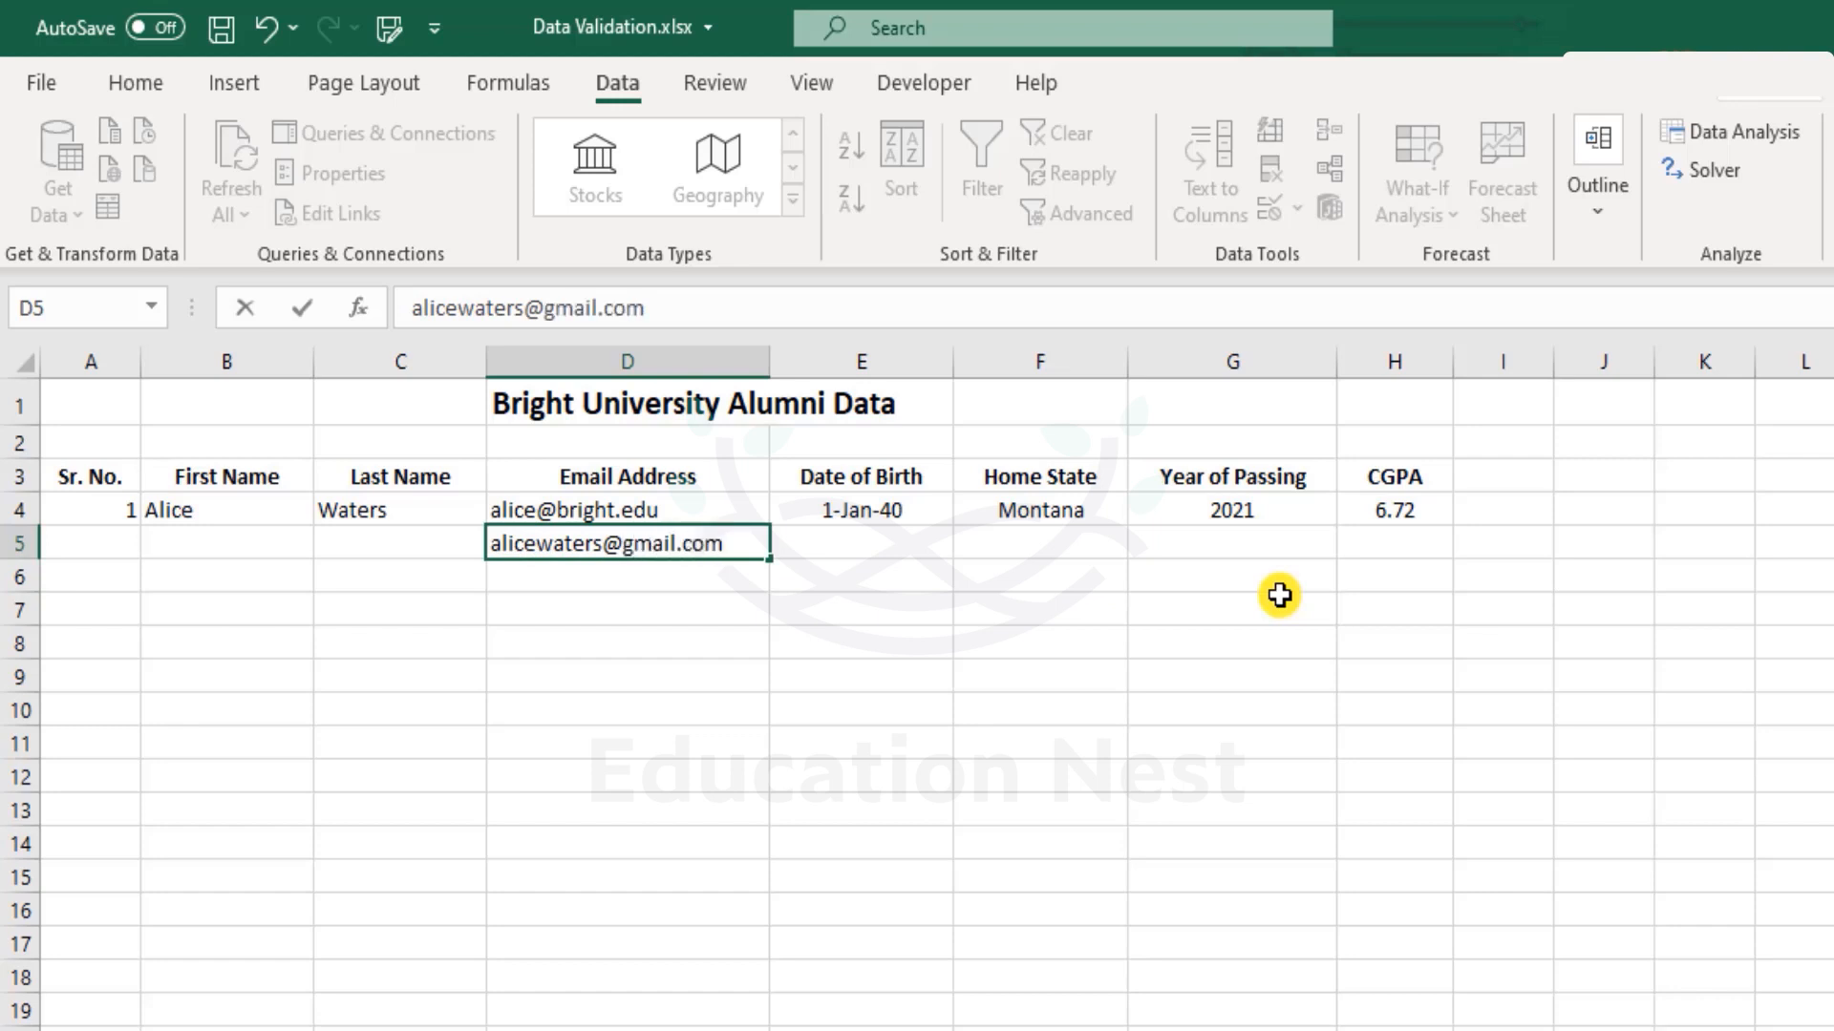
key("Return")
key("Up")
key("ctrl+z")
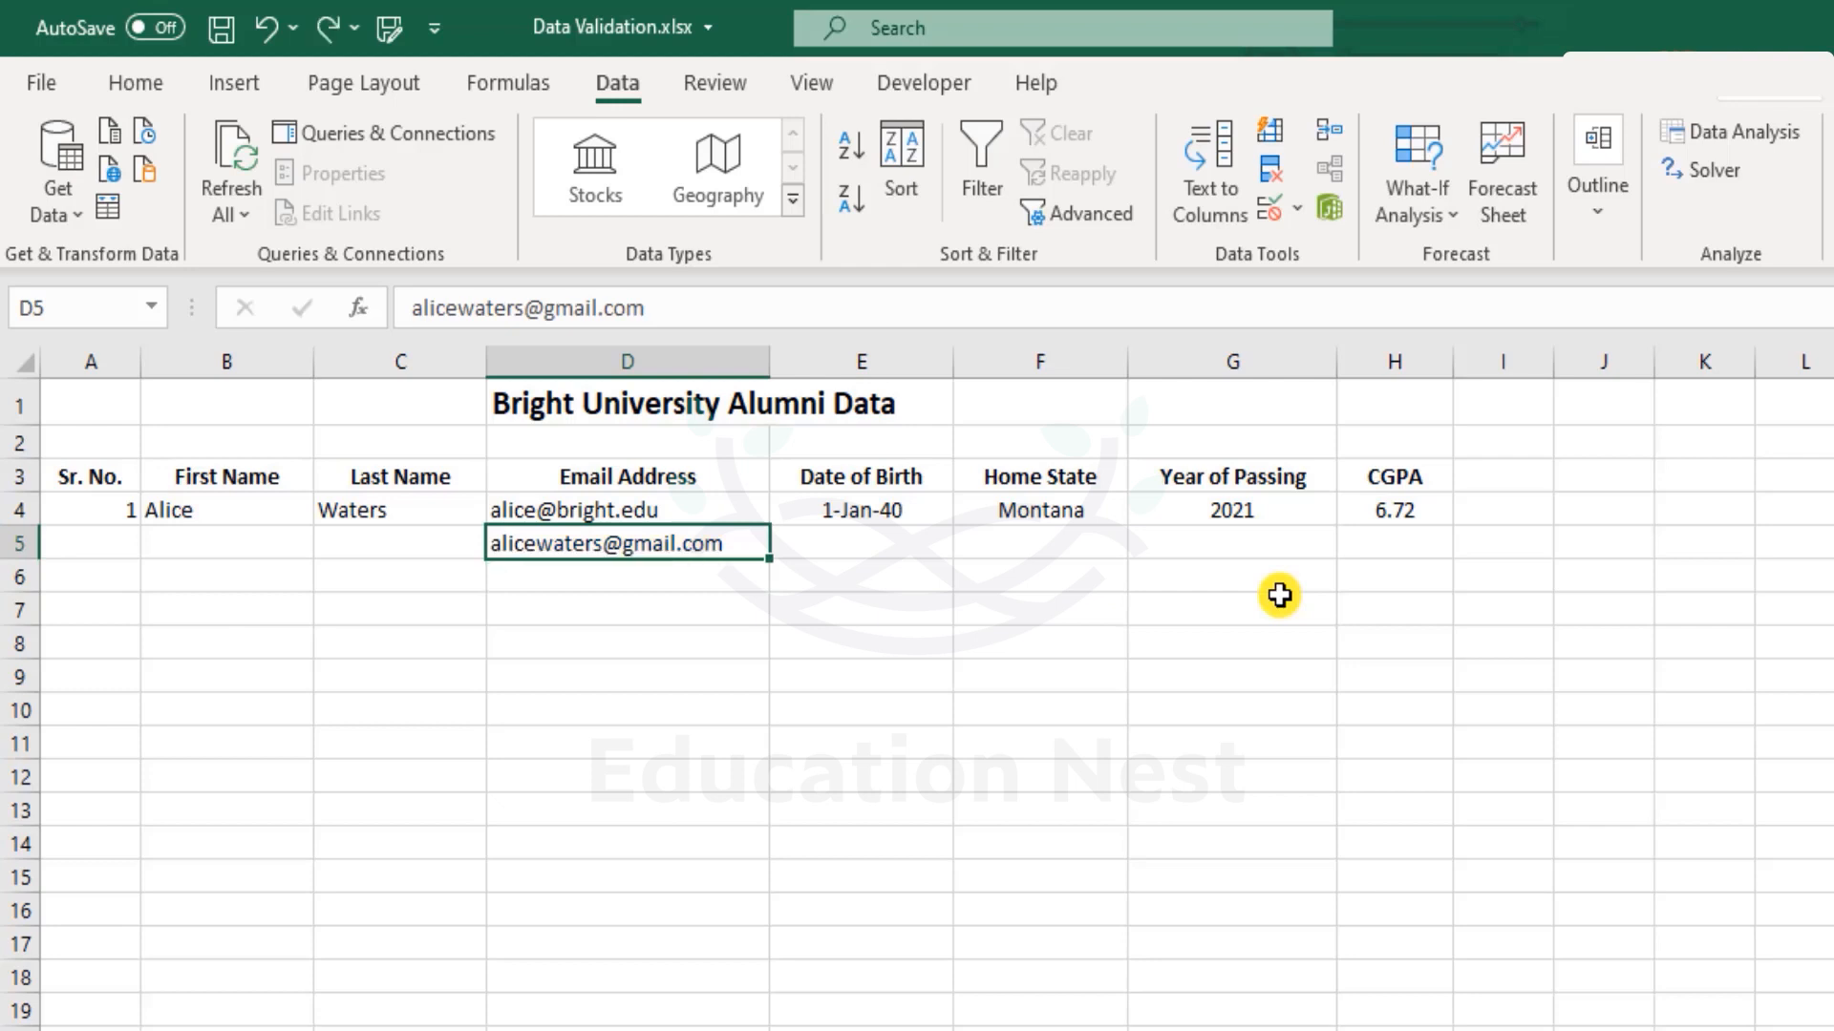
Add 196 to the D5 email and undo the hyperlink again so it stays plain text.
key("F2")
key("Home")
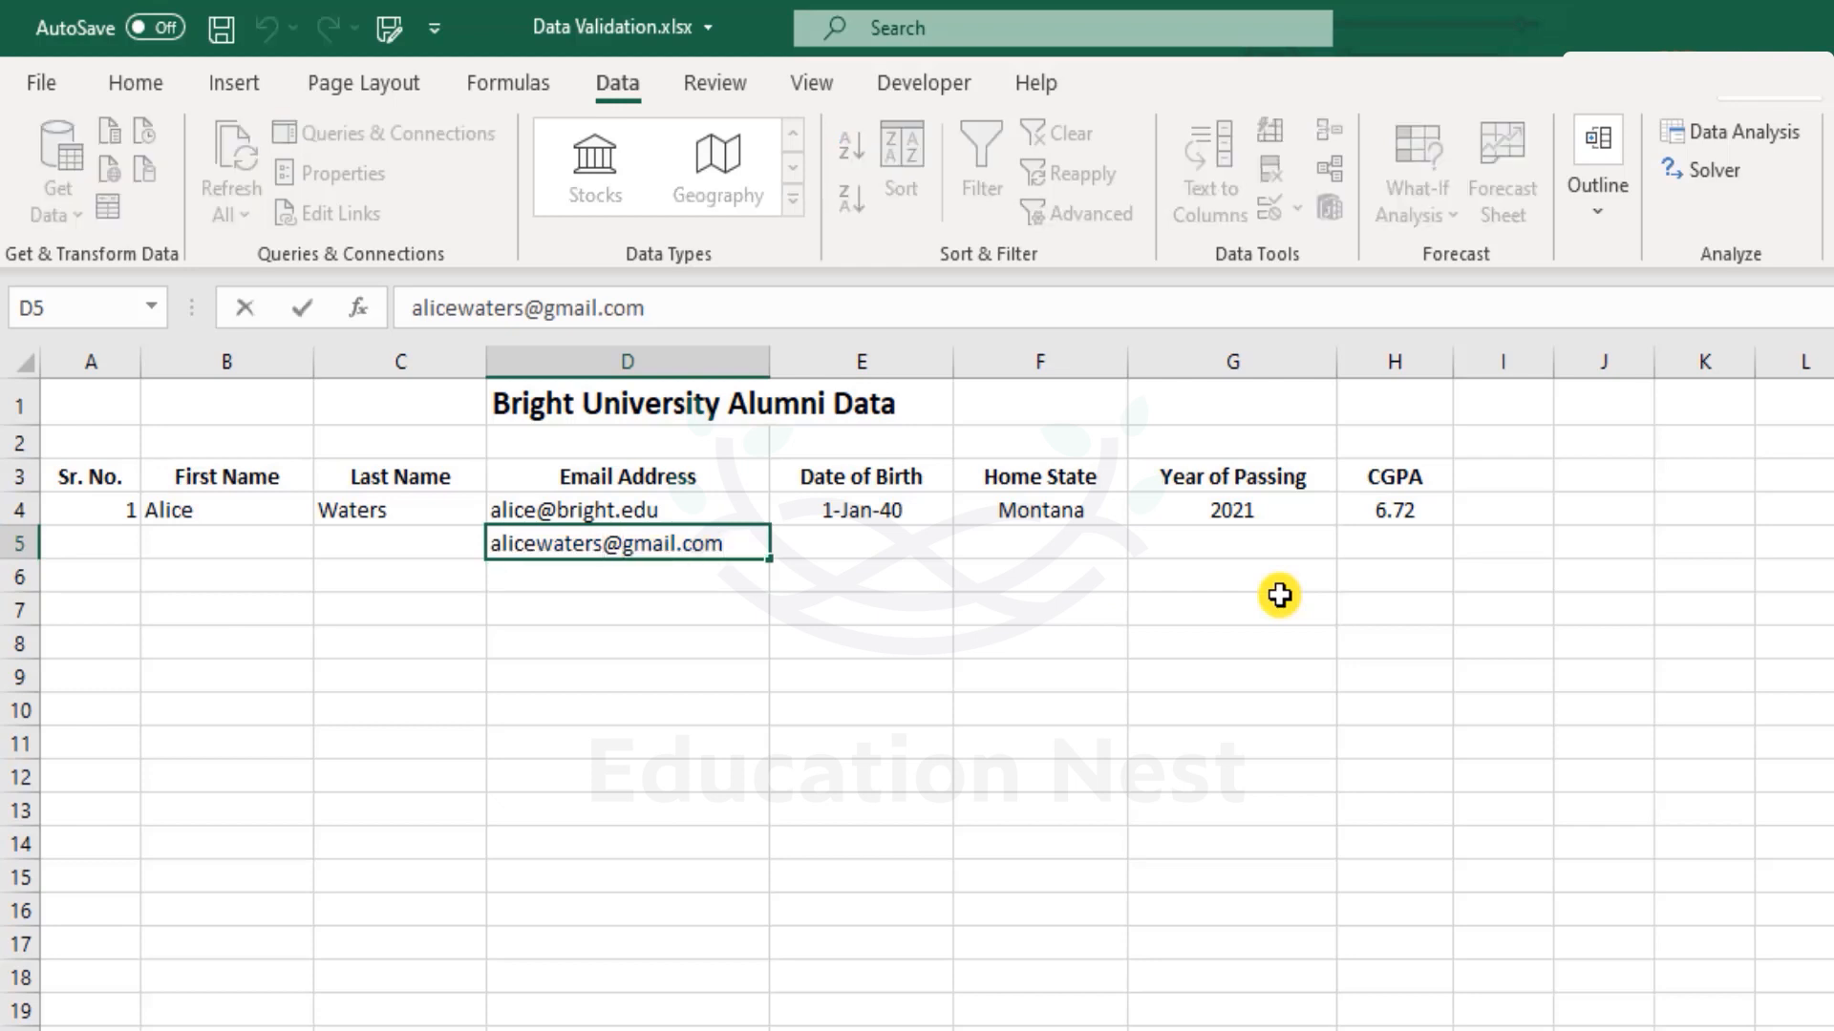
type("196")
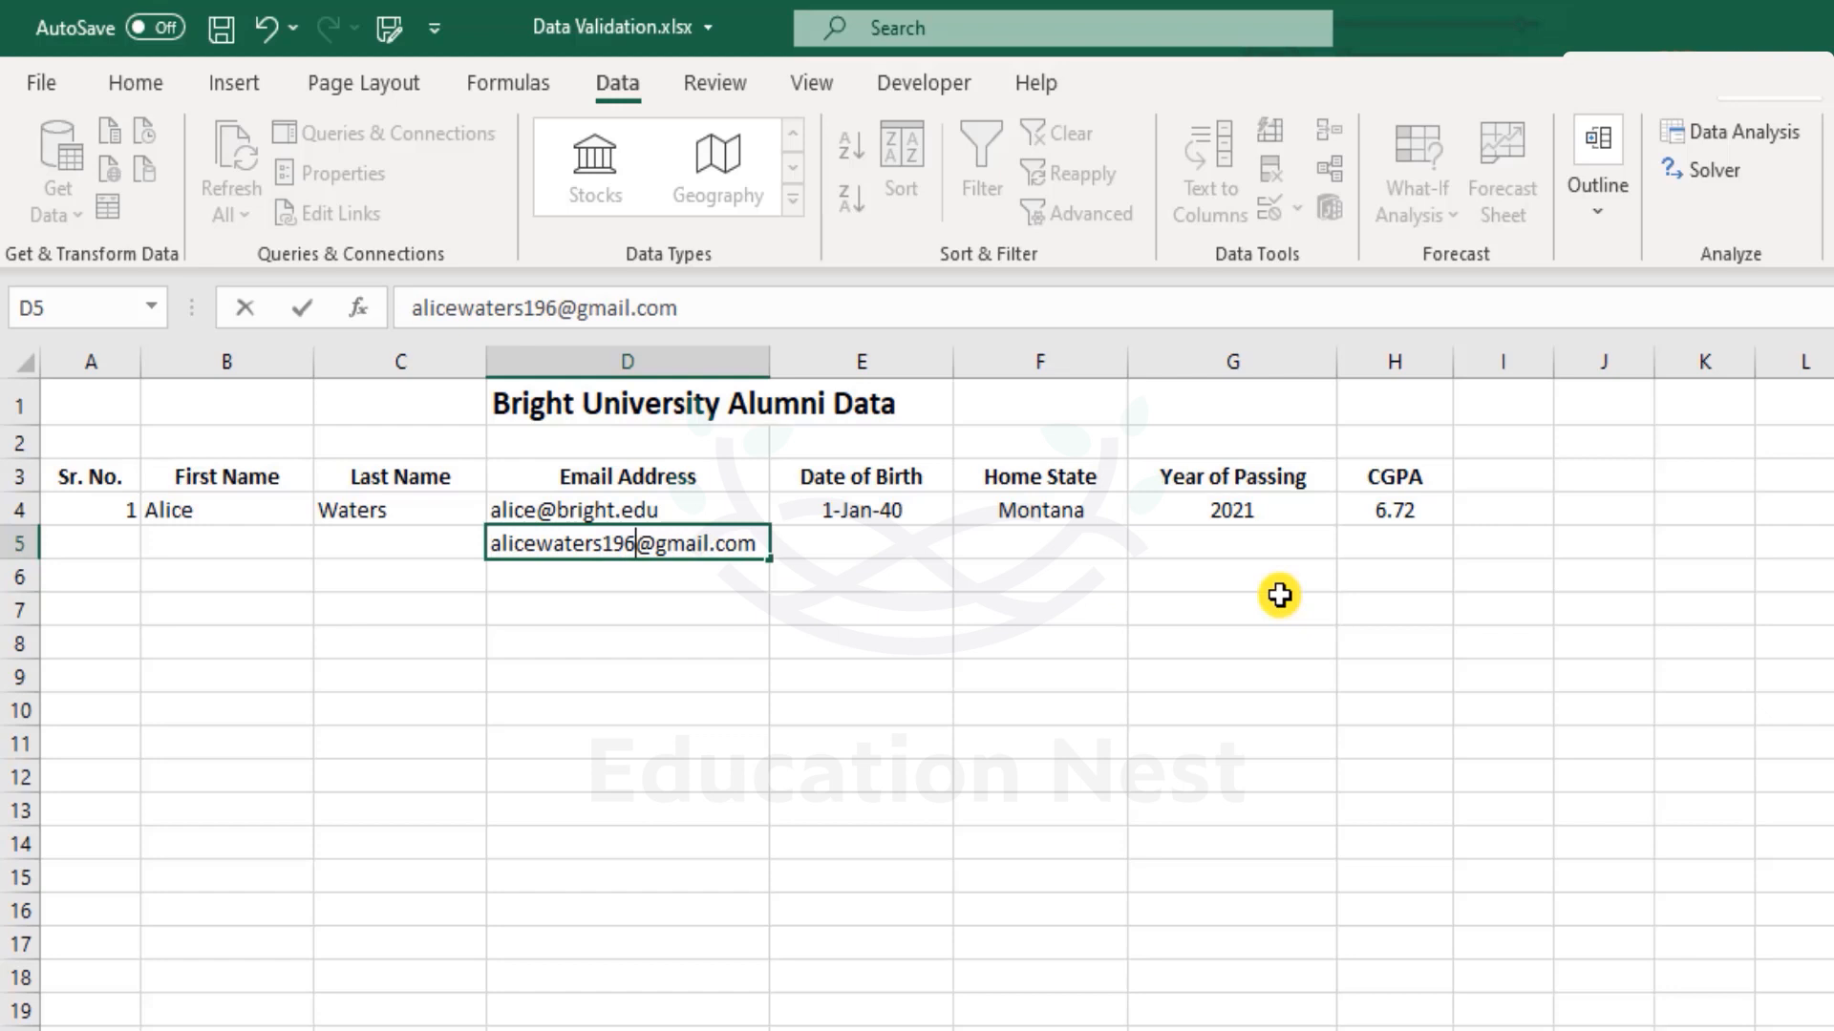
key("Return")
key("ctrl+z")
key("Down")
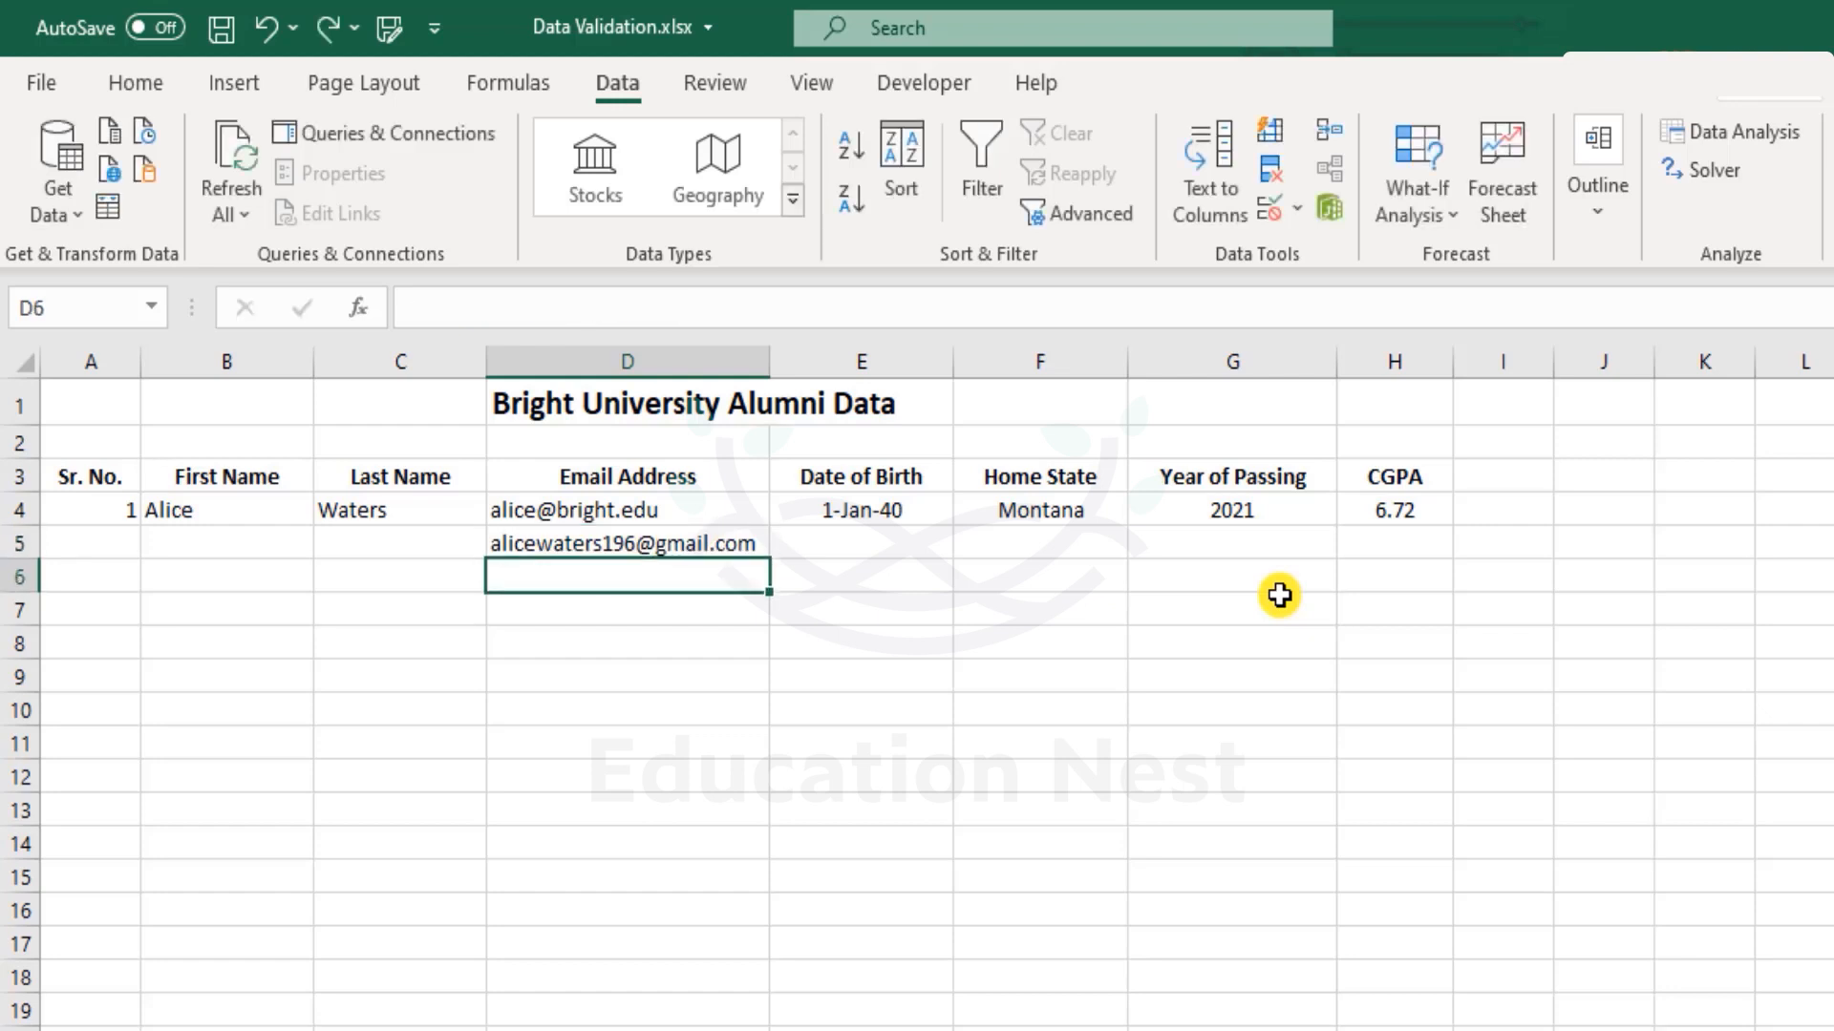
key("Down")
key("Down")
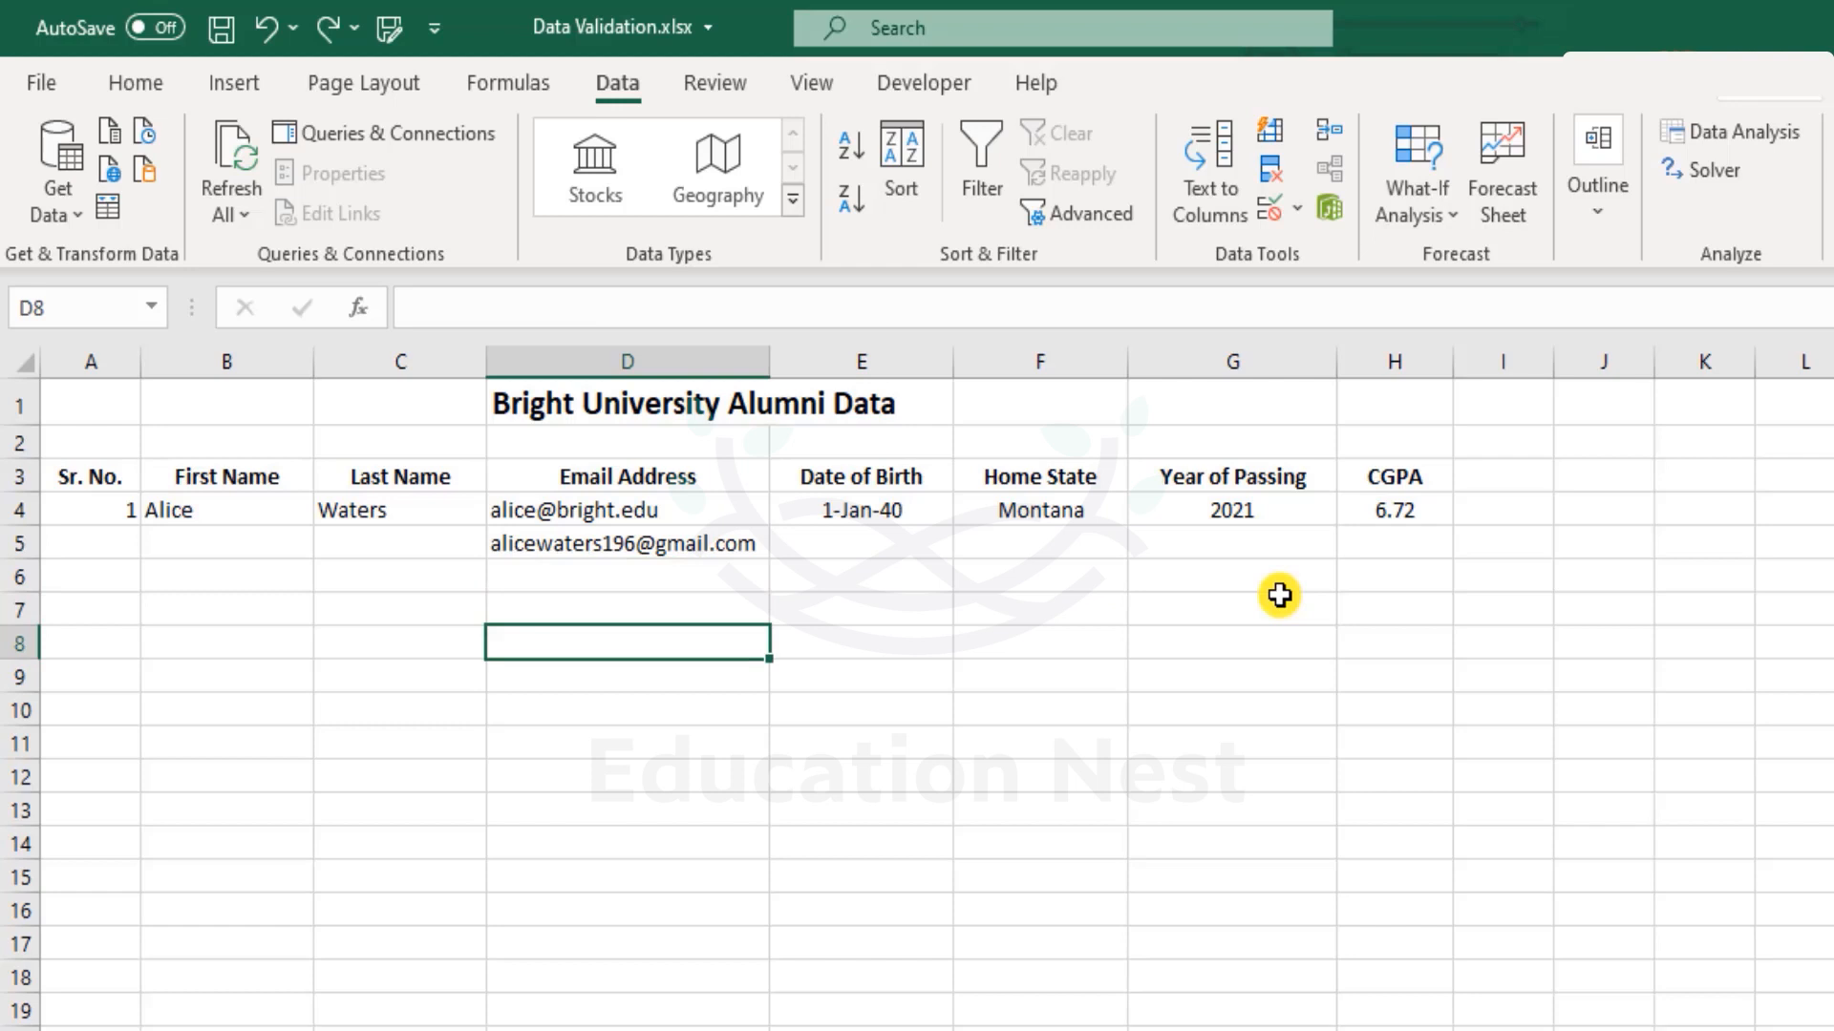
Enter =RIGHT(D4,11) in D8 to show the first email's last 11 characters.
type("=")
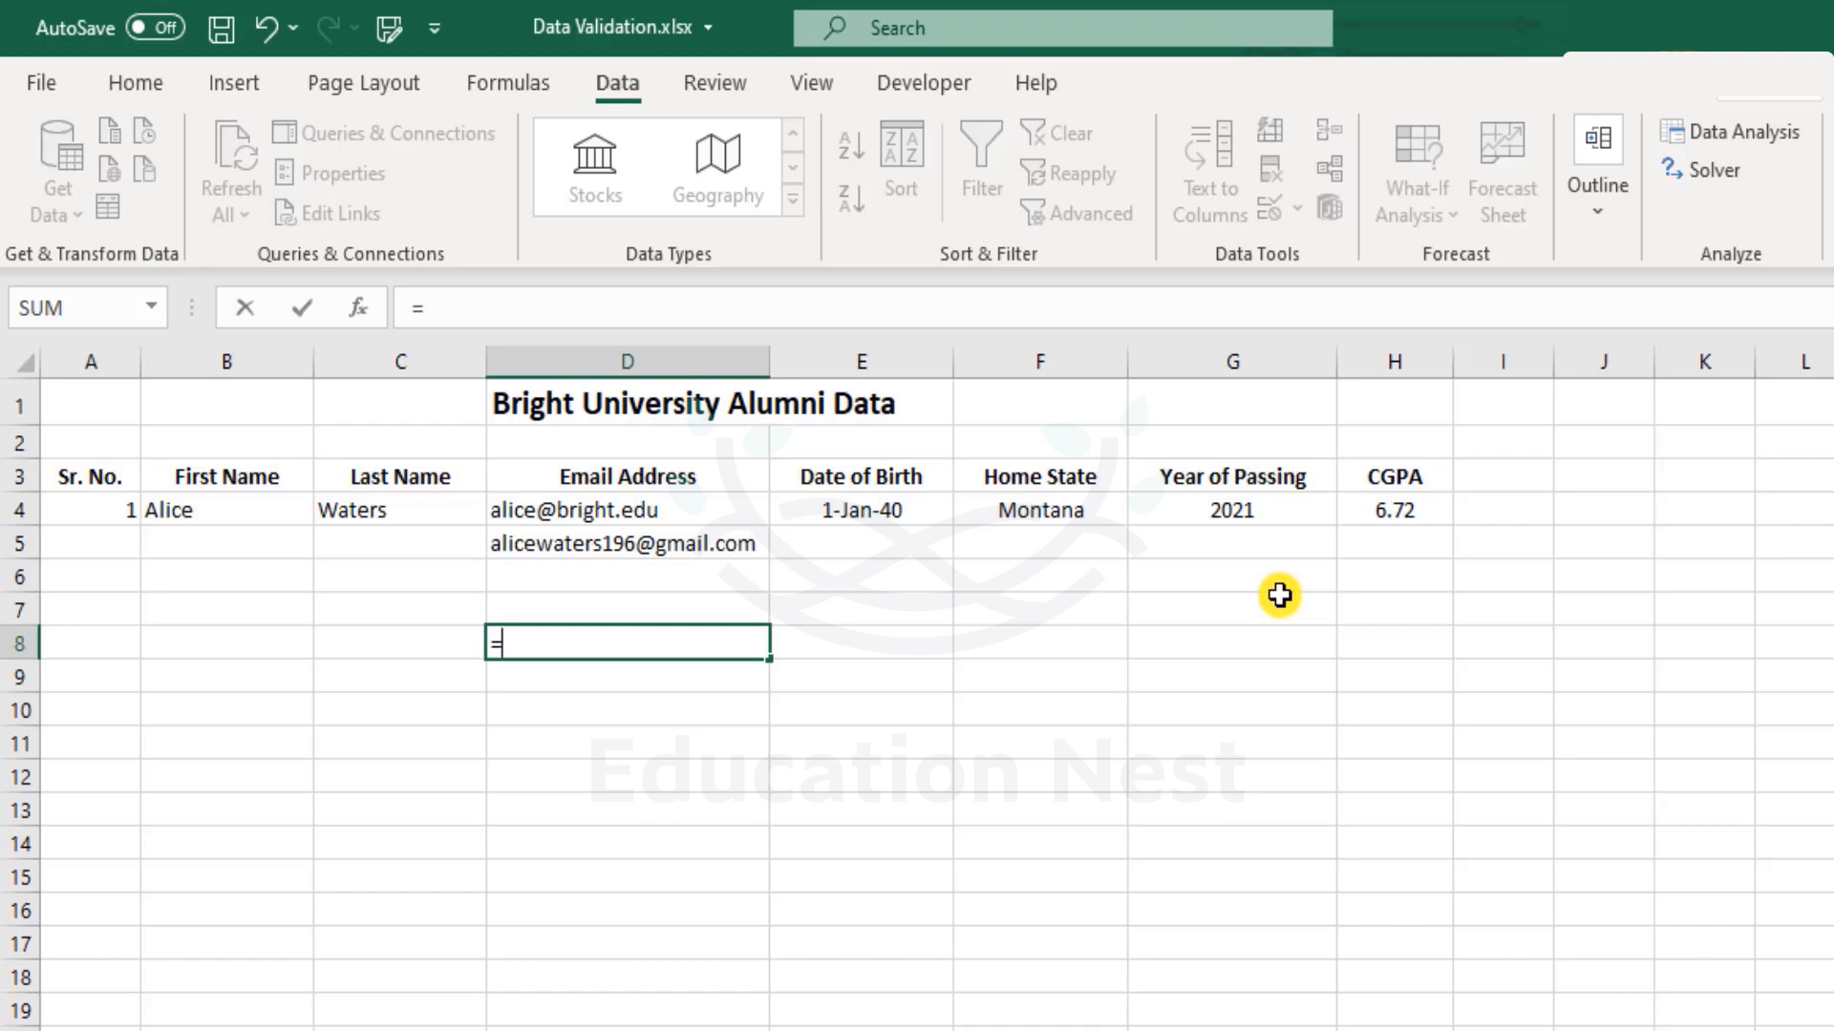
type("righ")
key("Tab")
key("Up")
key("Up")
key("Up")
key("Up")
type(",11")
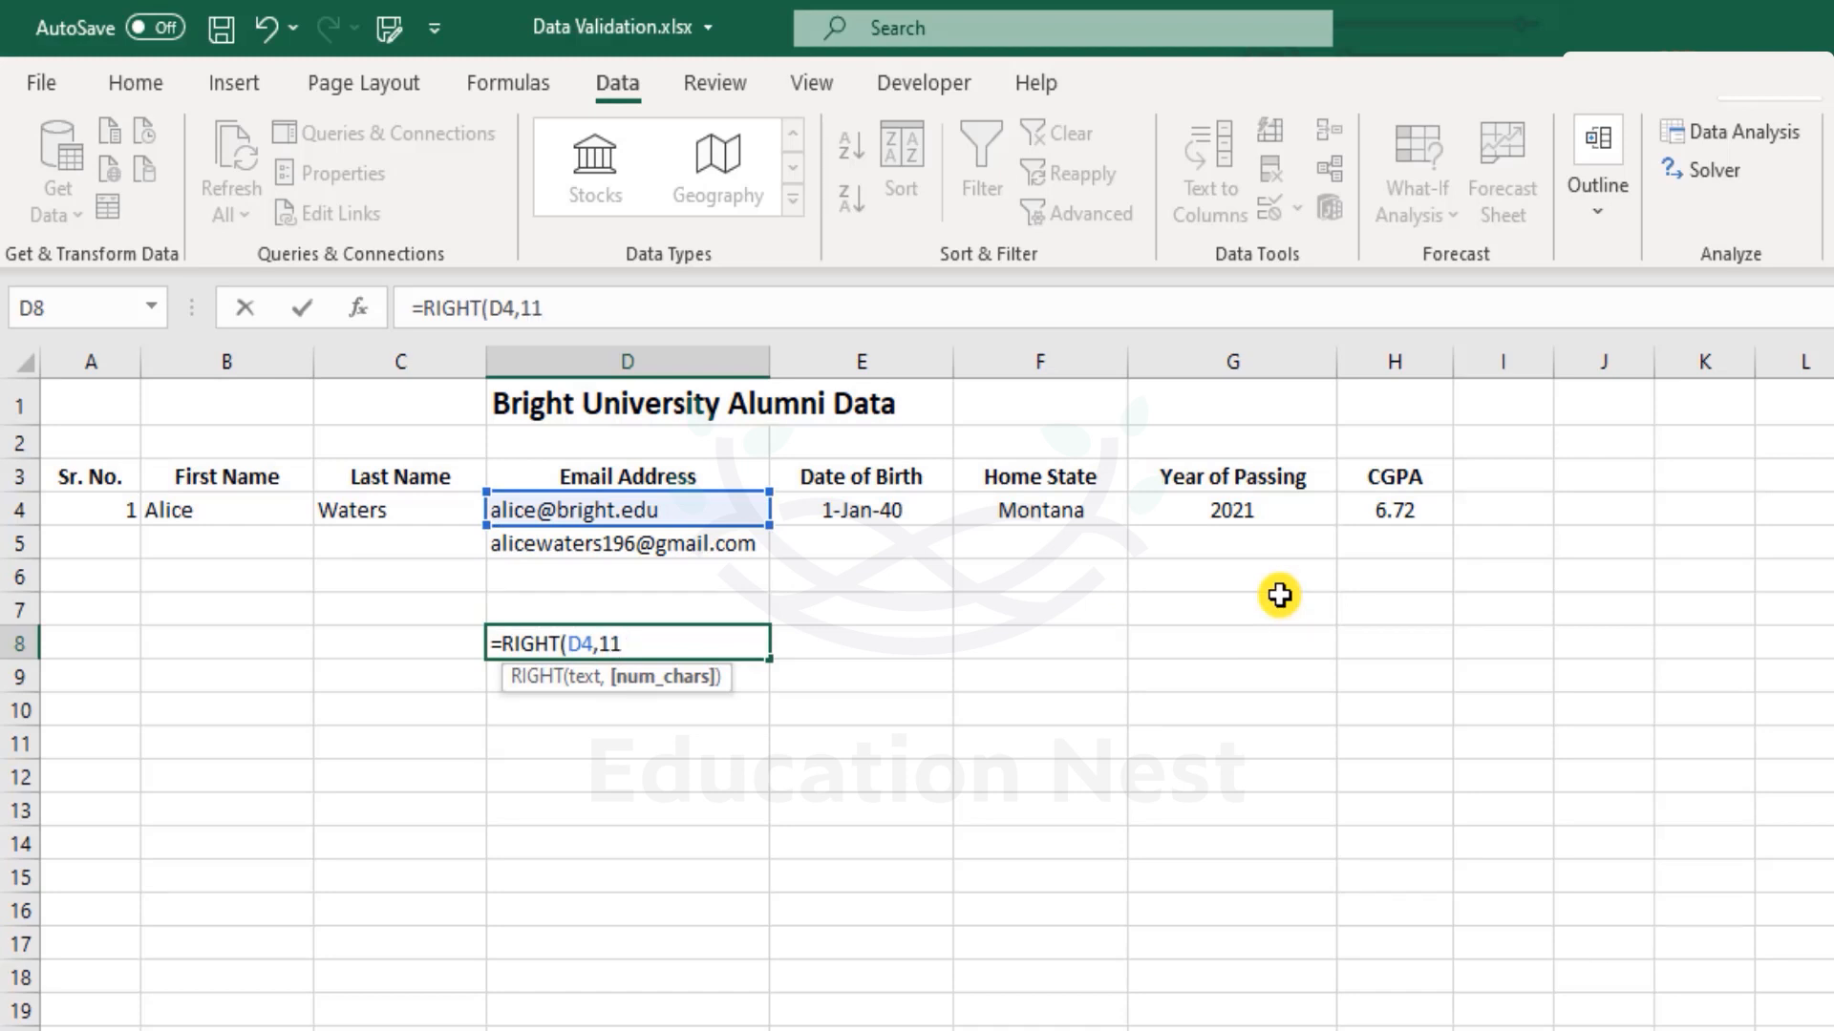
type(")")
key("Return")
key("Up")
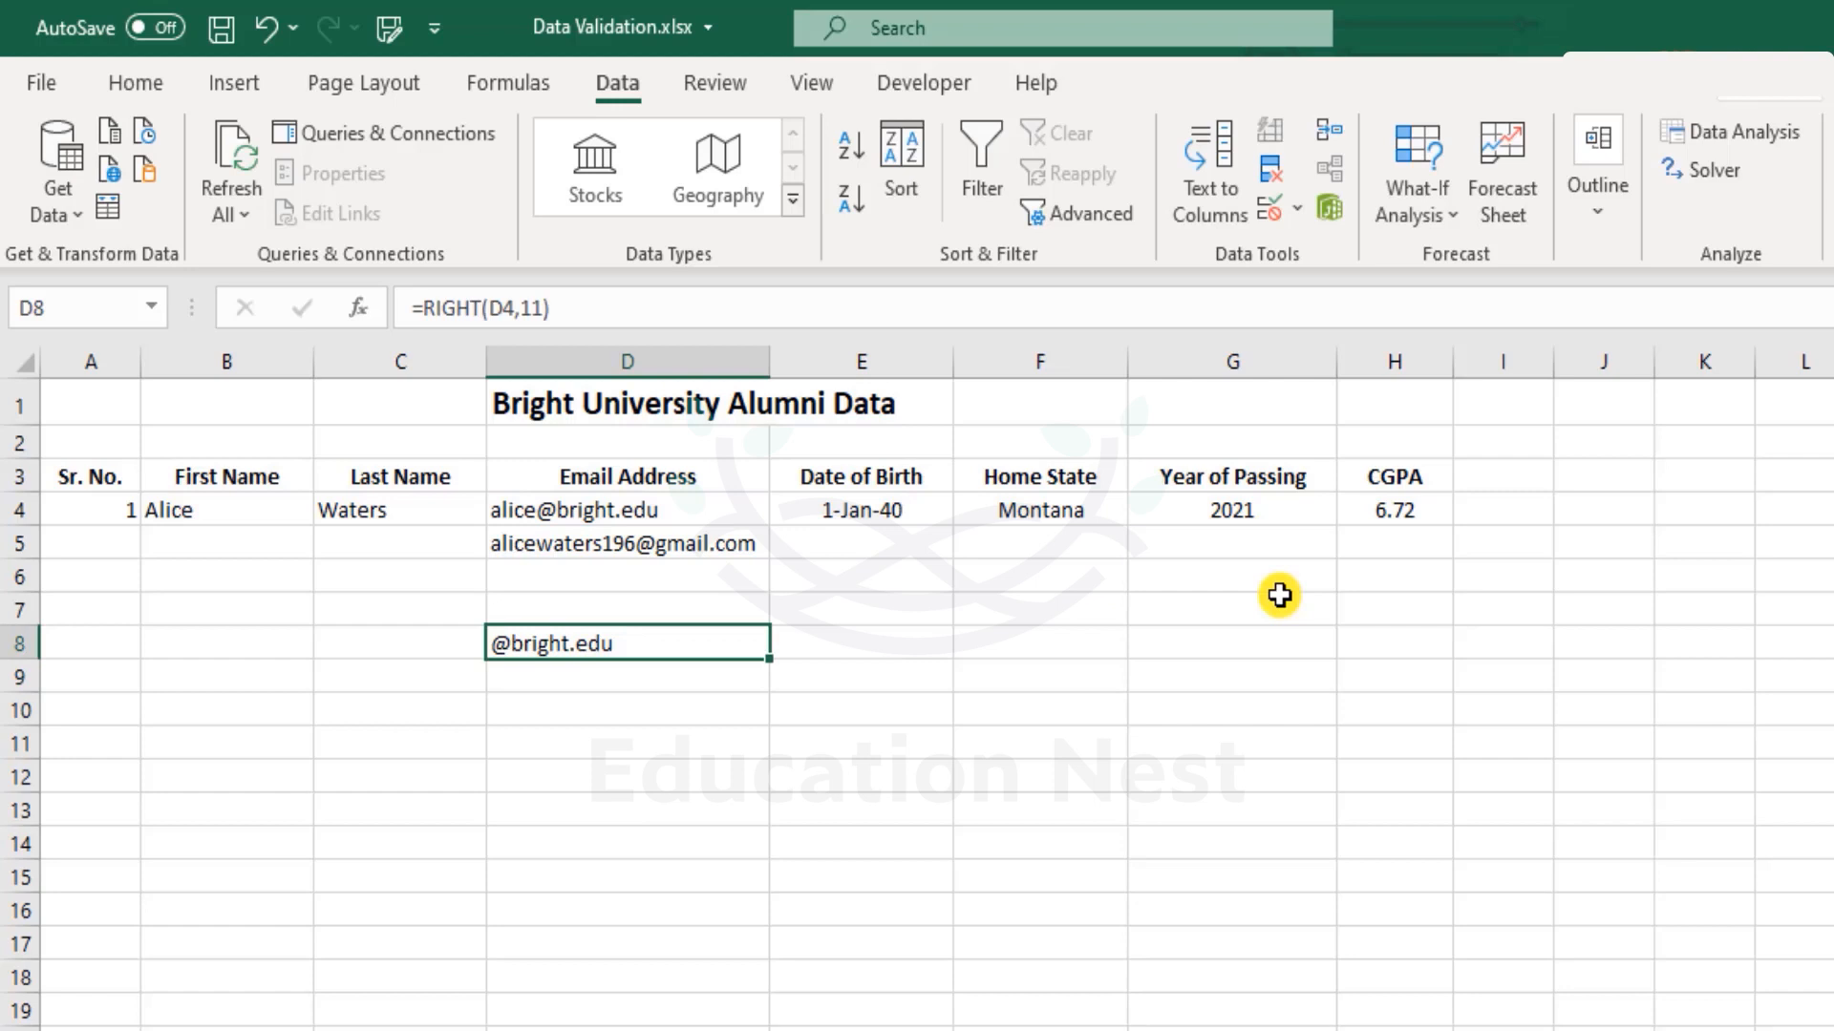
Enter =RIGHT(D5,11) in D9 for the Gmail address and check both results.
key("ctrl+c")
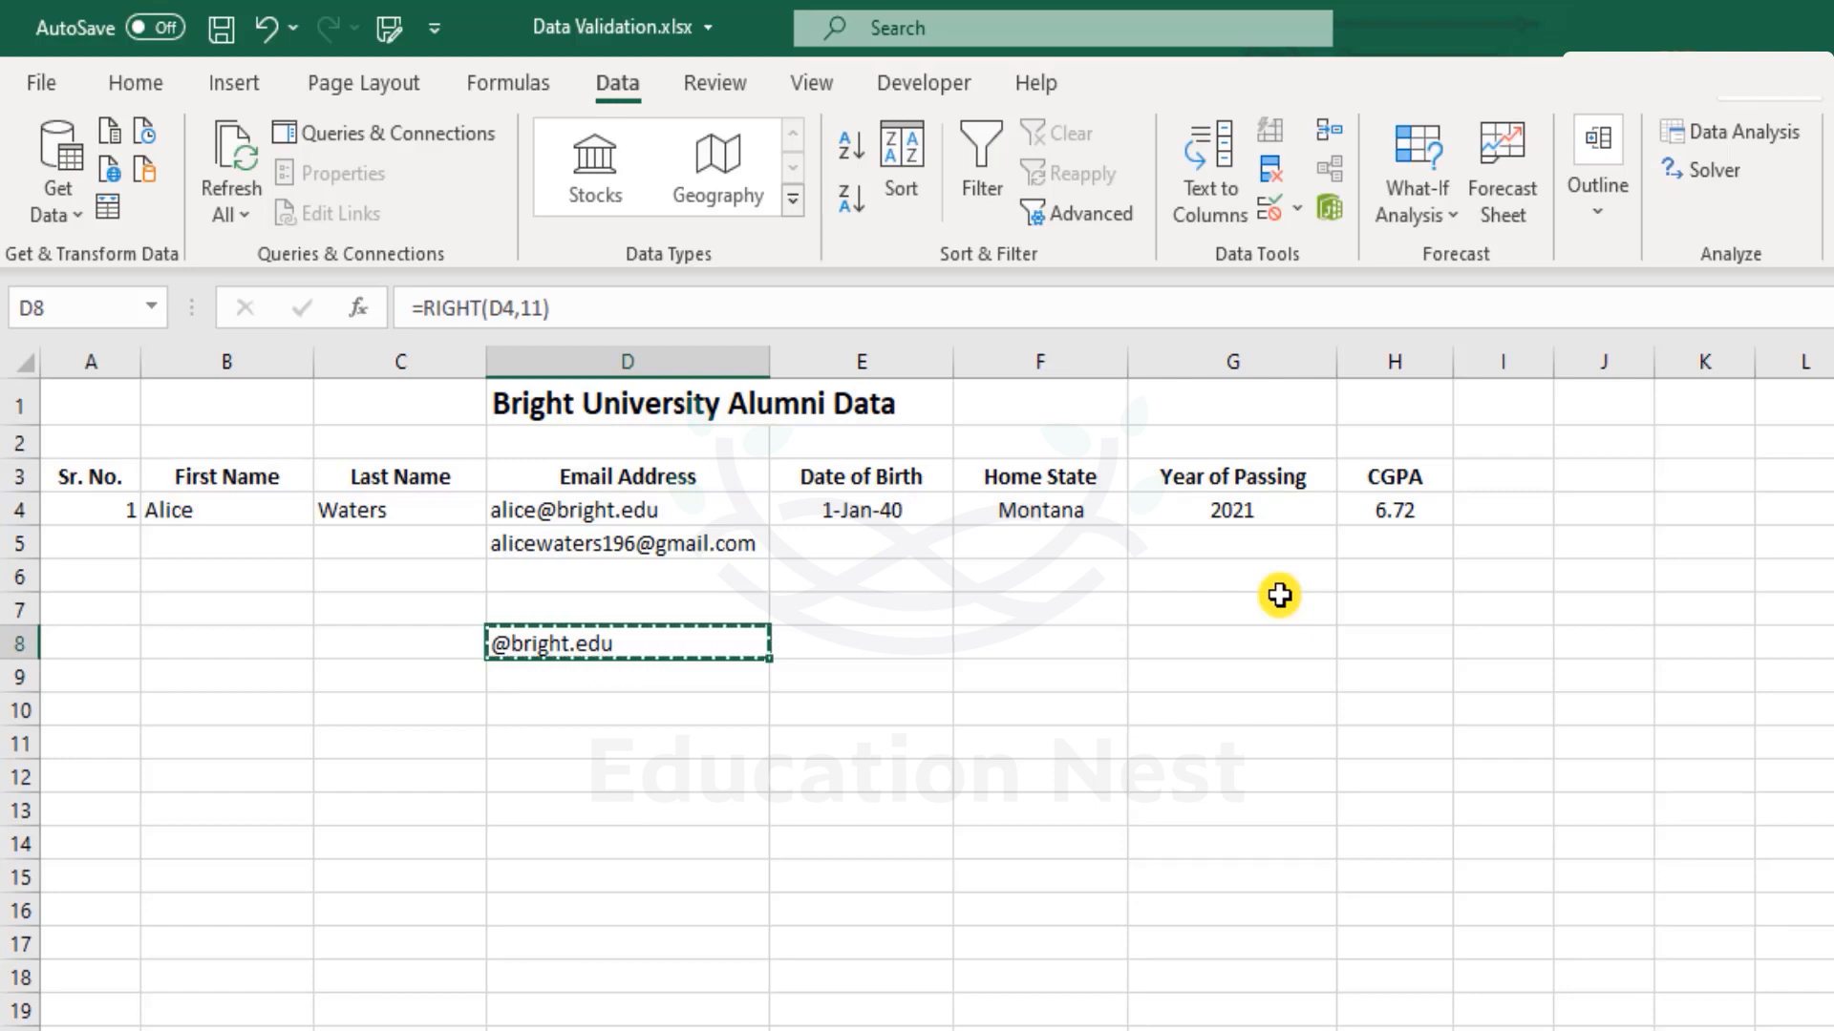
key("Return")
type("=right")
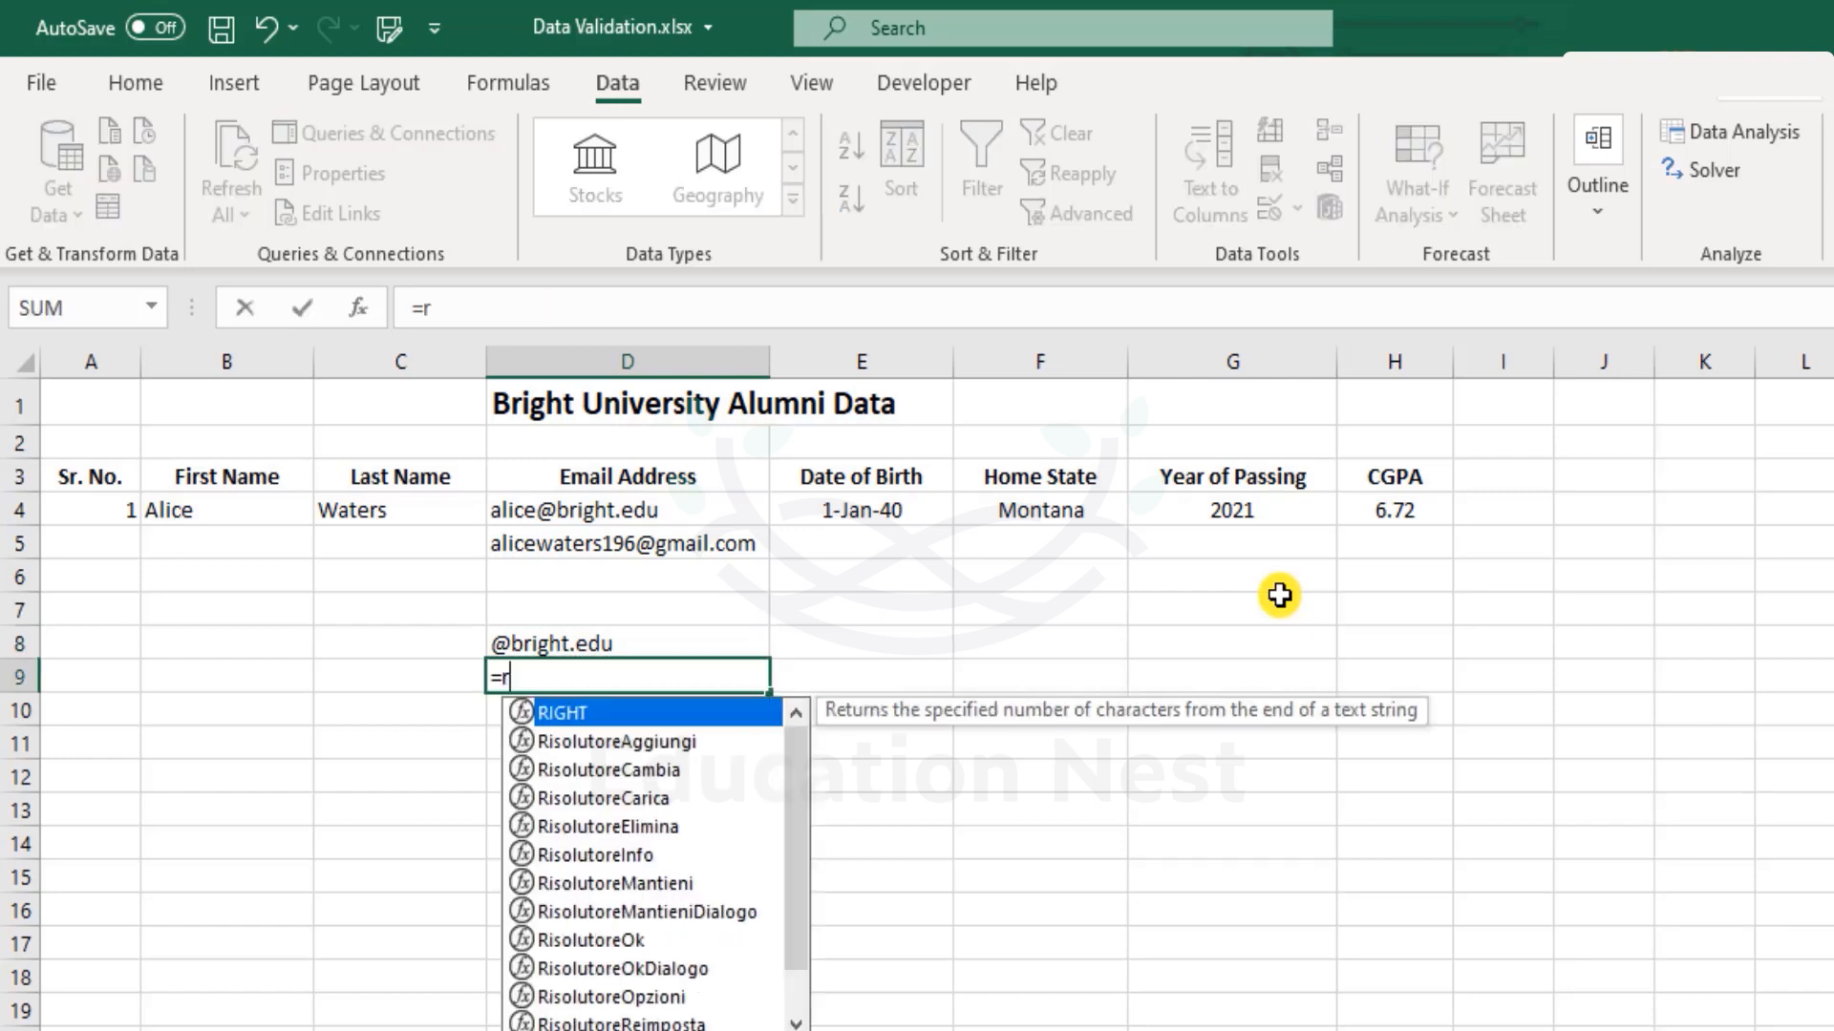
key("Up")
key("Up")
key("Up")
key("Up")
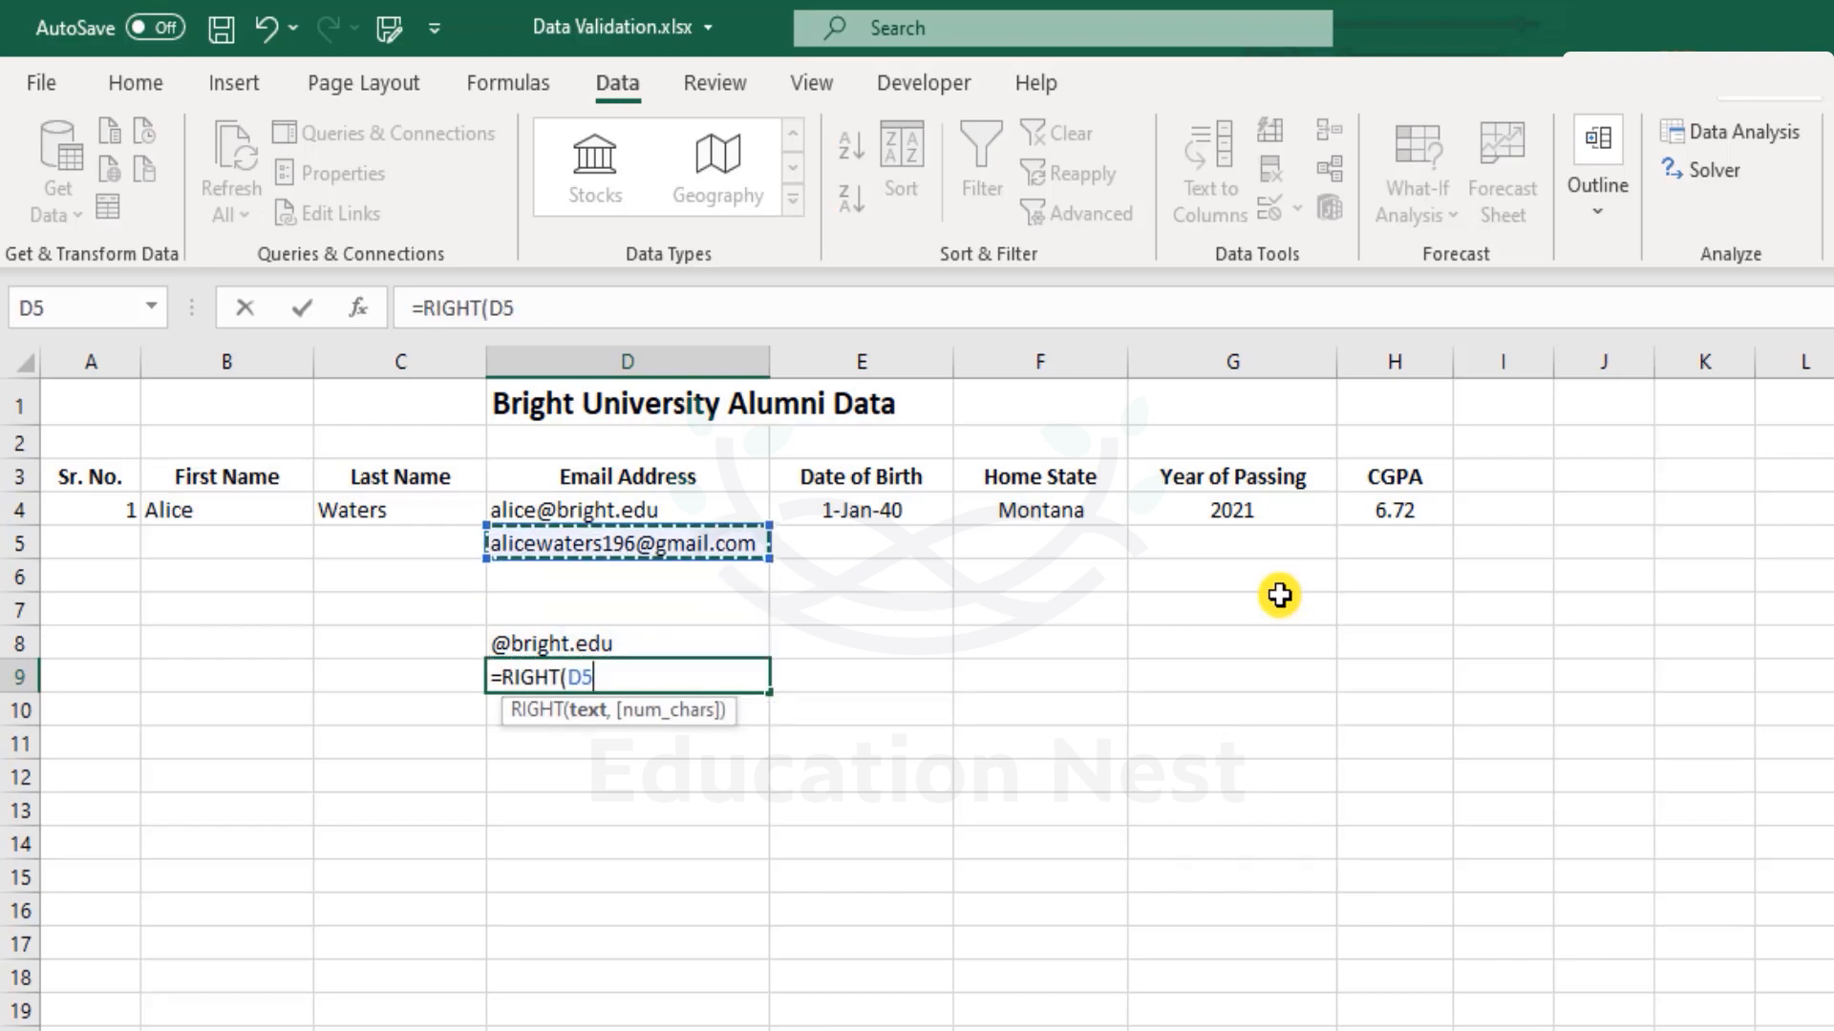
type(",11)")
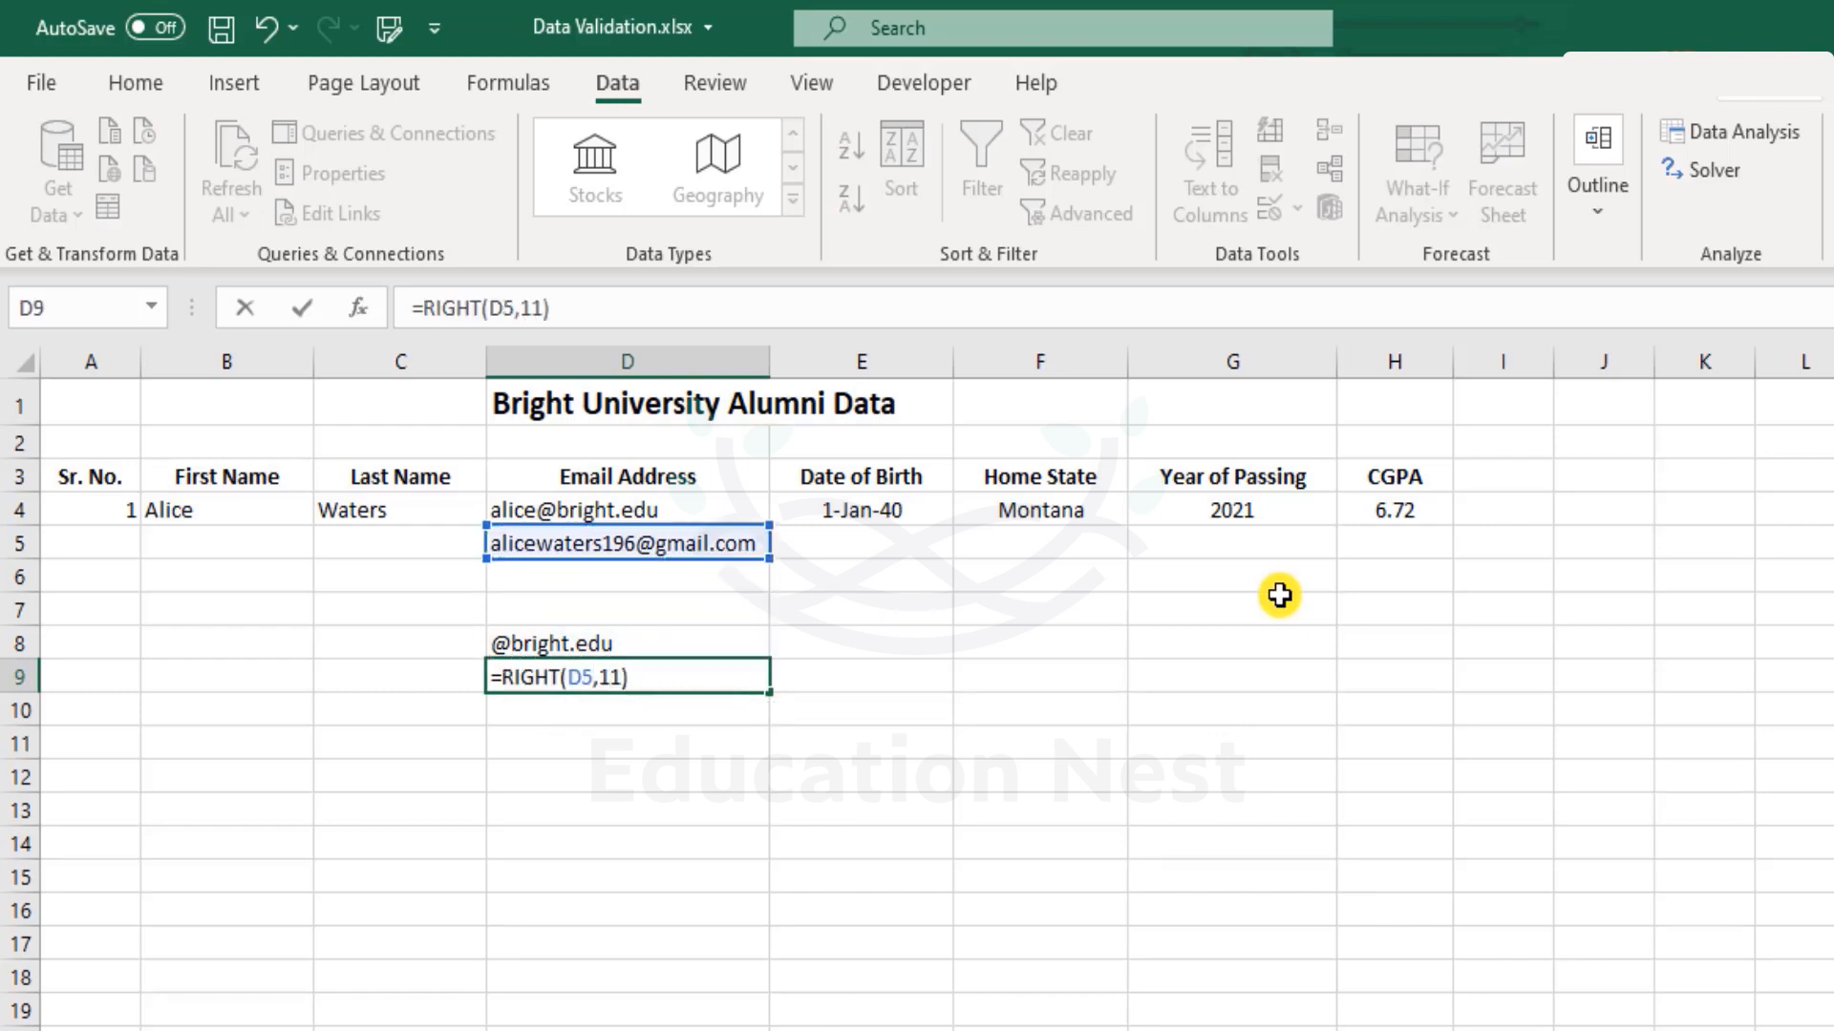
key("Return")
key("Up")
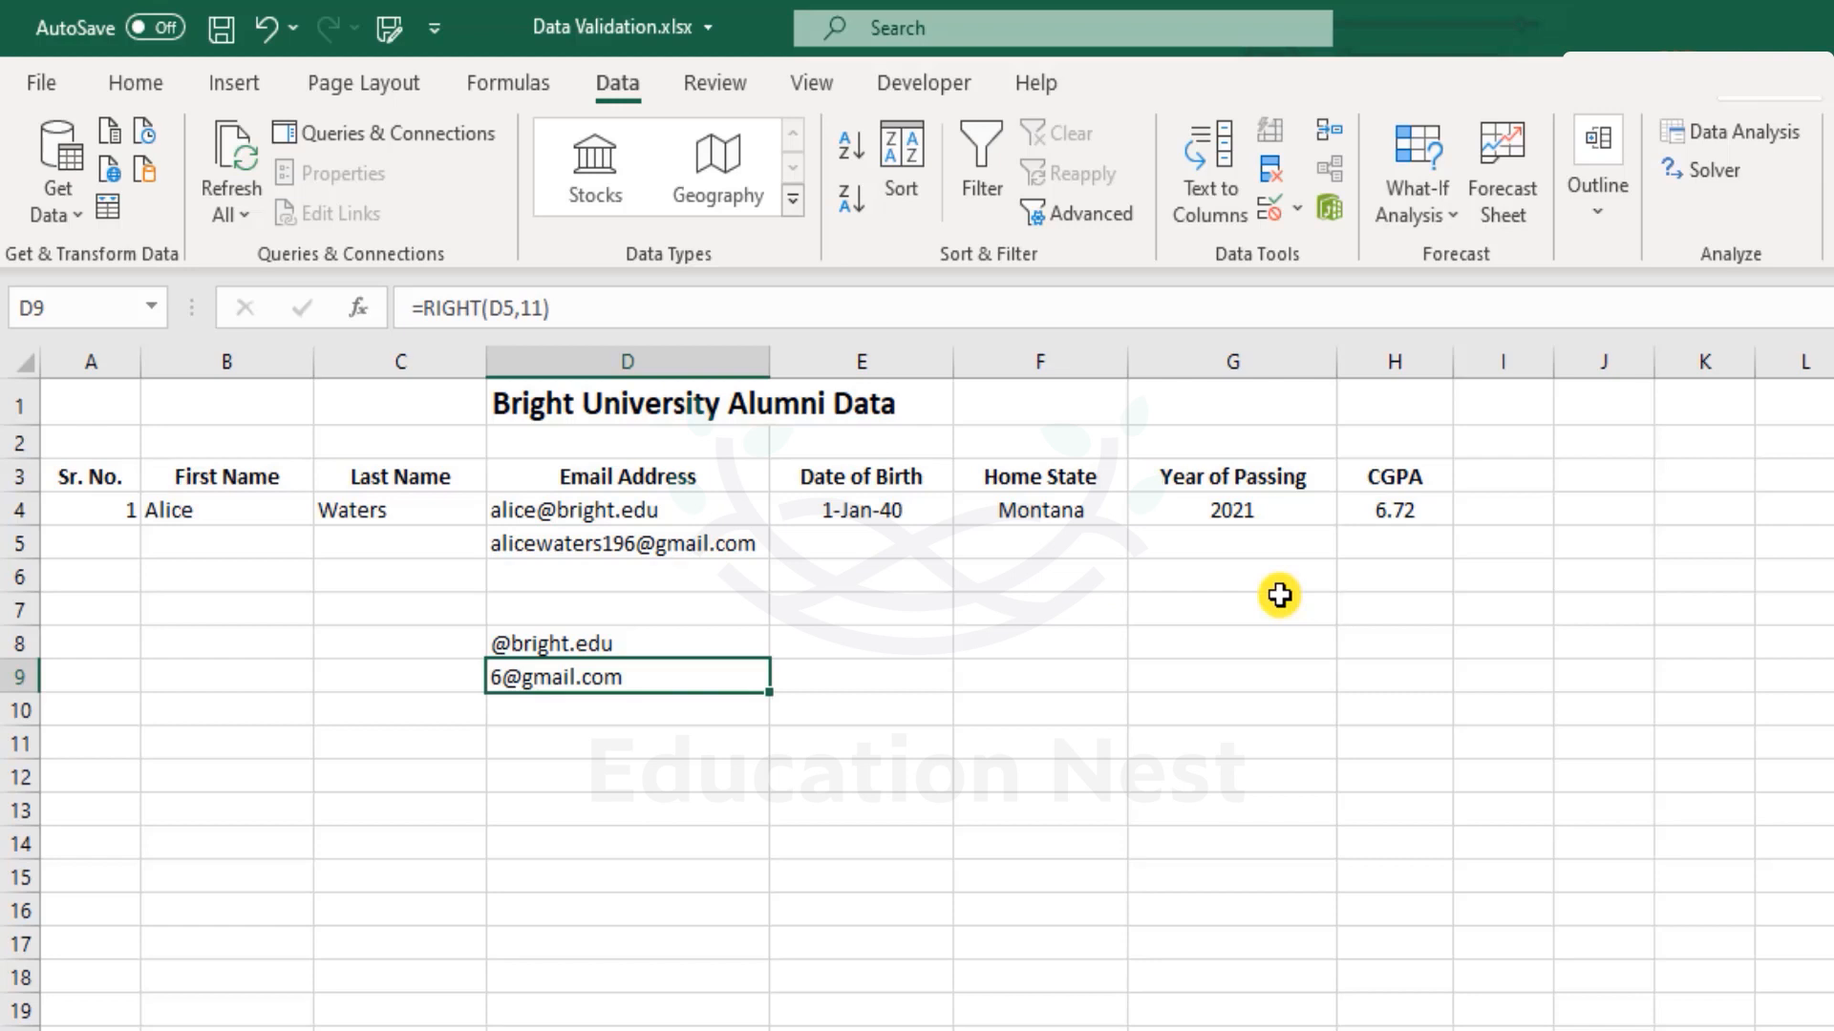
key("Up")
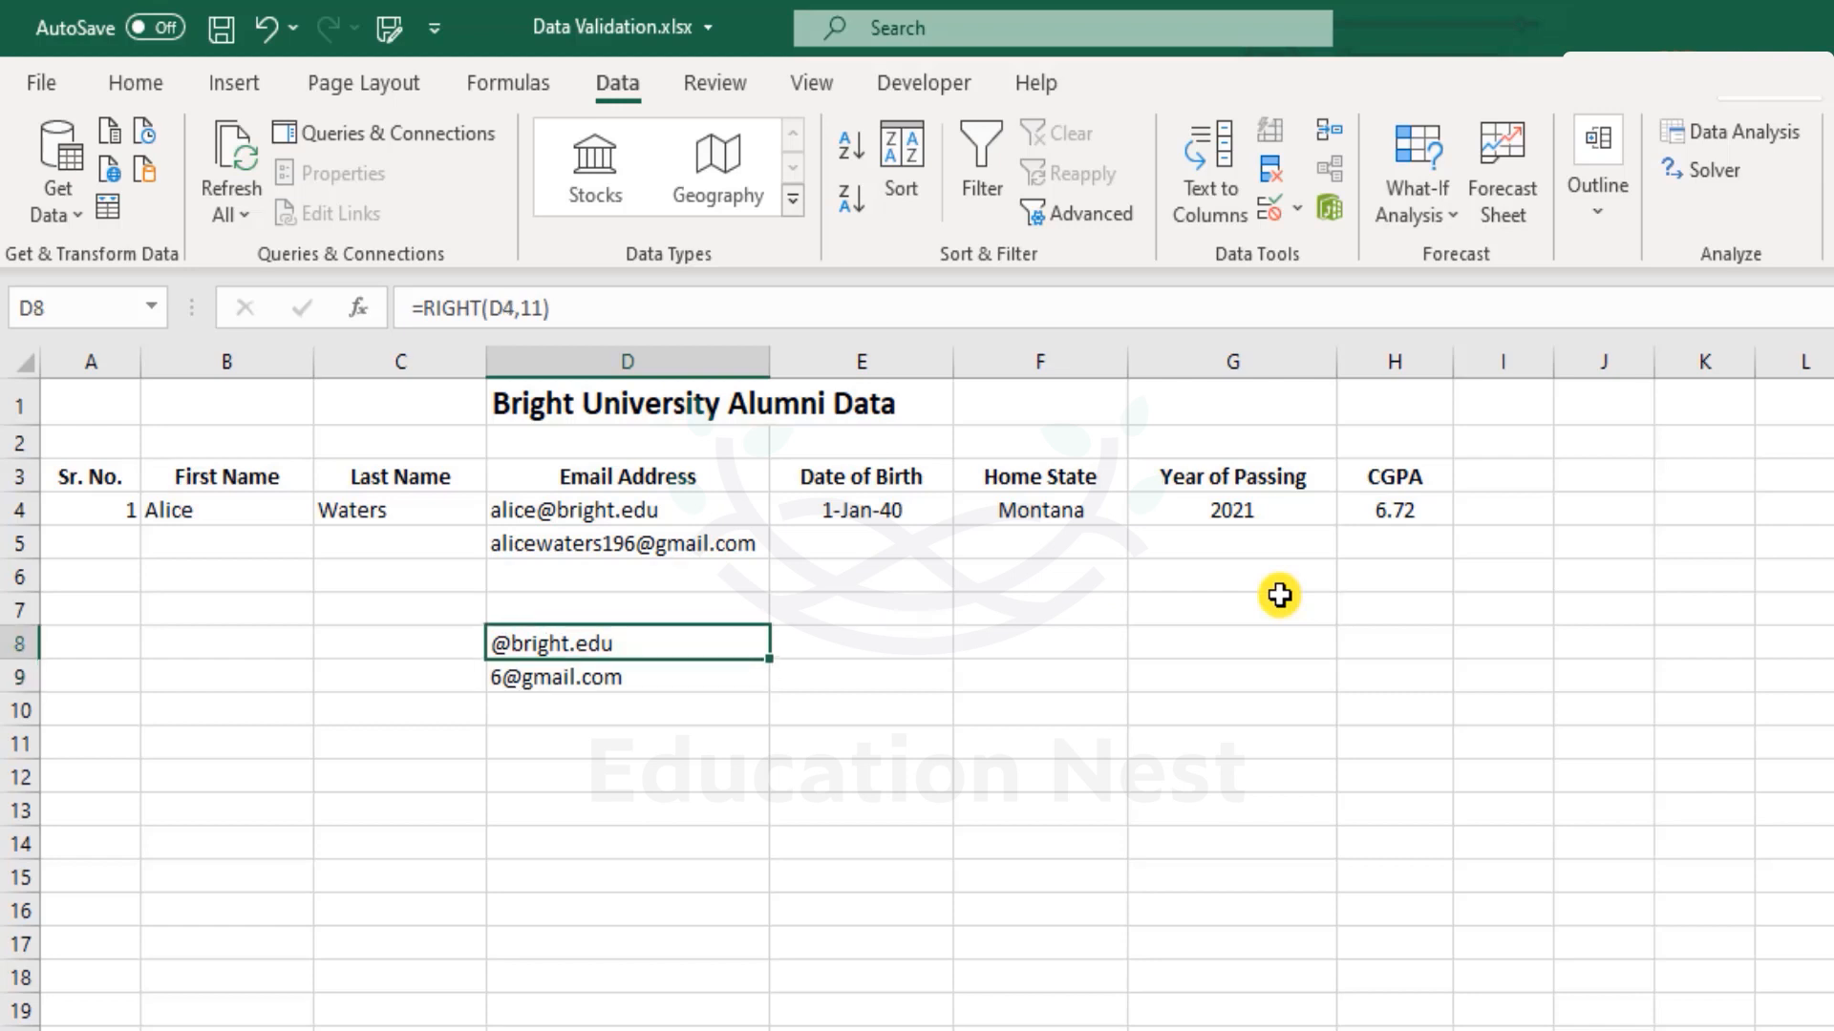
key("Down")
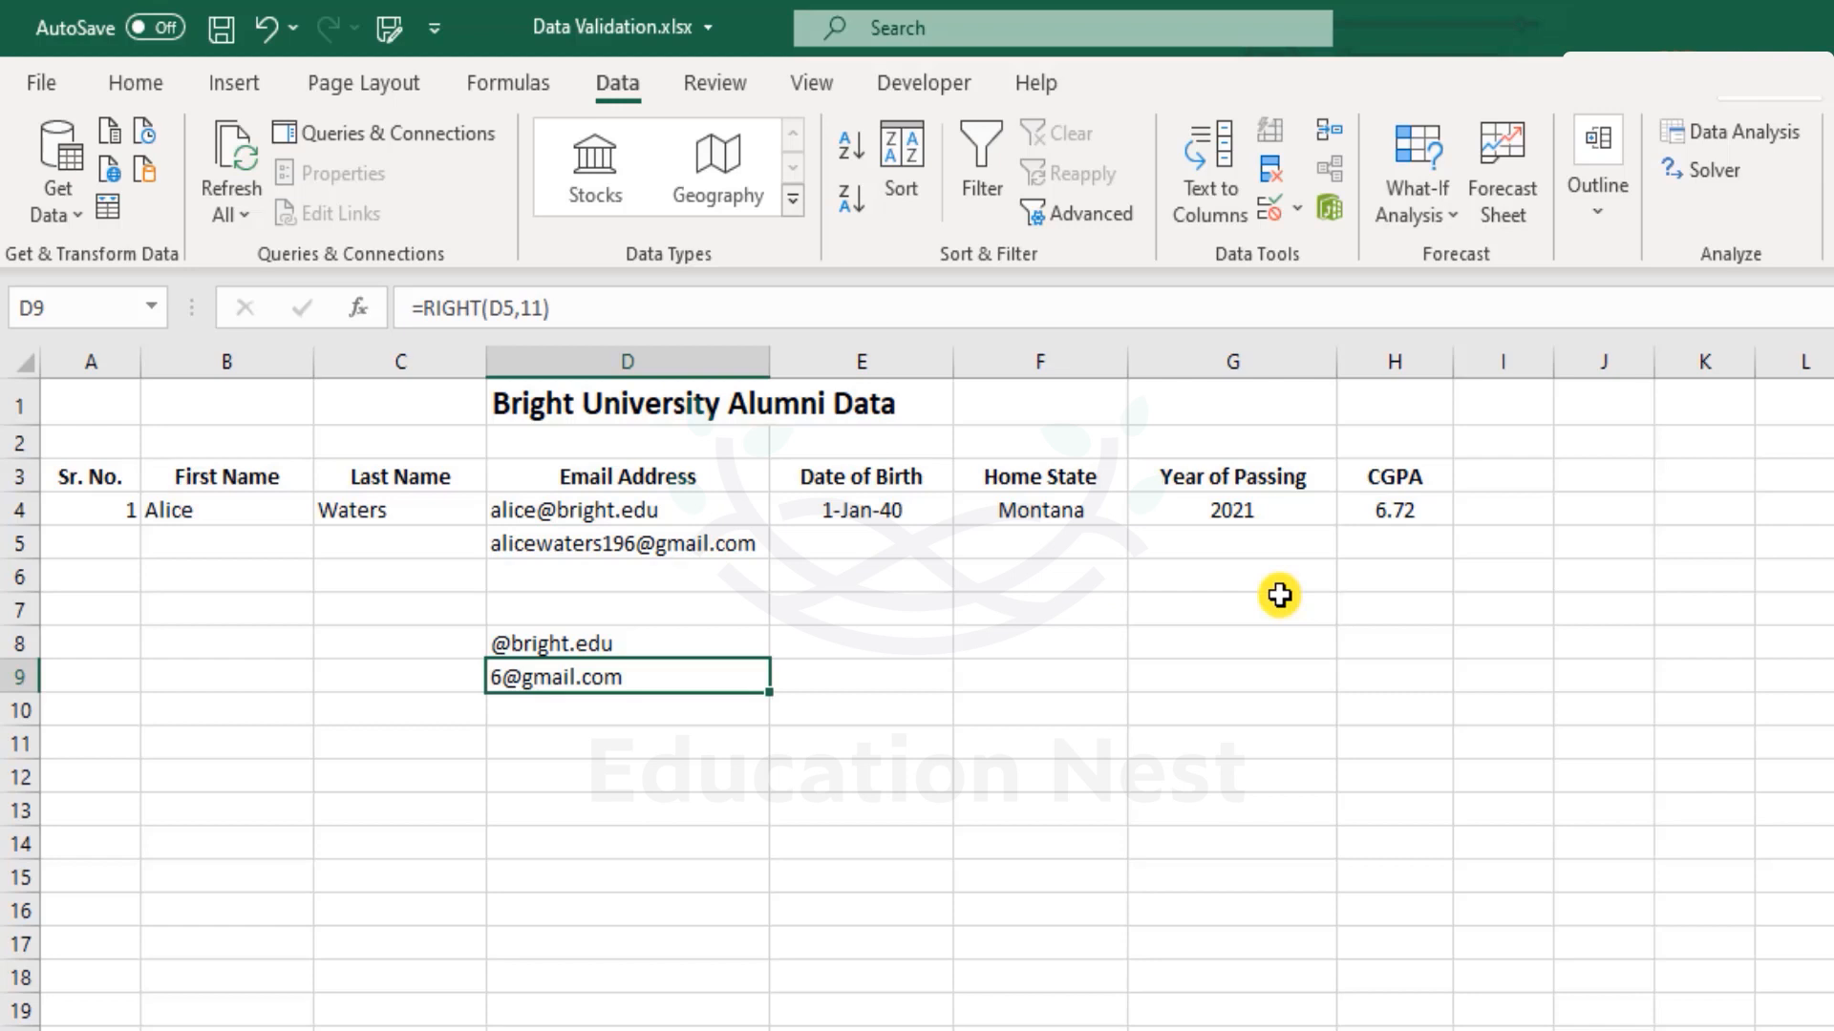
key("Delete")
key("Up")
key("F2")
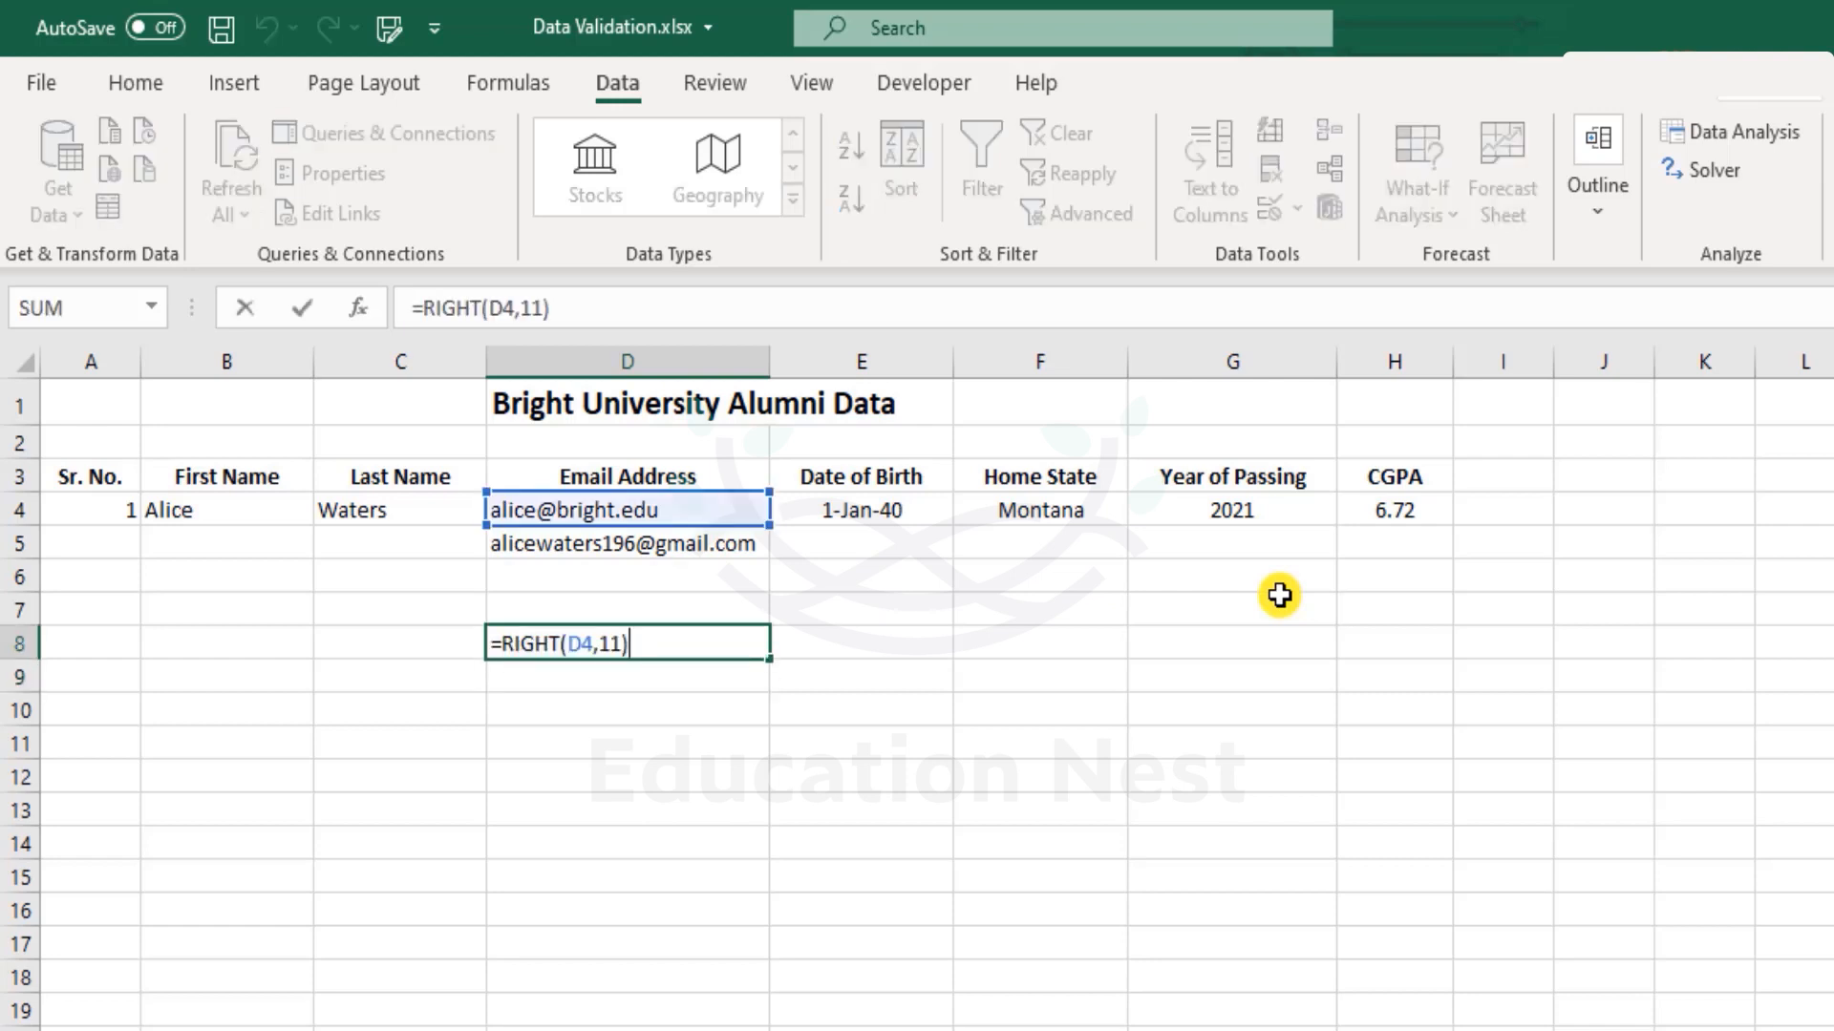
type("=\"@bright.edu")
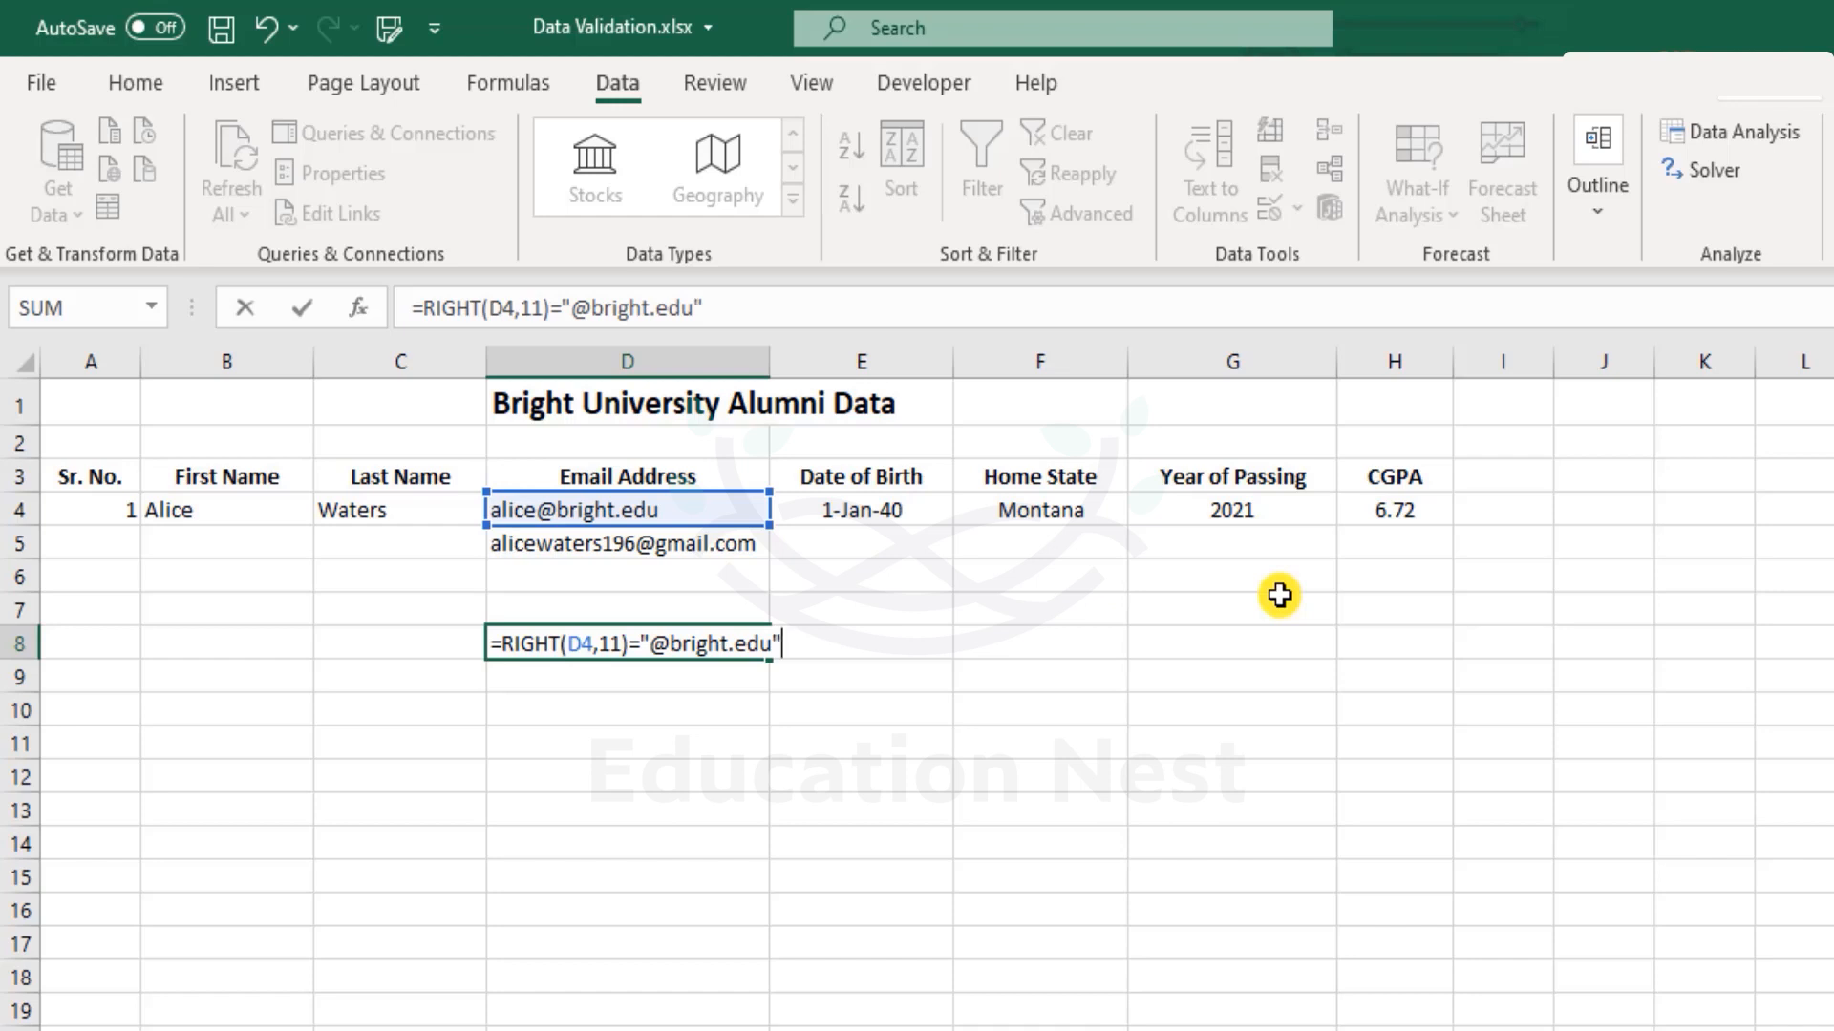
type("\"")
key("Return")
key("Up")
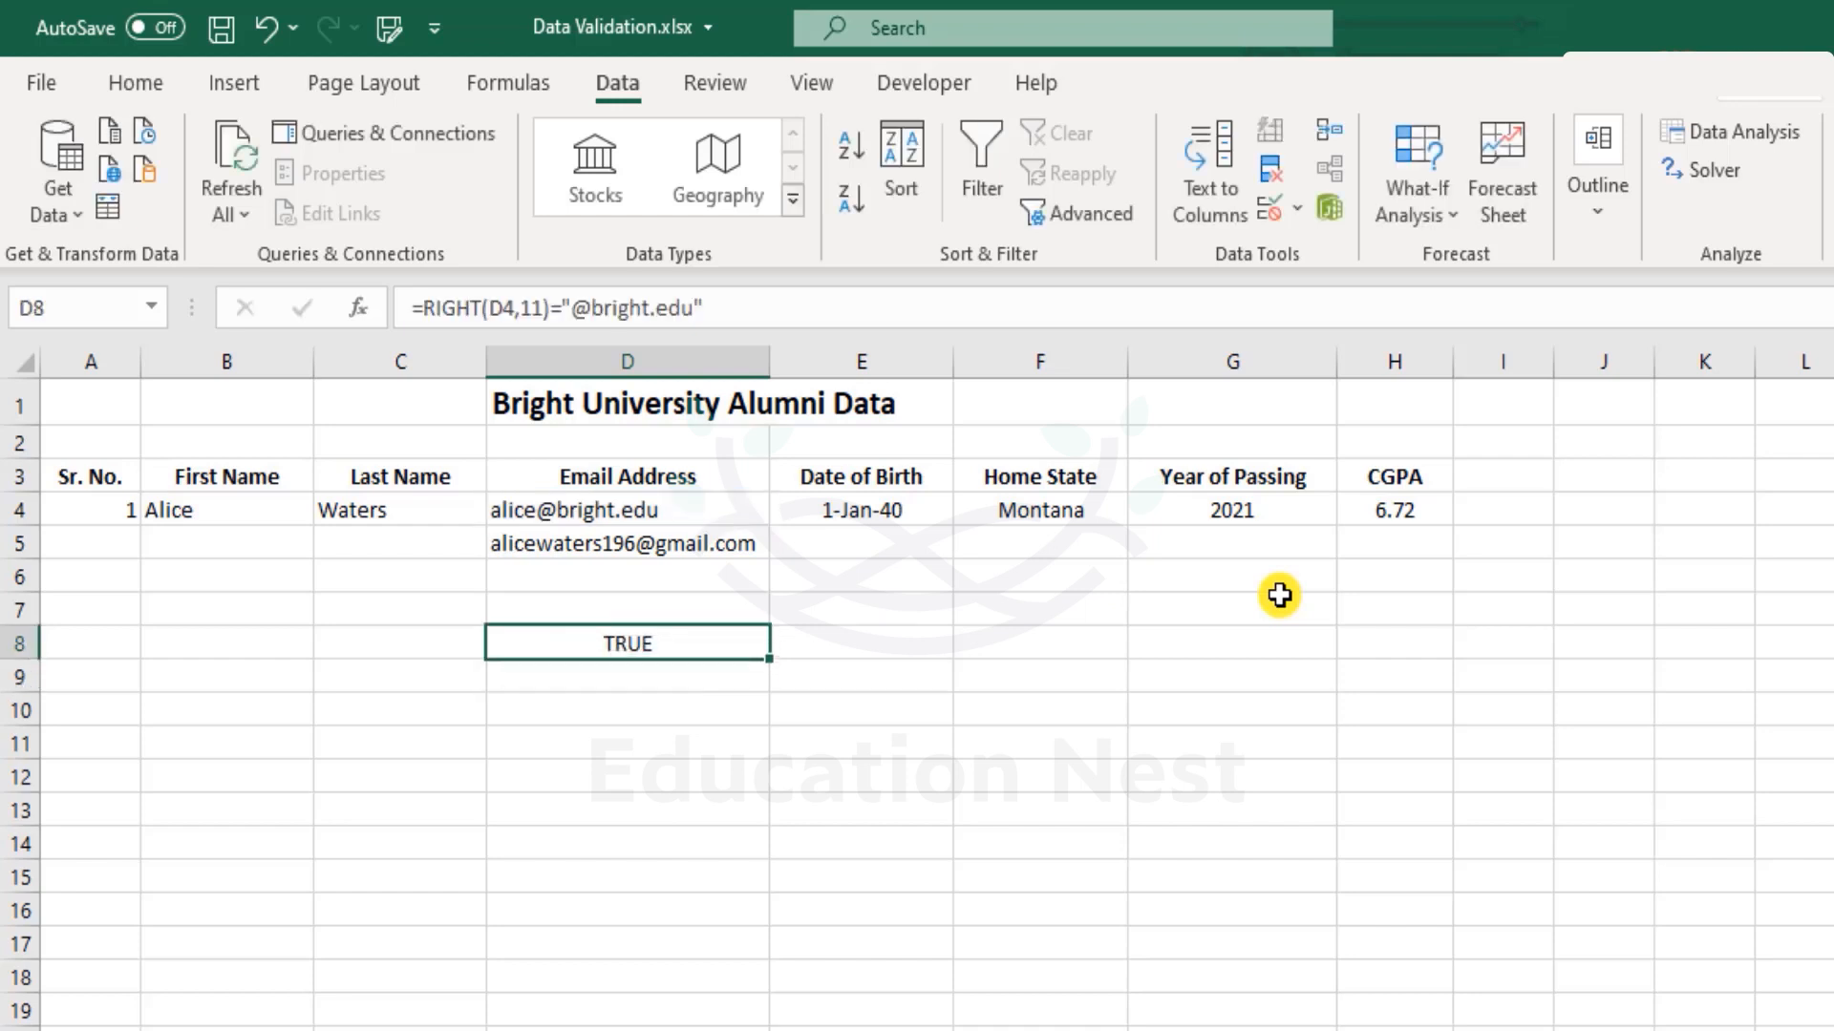
Copy D8's check into D9 to test it, then clear D9 again.
key("F2")
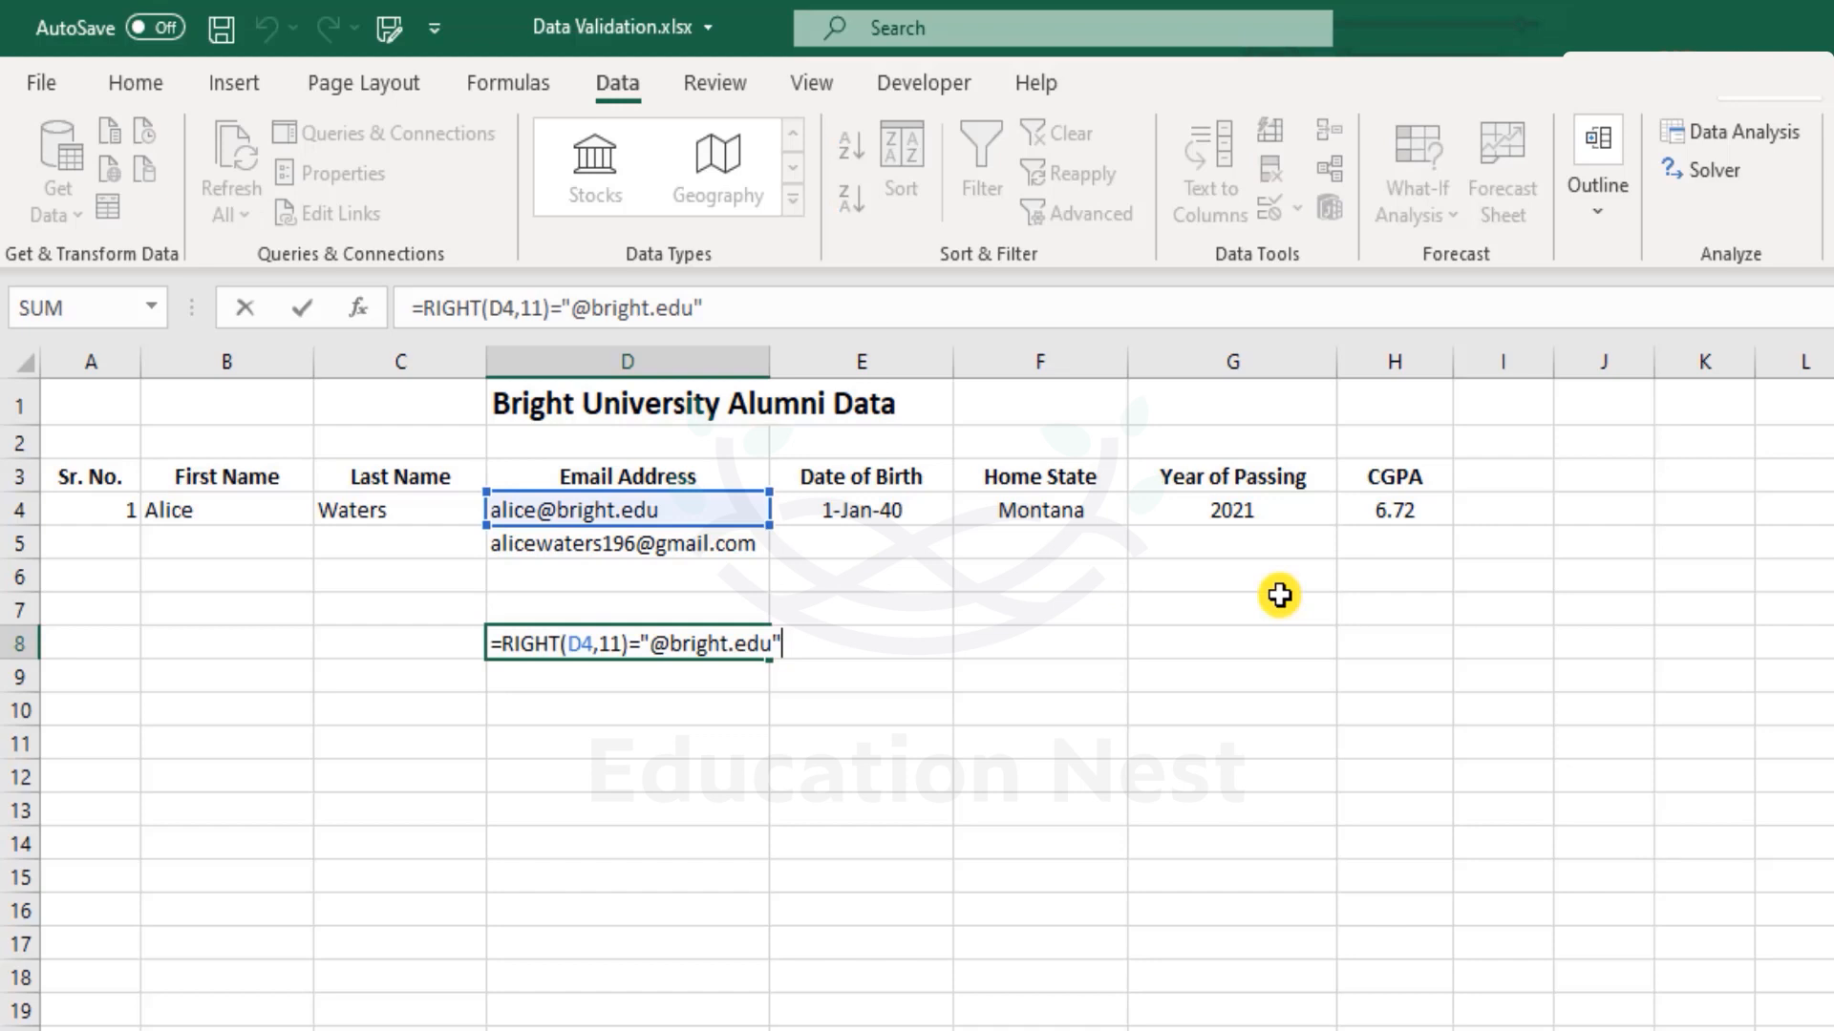
key("shift+Right")
key("shift+Right")
key("shift+Right")
key("shift+Right")
key("shift+Right")
key("shift+Right")
key("shift+Right")
key("shift+Right")
key("shift+Right")
key("shift+Right")
key("shift+Right")
key("shift+Right")
key("shift+Right")
key("shift+Right")
key("shift+Right")
key("shift+Right")
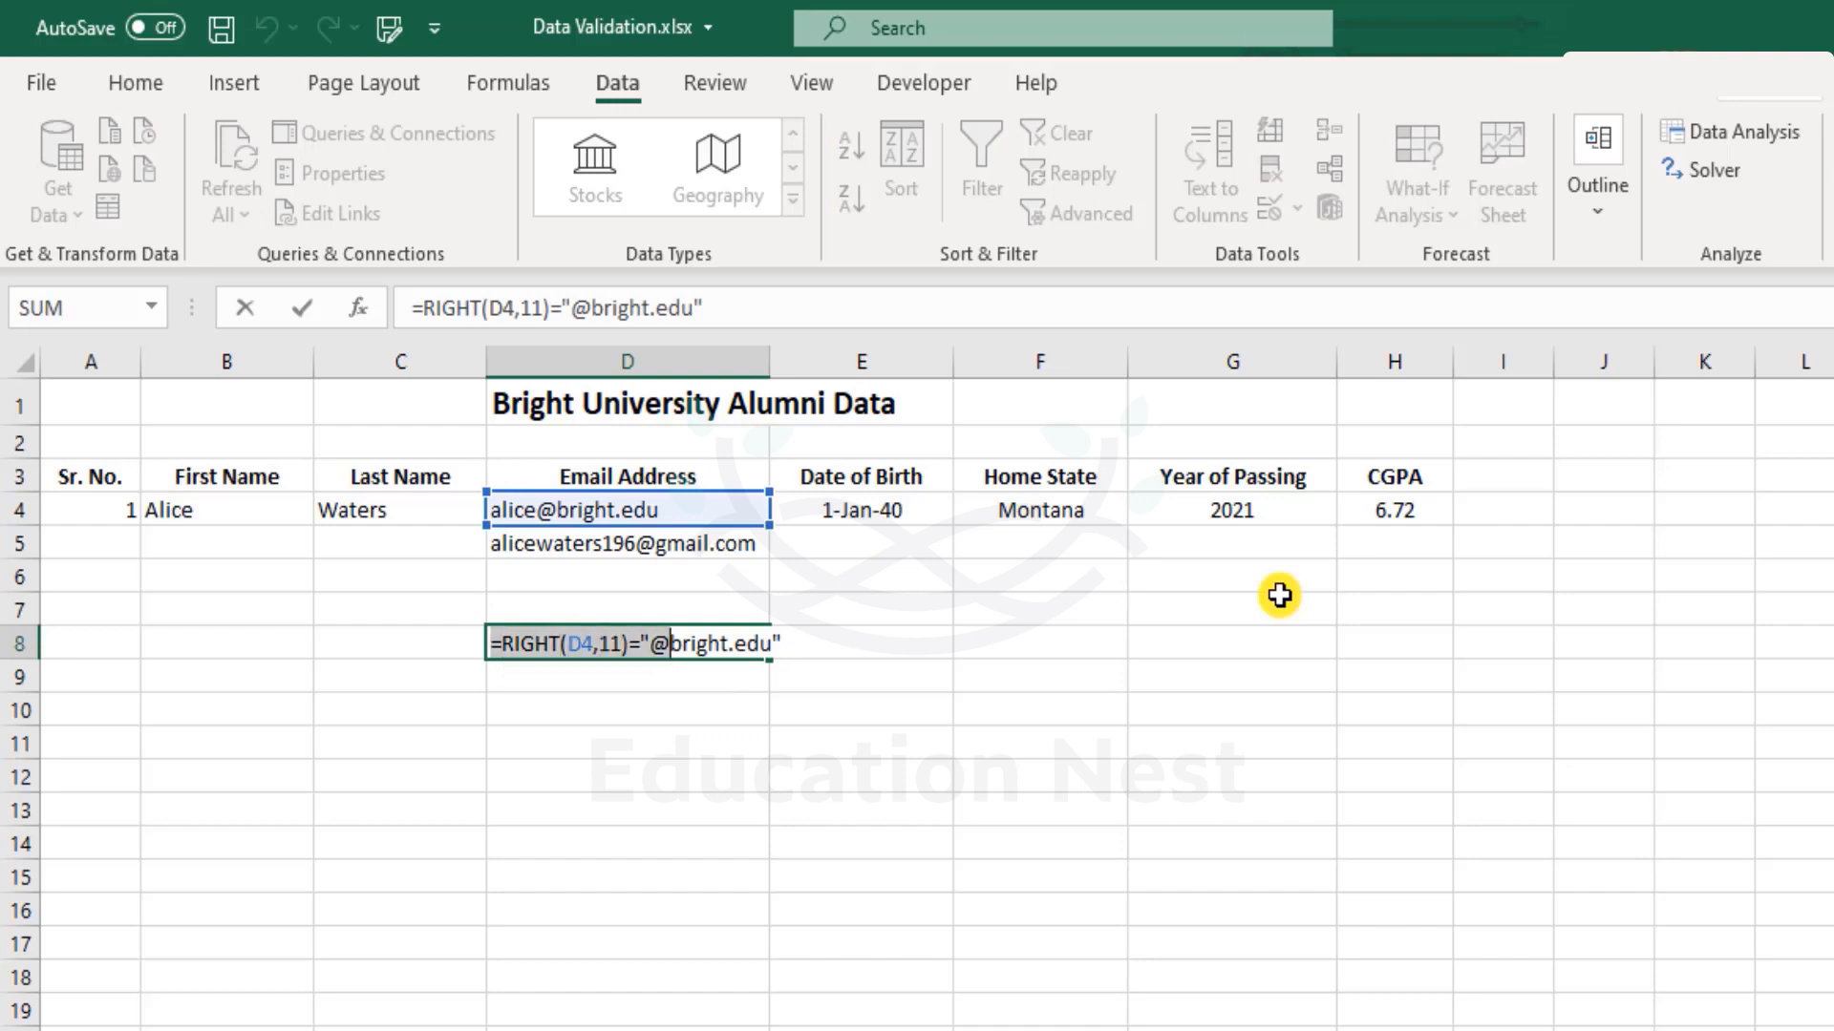
key("Right")
key("Right")
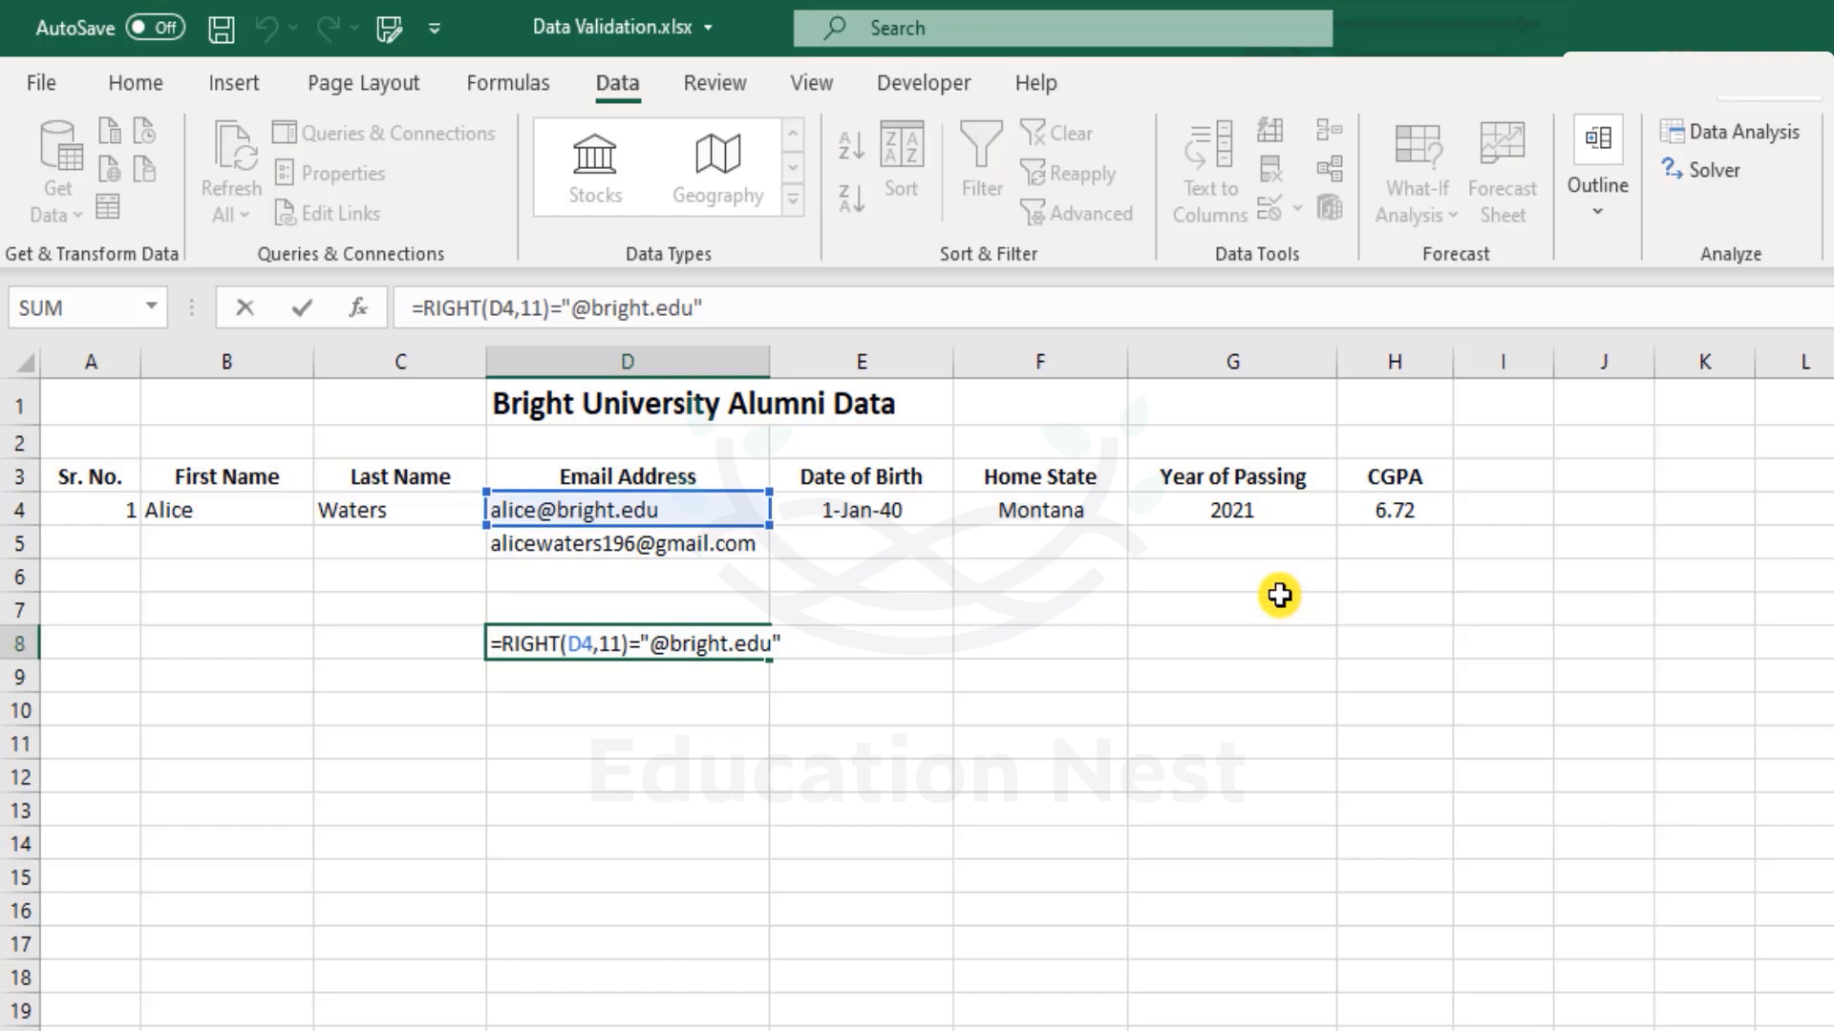
key("ctrl+Return")
key("ctrl+c")
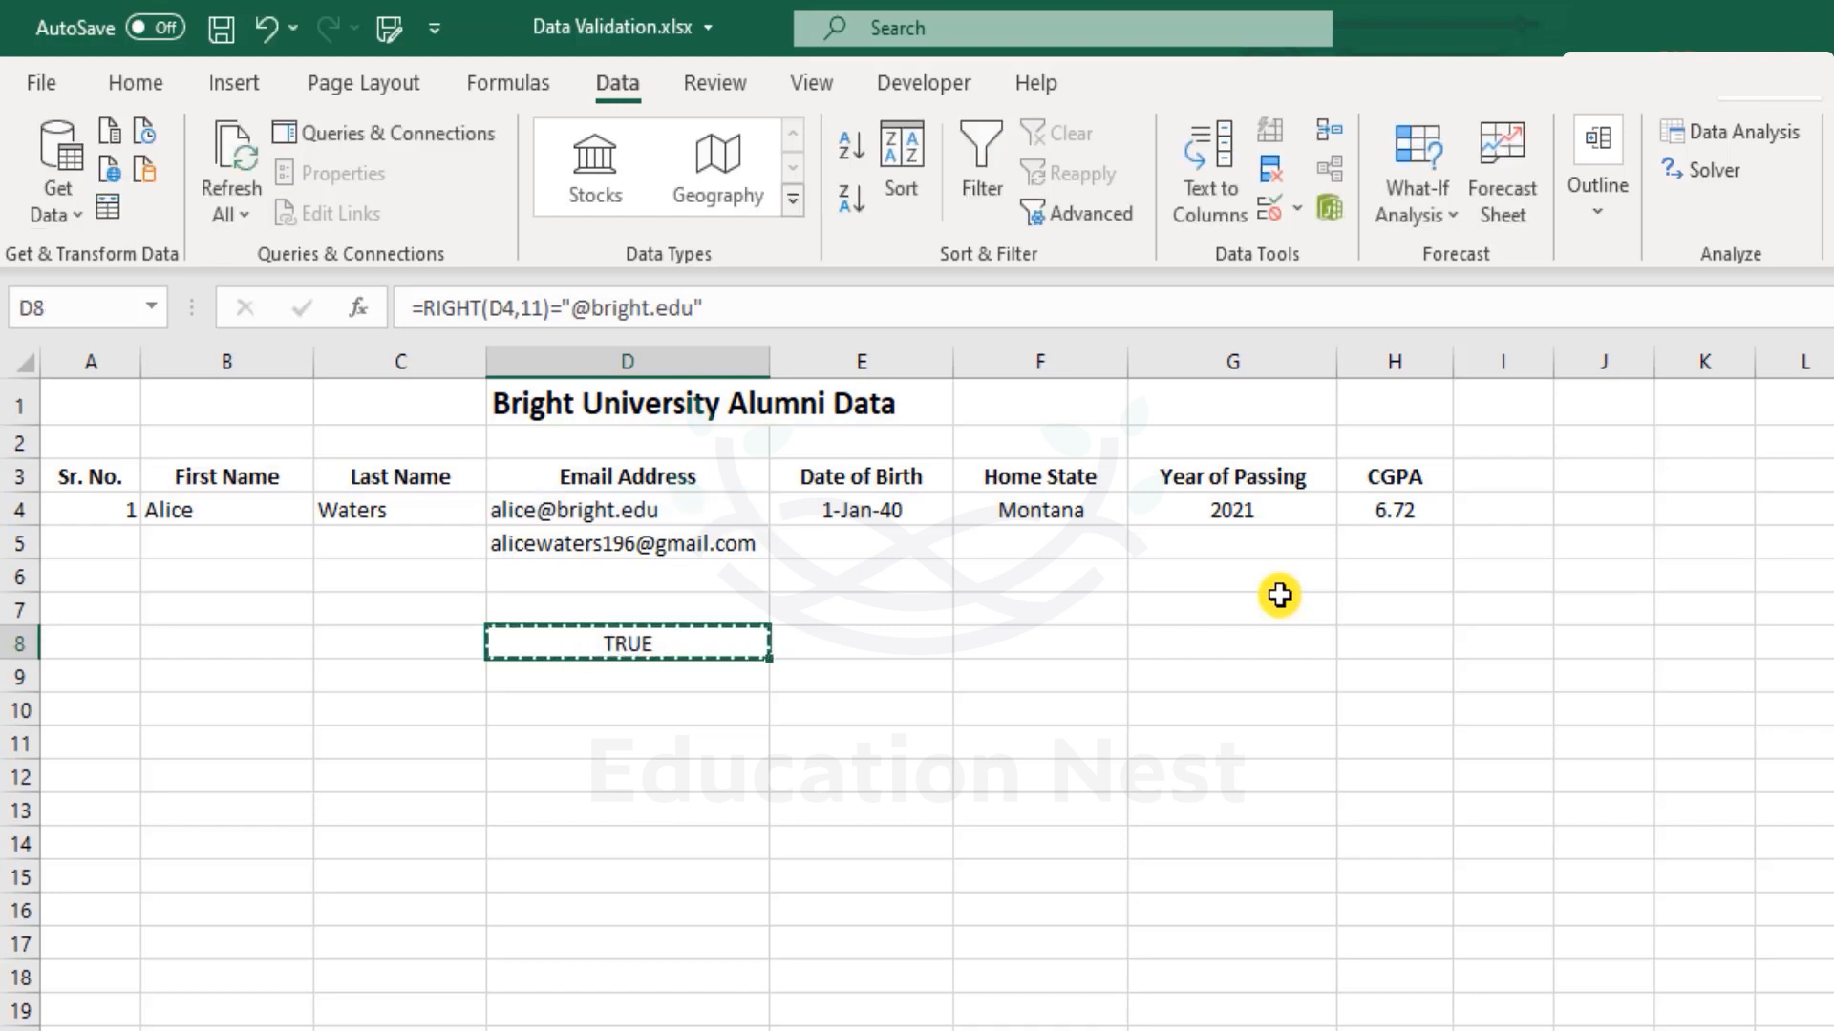
key("Down")
key("ctrl+v")
key("F2")
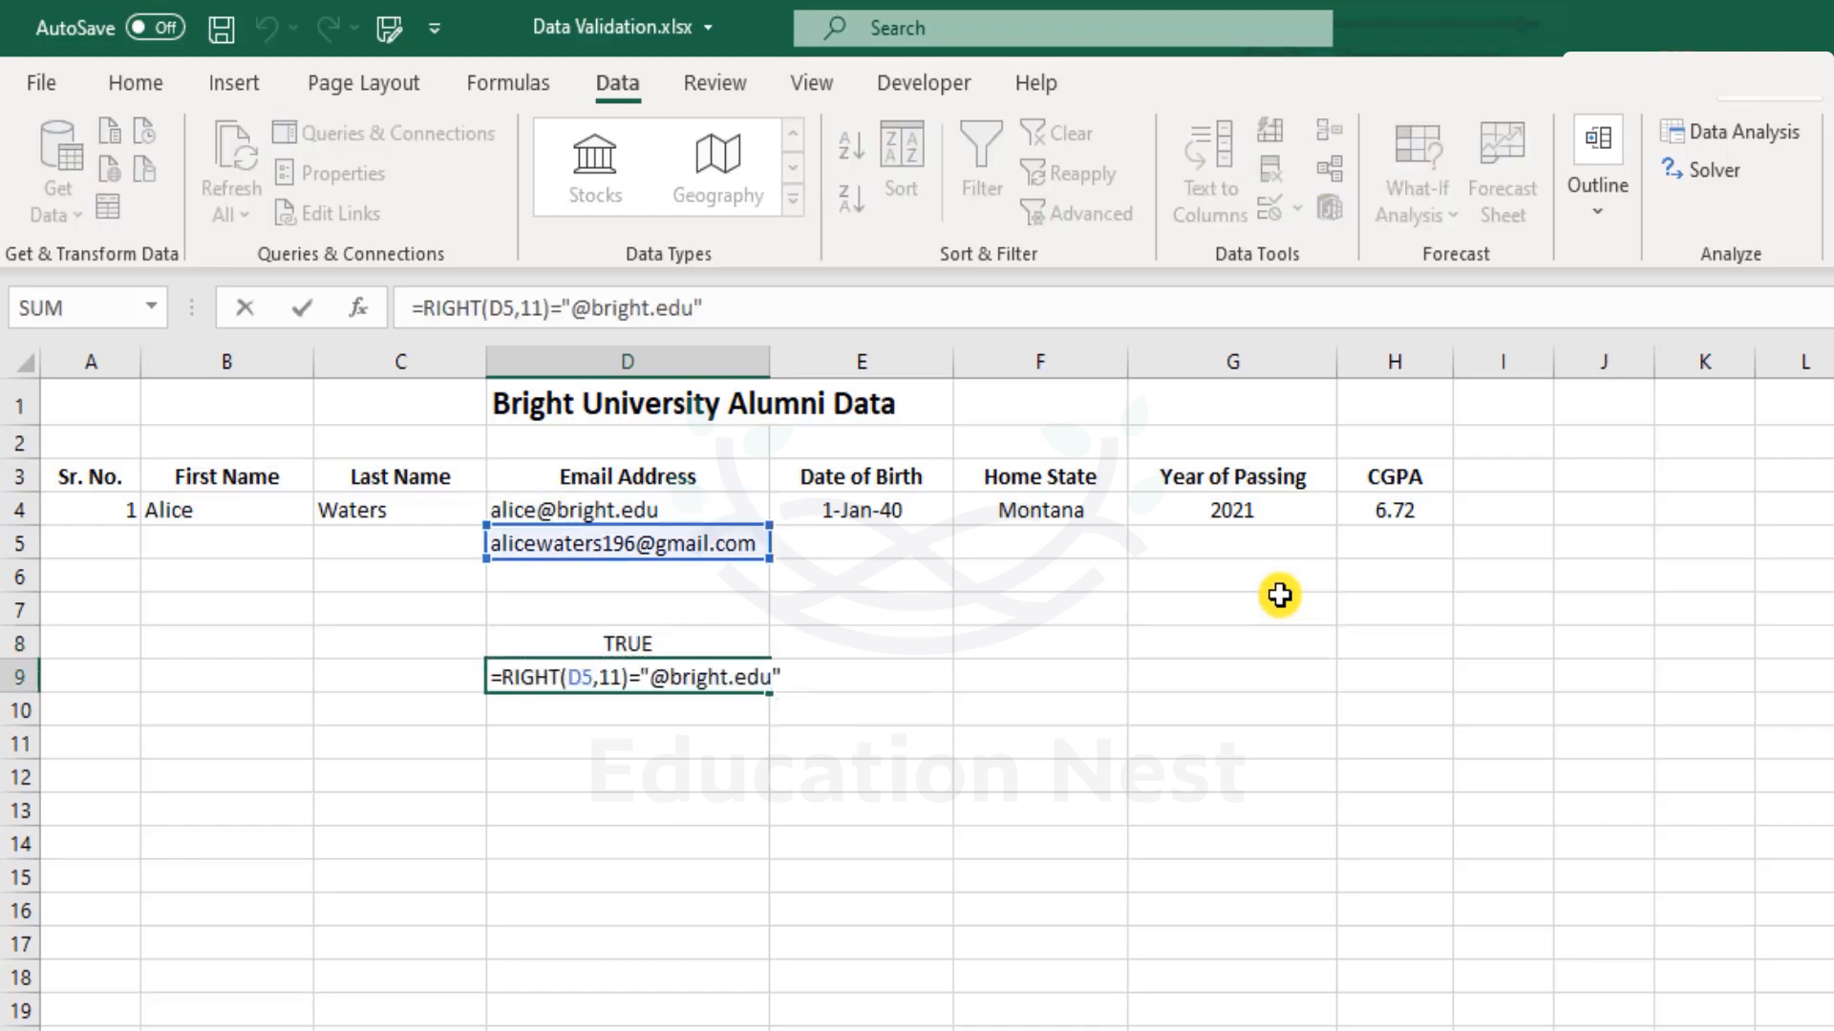
key("ctrl+Return")
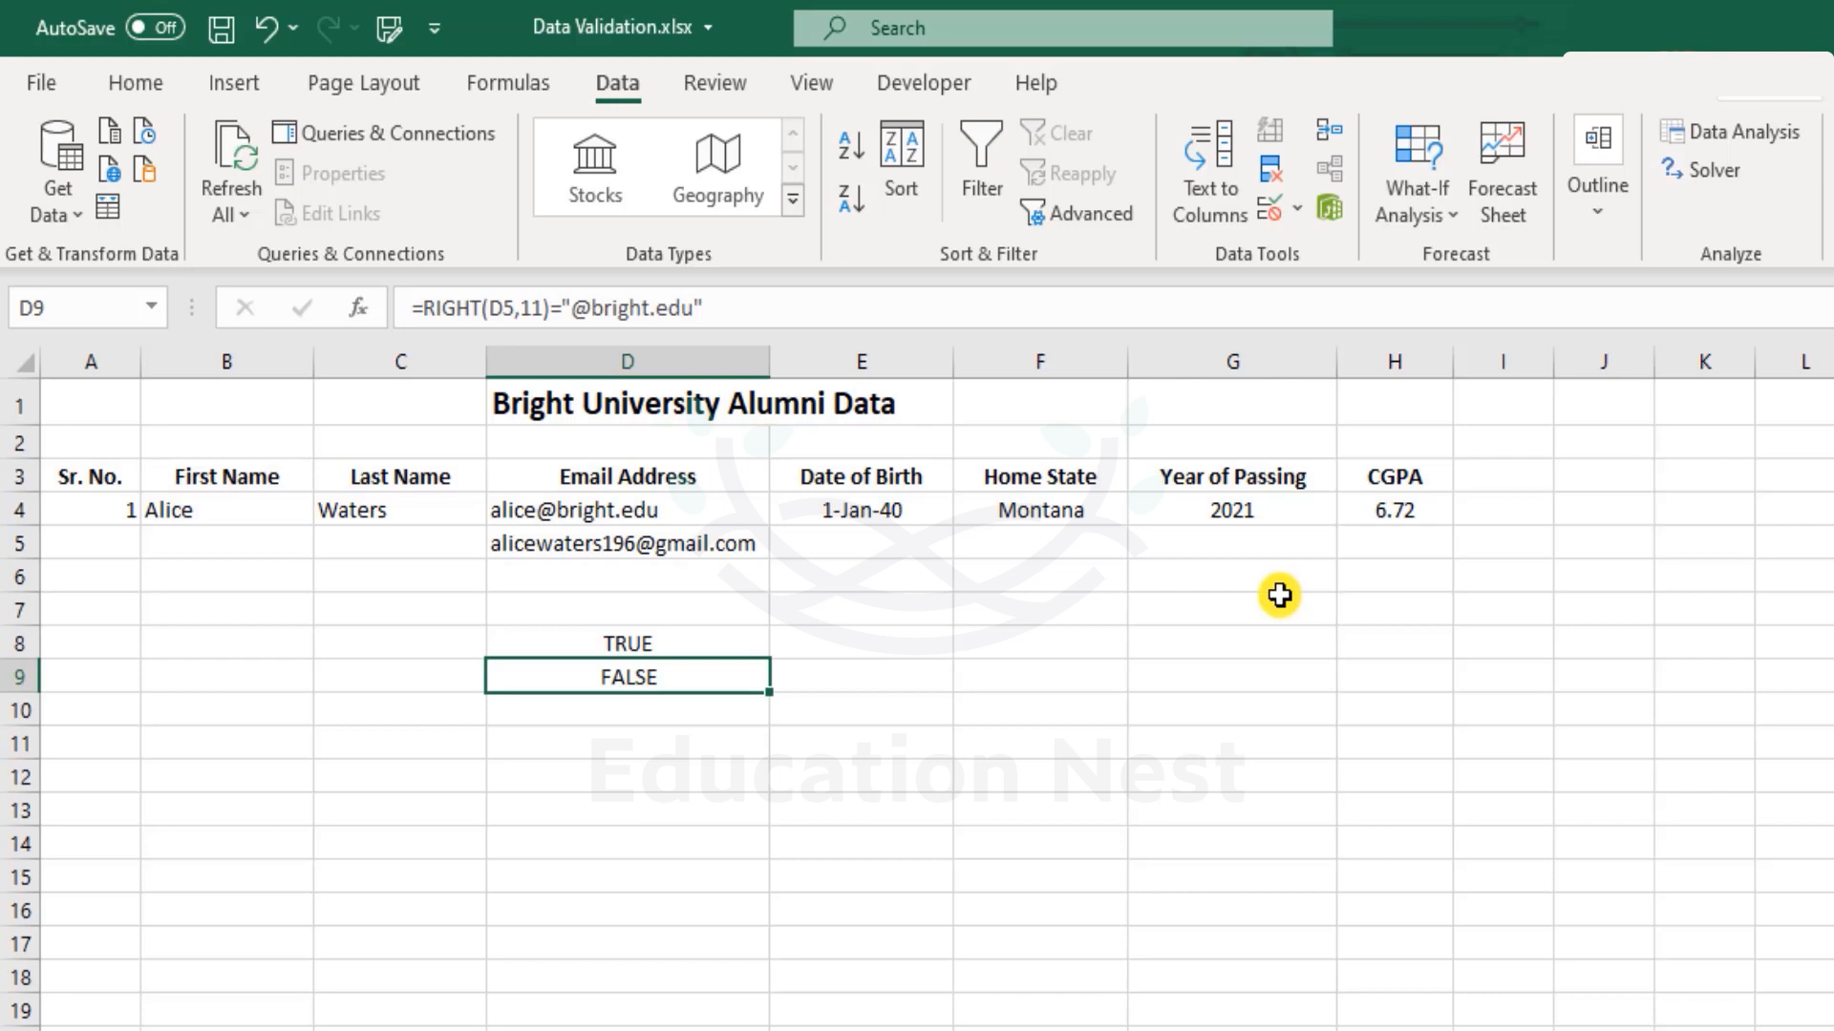
key("Delete")
key("Up")
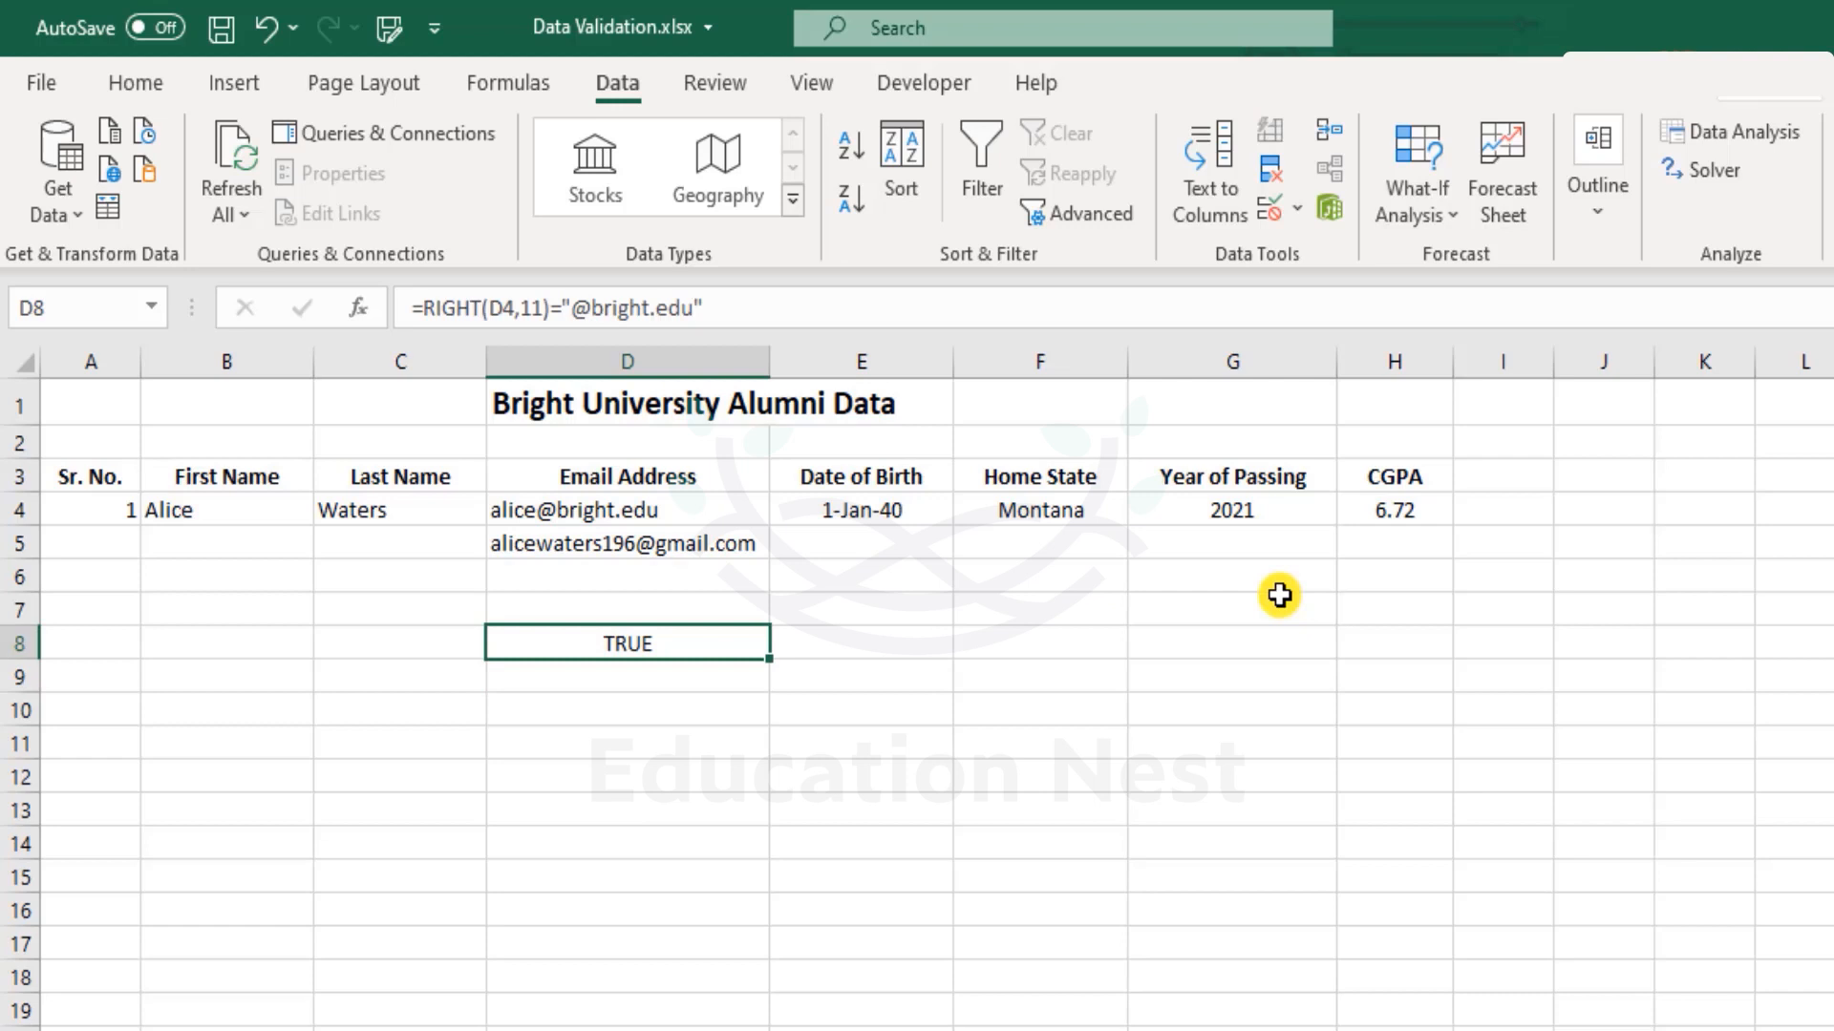
Copy D8's full formula text for use as a validation rule on D4.
left_click(622, 509)
left_click(675, 646)
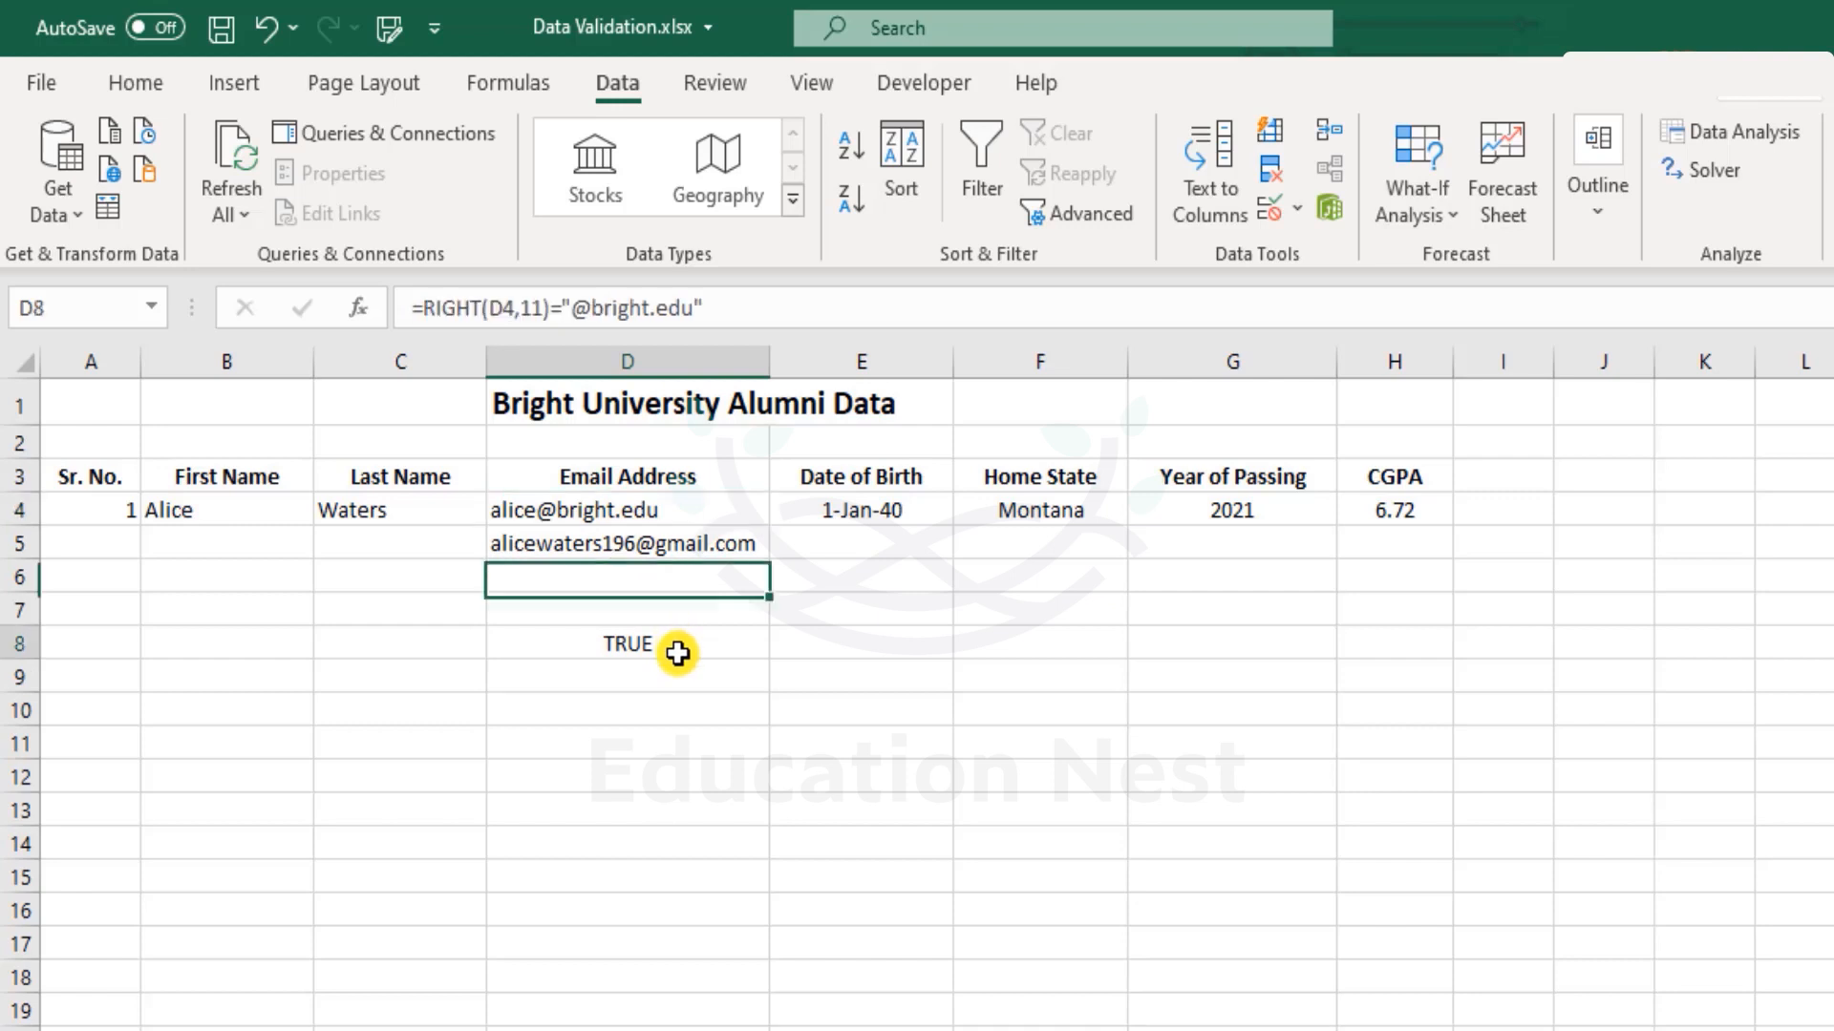
double_click(675, 647)
left_click_drag(785, 644, 505, 635)
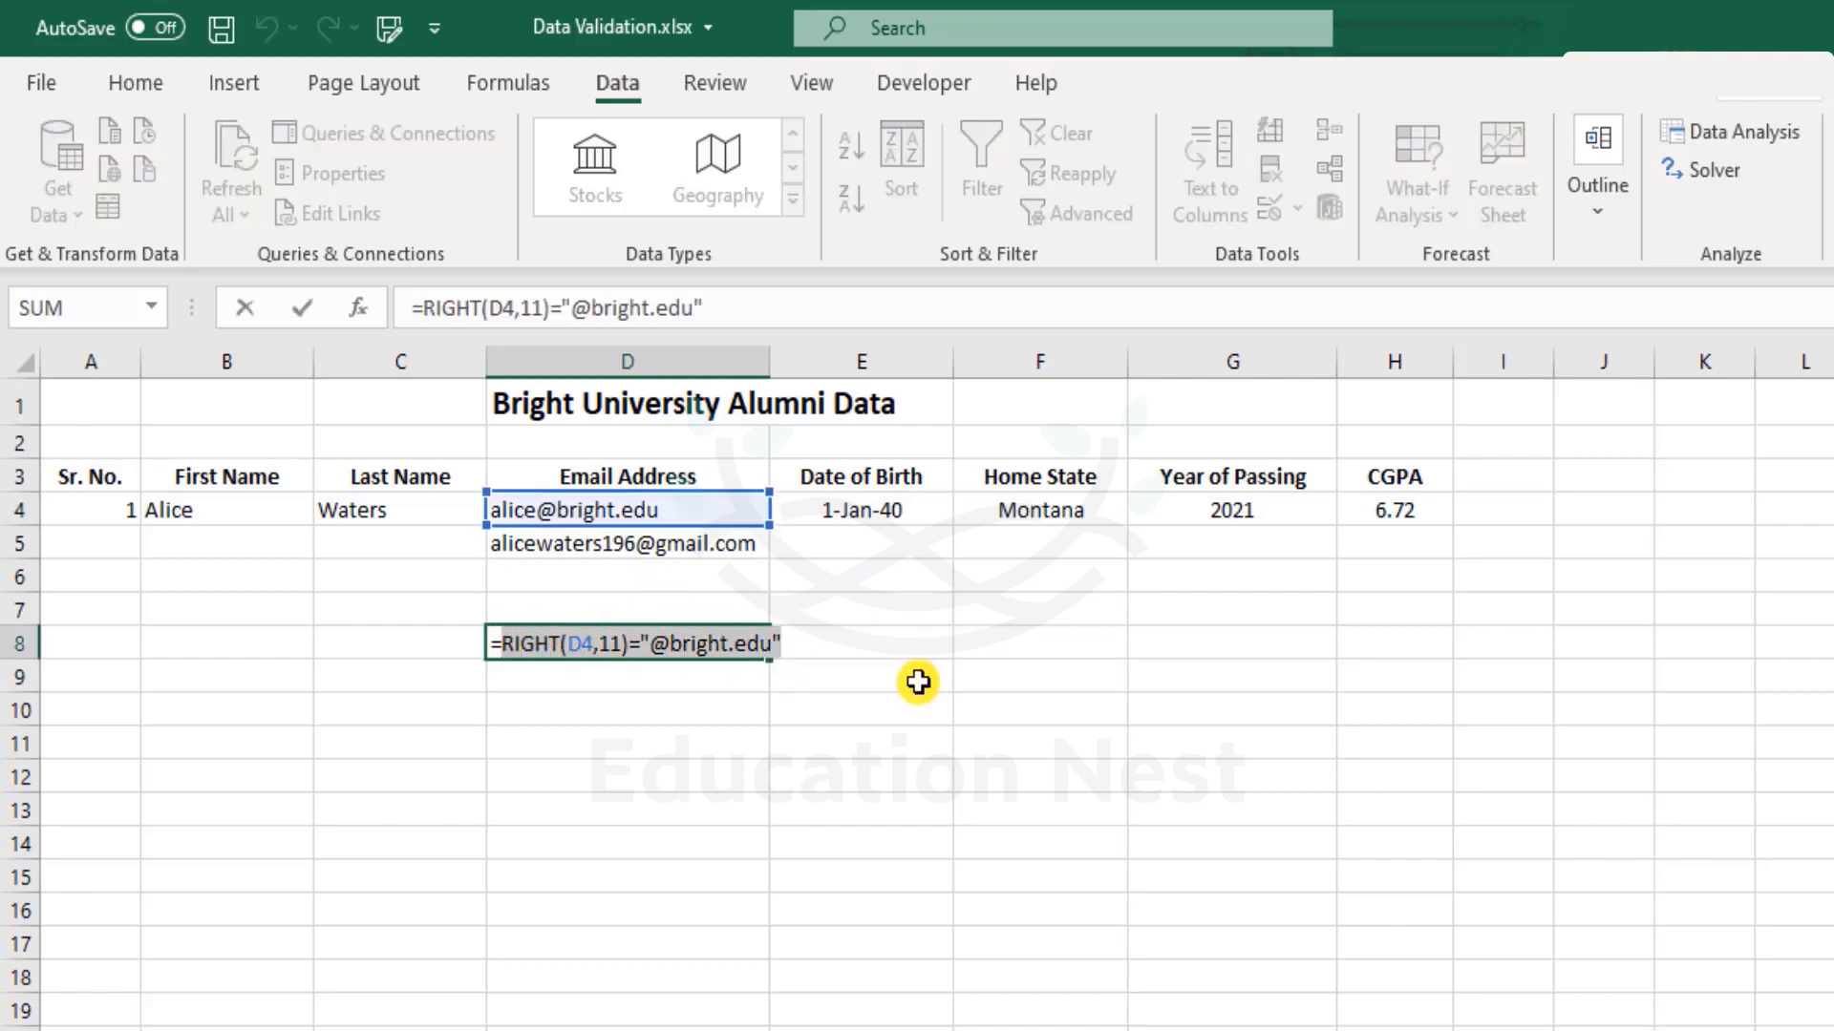
key("Escape")
left_click(659, 523)
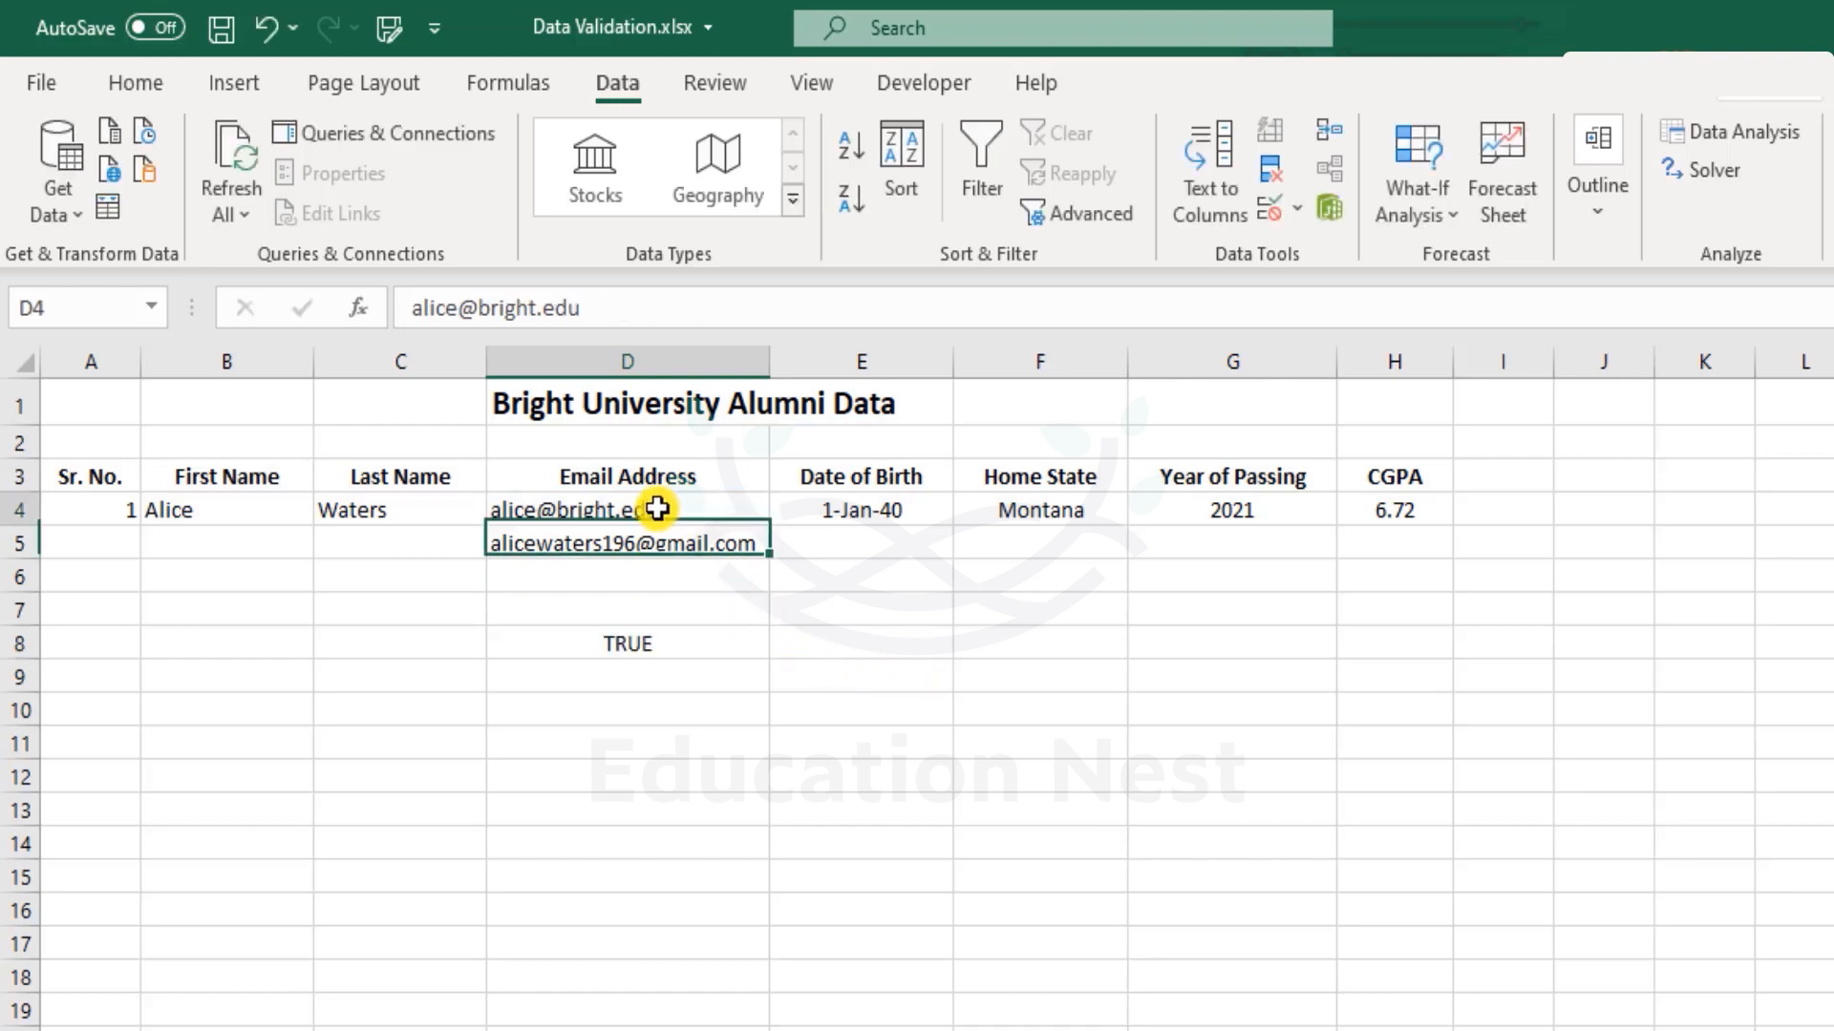
left_click(1263, 209)
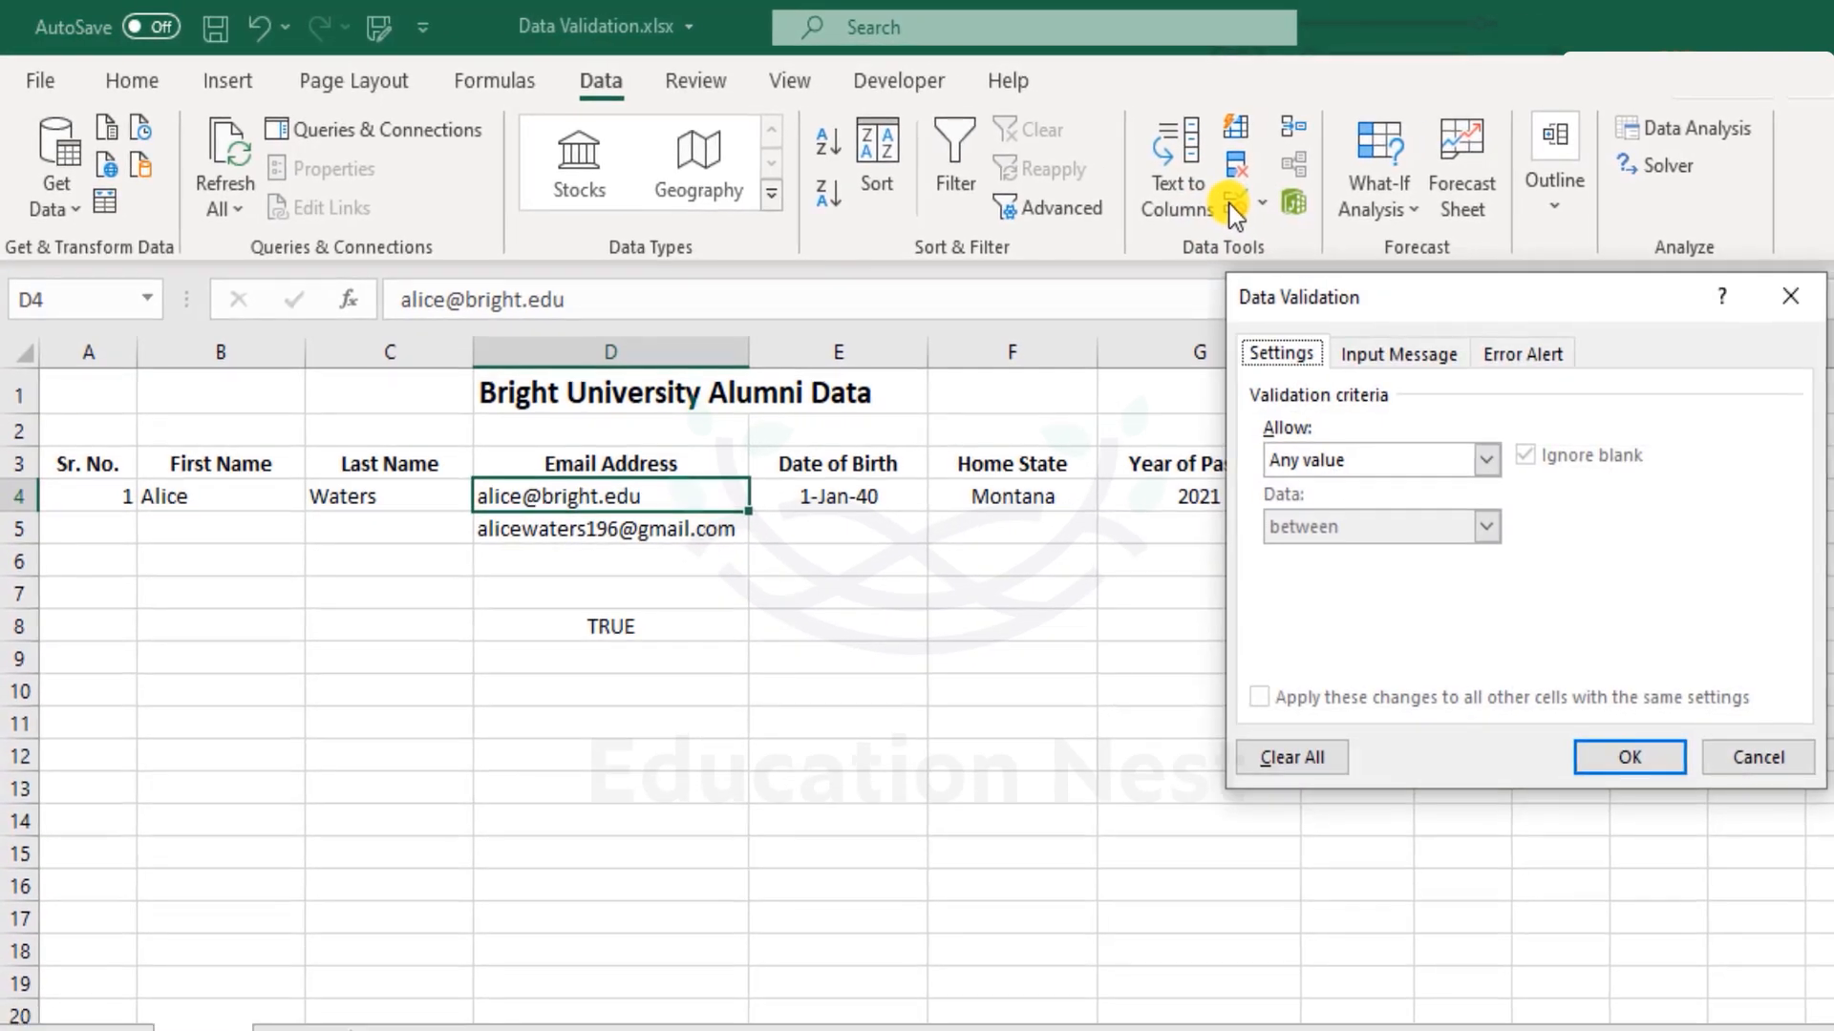
left_click(1372, 463)
left_click(1427, 638)
left_click(1301, 592)
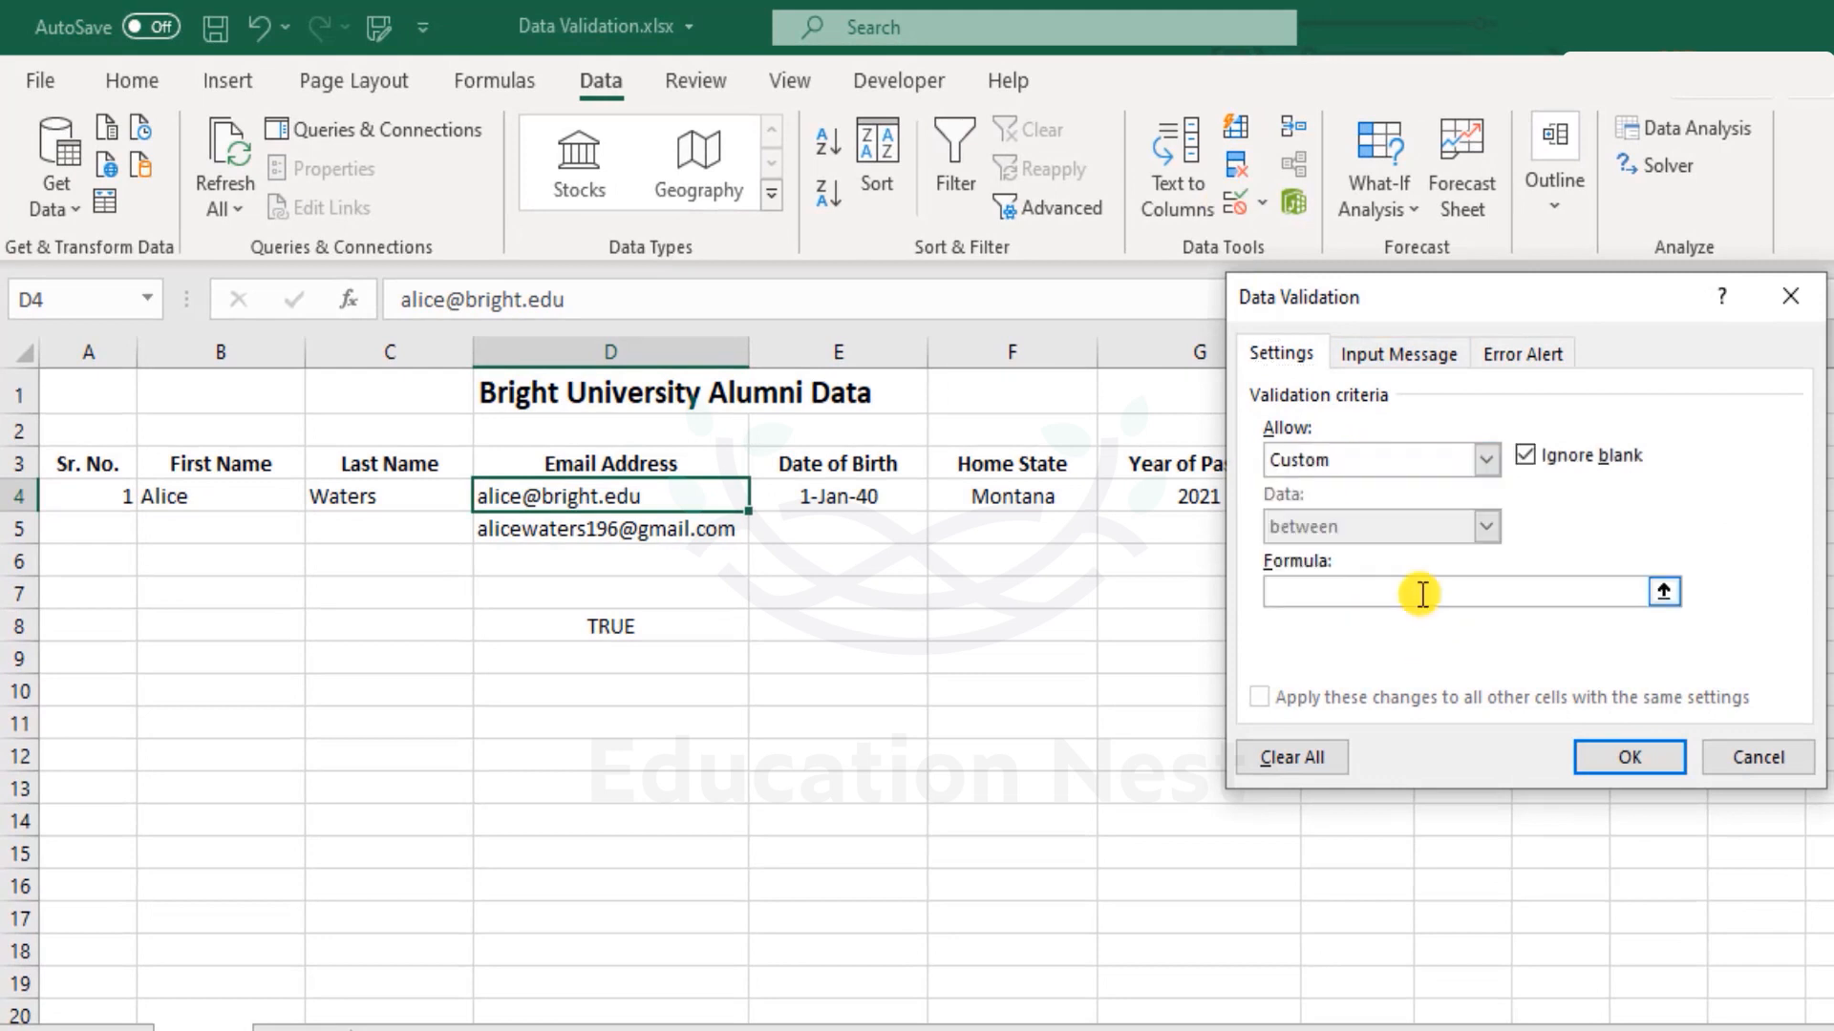
key("ctrl+v")
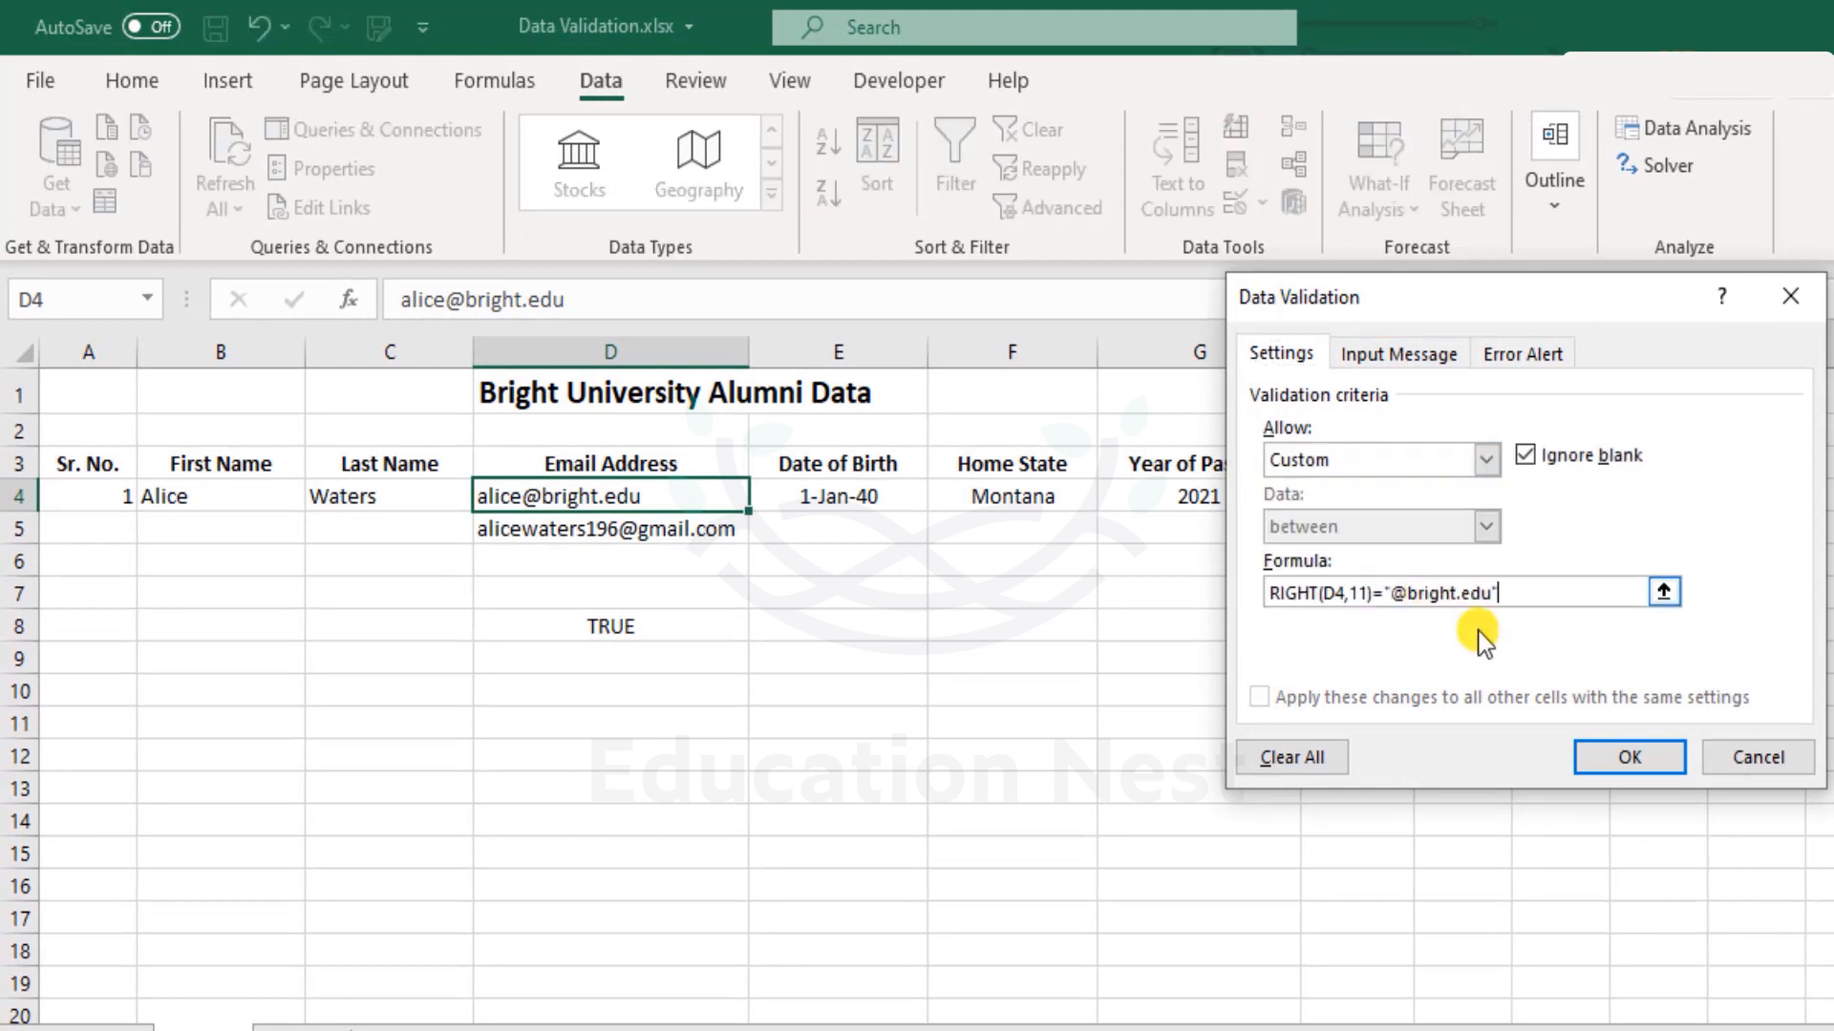
left_click(1616, 754)
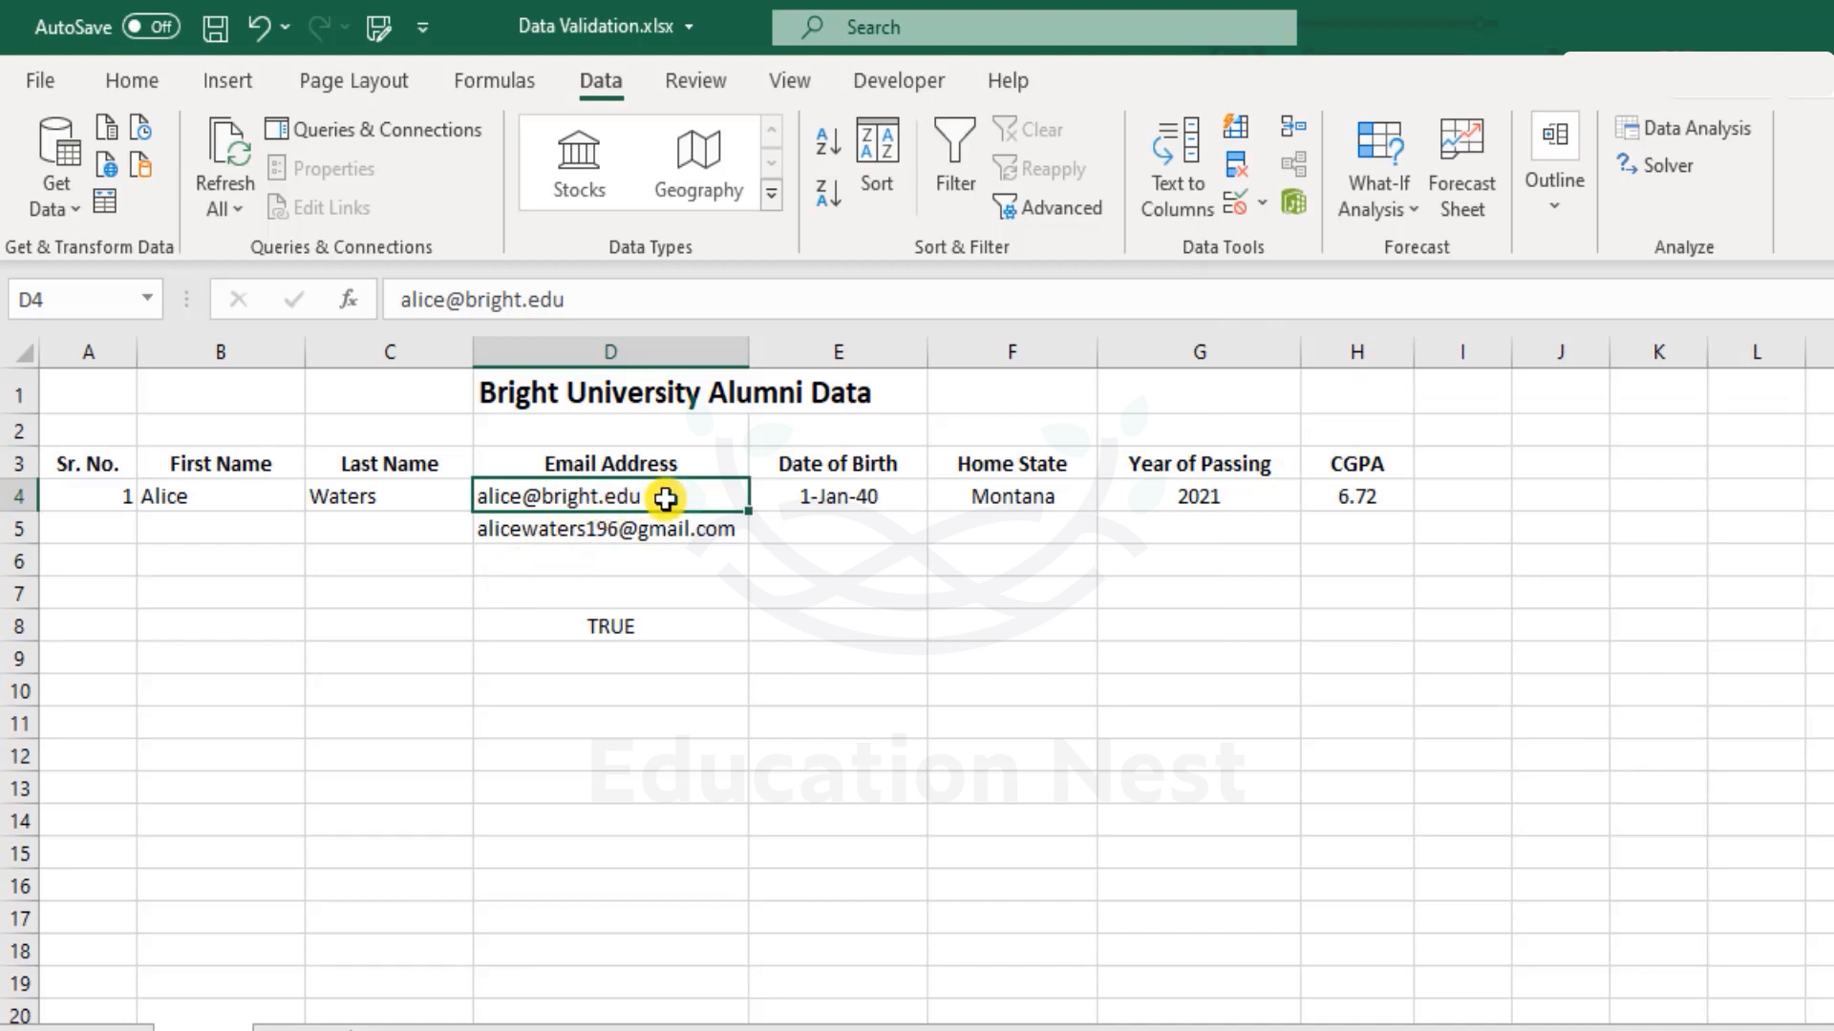
Clear D5:D8, then test D4 by dropping the email's final letter and cancelling the rejection.
left_click_drag(674, 528, 692, 619)
key("Delete")
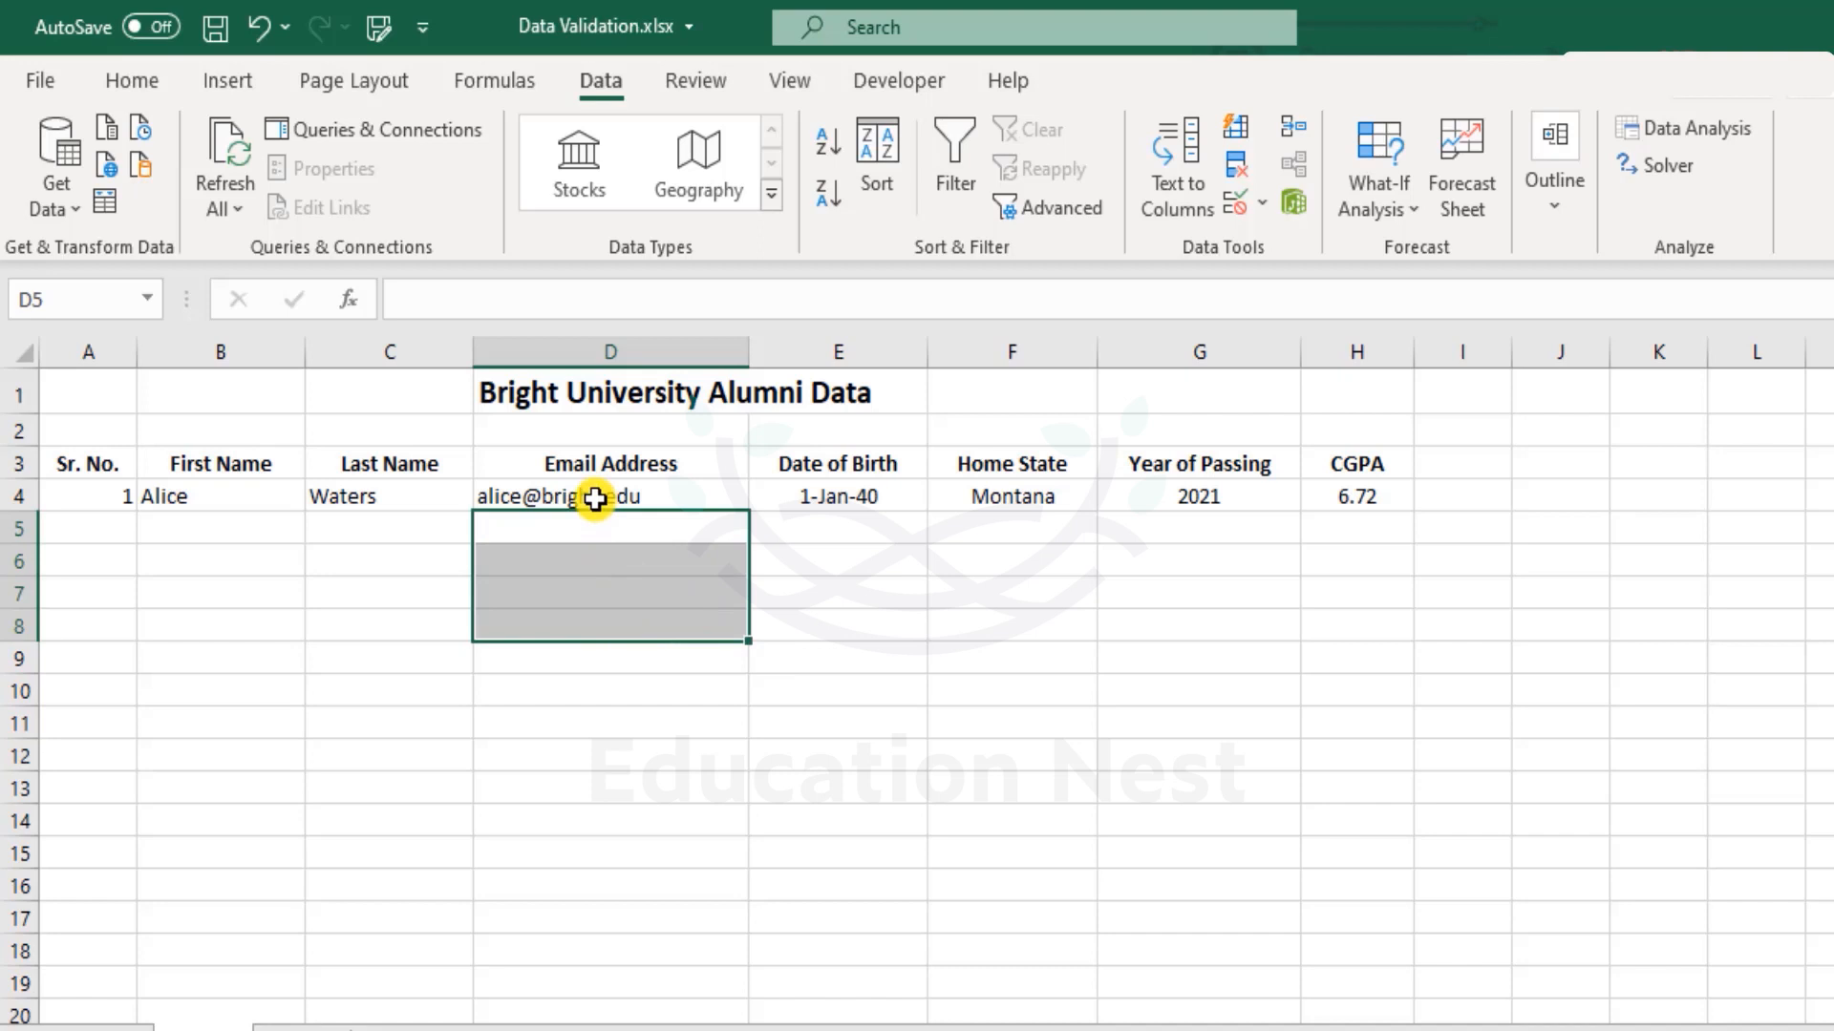
left_click(654, 496)
key("F2")
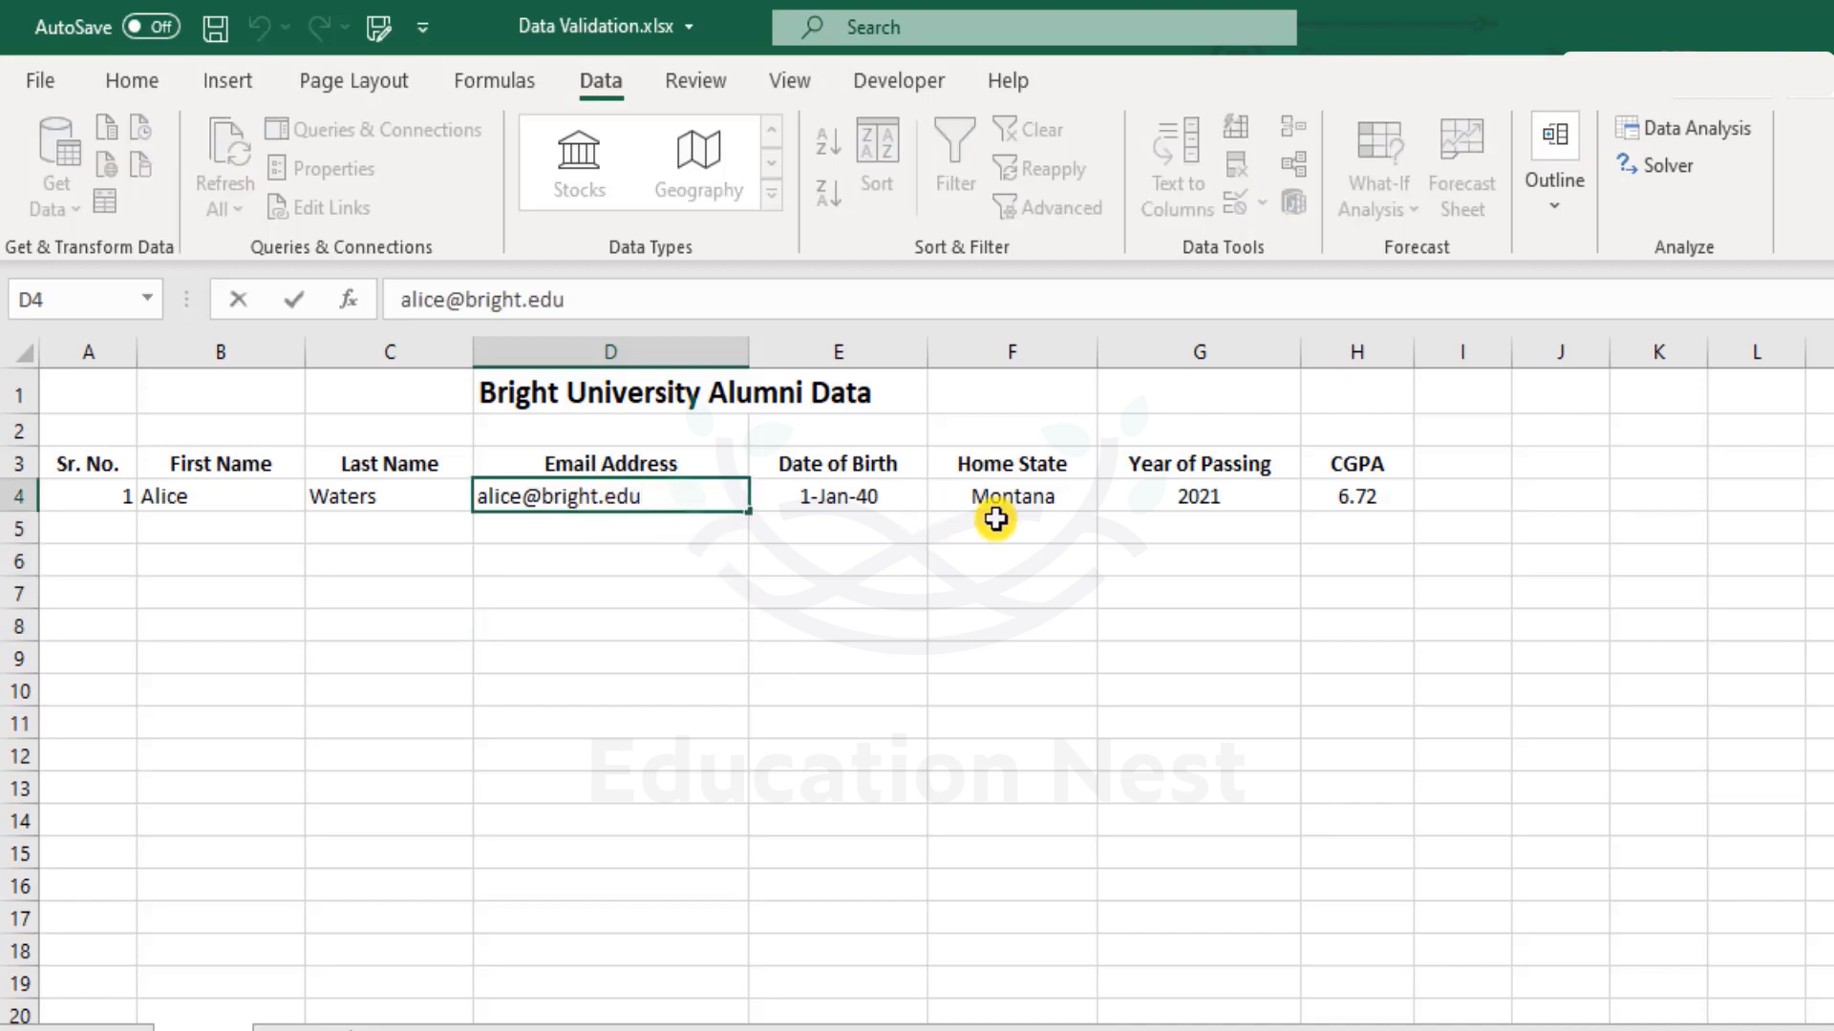
key("BackSpace")
key("Return")
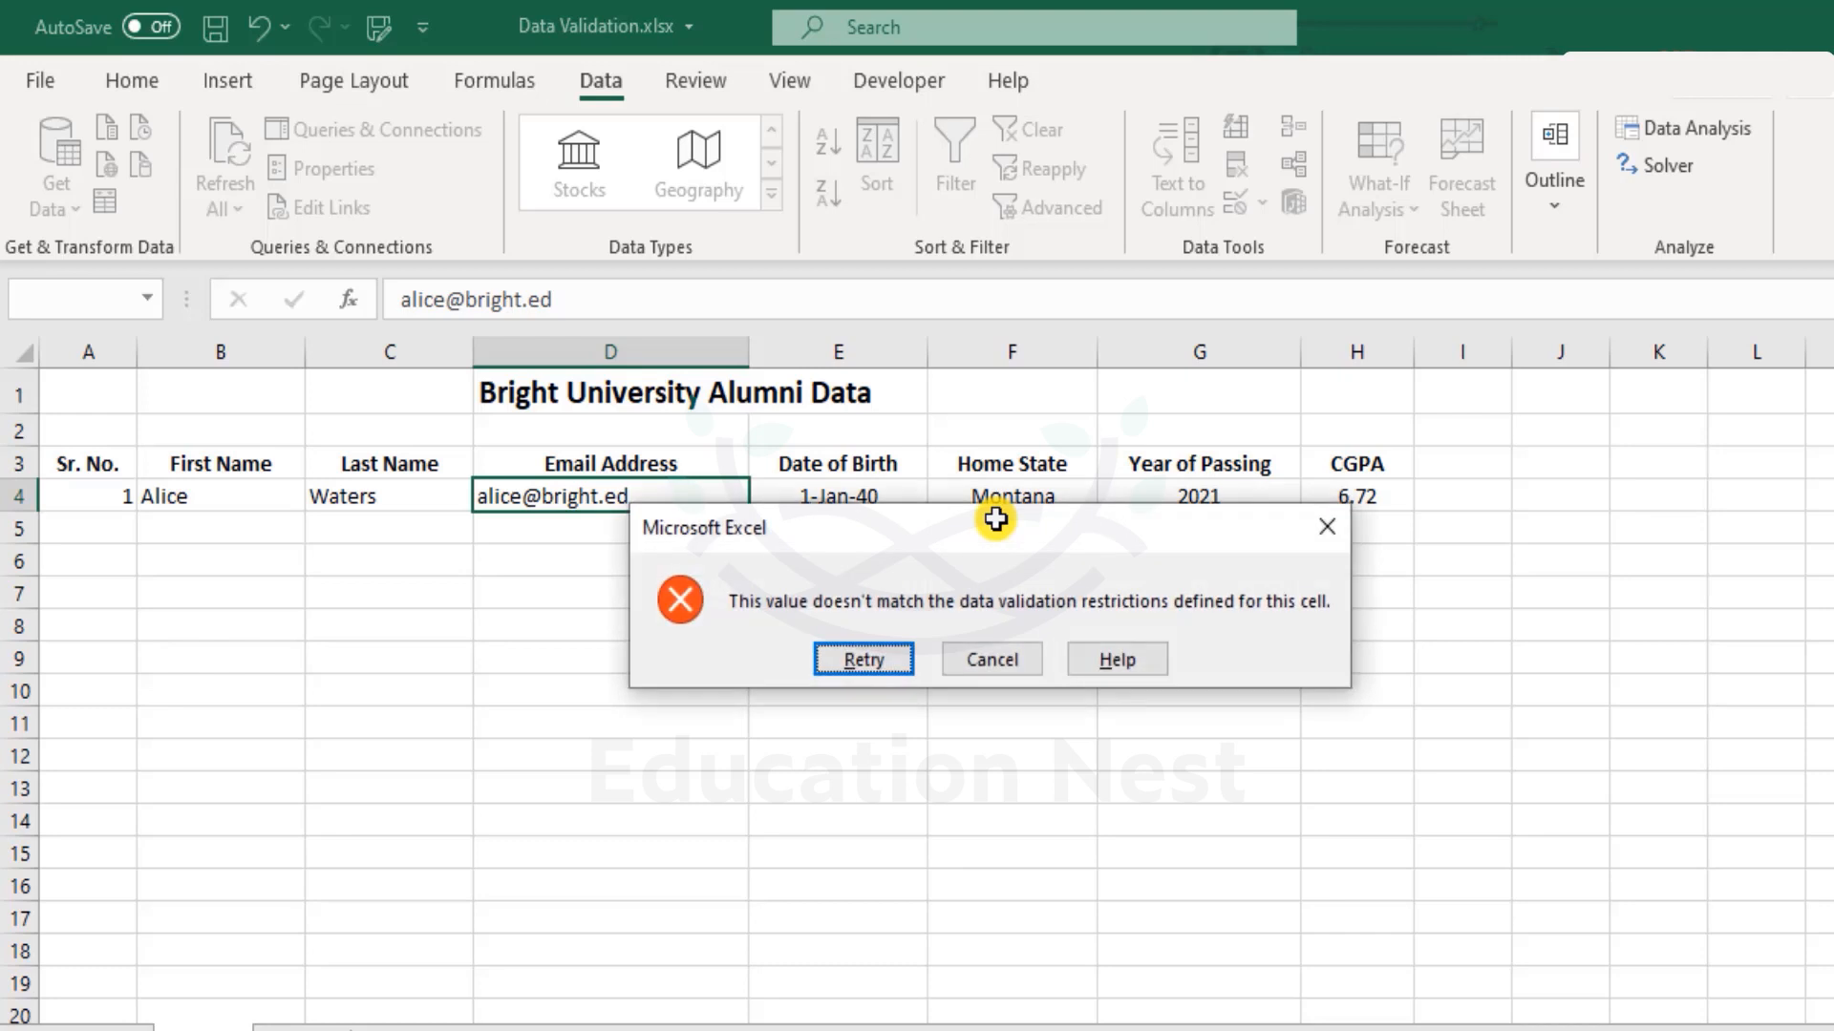
key("Tab")
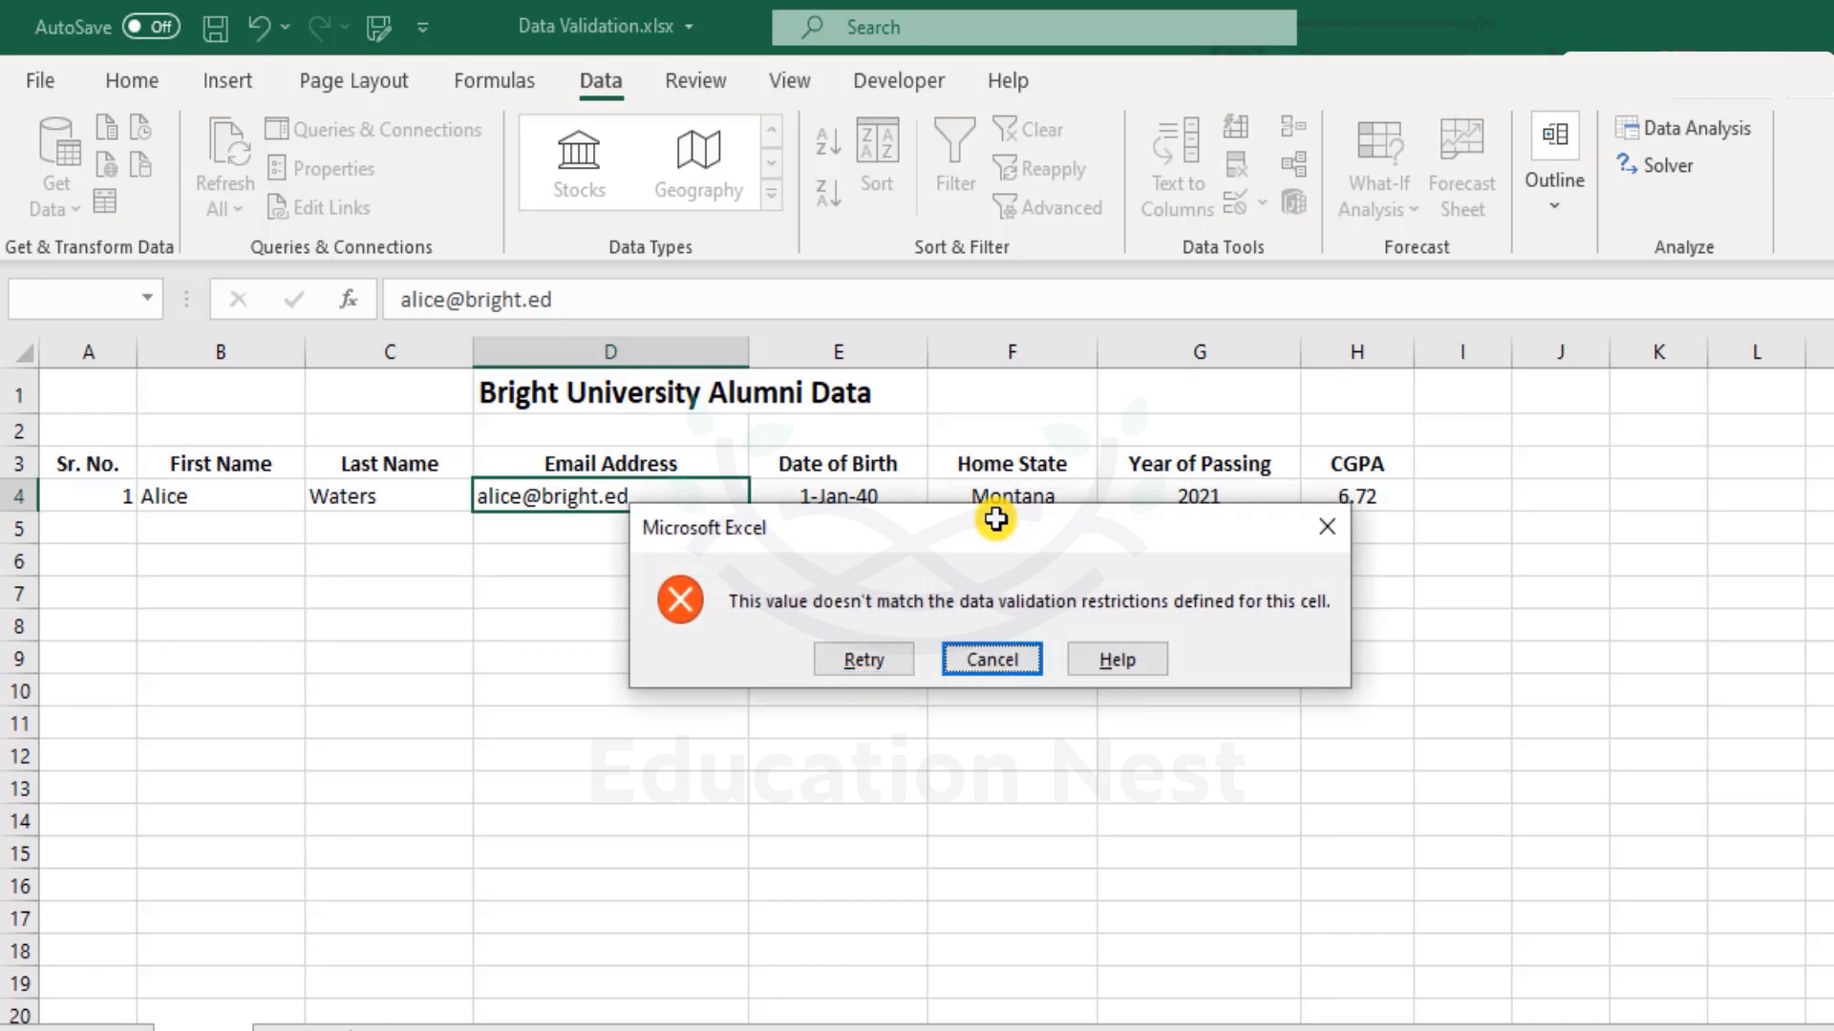
key("Return")
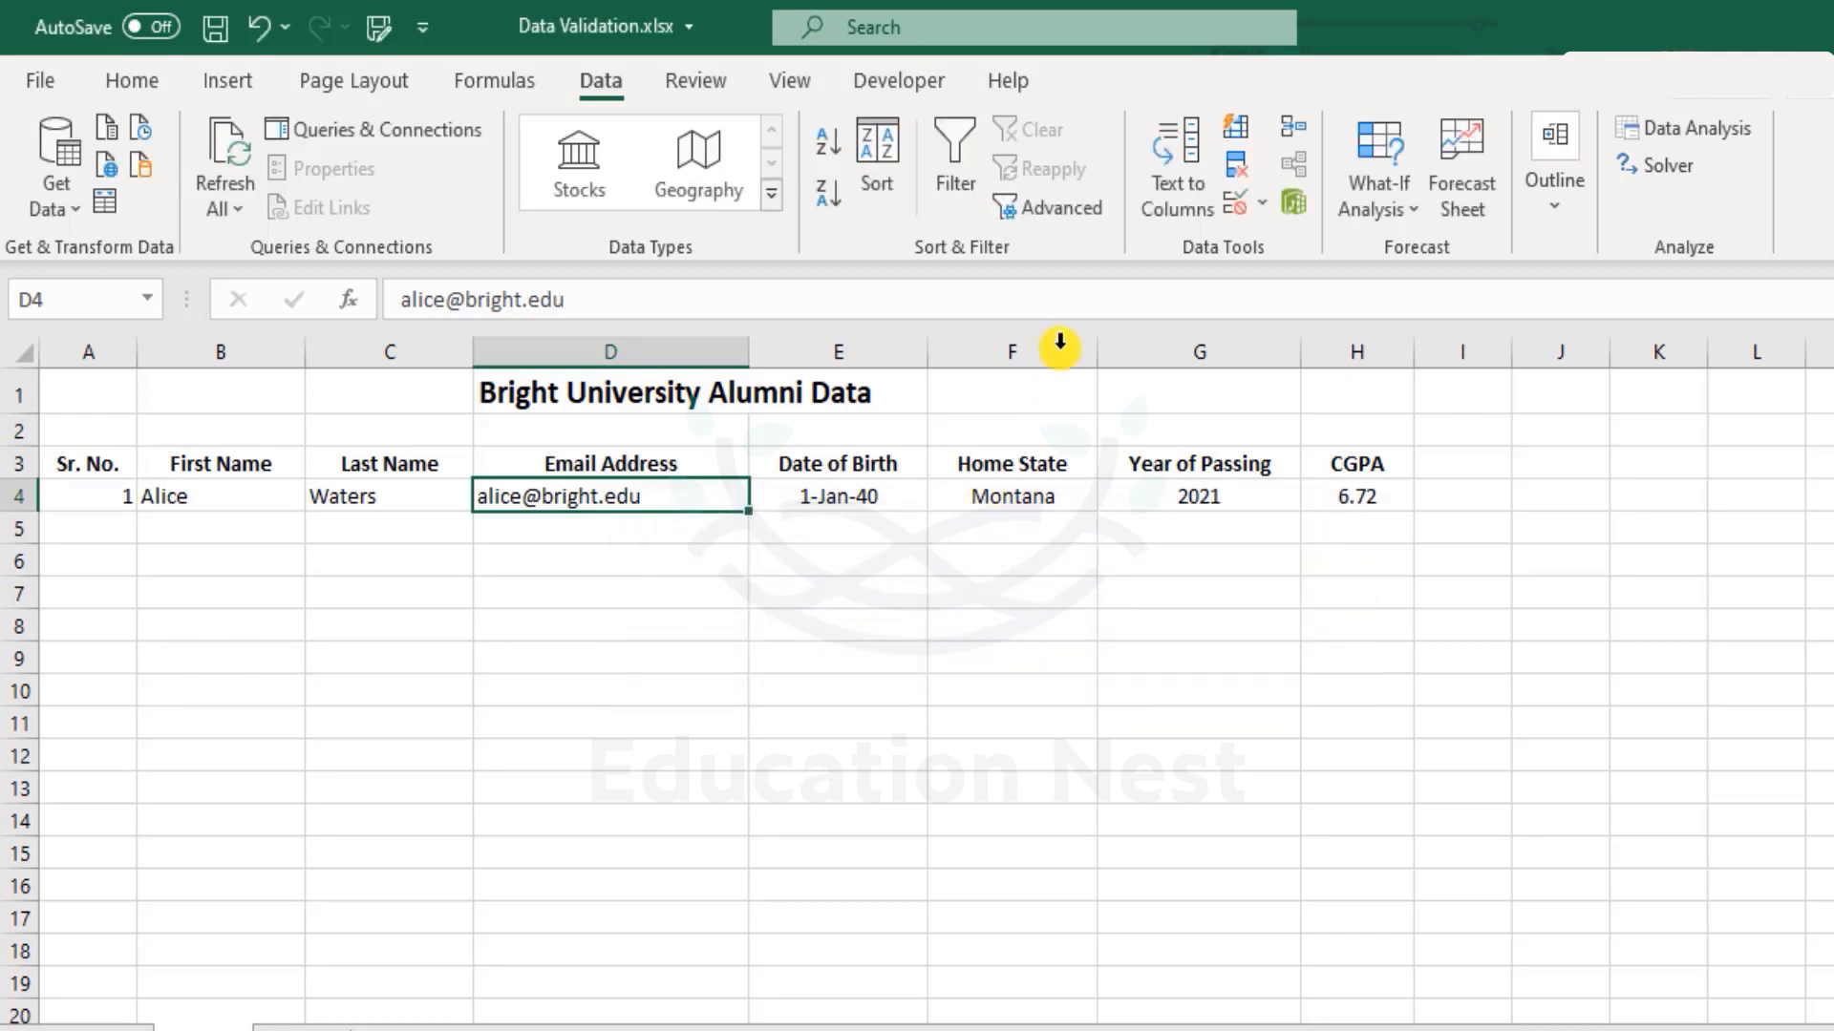
Write D4's input message 'Please neter the email address provided by the Bright University'.
left_click(1236, 209)
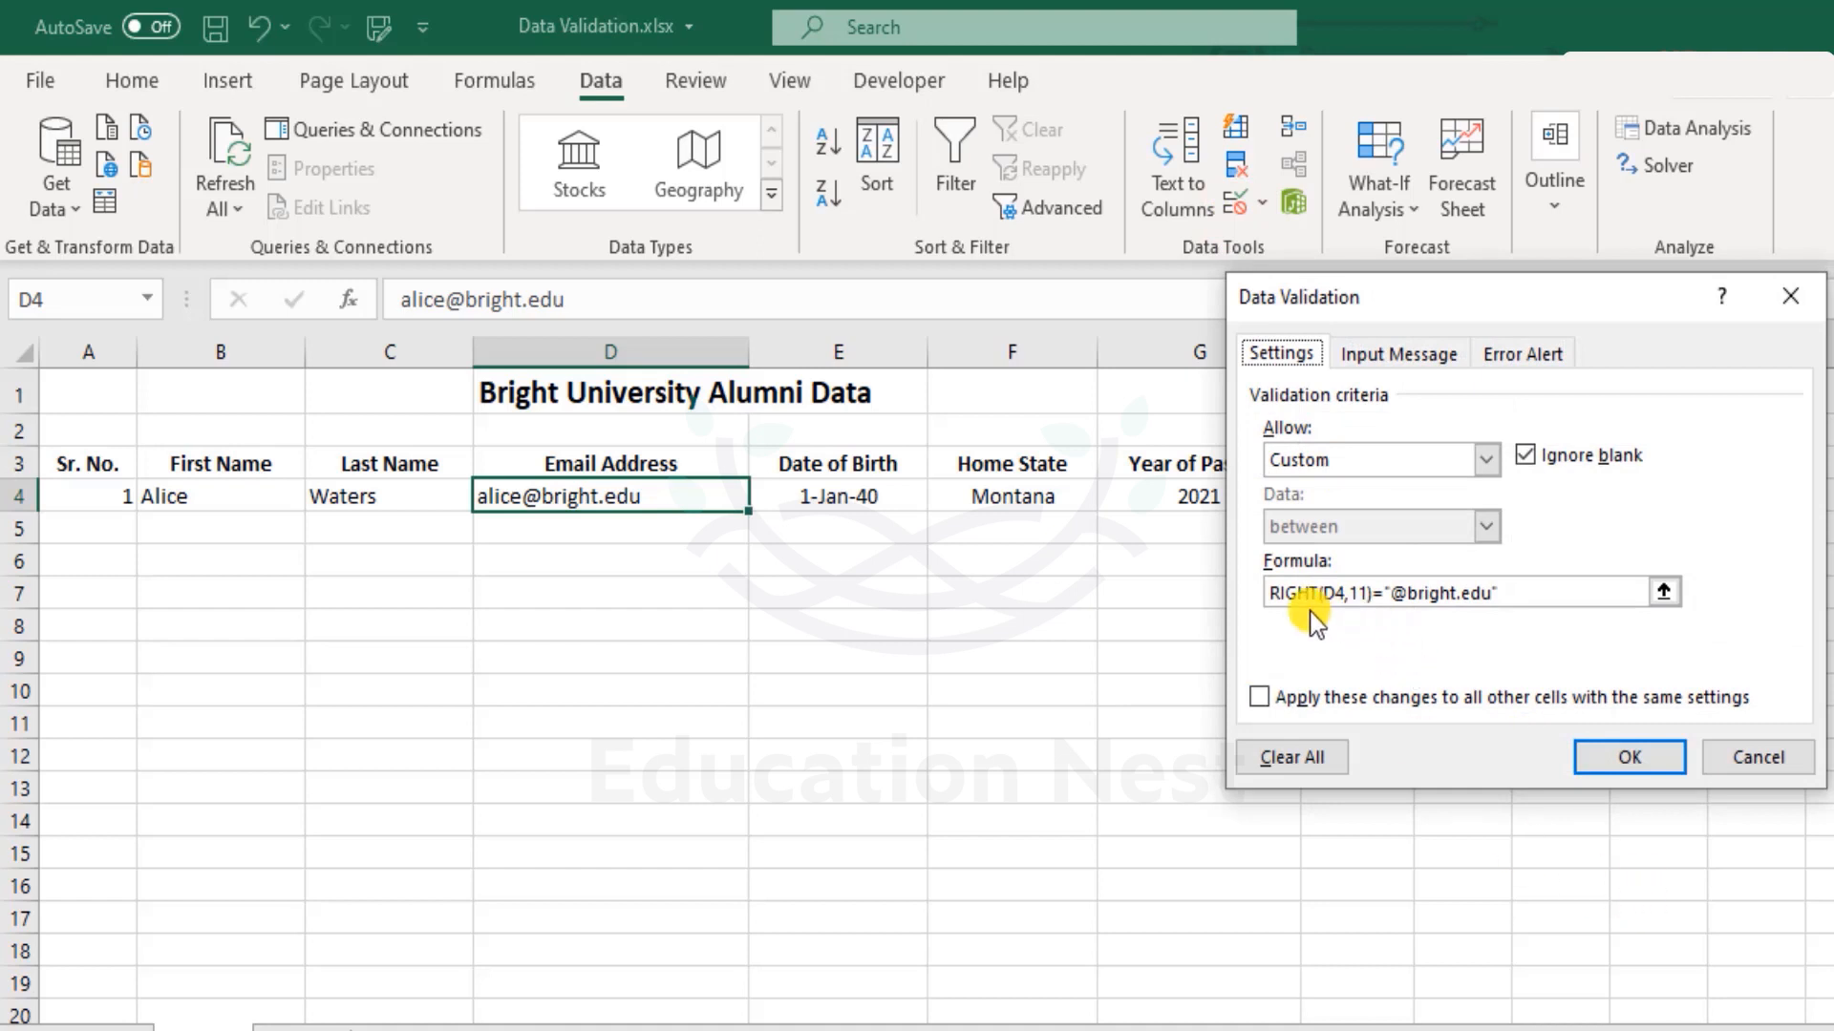
left_click(1390, 351)
left_click(1447, 631)
type("Please n")
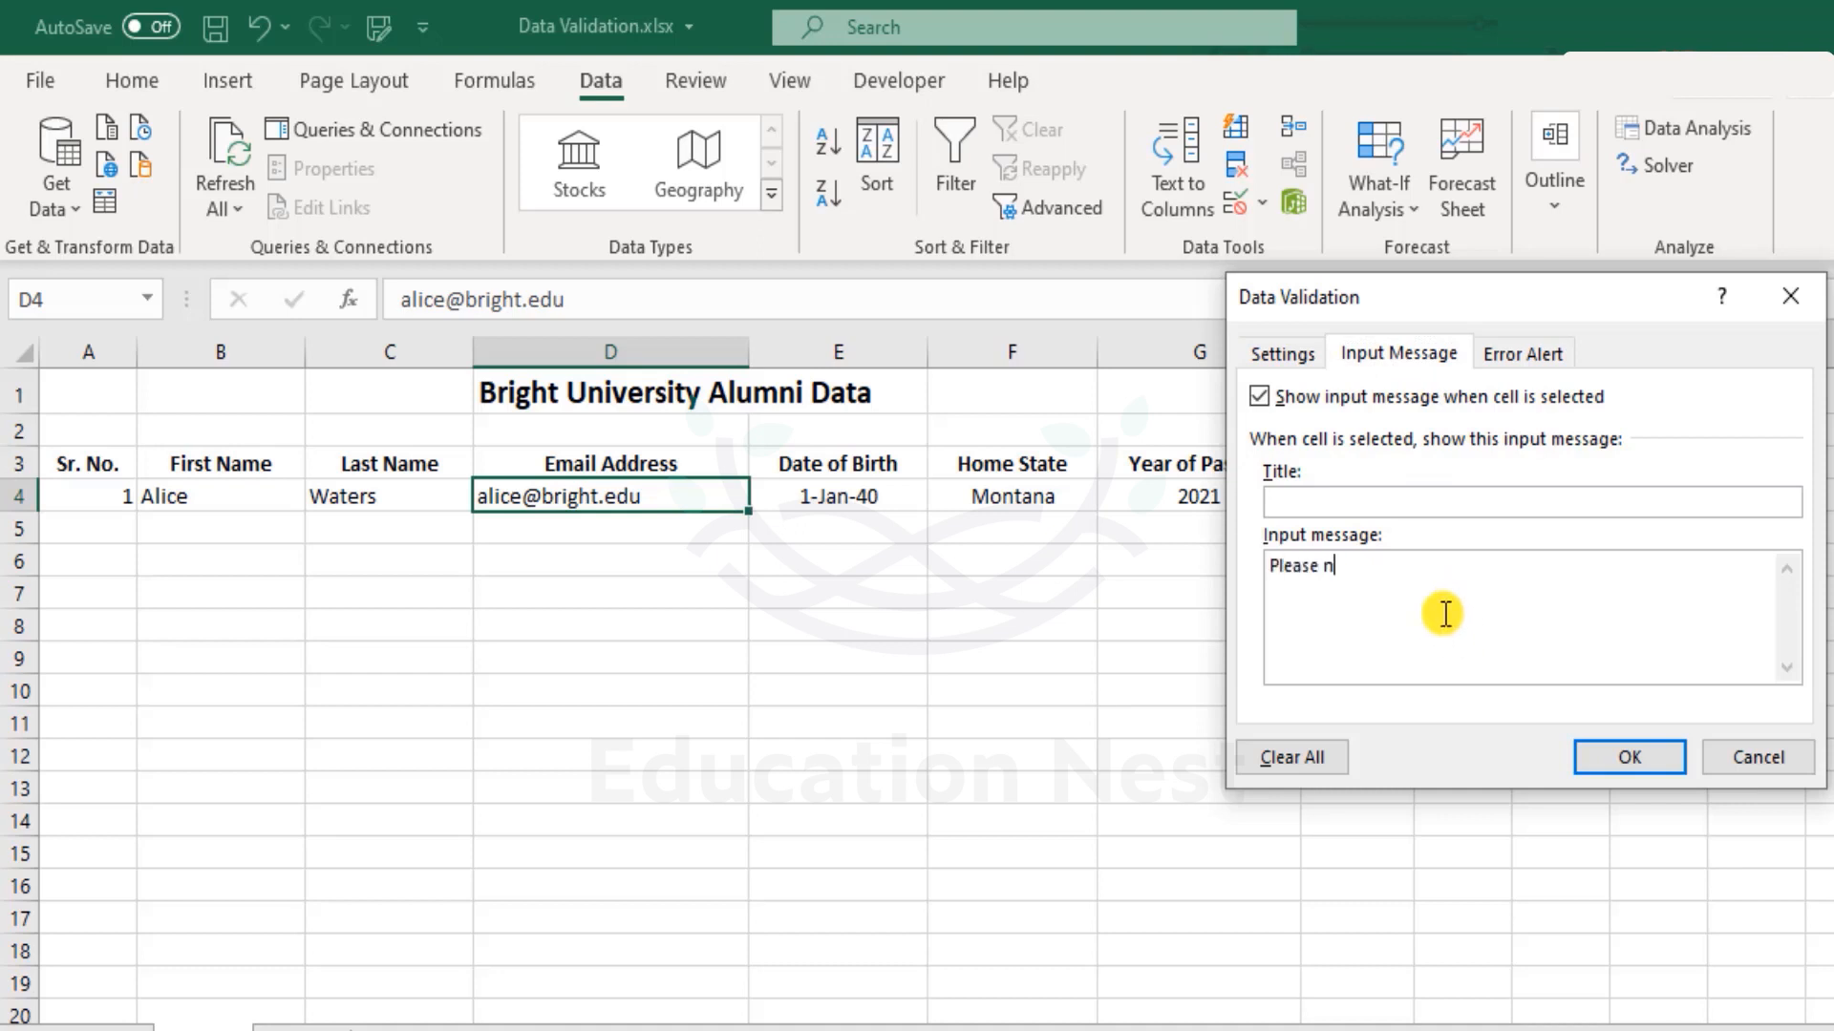
type("eter the email address ")
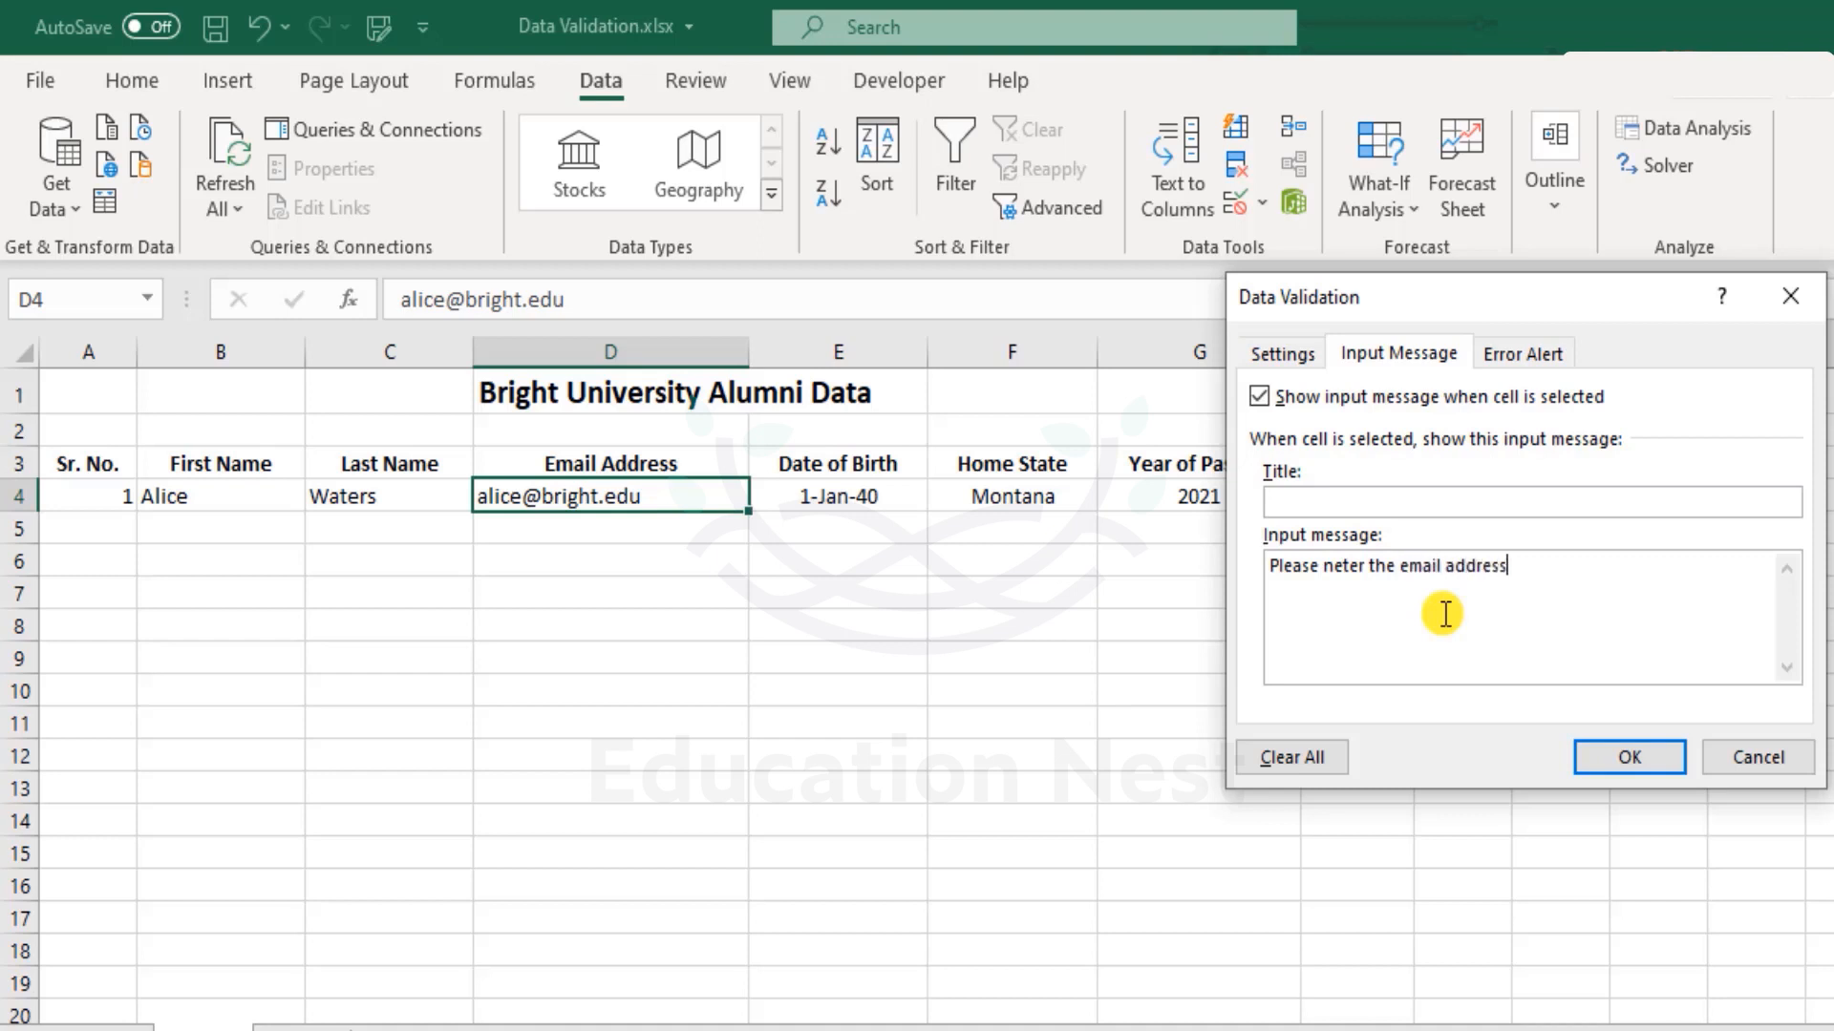
type("provided by the University")
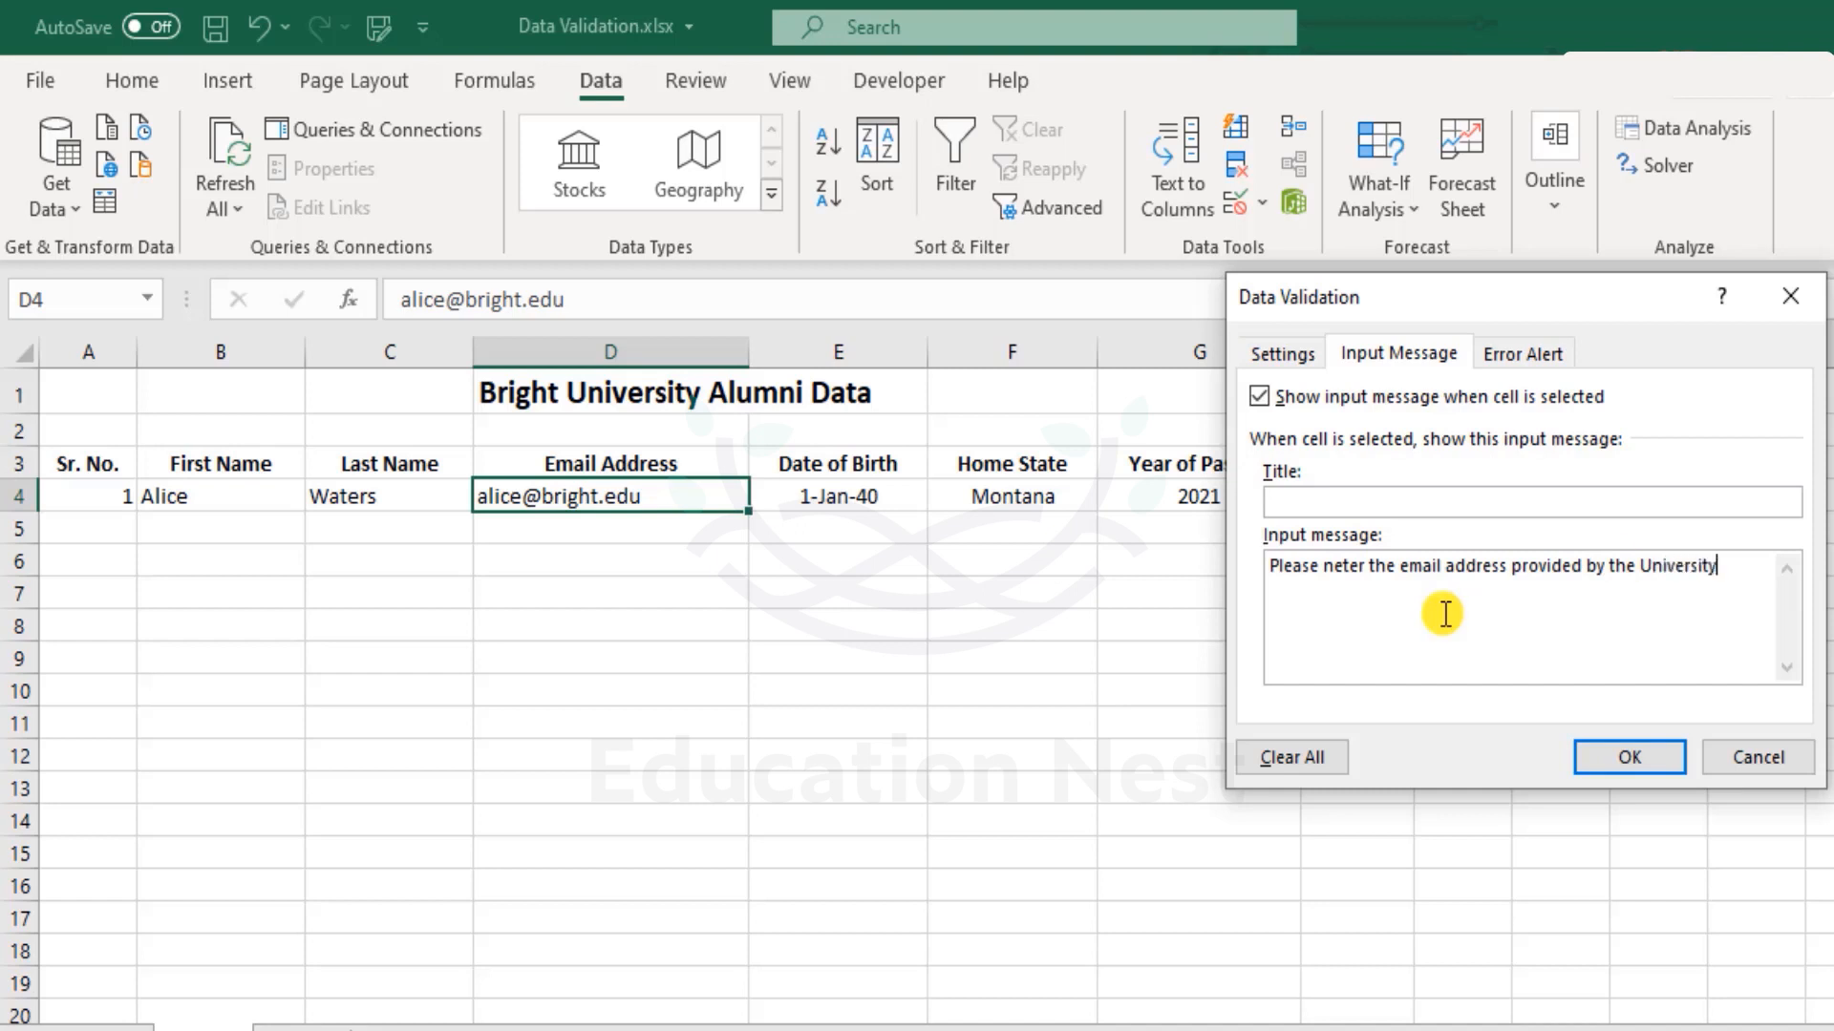
left_click(1626, 566)
type("Bright")
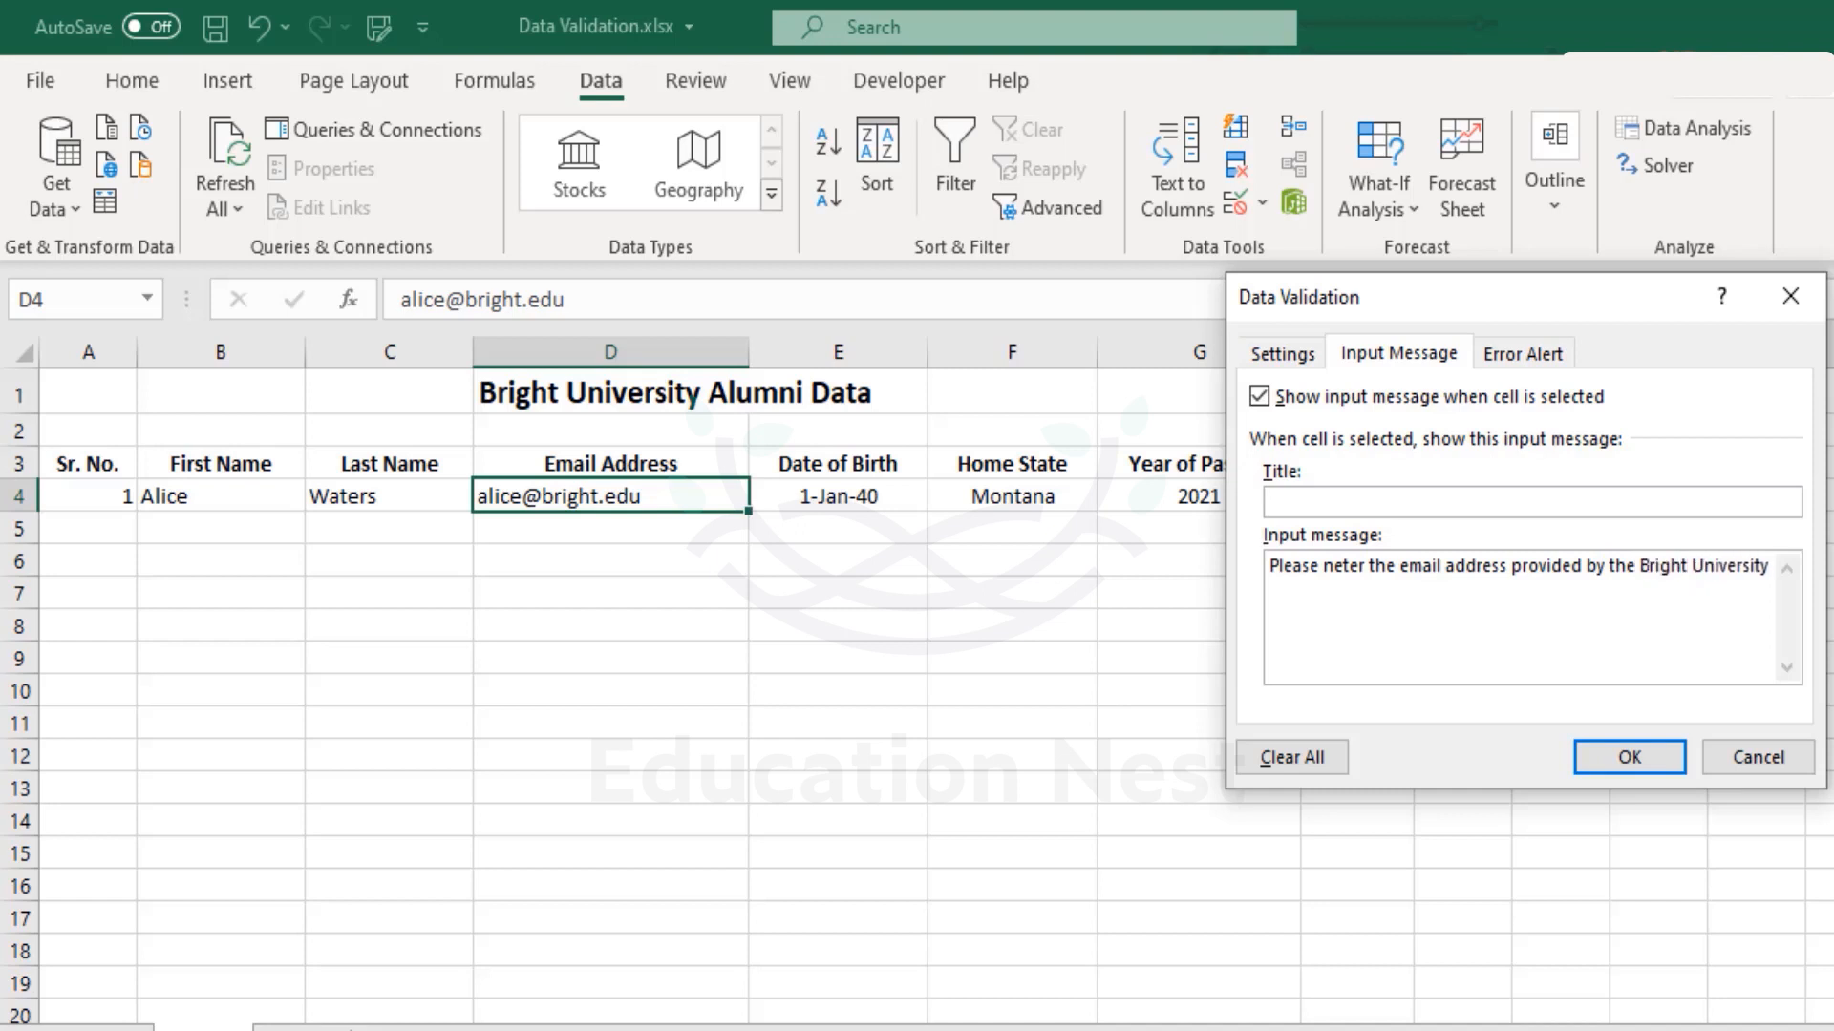
left_click(1526, 355)
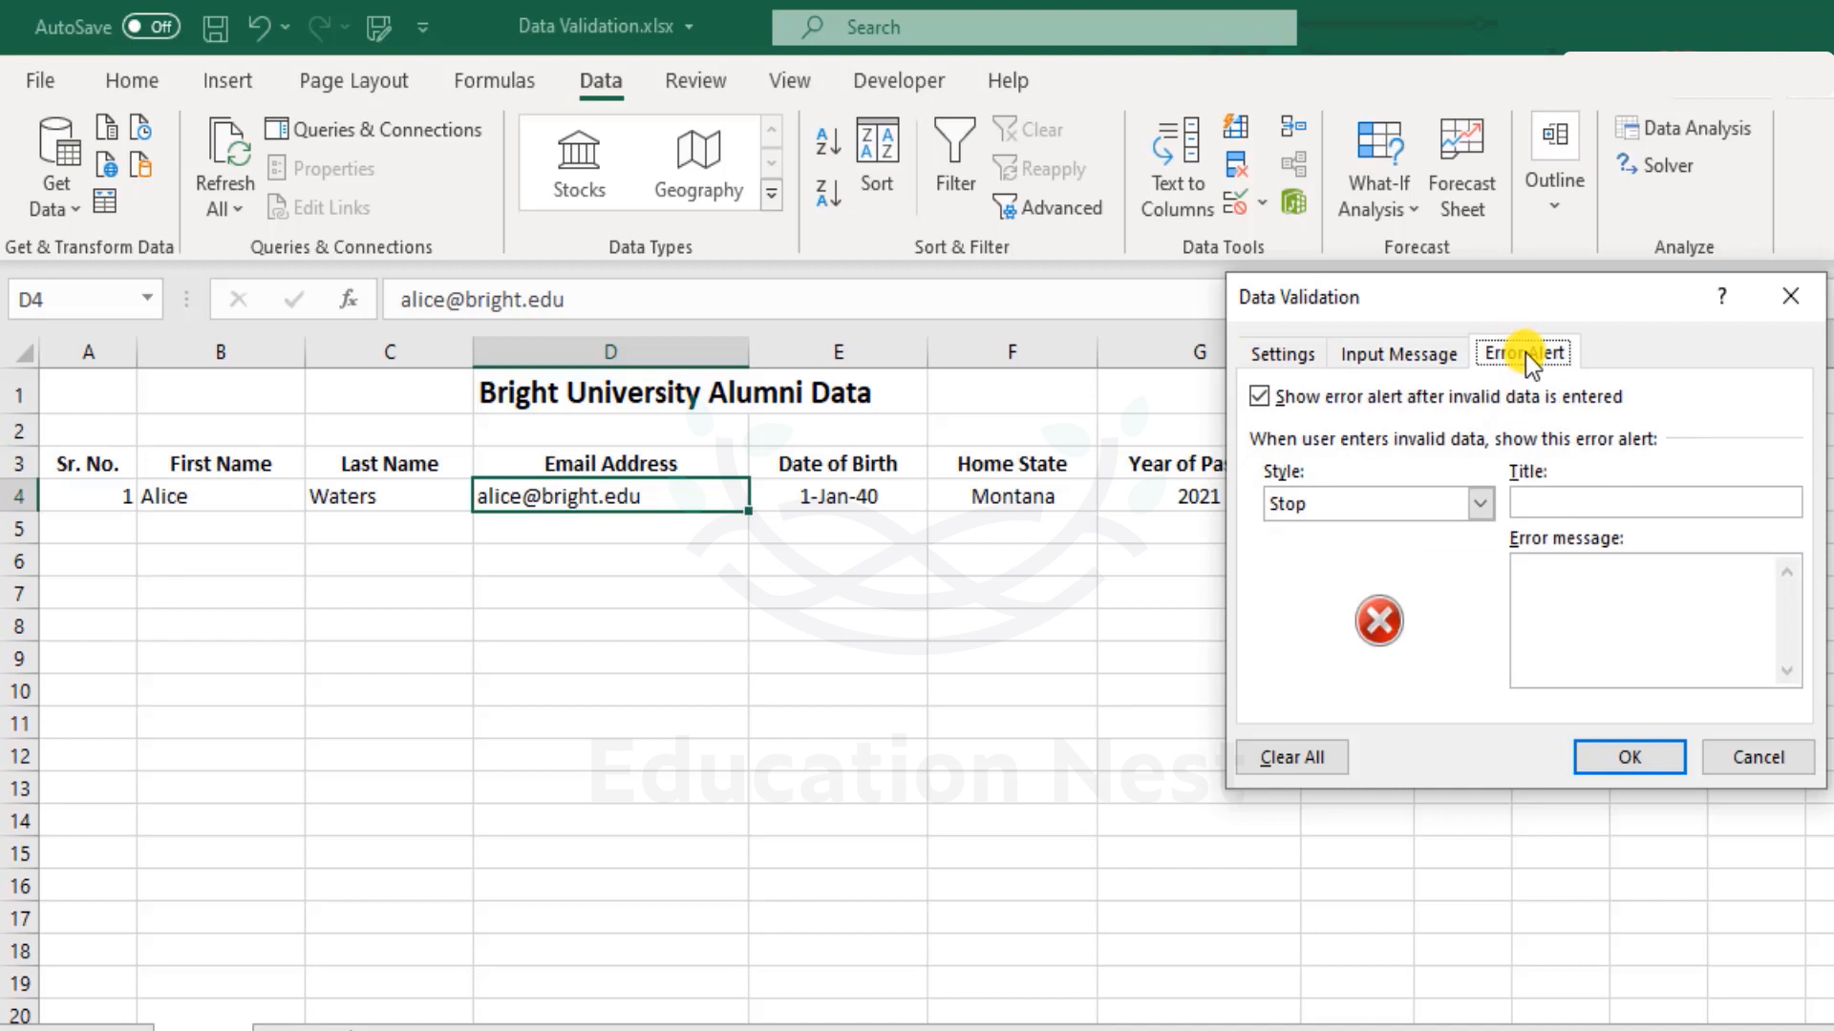
Set error text 'This is not a valid bright.edu email address' and input message 'Please enter your bright.edu email address'.
left_click(1590, 619)
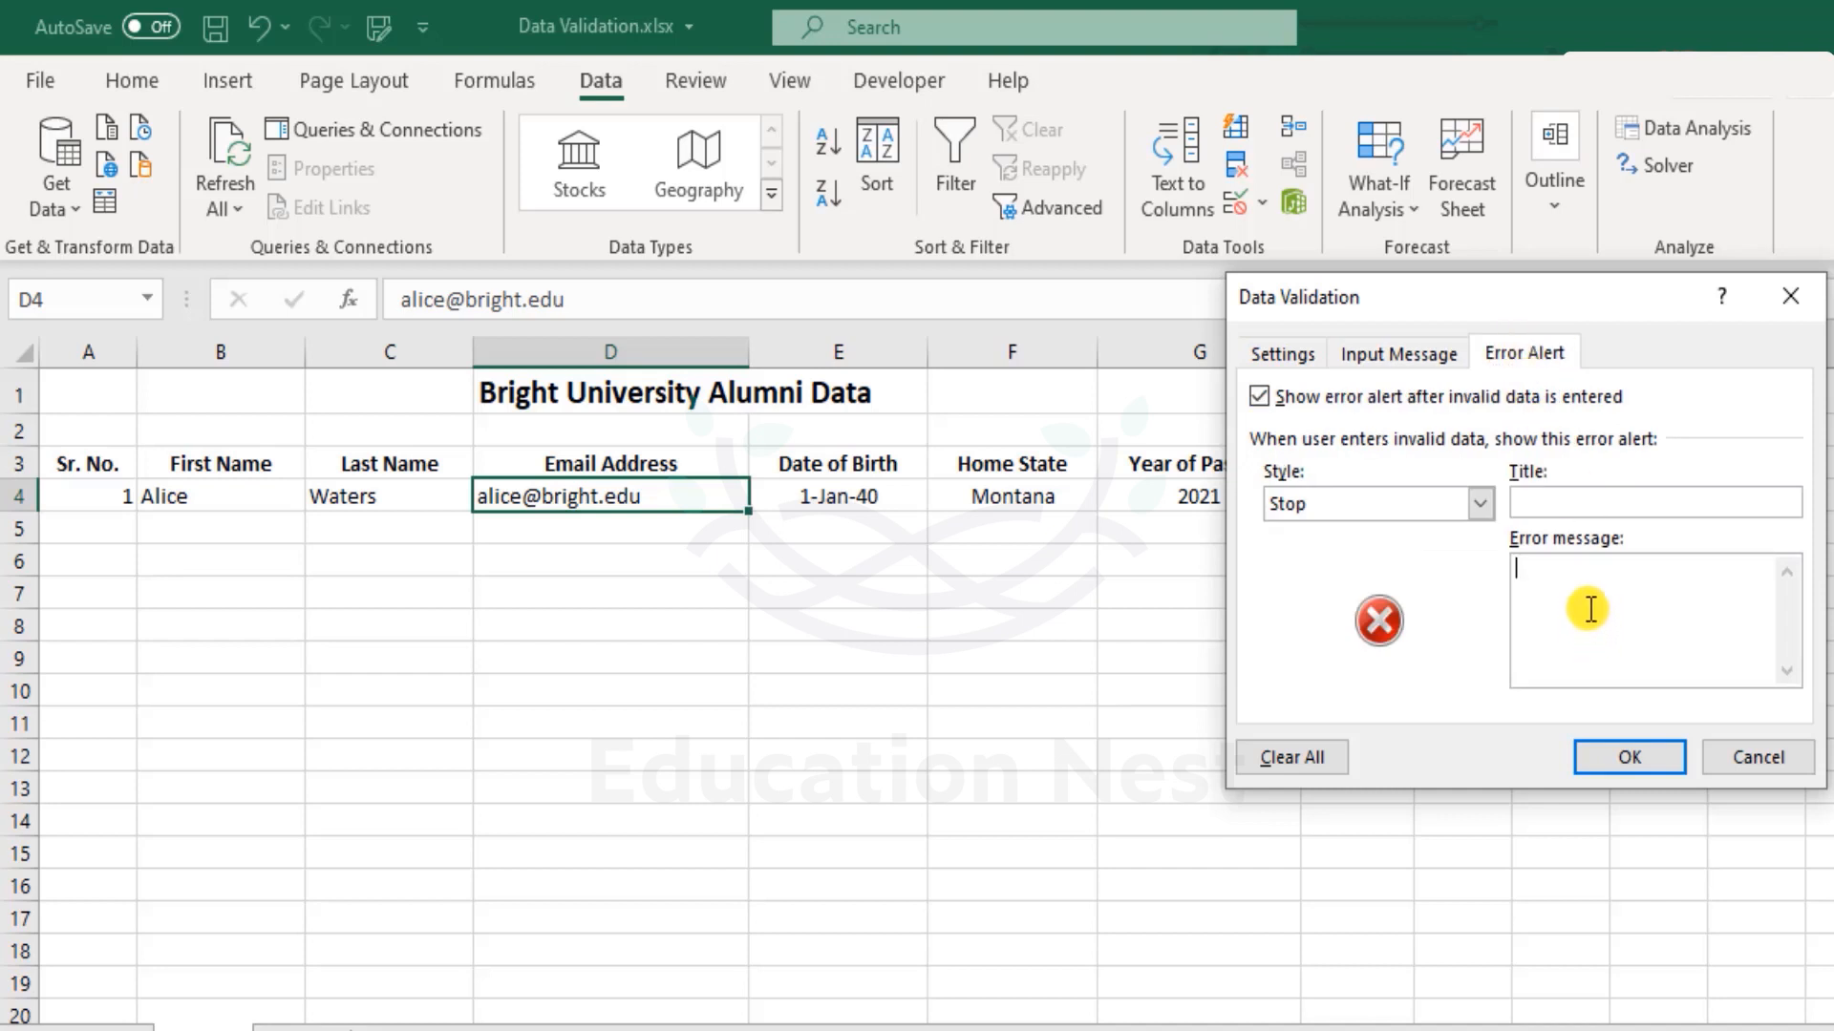
type("This is not a valid bright.edu")
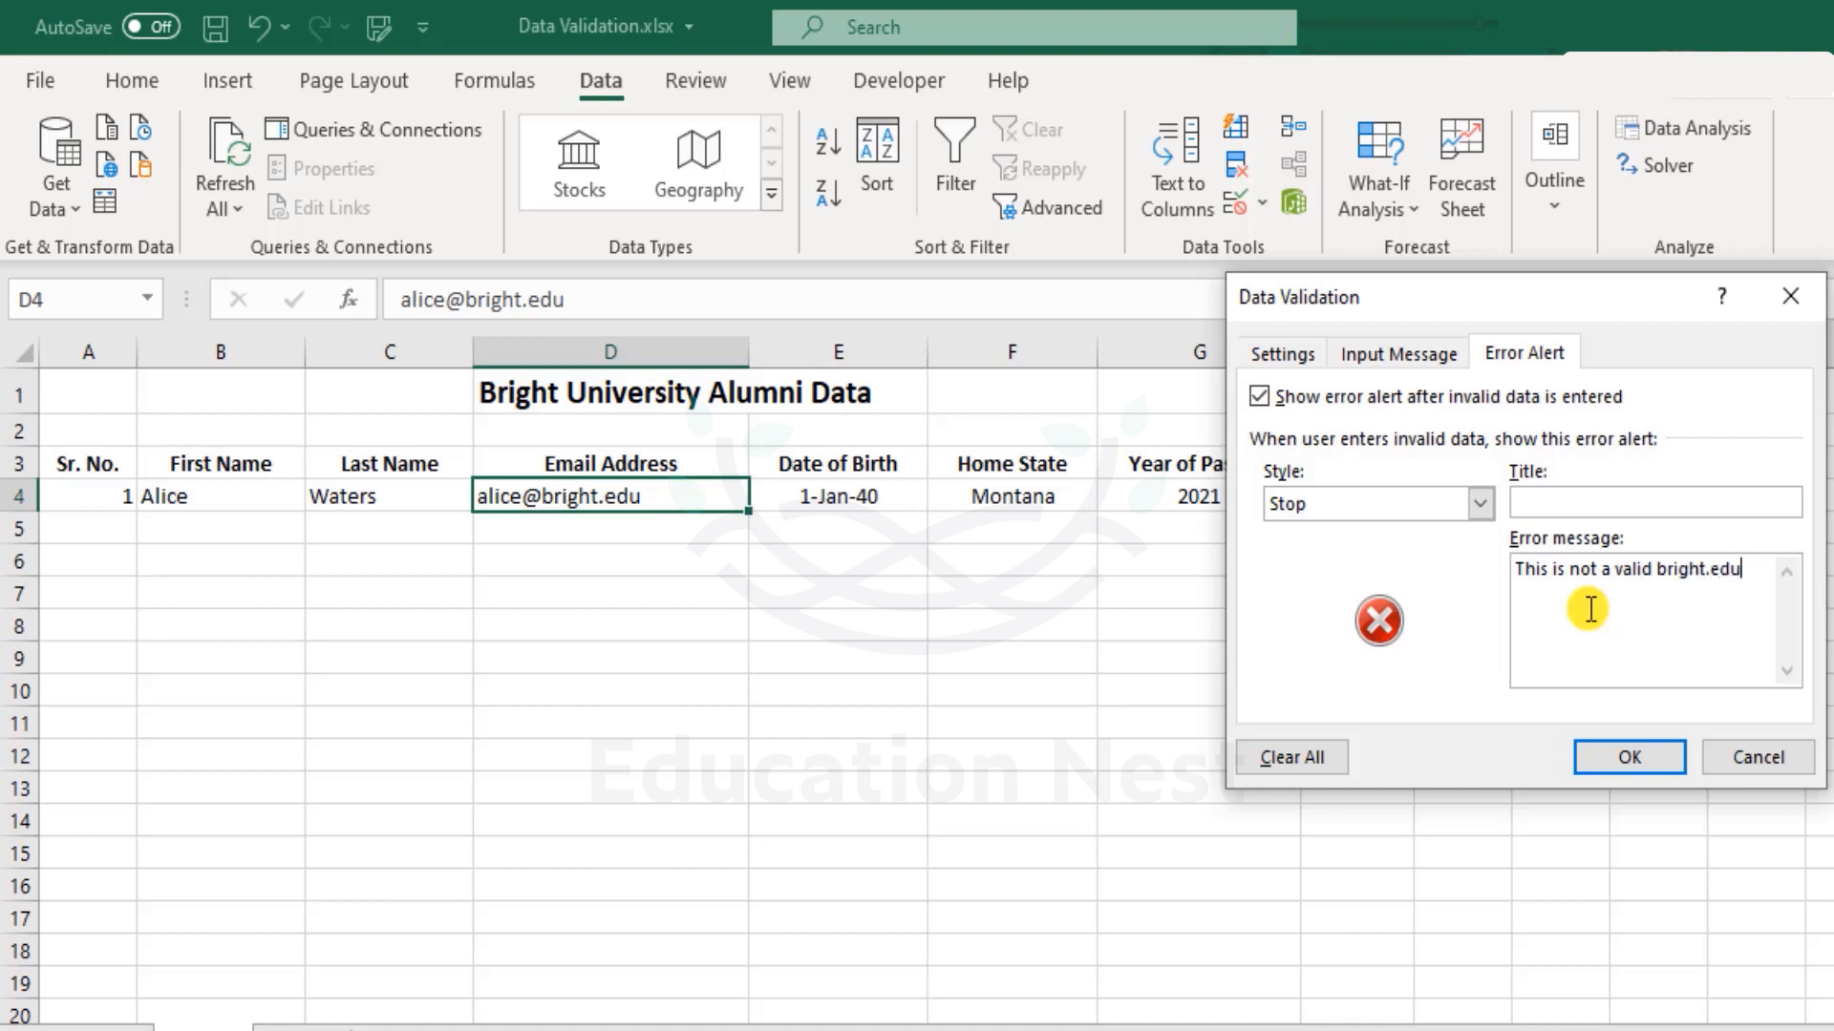
type(" email address")
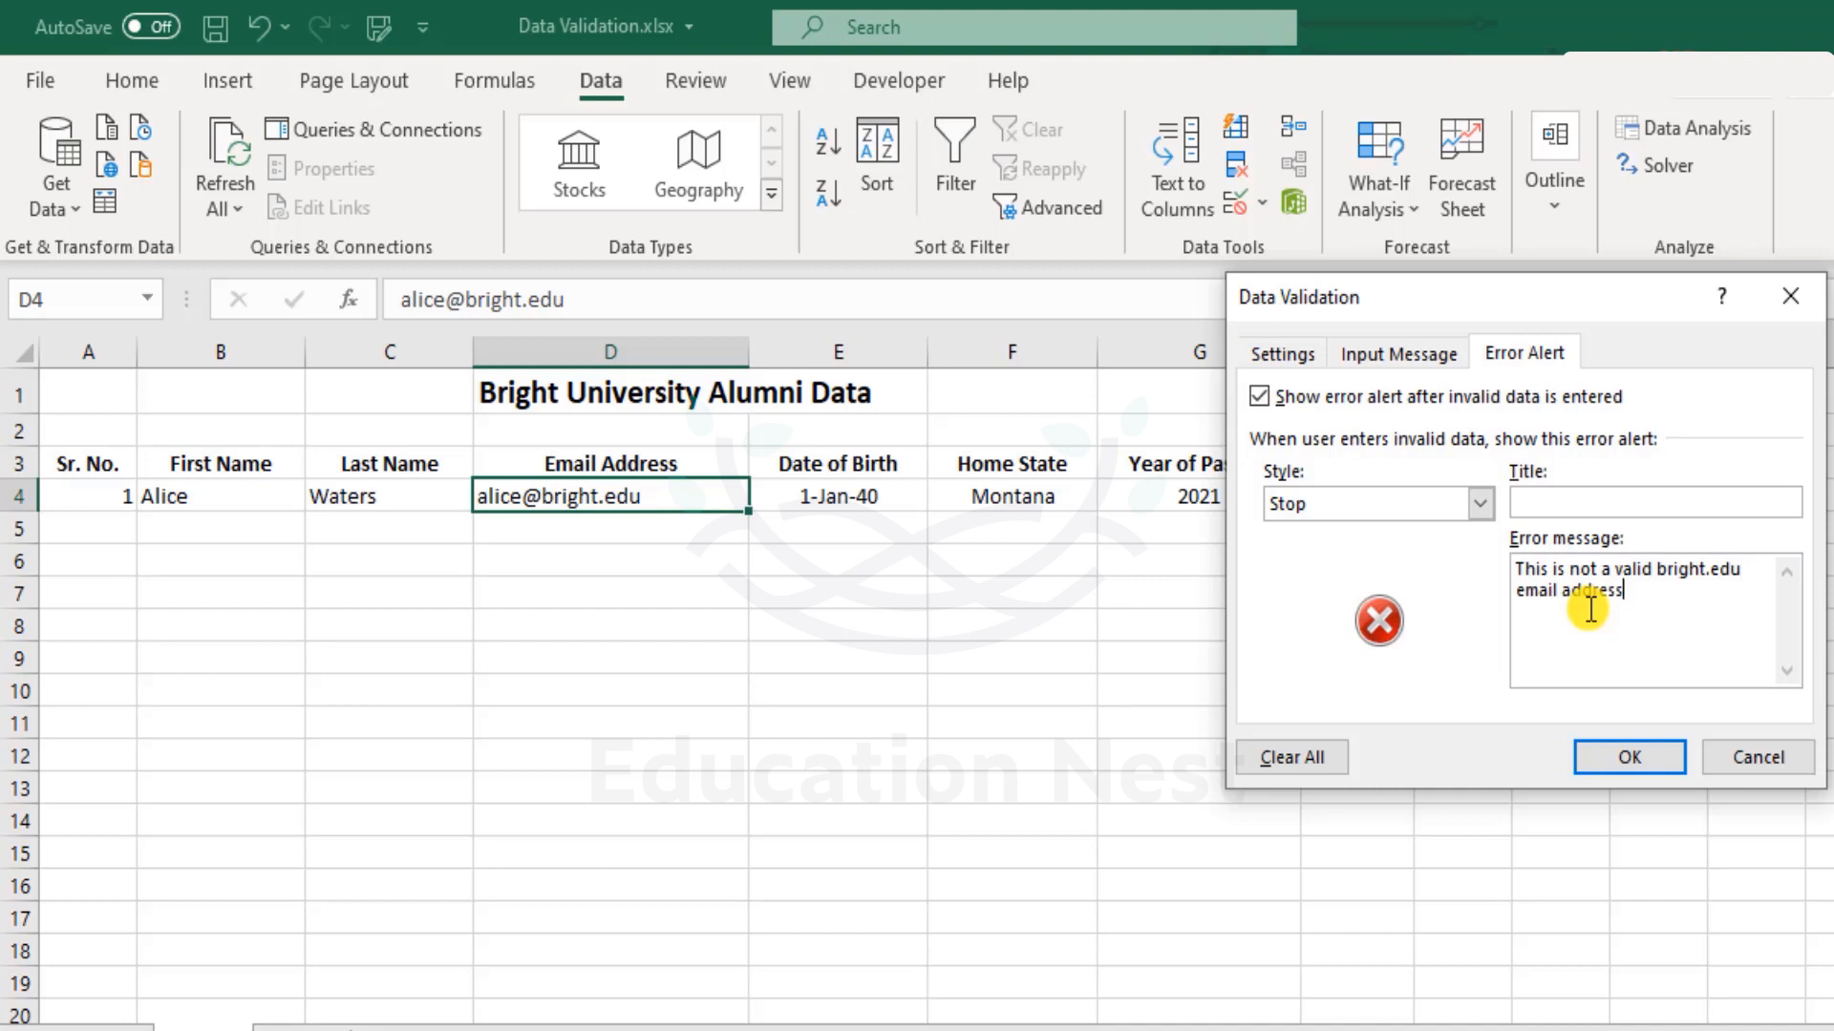
left_click(1399, 353)
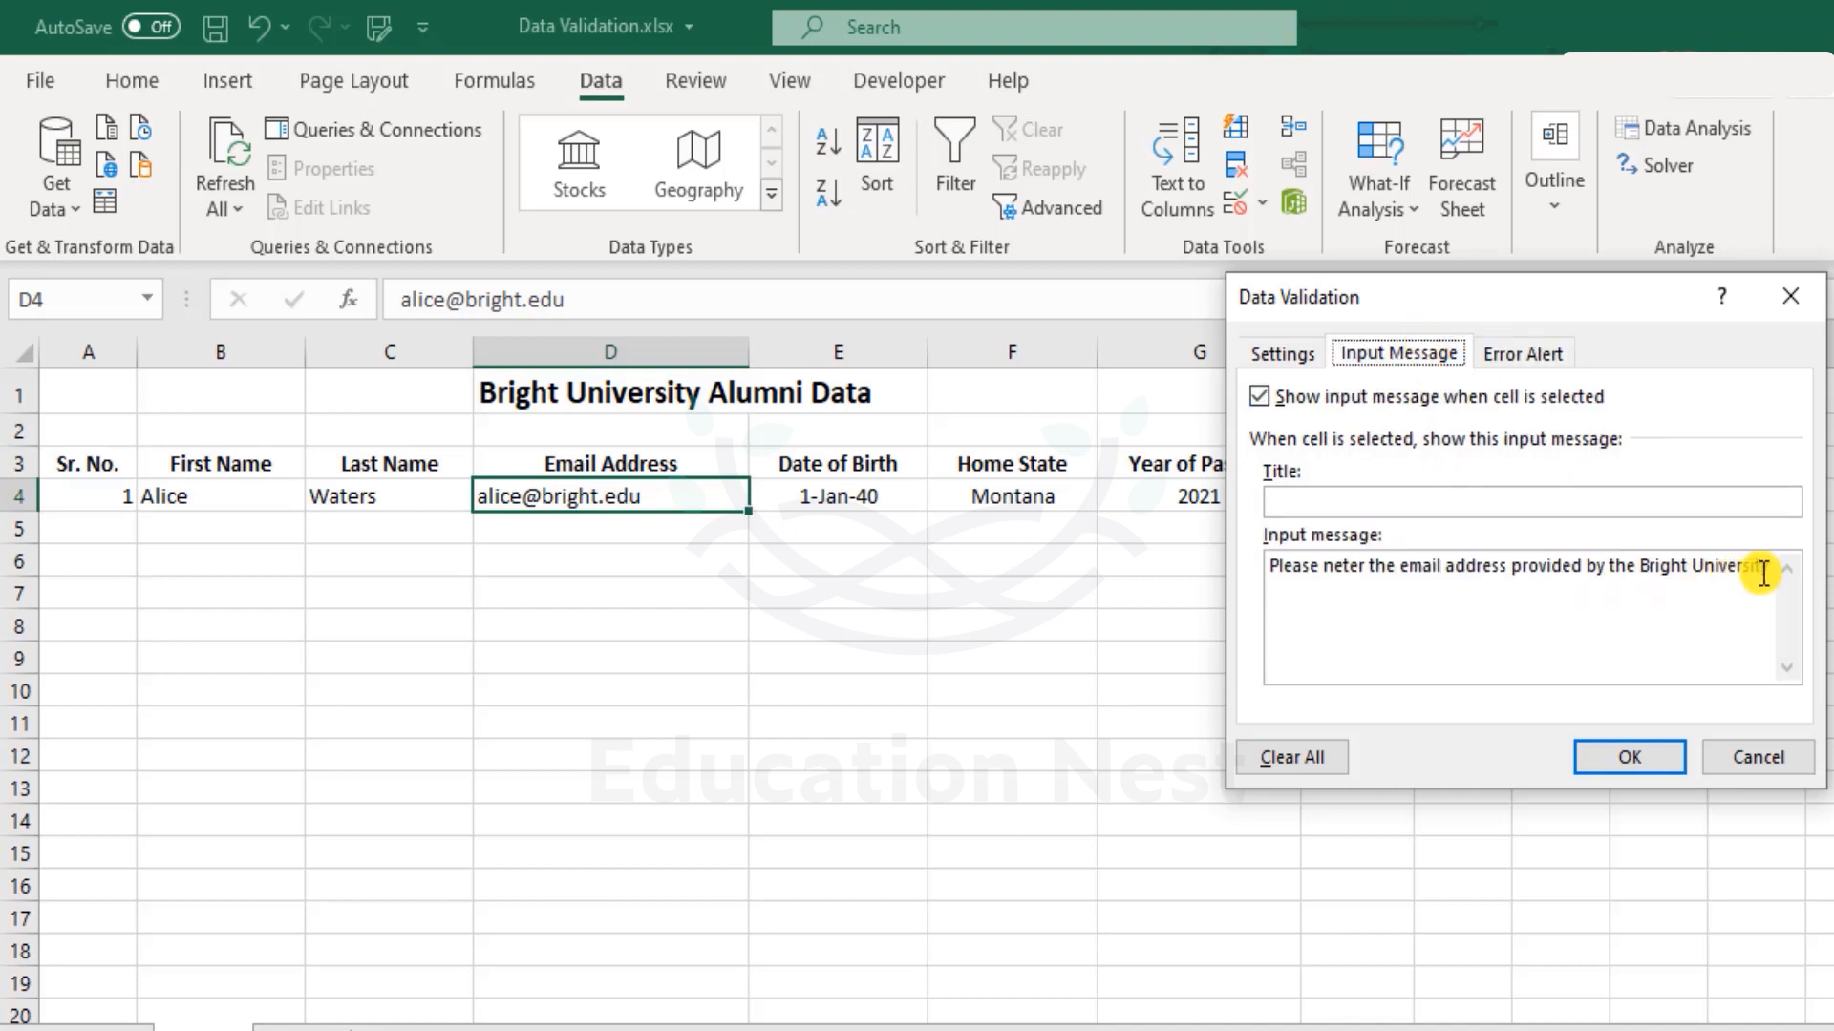
left_click(1322, 568)
left_click(1332, 567)
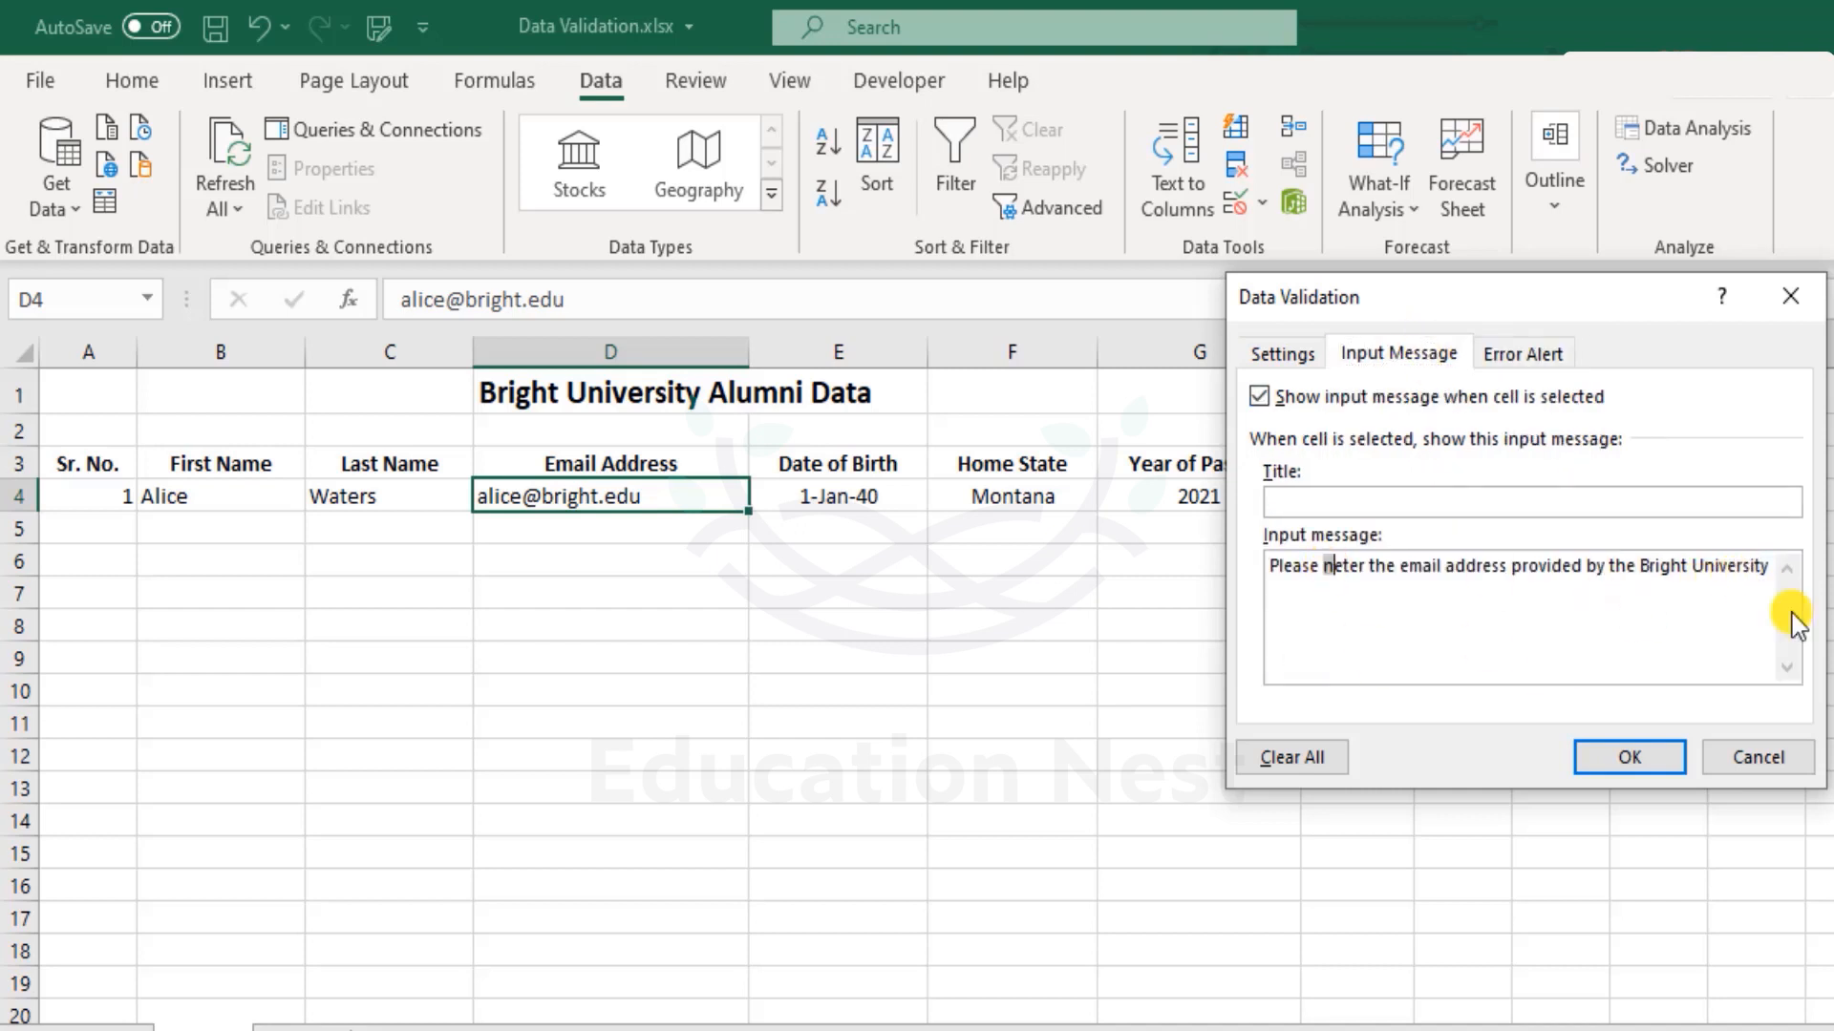
key("shift+End")
key("BackSpace")
key("BackSpace")
type("ent")
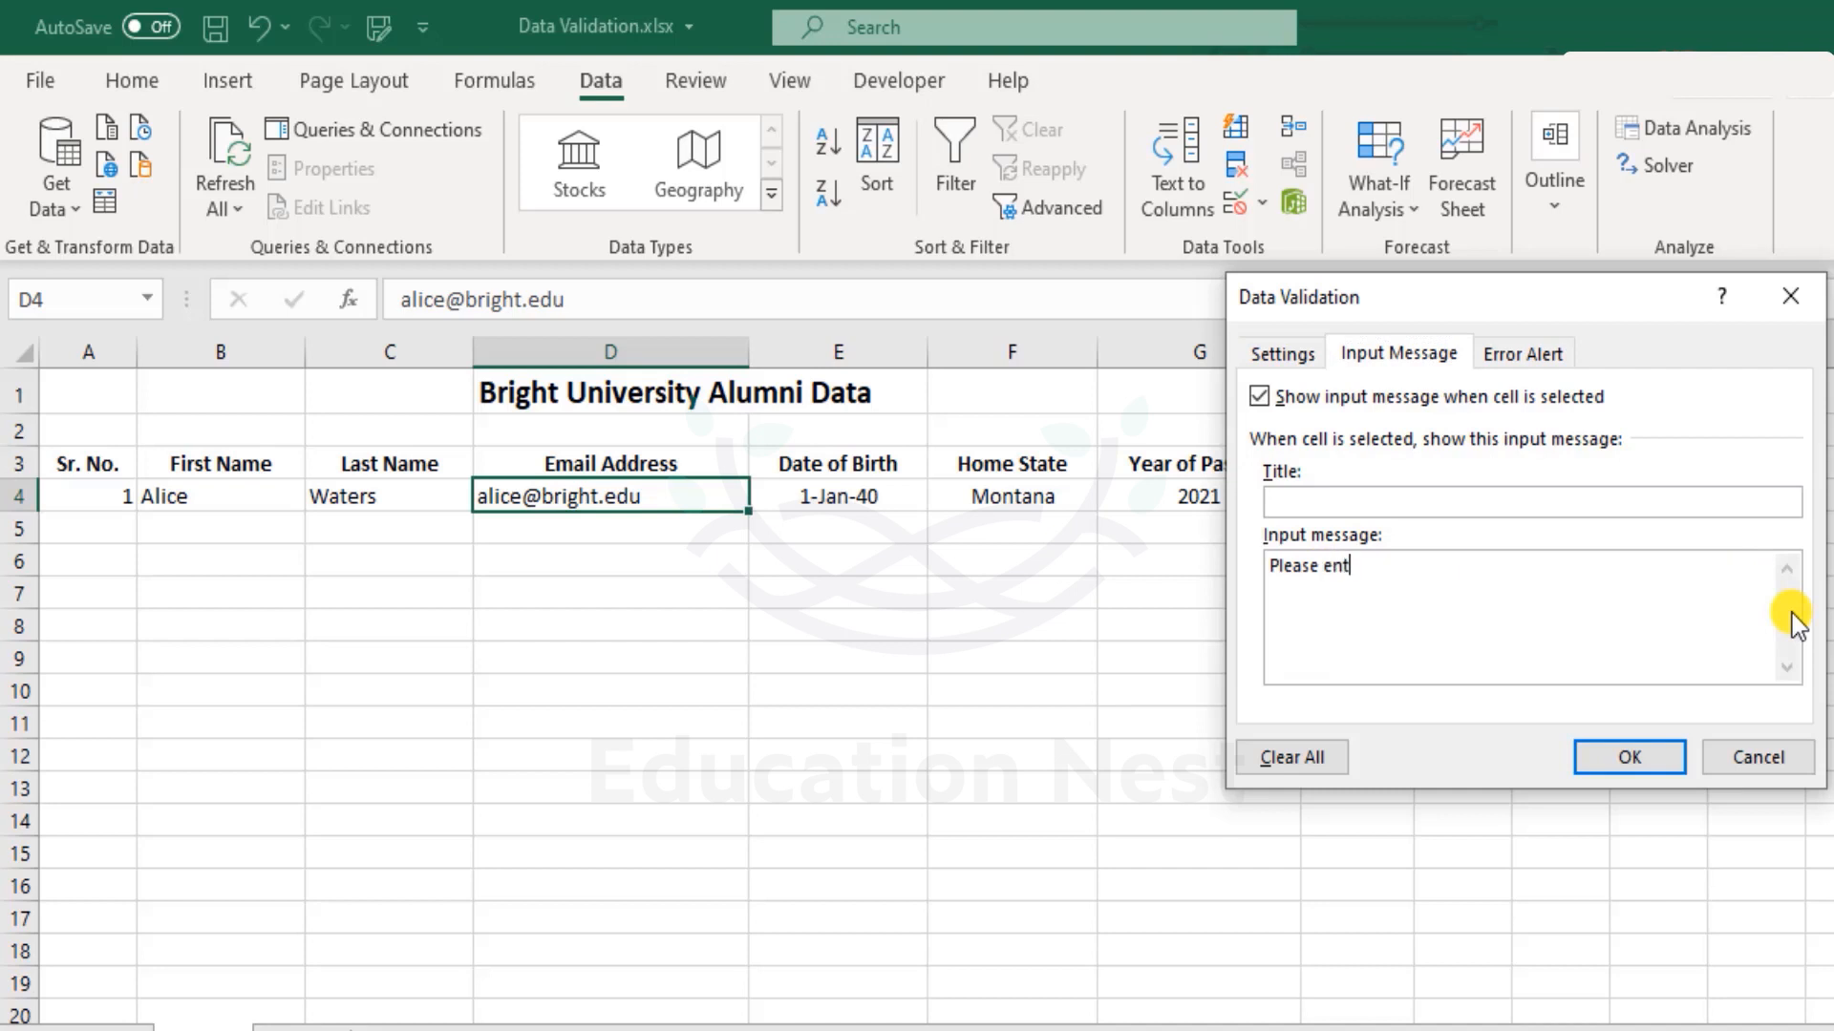
type("er your bright.edu email address")
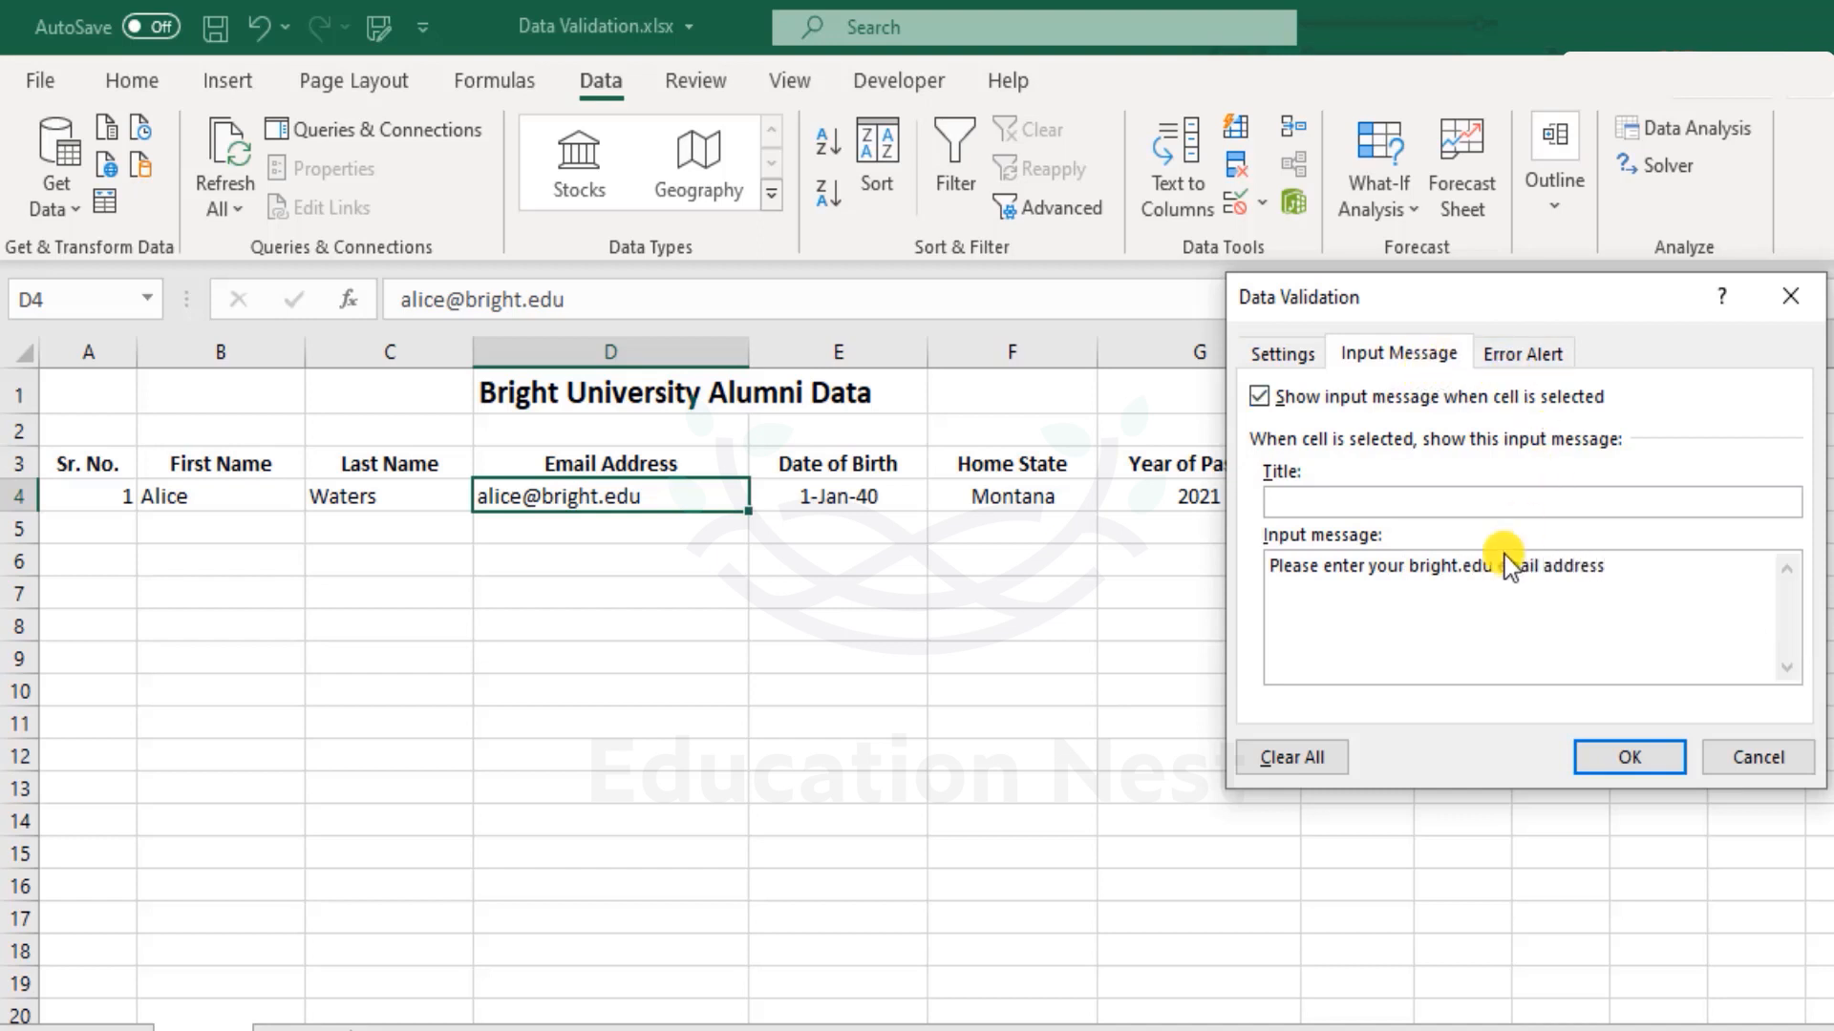
left_click(1530, 353)
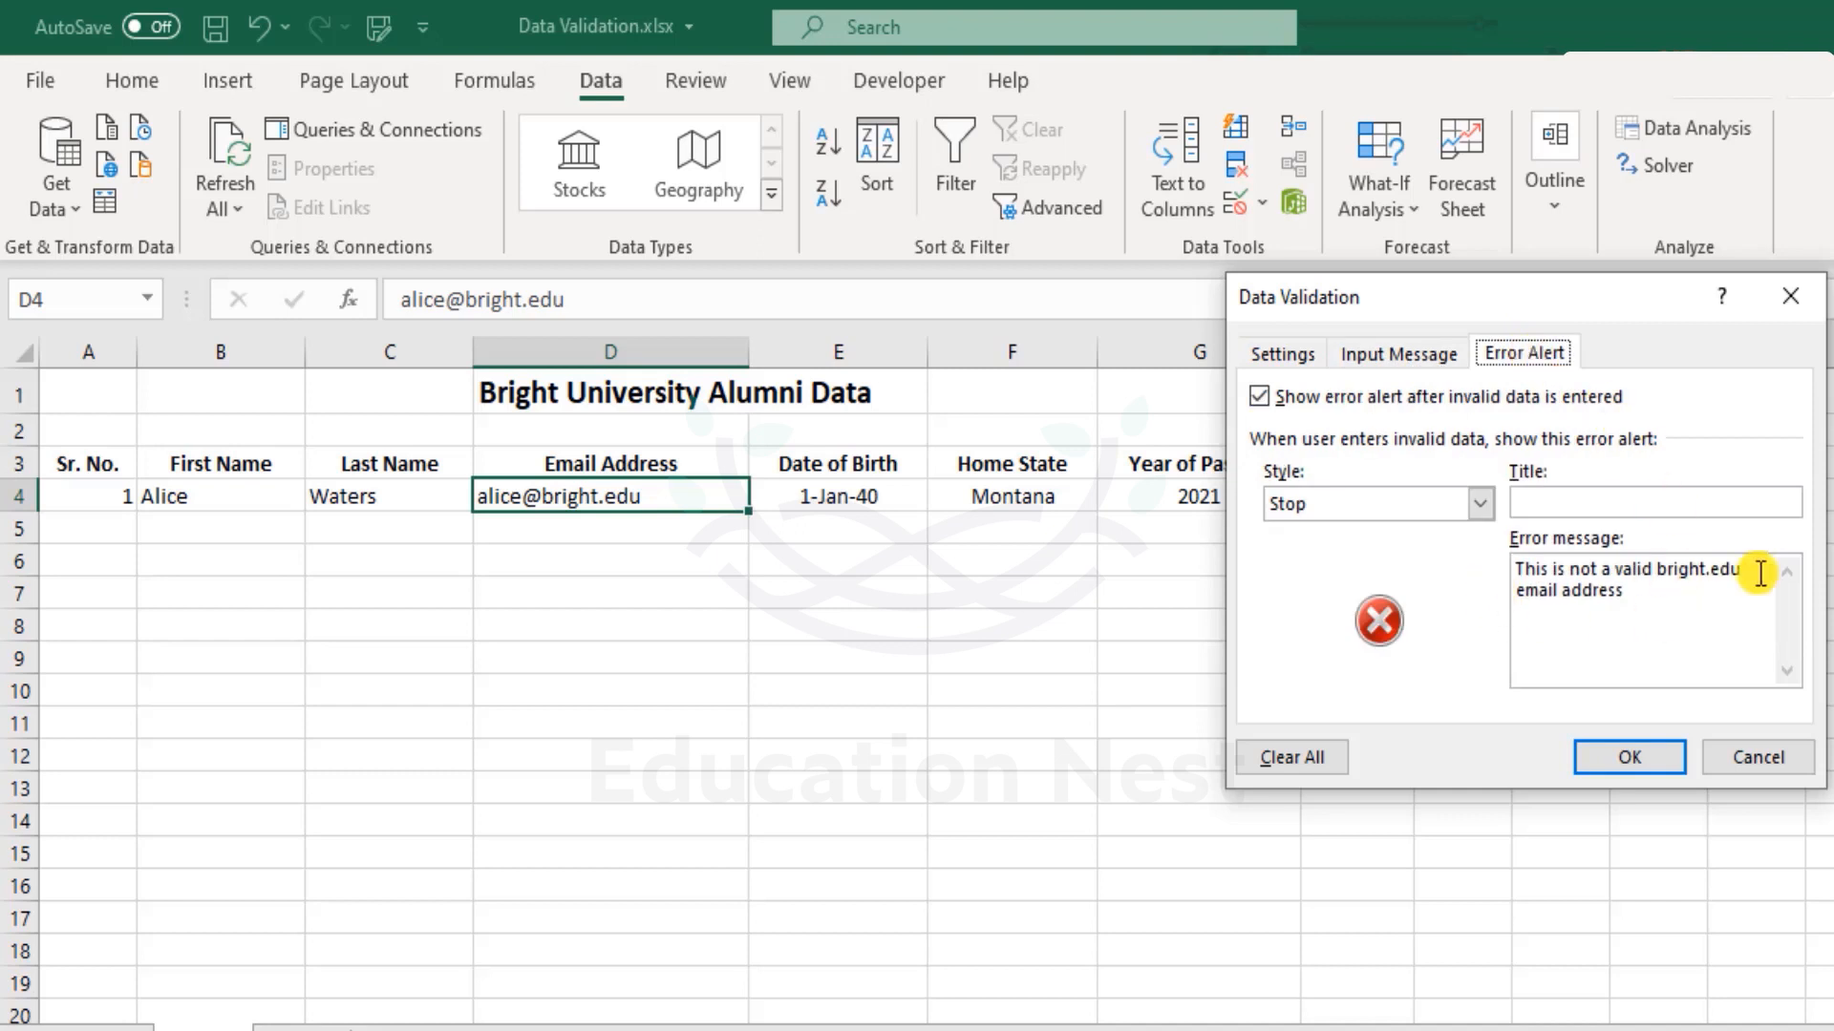
Apply the validation and test D4 with a truncated address, which gets rejected.
left_click(1631, 761)
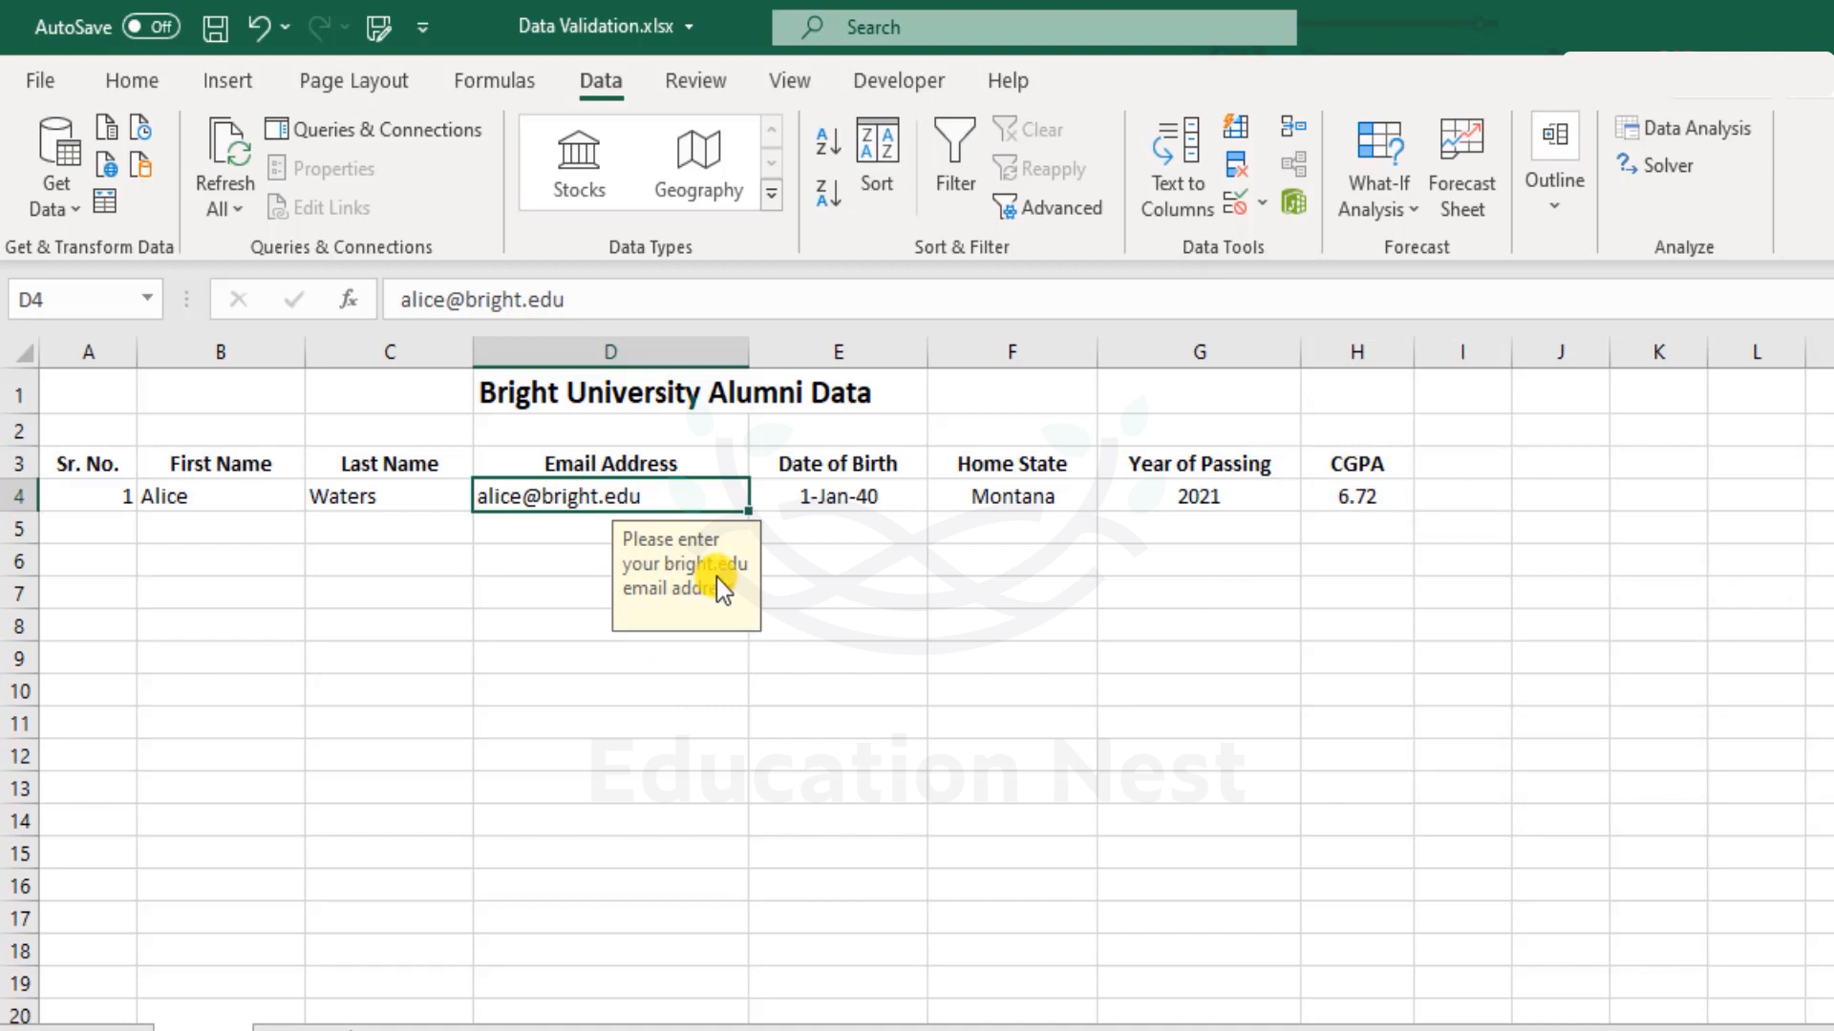
double_click(678, 495)
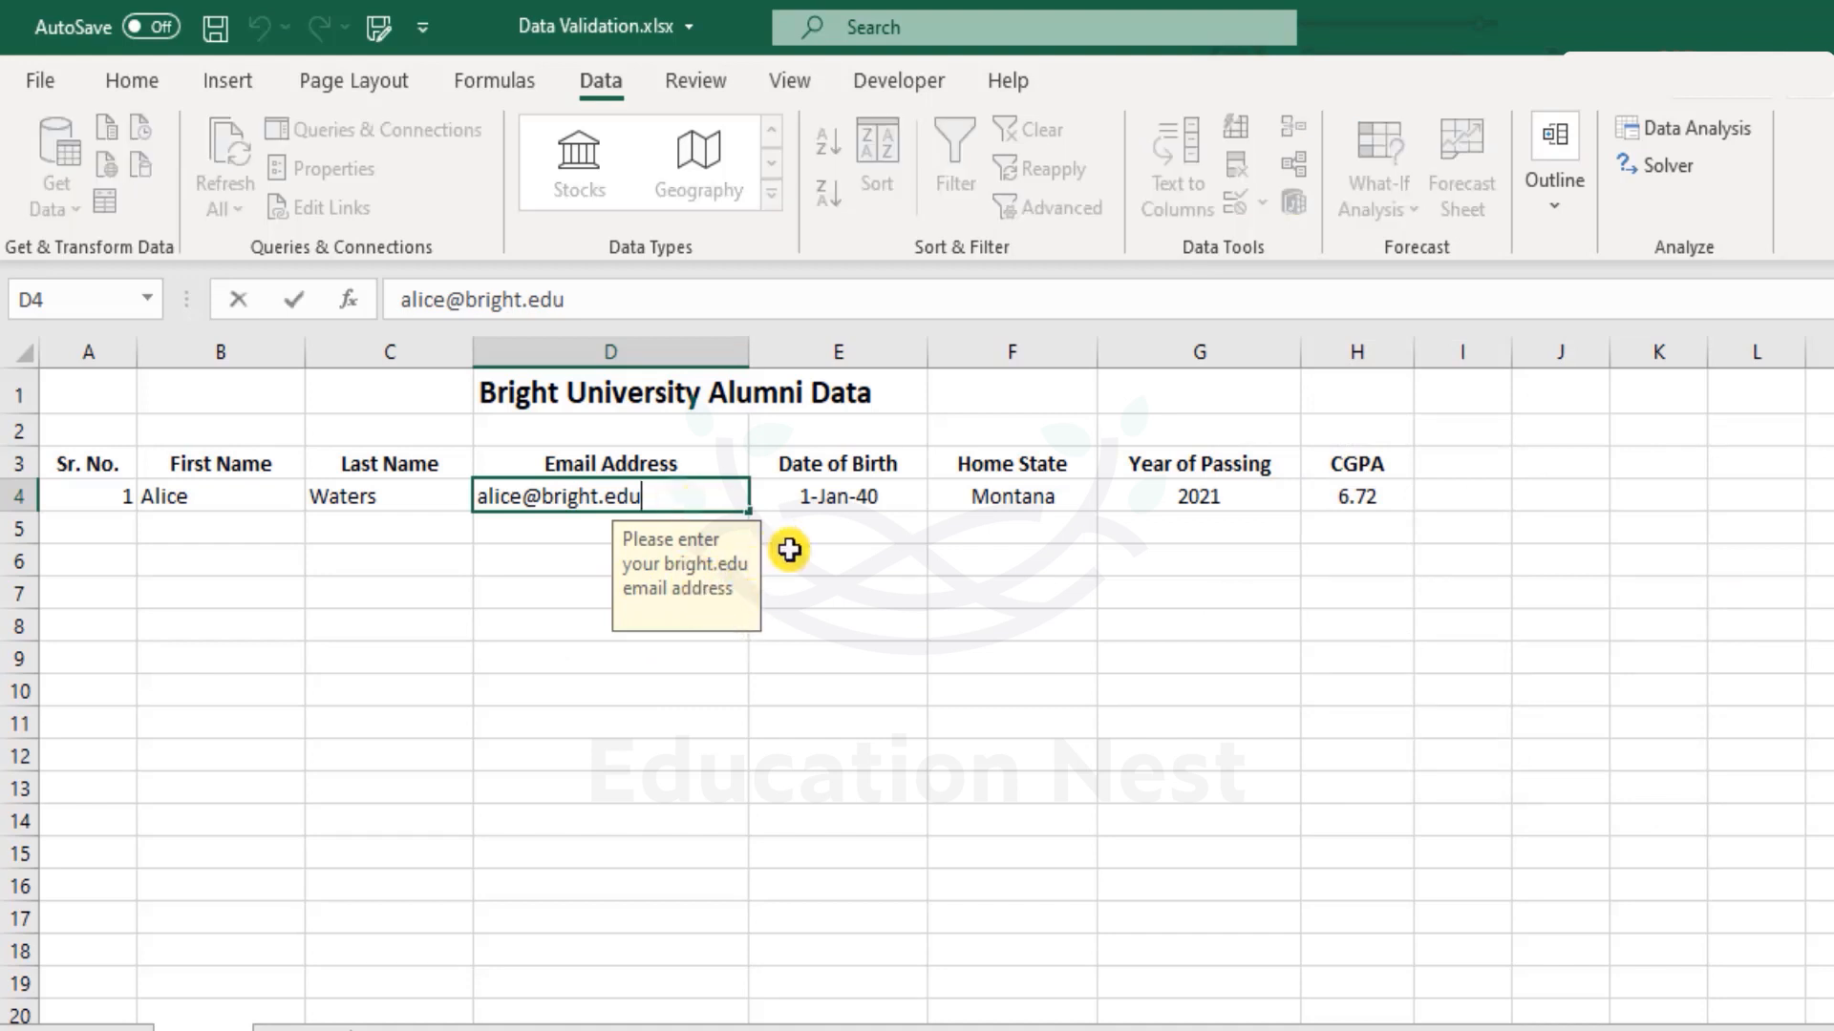
key("BackSpace")
key("Return")
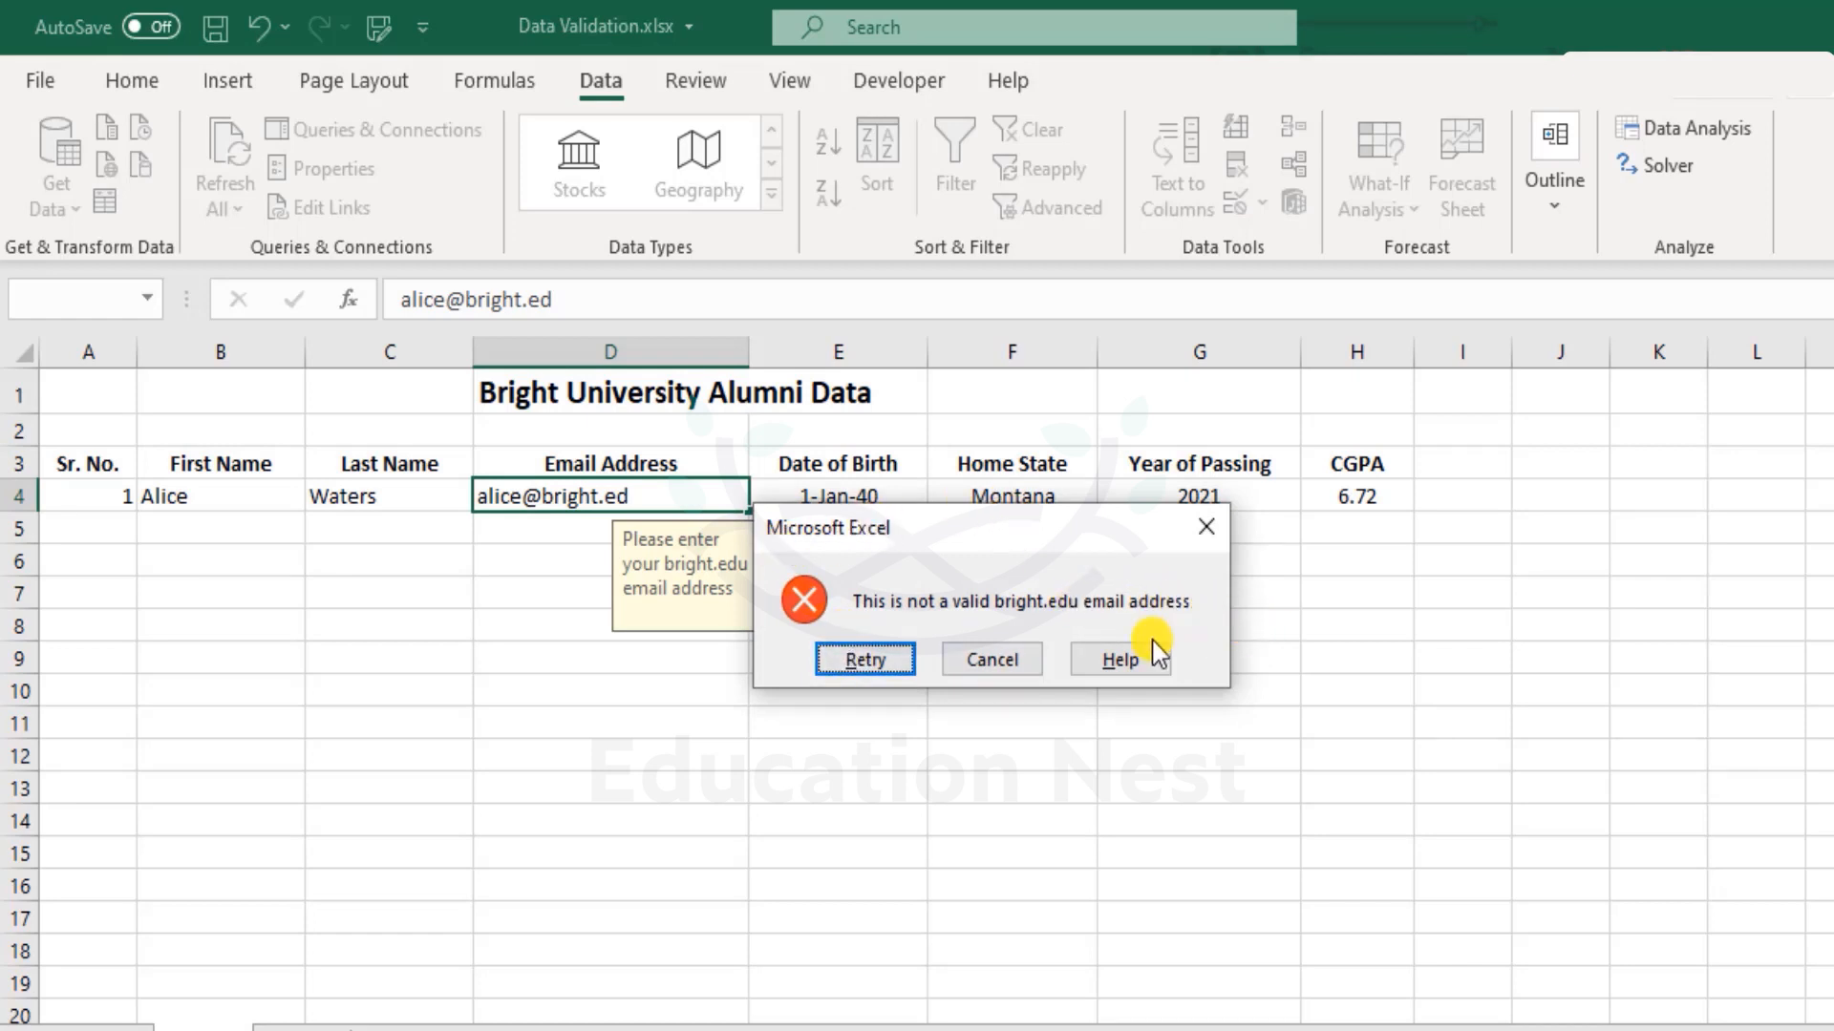
Retry with a gmail.com address, cancel, then enter a bright.edu address, which is also refused.
left_click(894, 667)
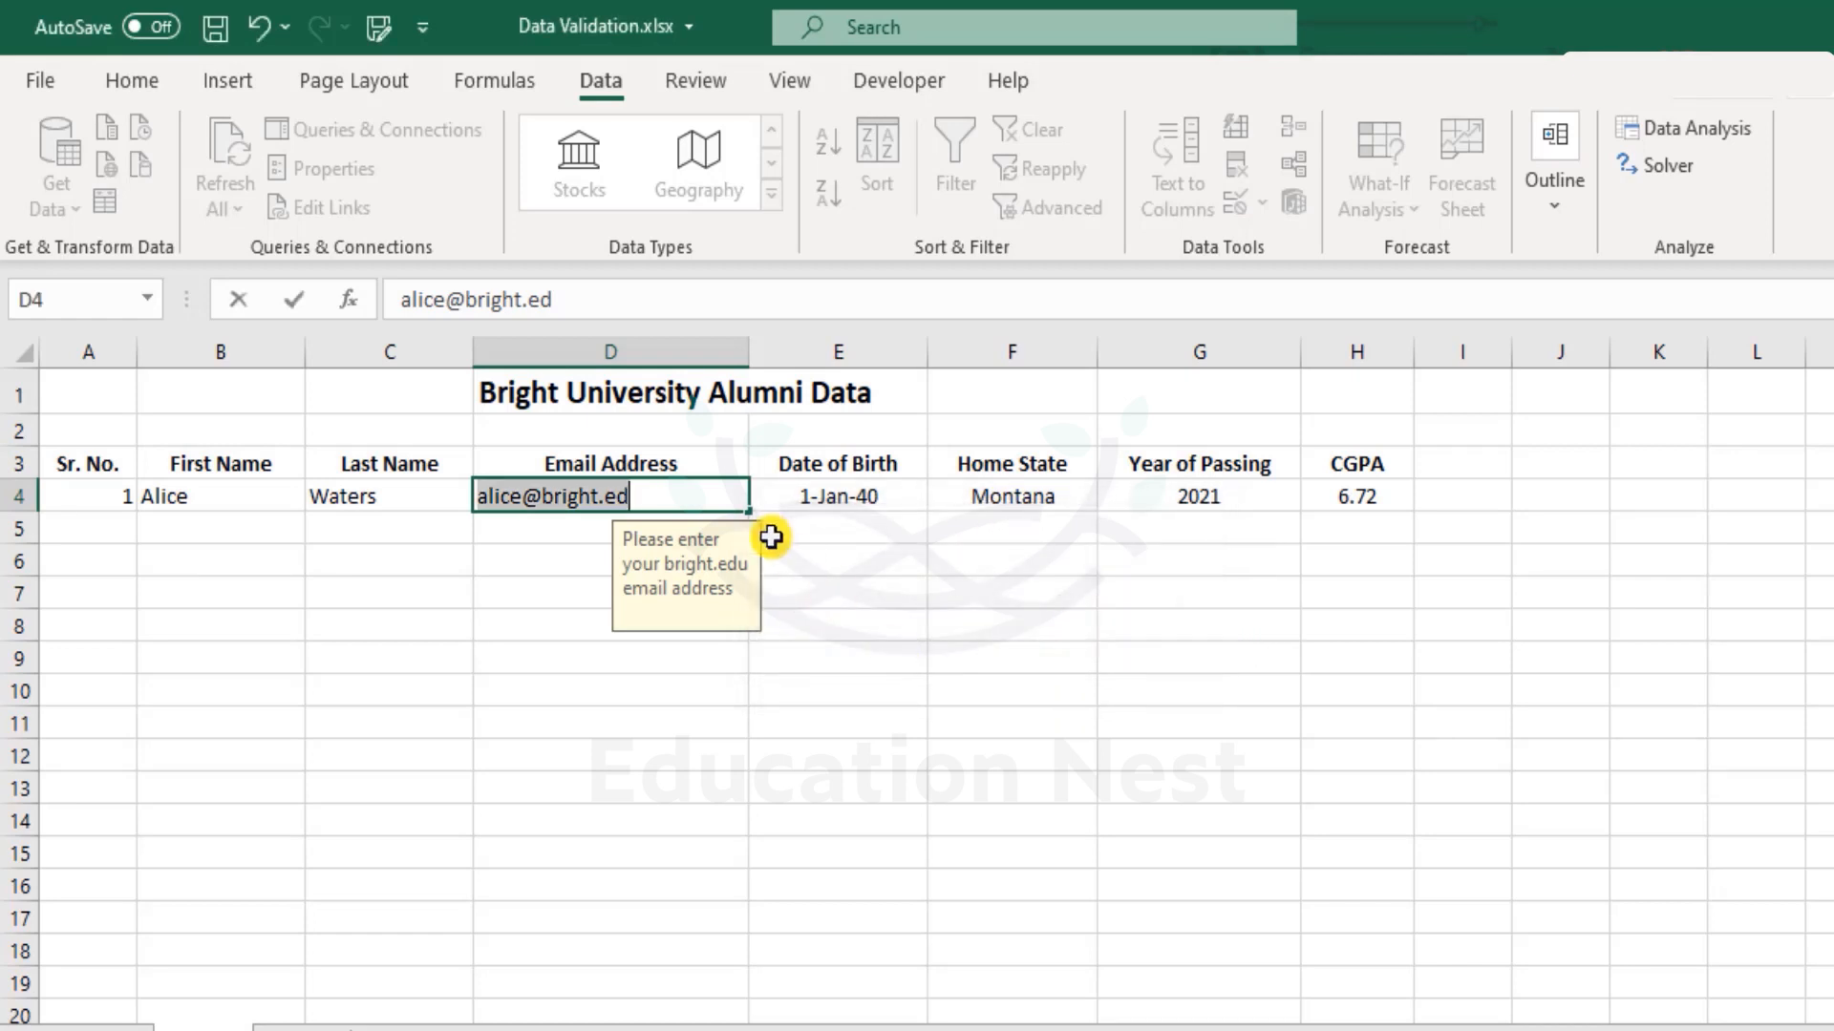
left_click(638, 497)
key("BackSpace")
key("BackSpace")
key("BackSpace")
key("BackSpace")
key("BackSpace")
key("BackSpace")
key("BackSpace")
key("BackSpace")
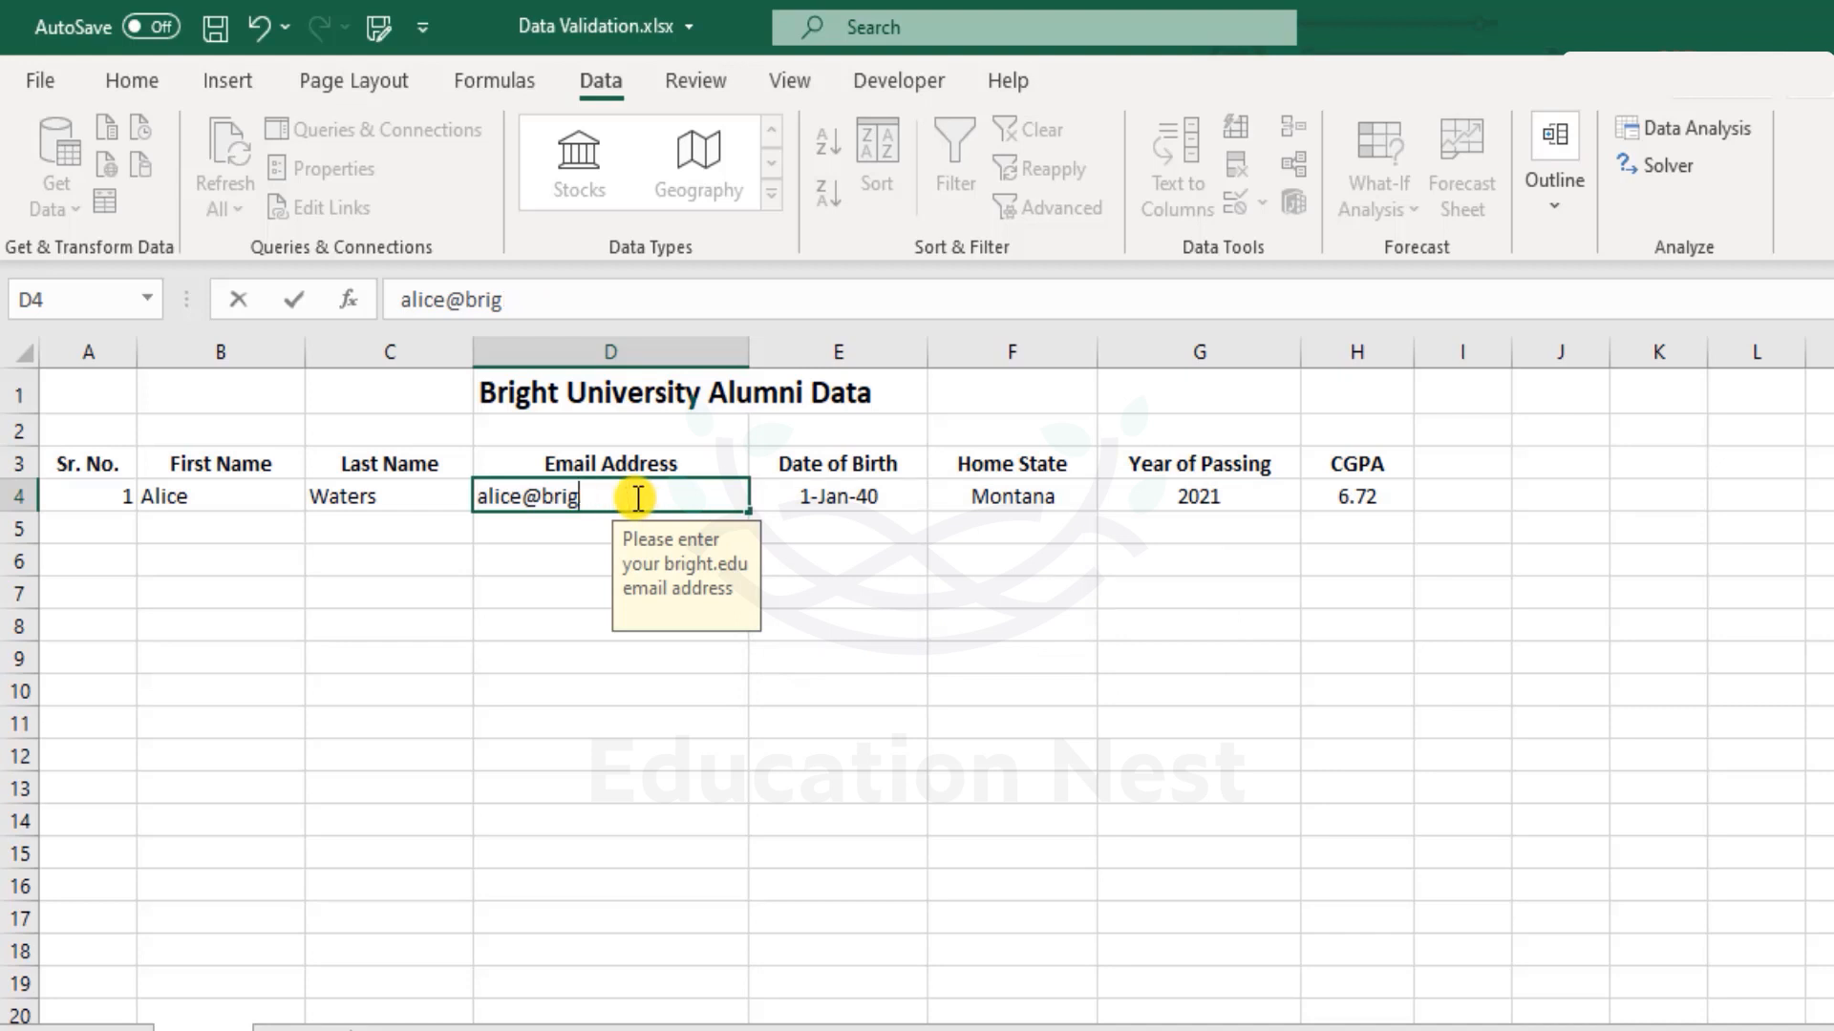
key("BackSpace")
type("gmail.com")
key("Return")
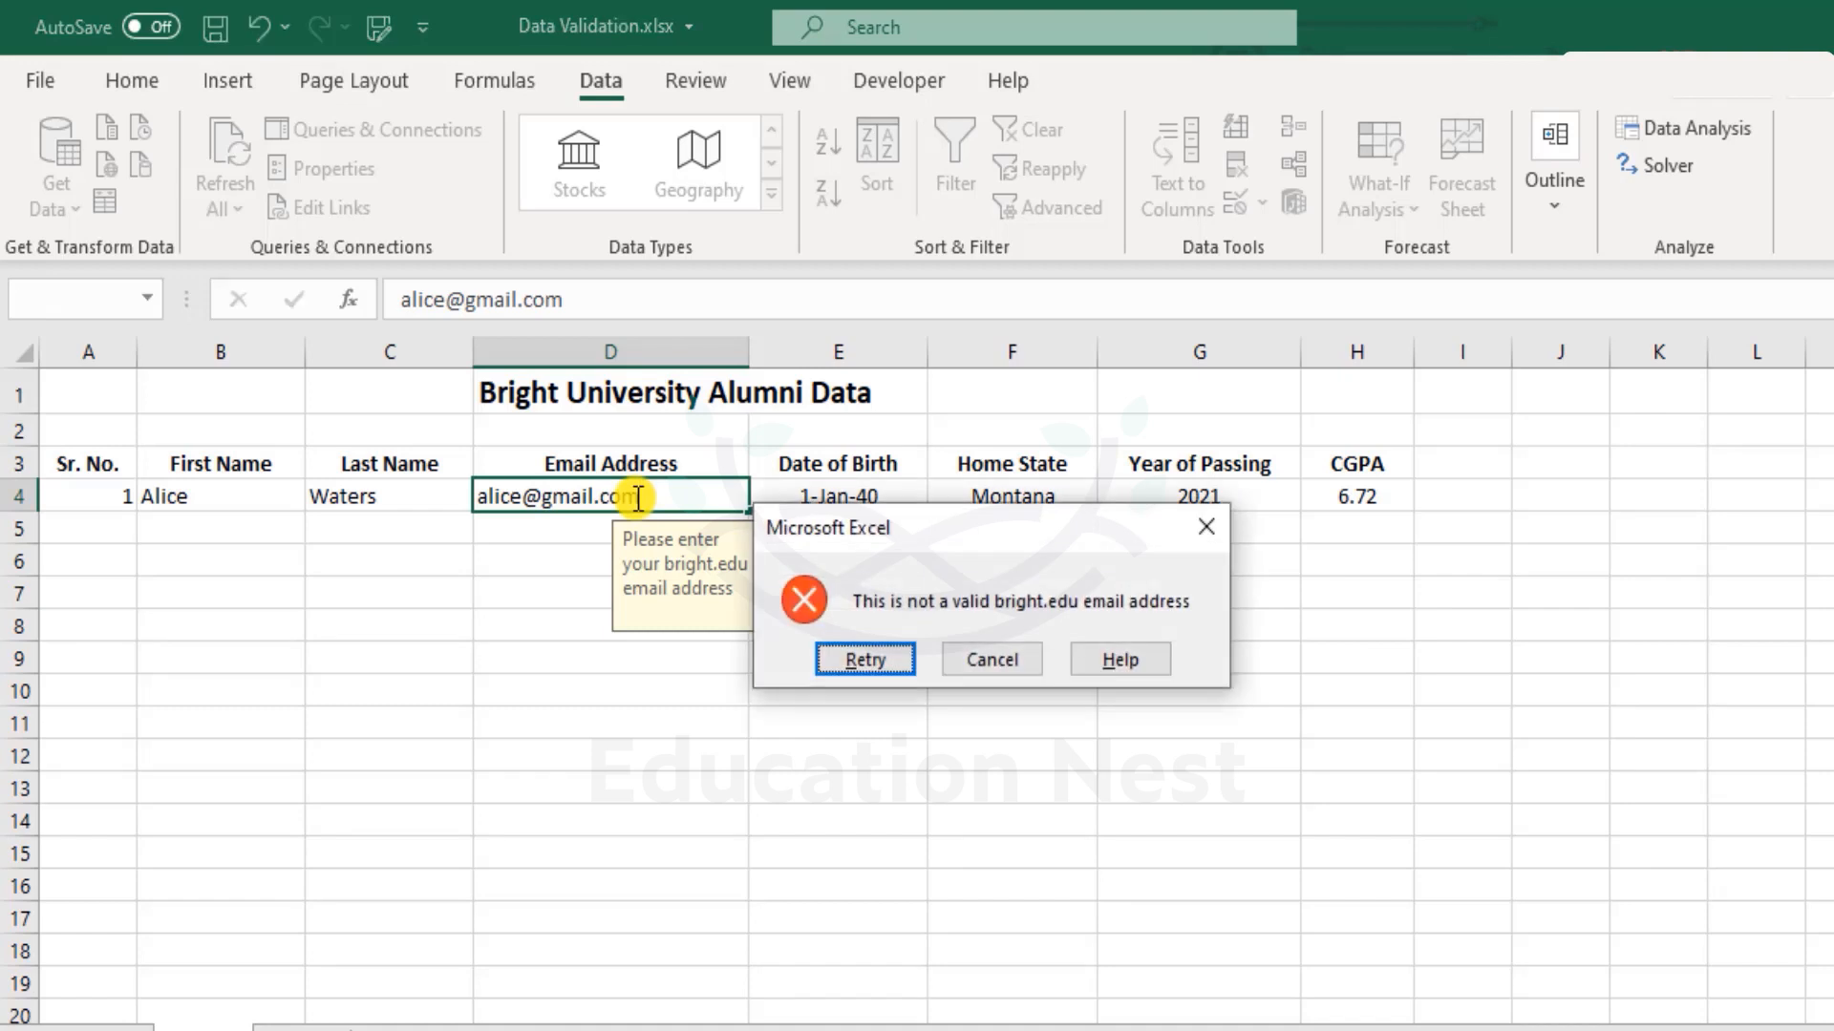
key("Escape")
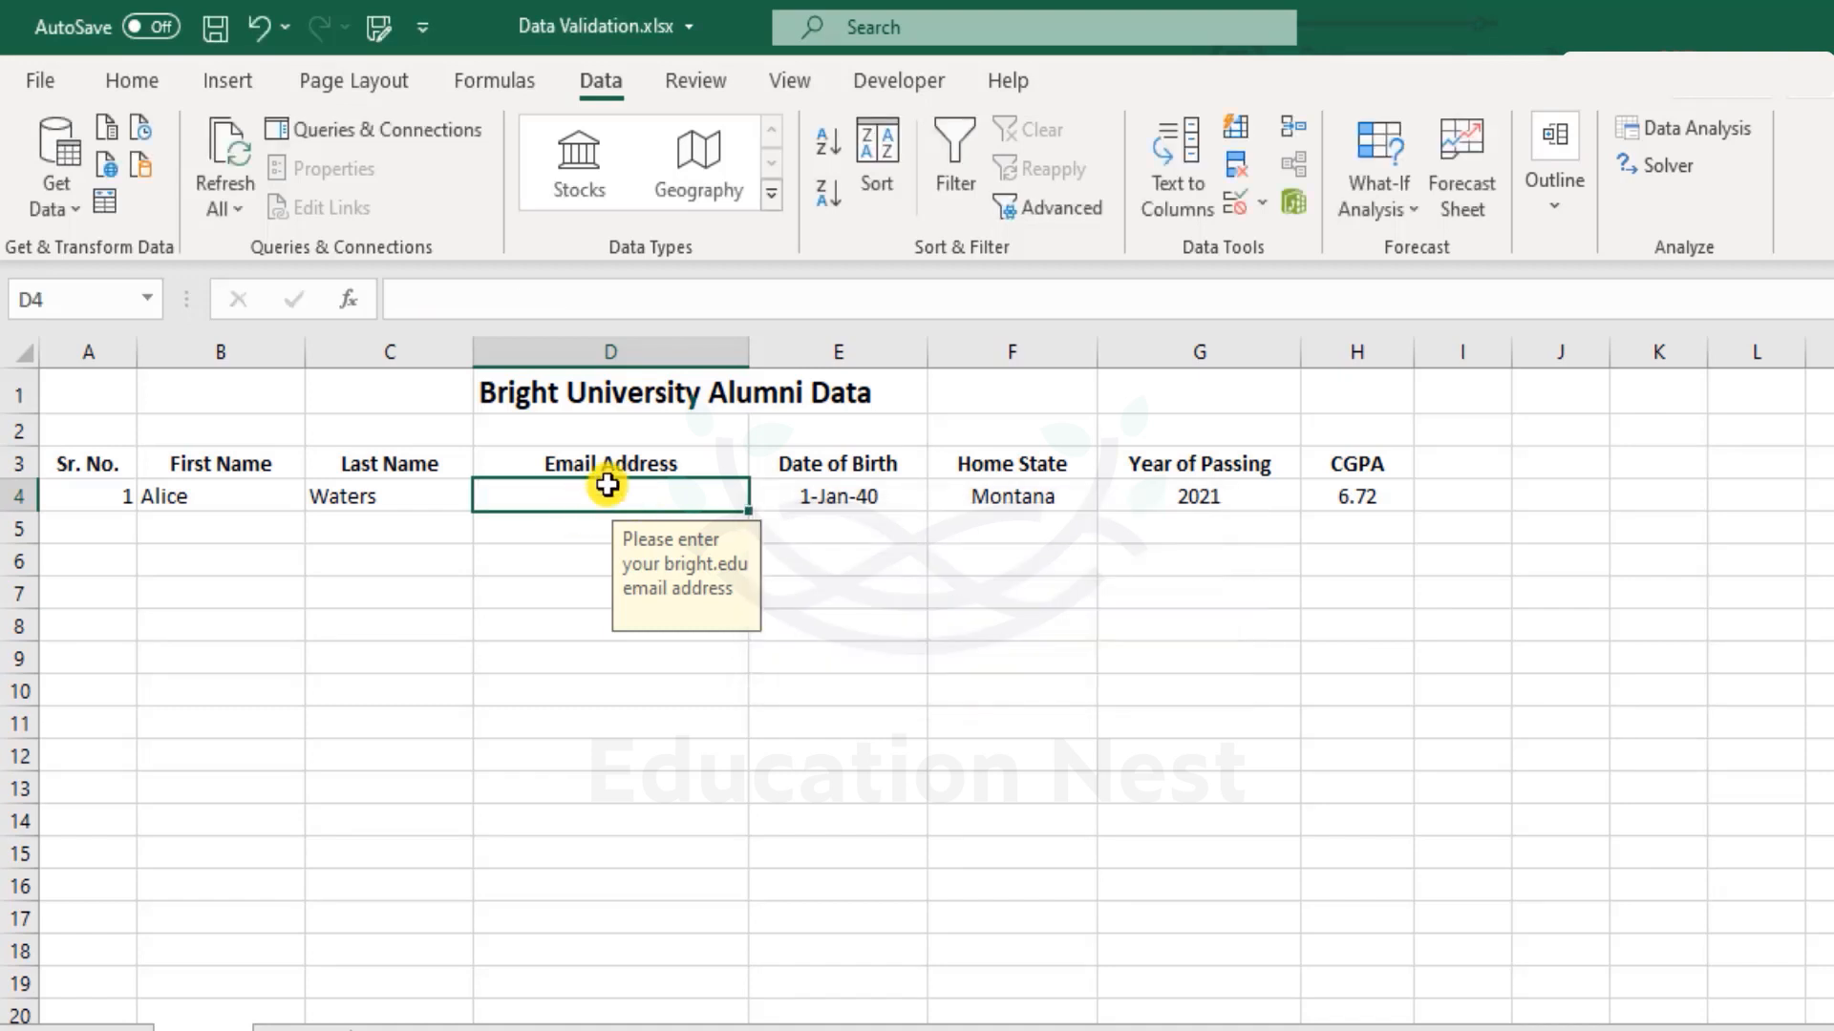
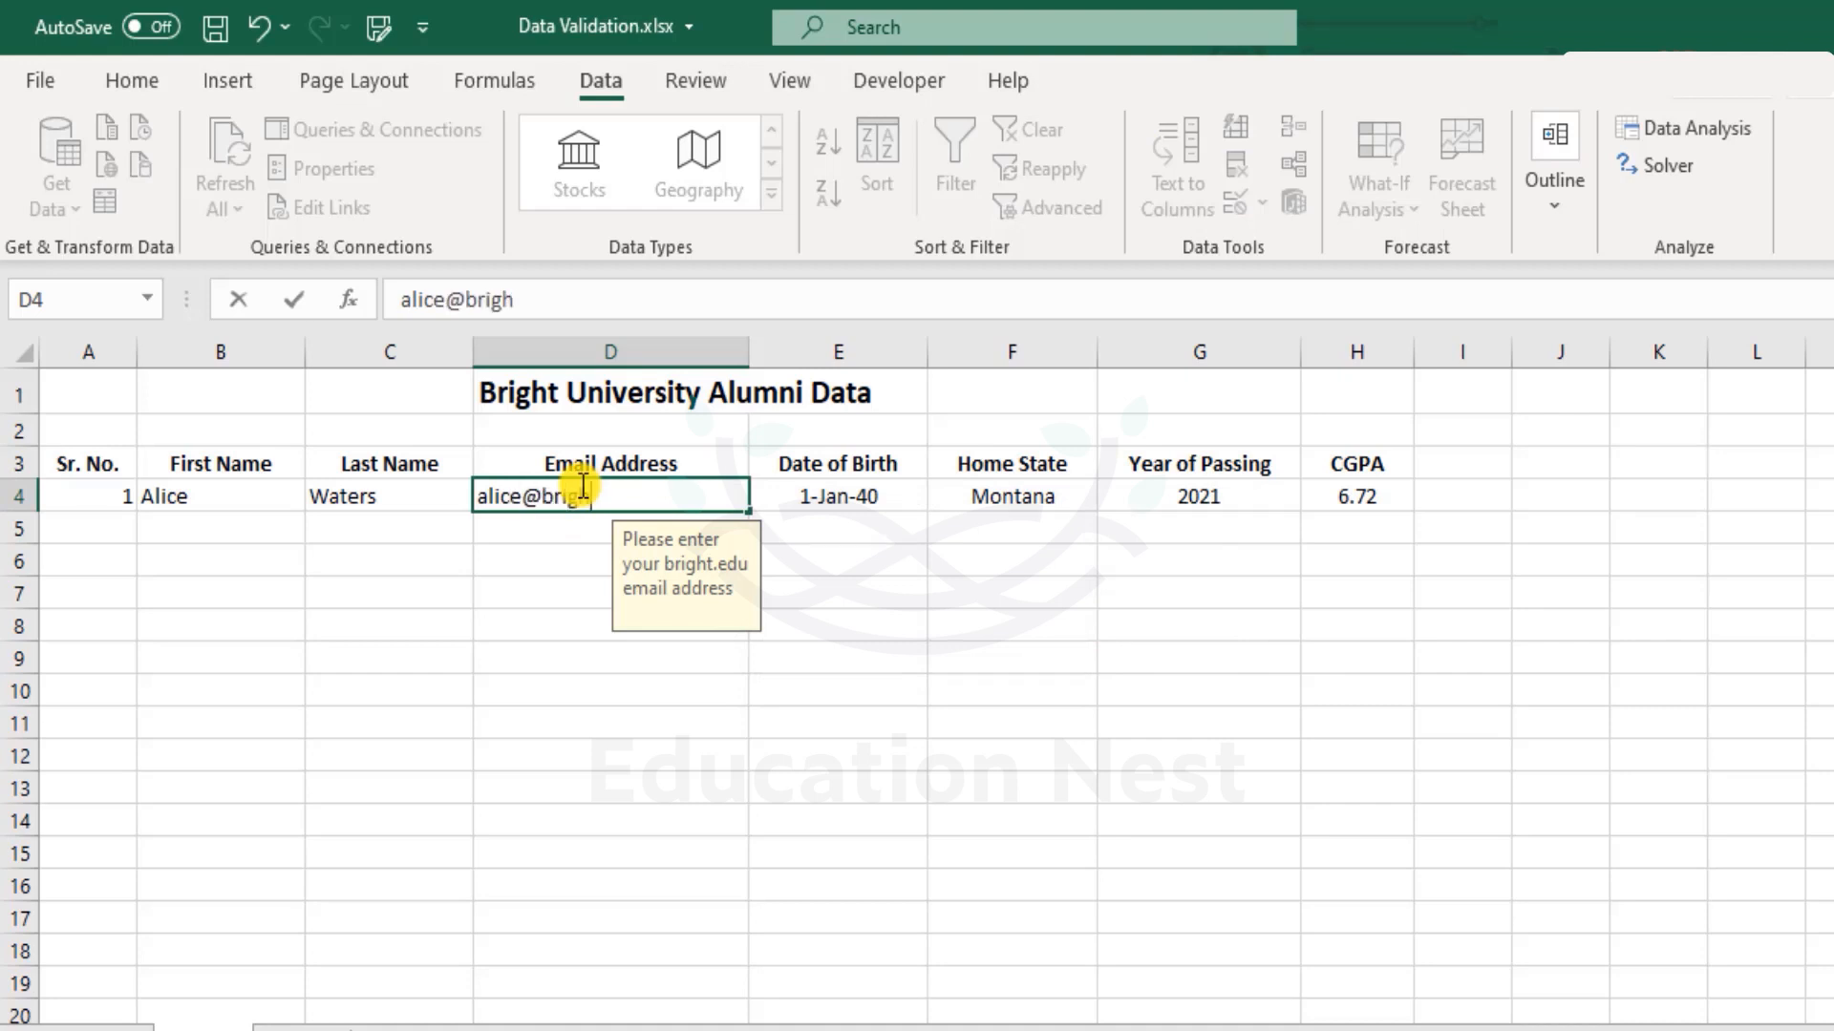
key("Return")
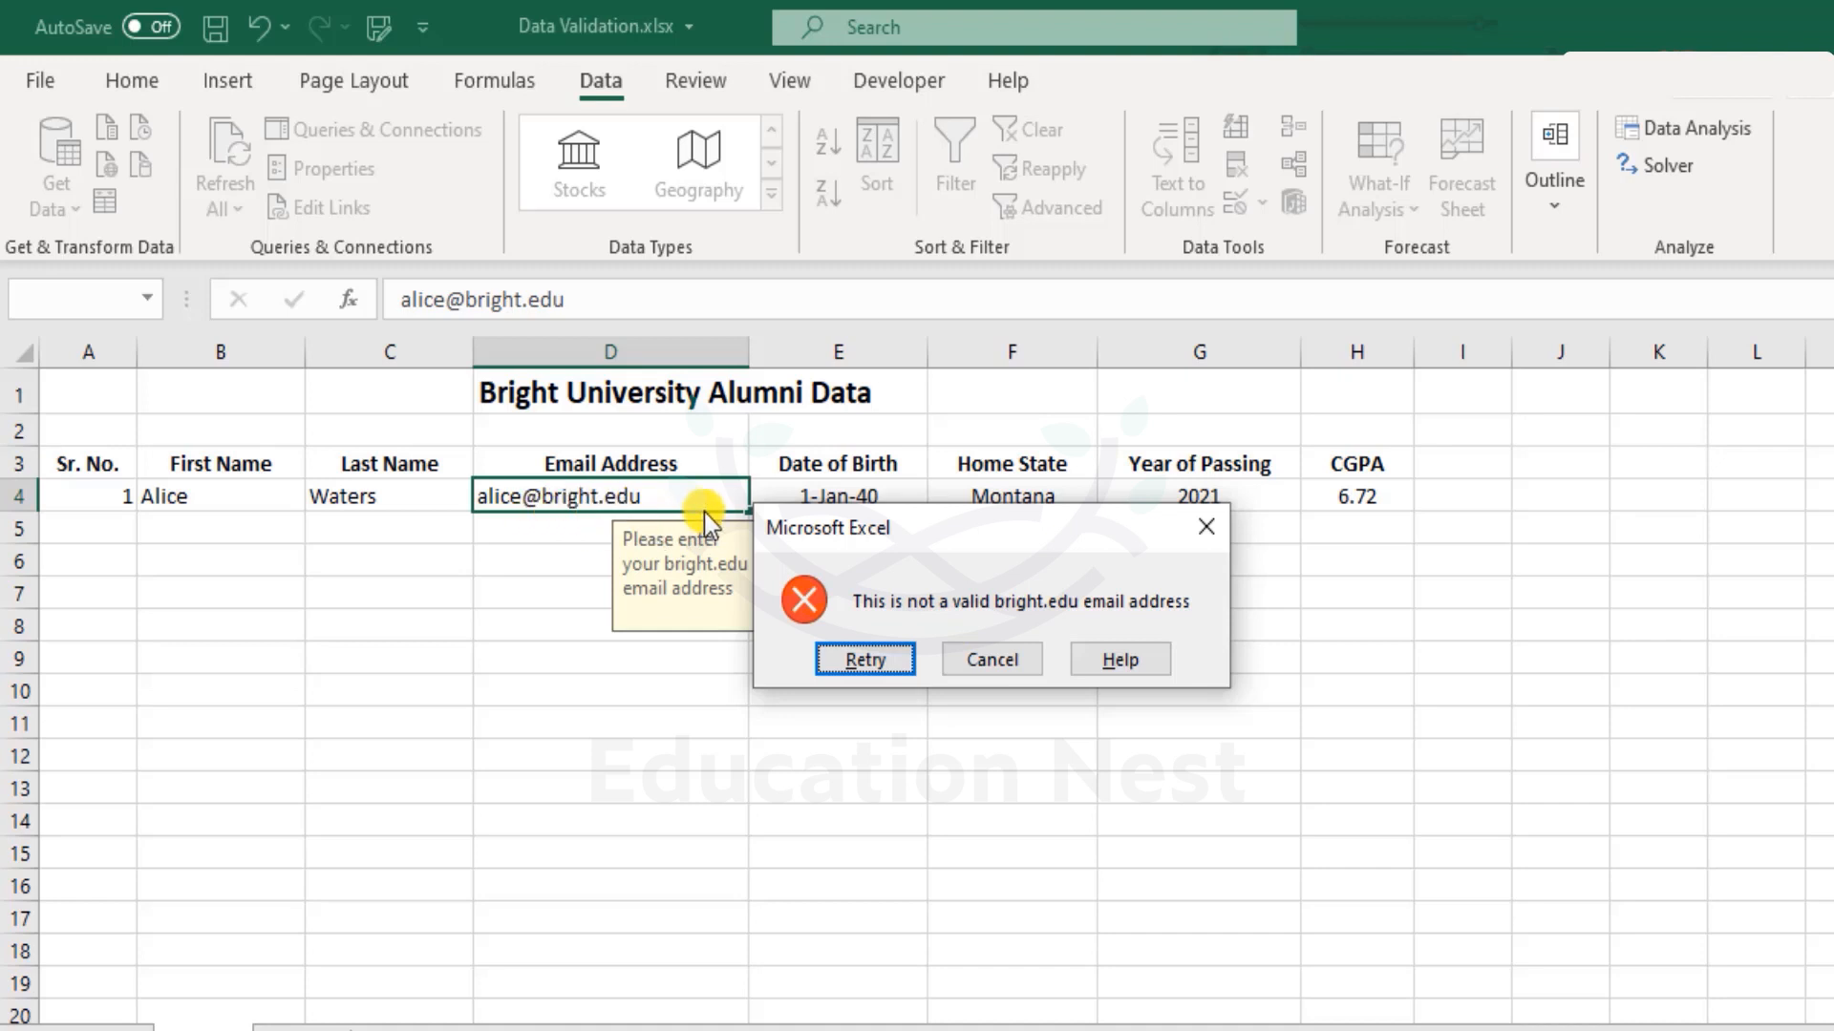
Cancel the rejected entry and inspect D4's custom validation formula.
left_click(999, 664)
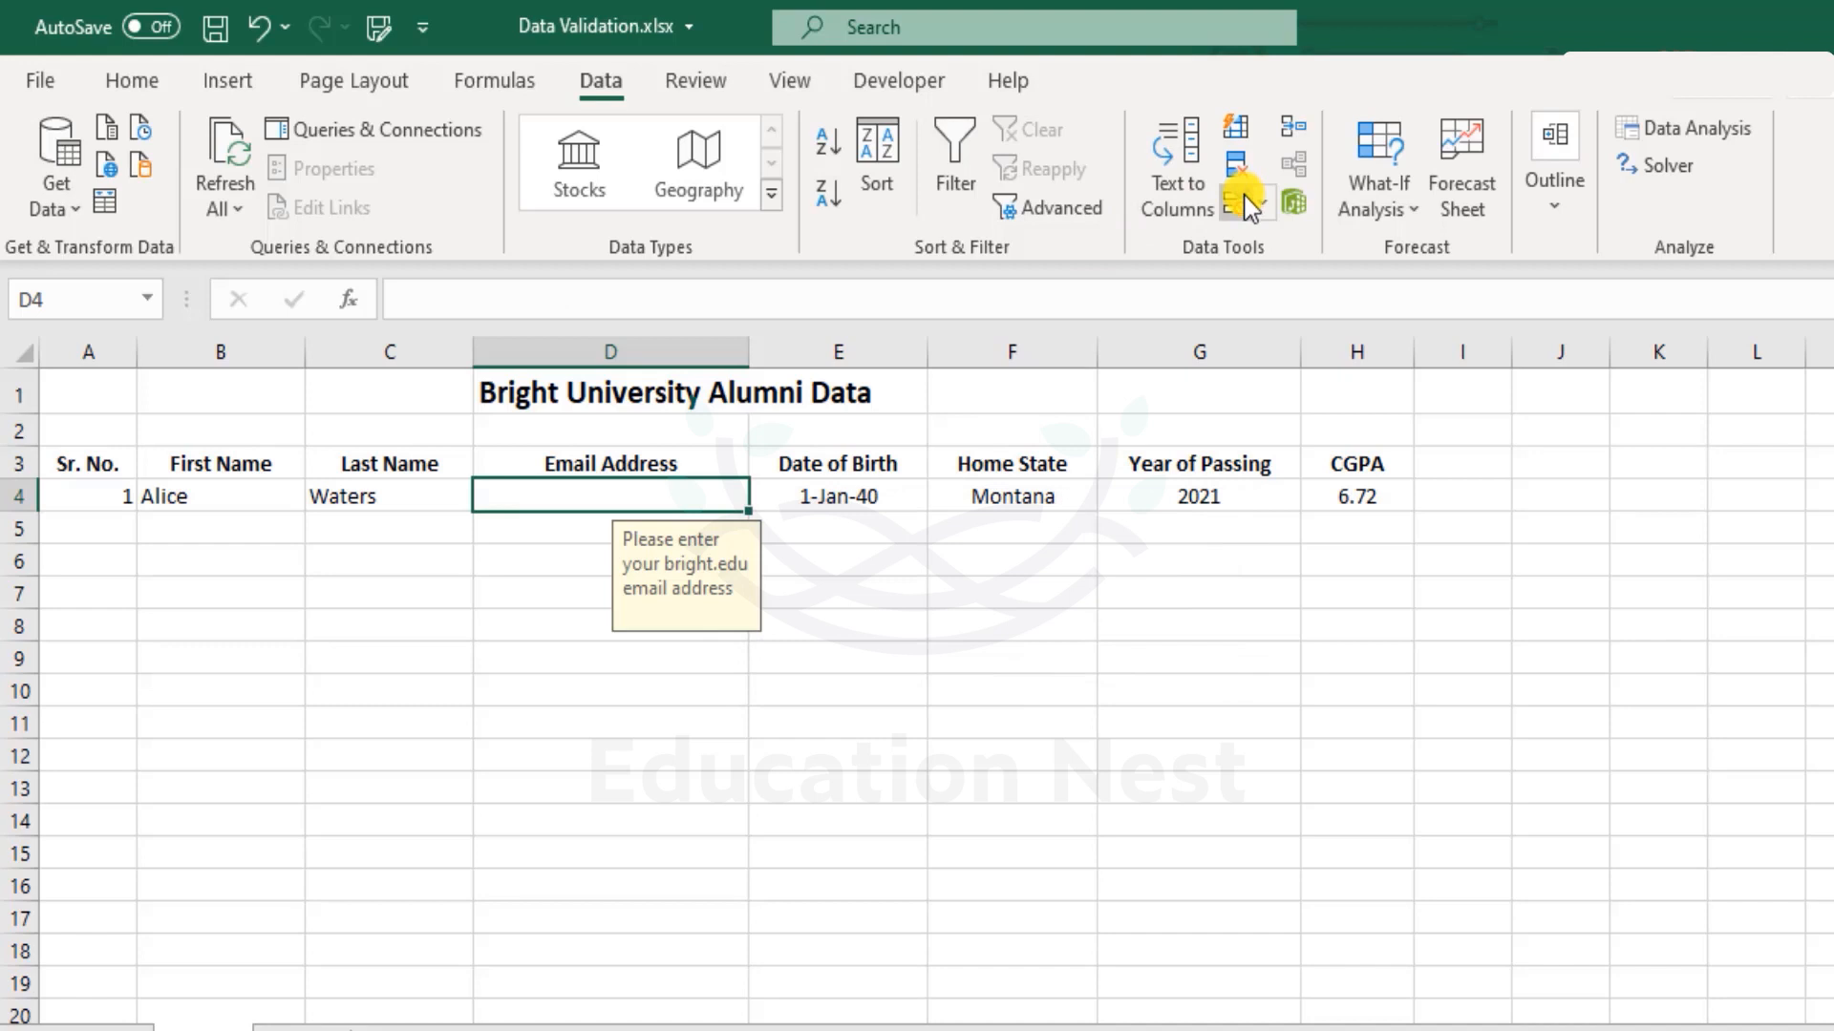
left_click(1240, 203)
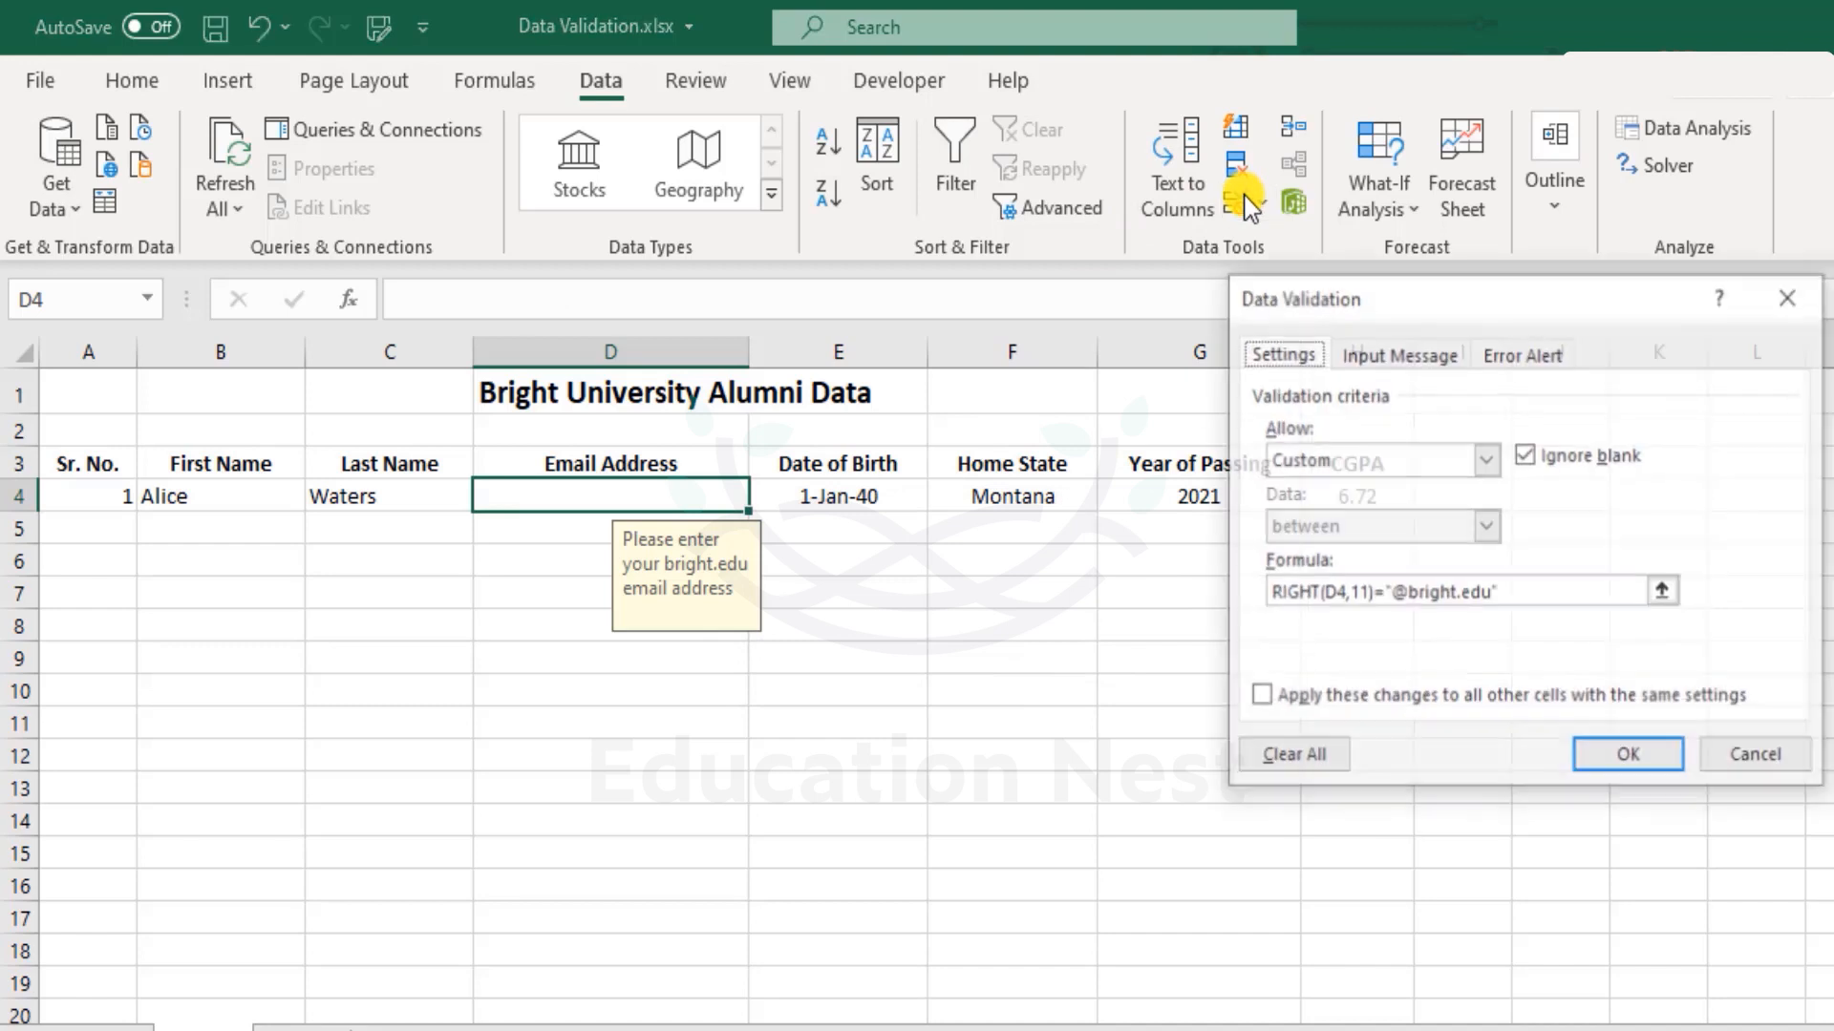
left_click(1514, 599)
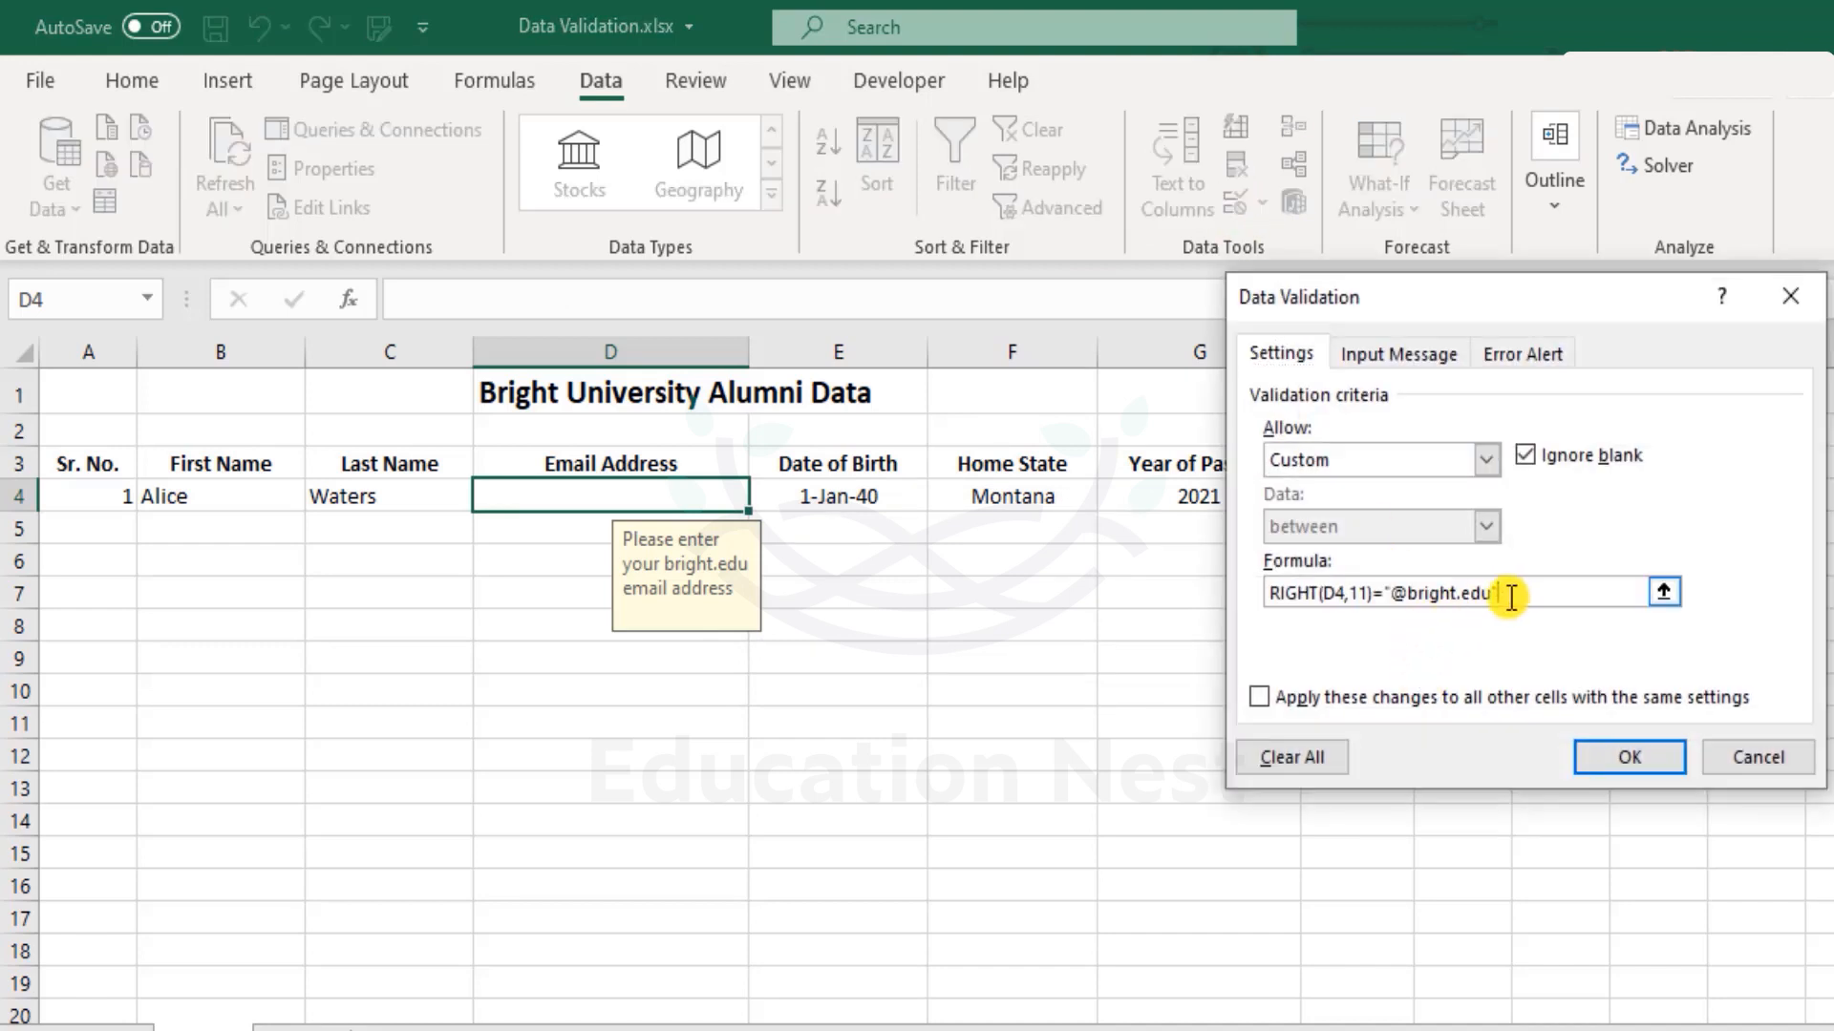
left_click(1274, 596)
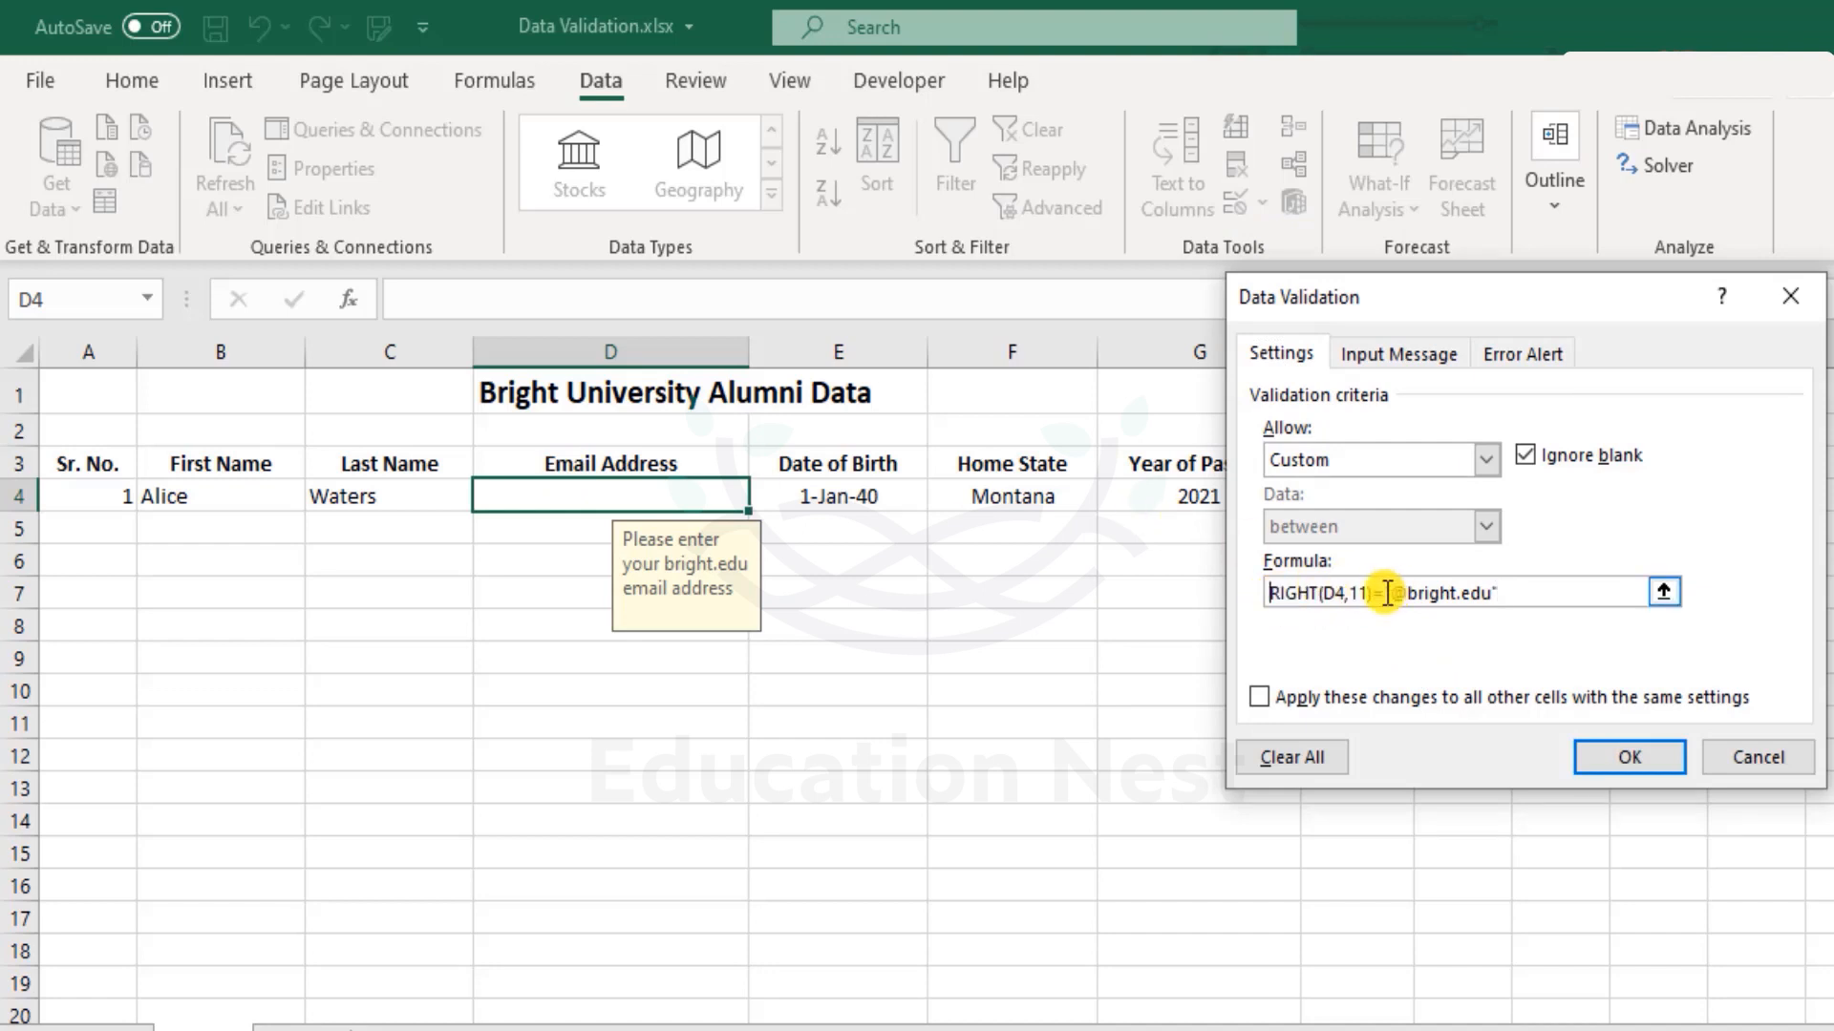
left_click(1604, 759)
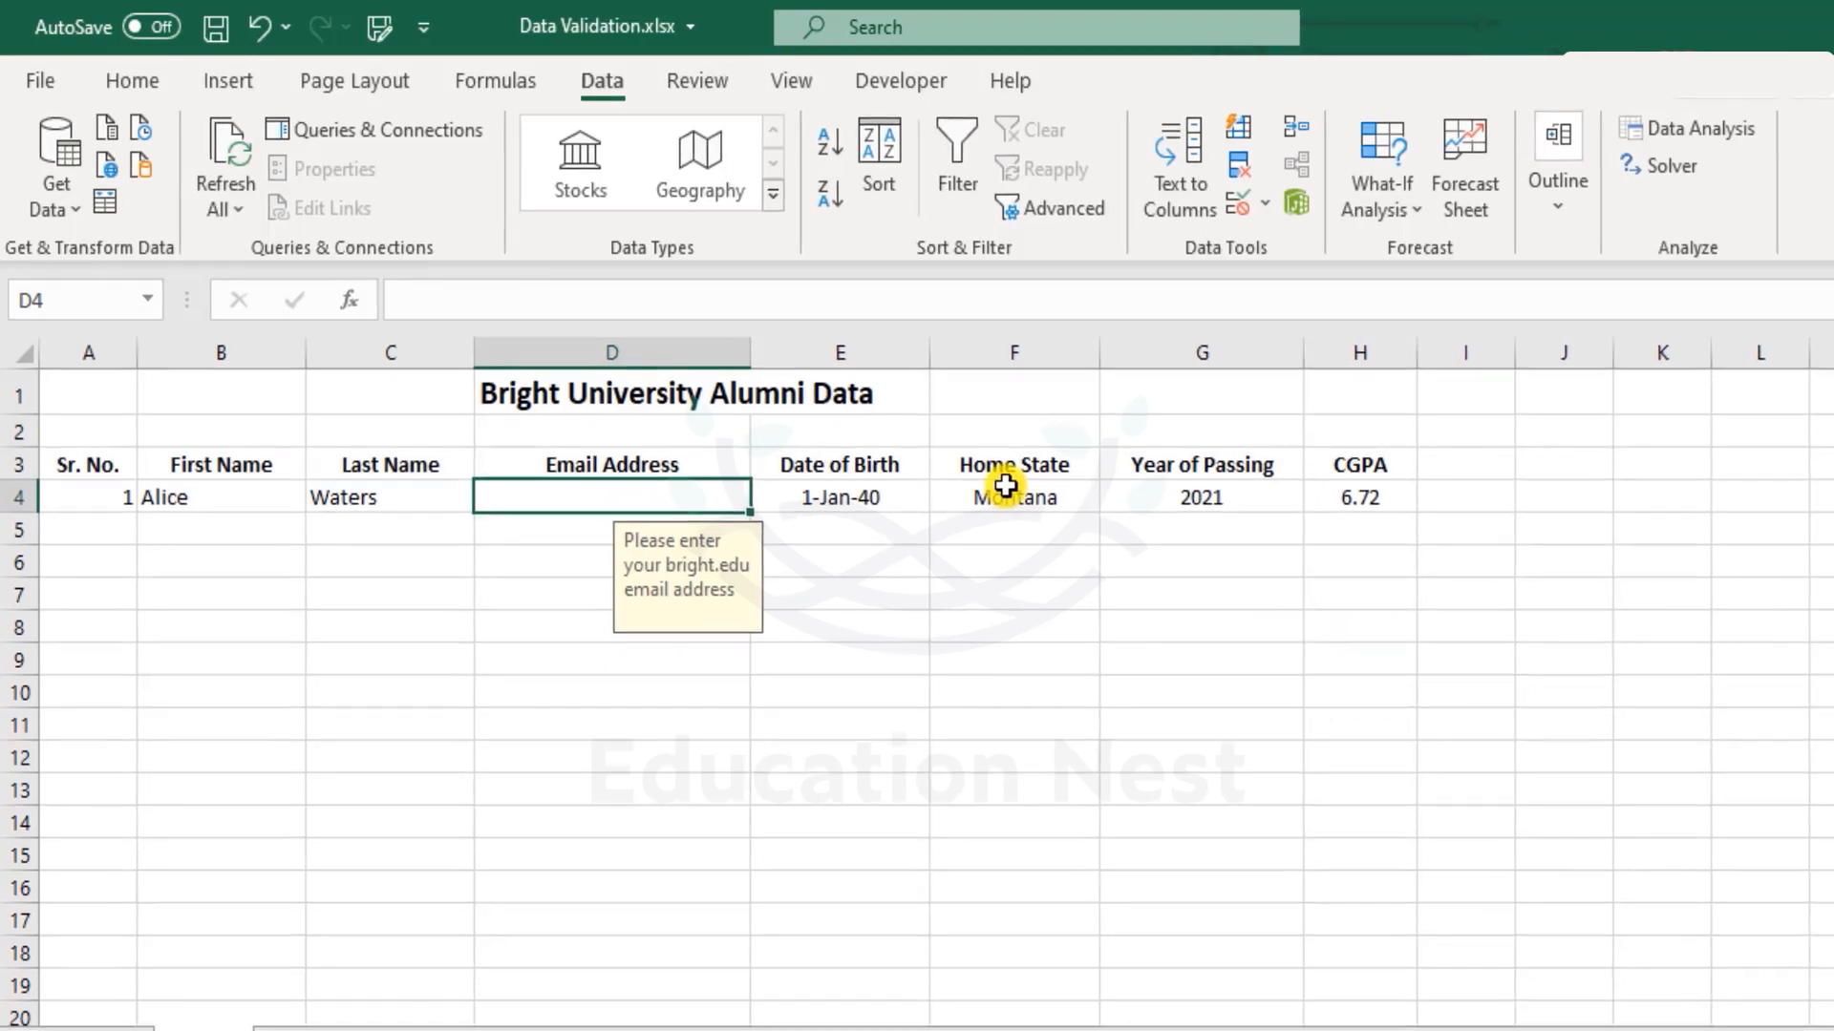
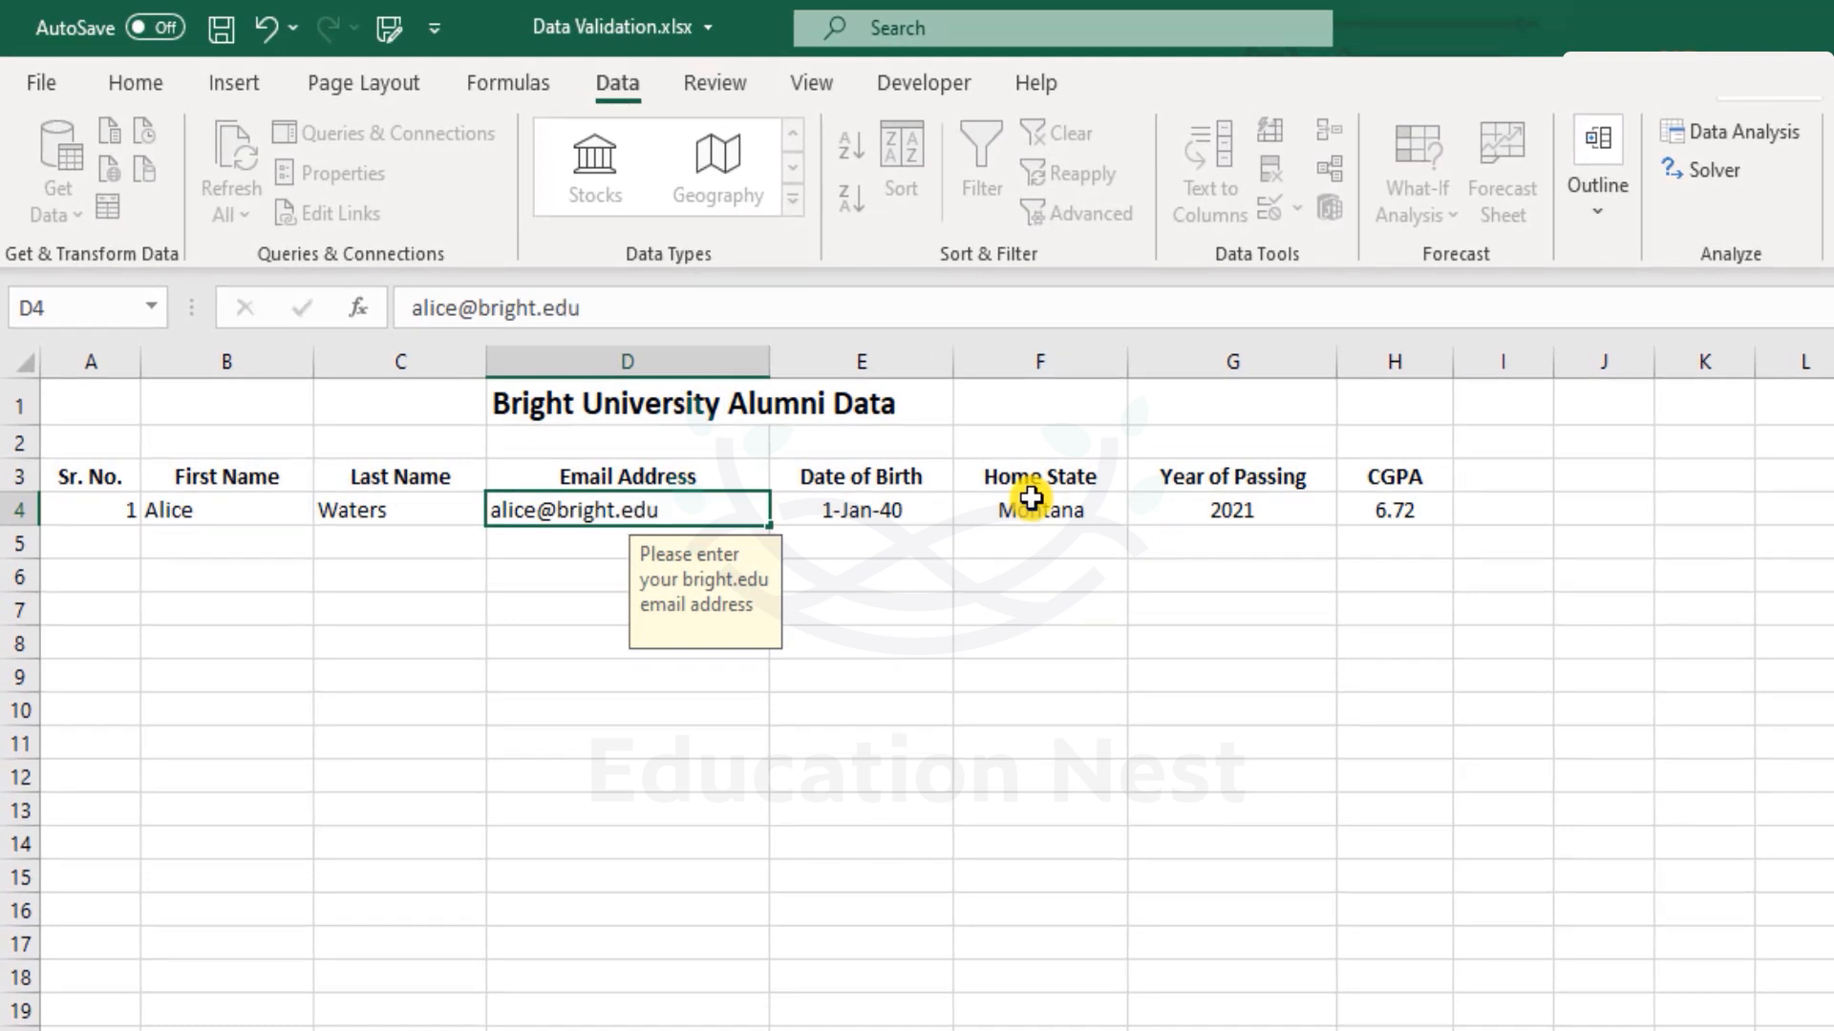
Enter an e-mail address in D4 and undo its automatic hyperlink.
key("Return")
key("Up")
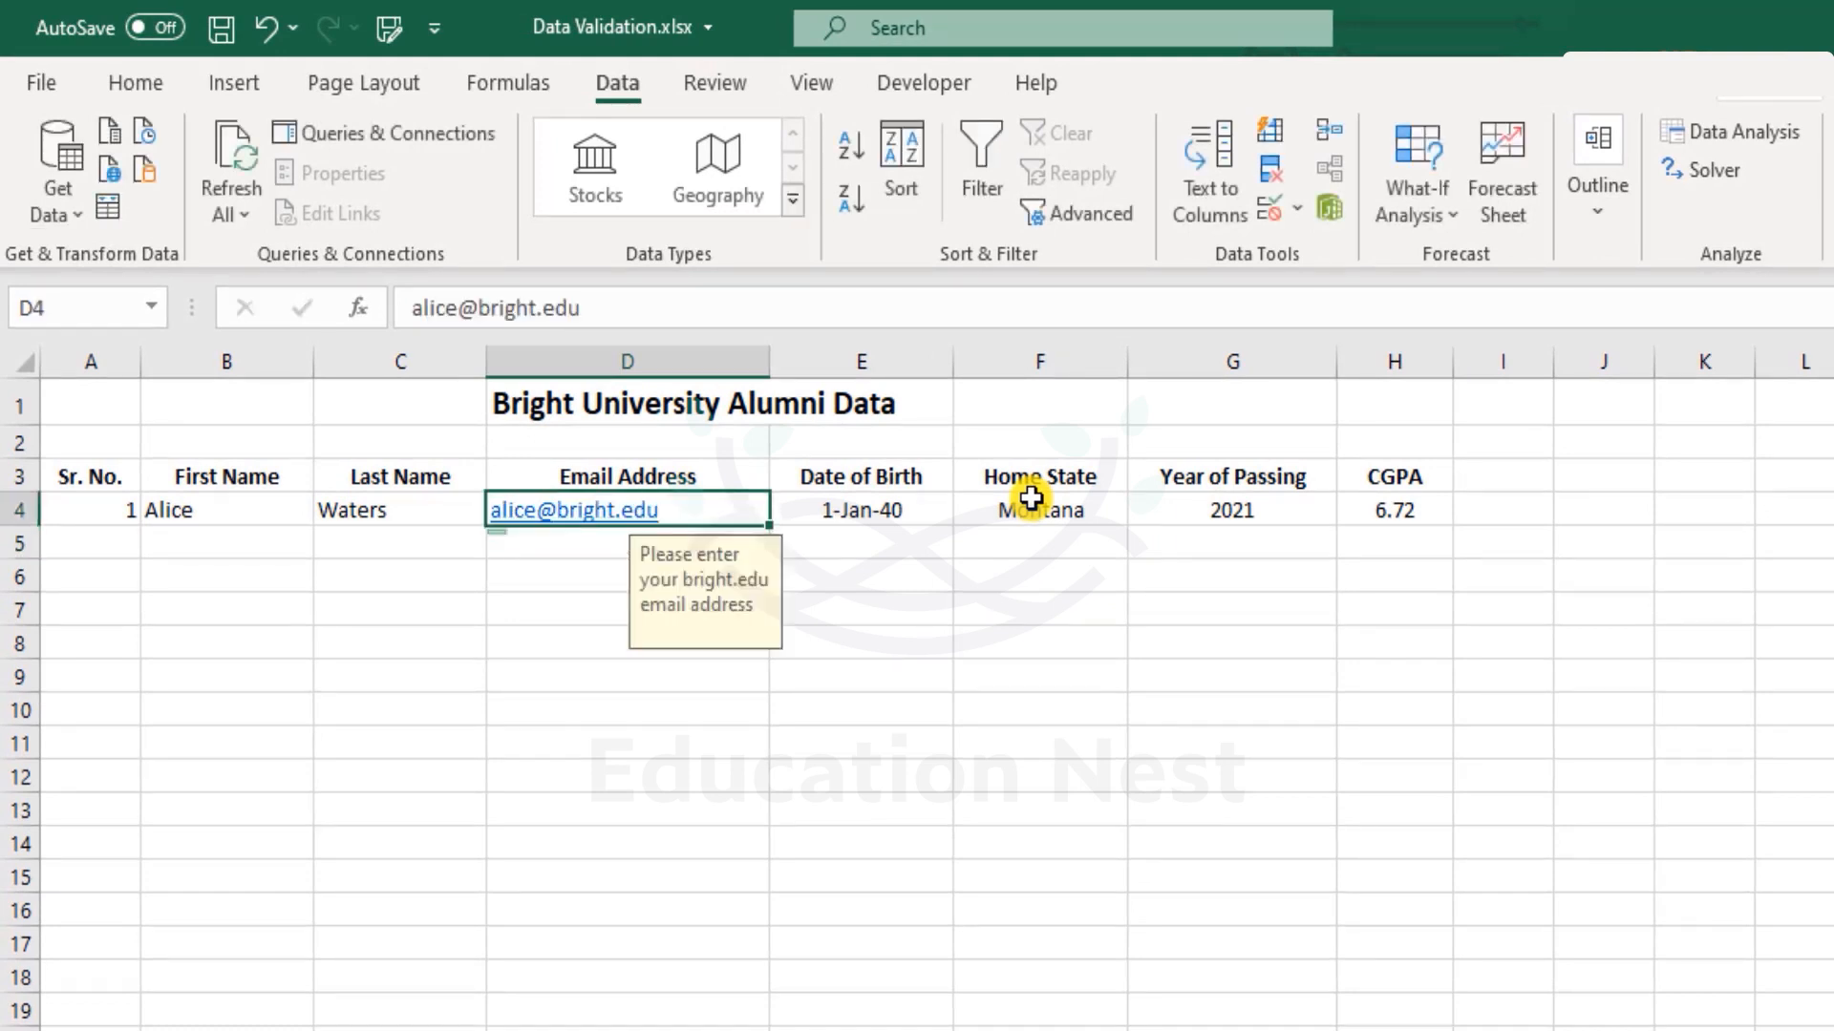
key("ctrl+z")
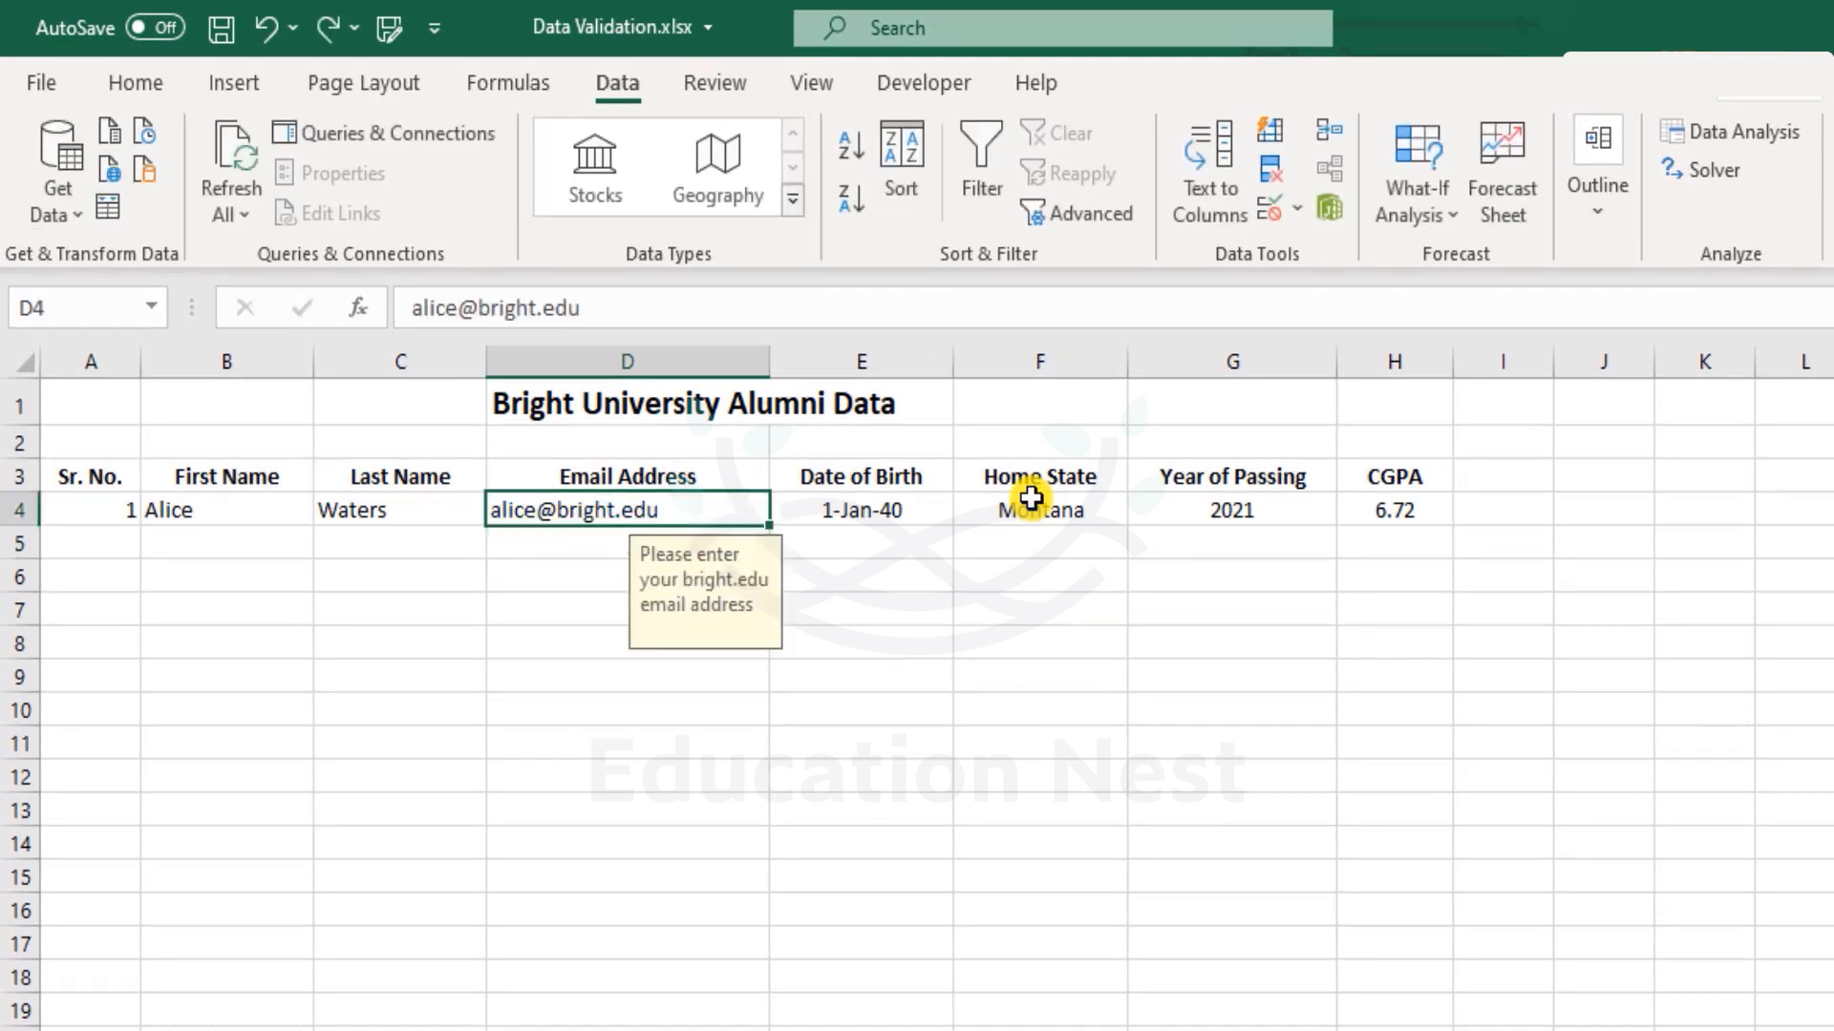
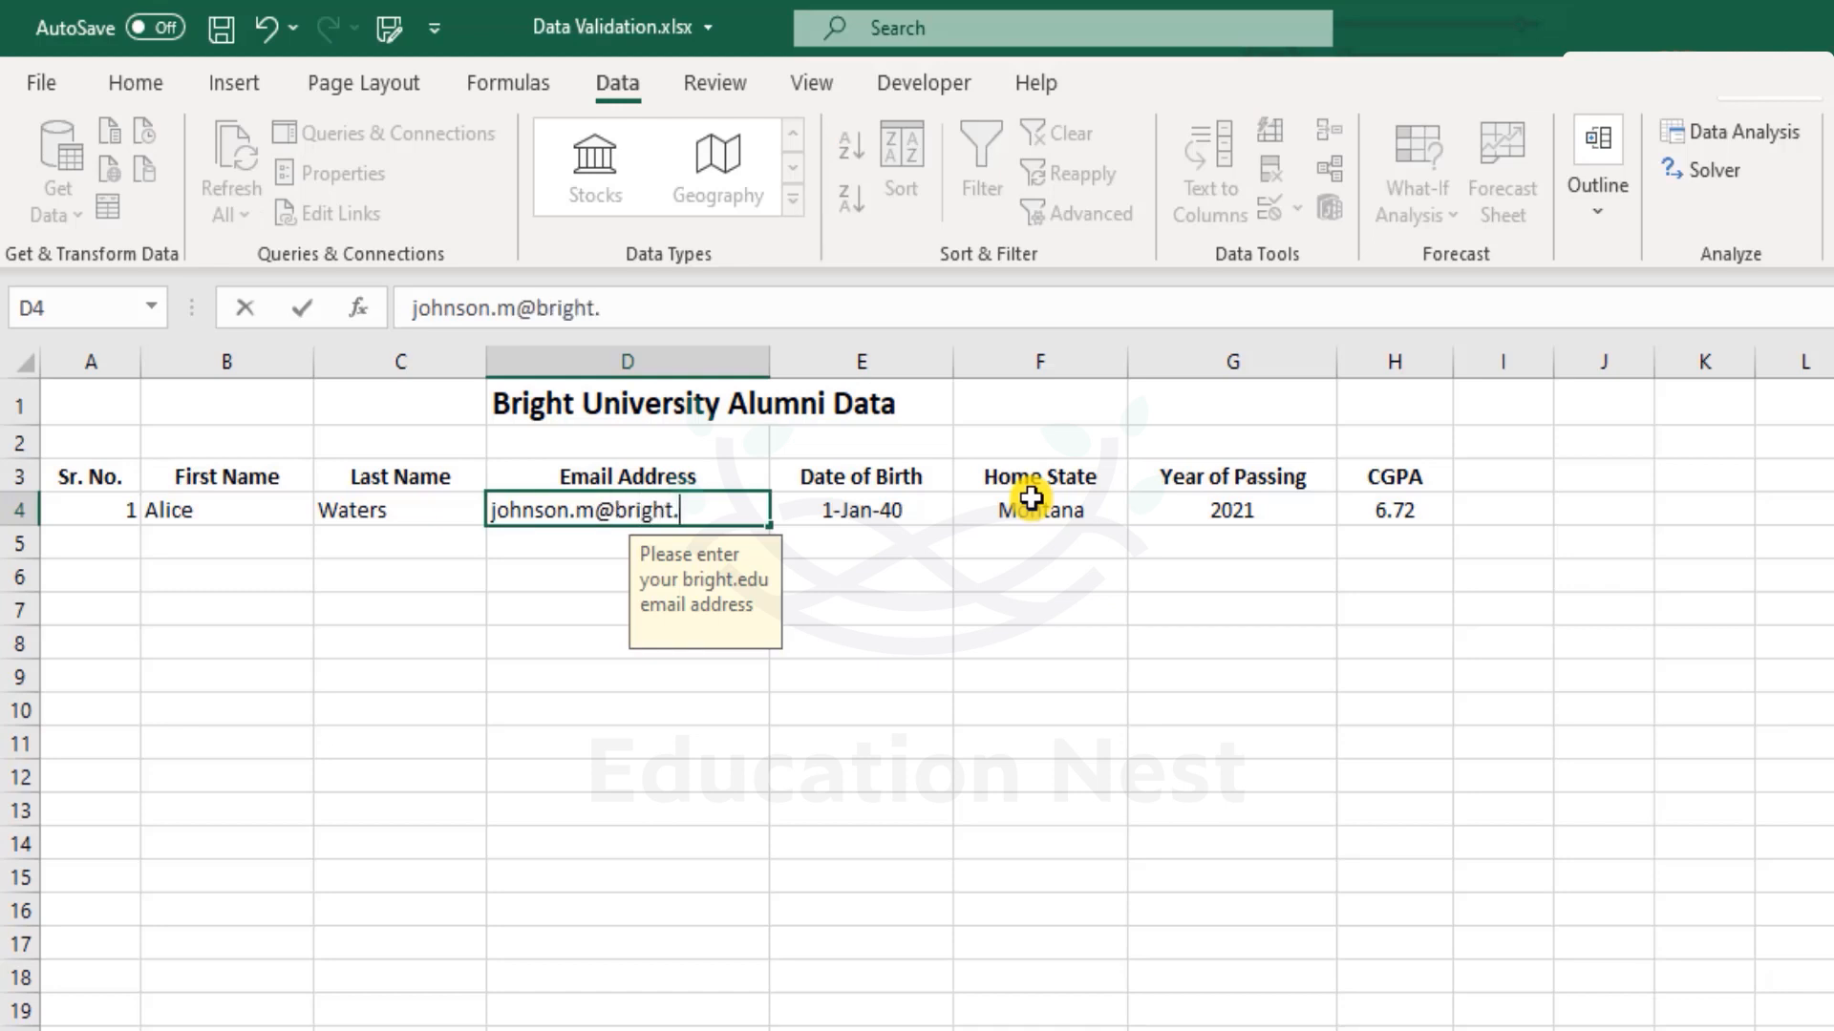
key("Return")
key("Up")
key("Down")
key("Down")
key("Up")
key("Up")
key("F2")
key("Return")
key("Return")
key("BackSpace")
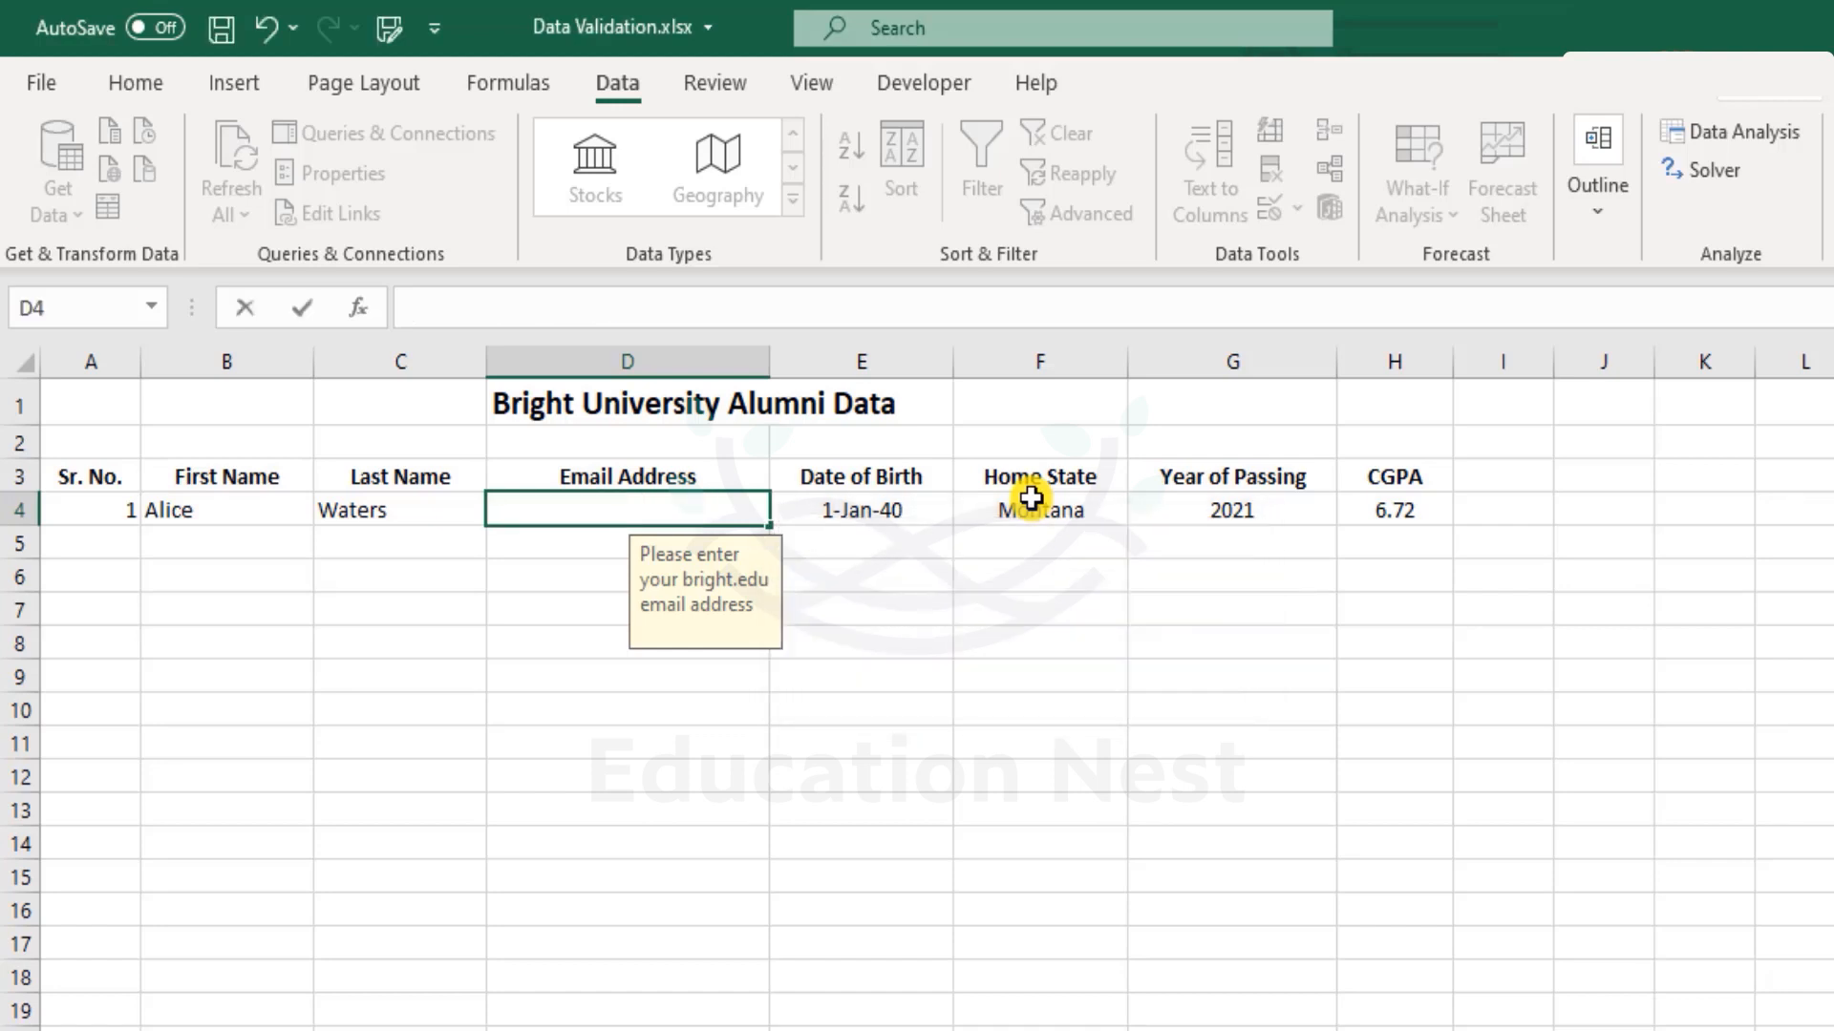
key("ctrl+z")
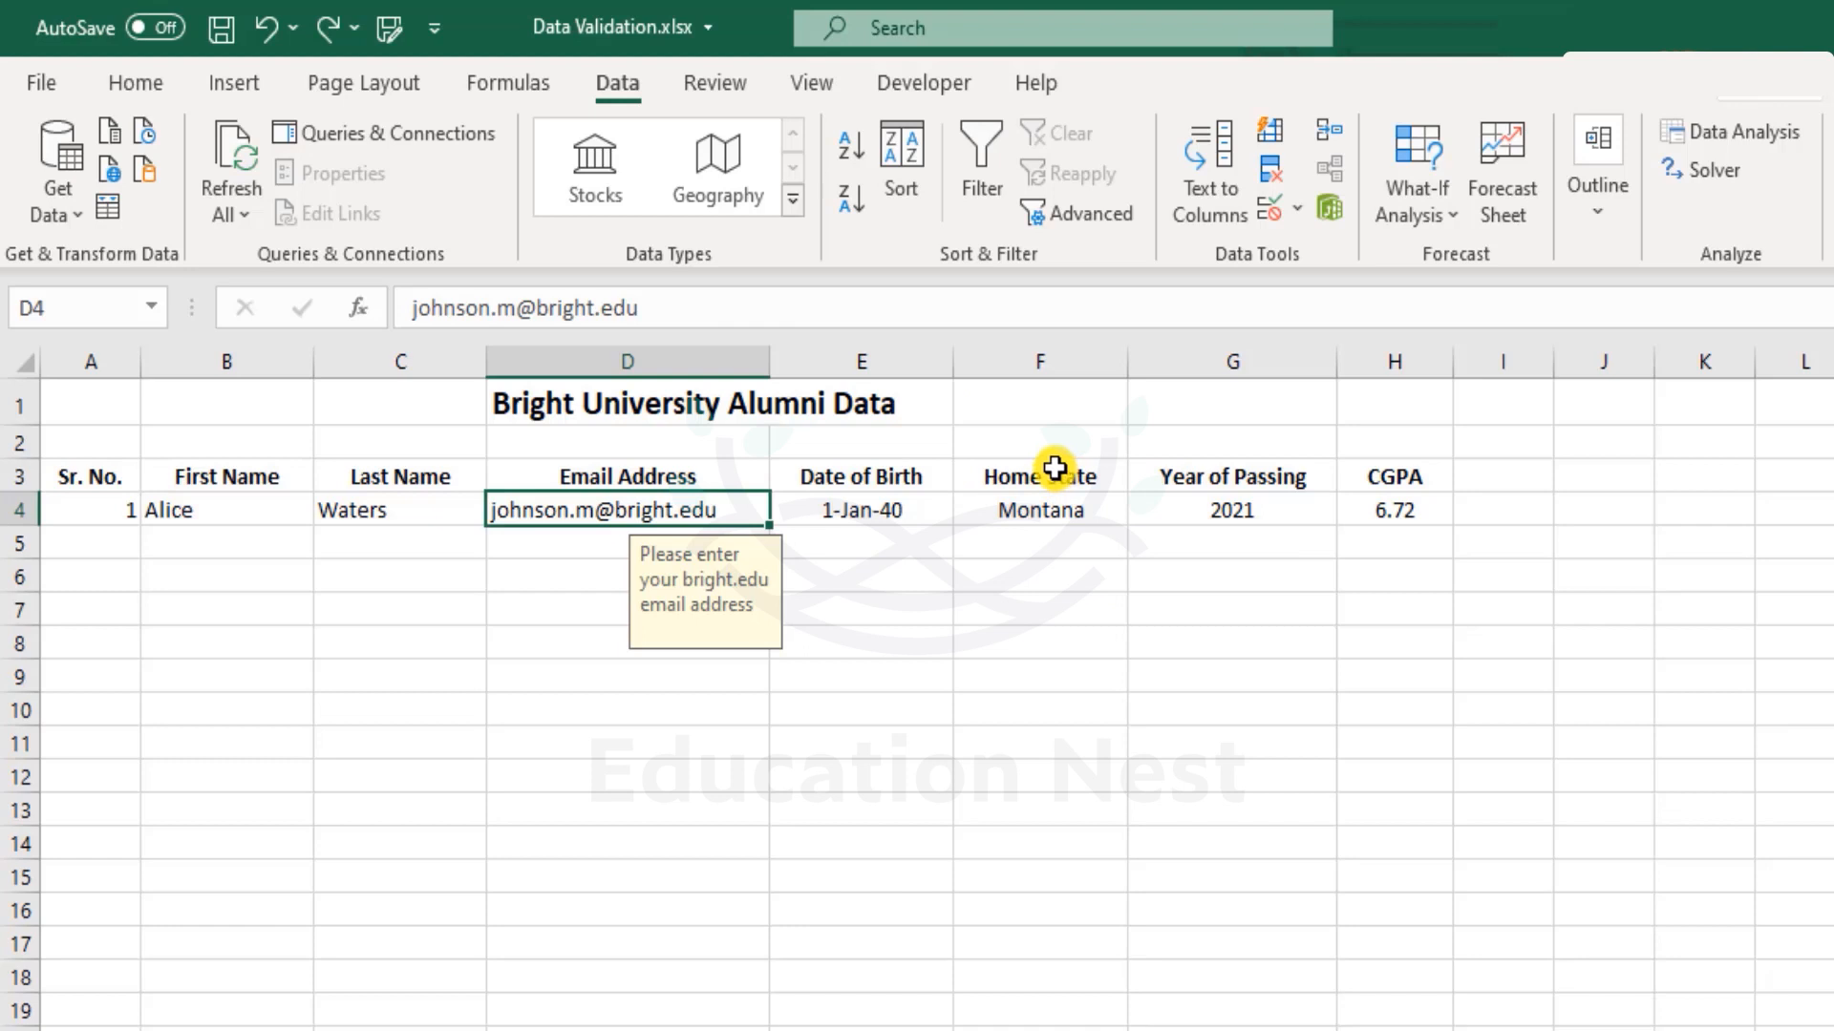
key("Delete")
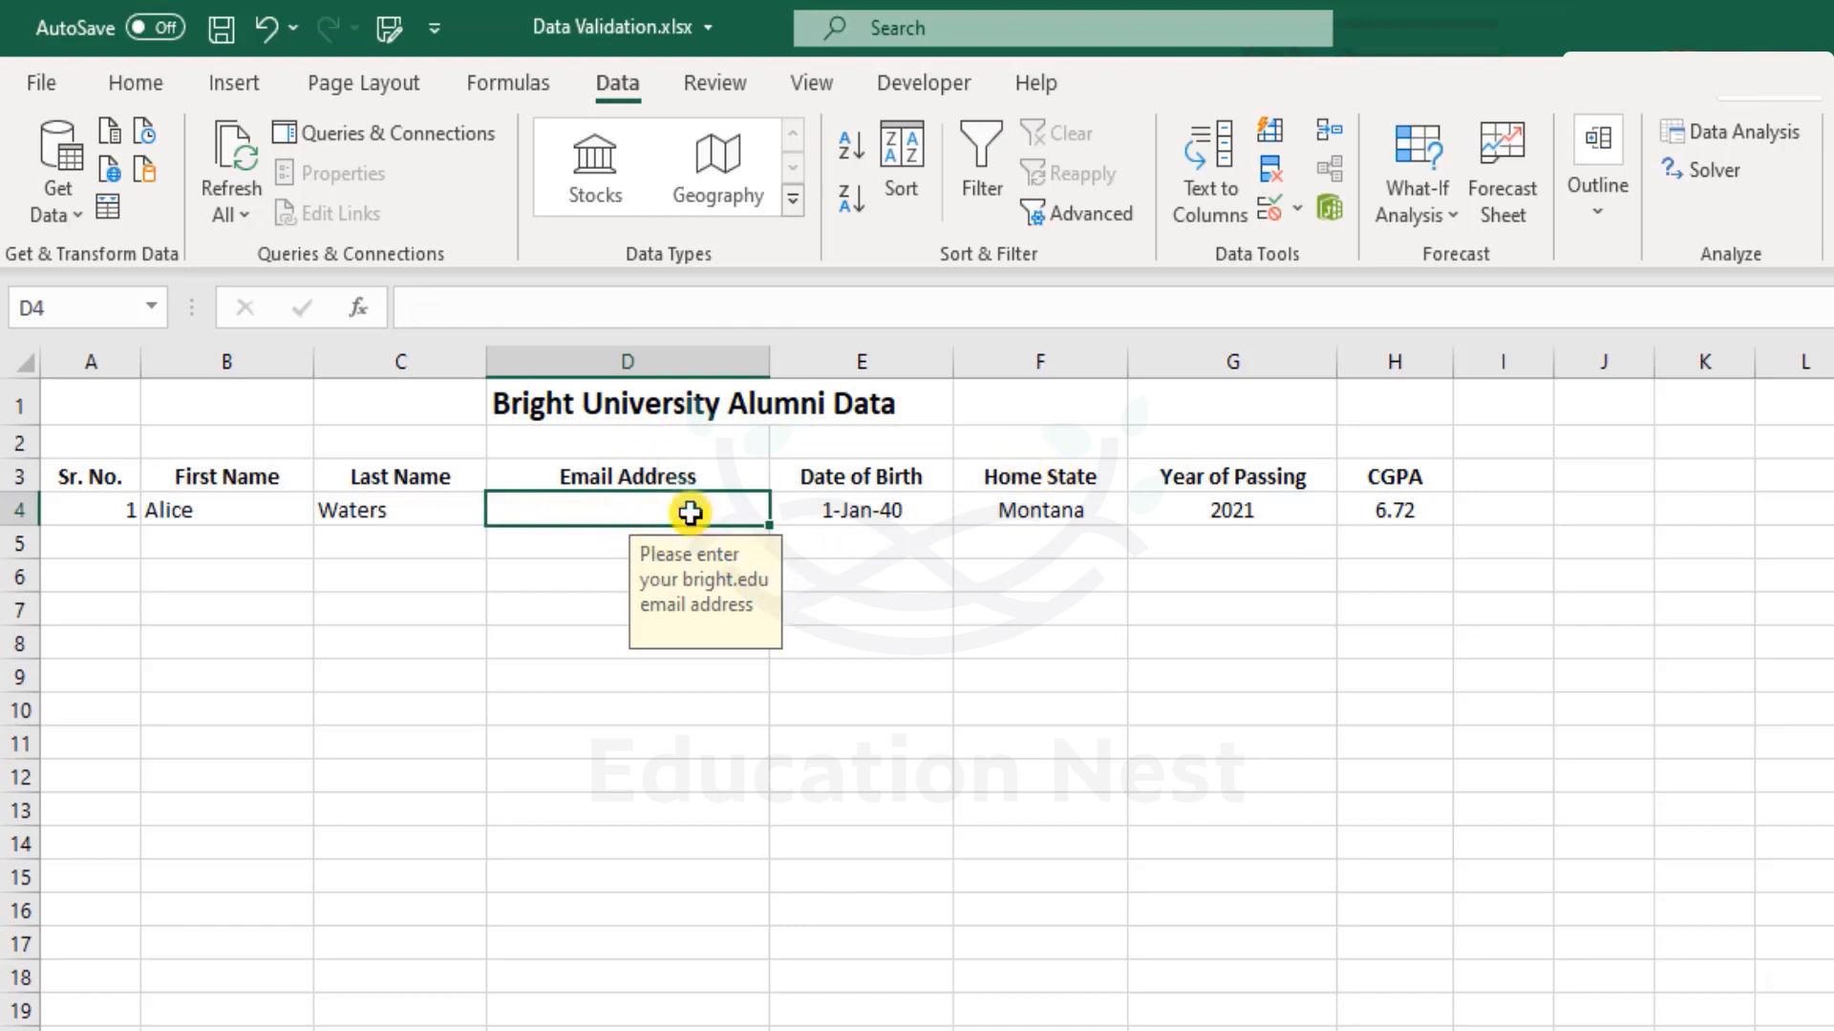
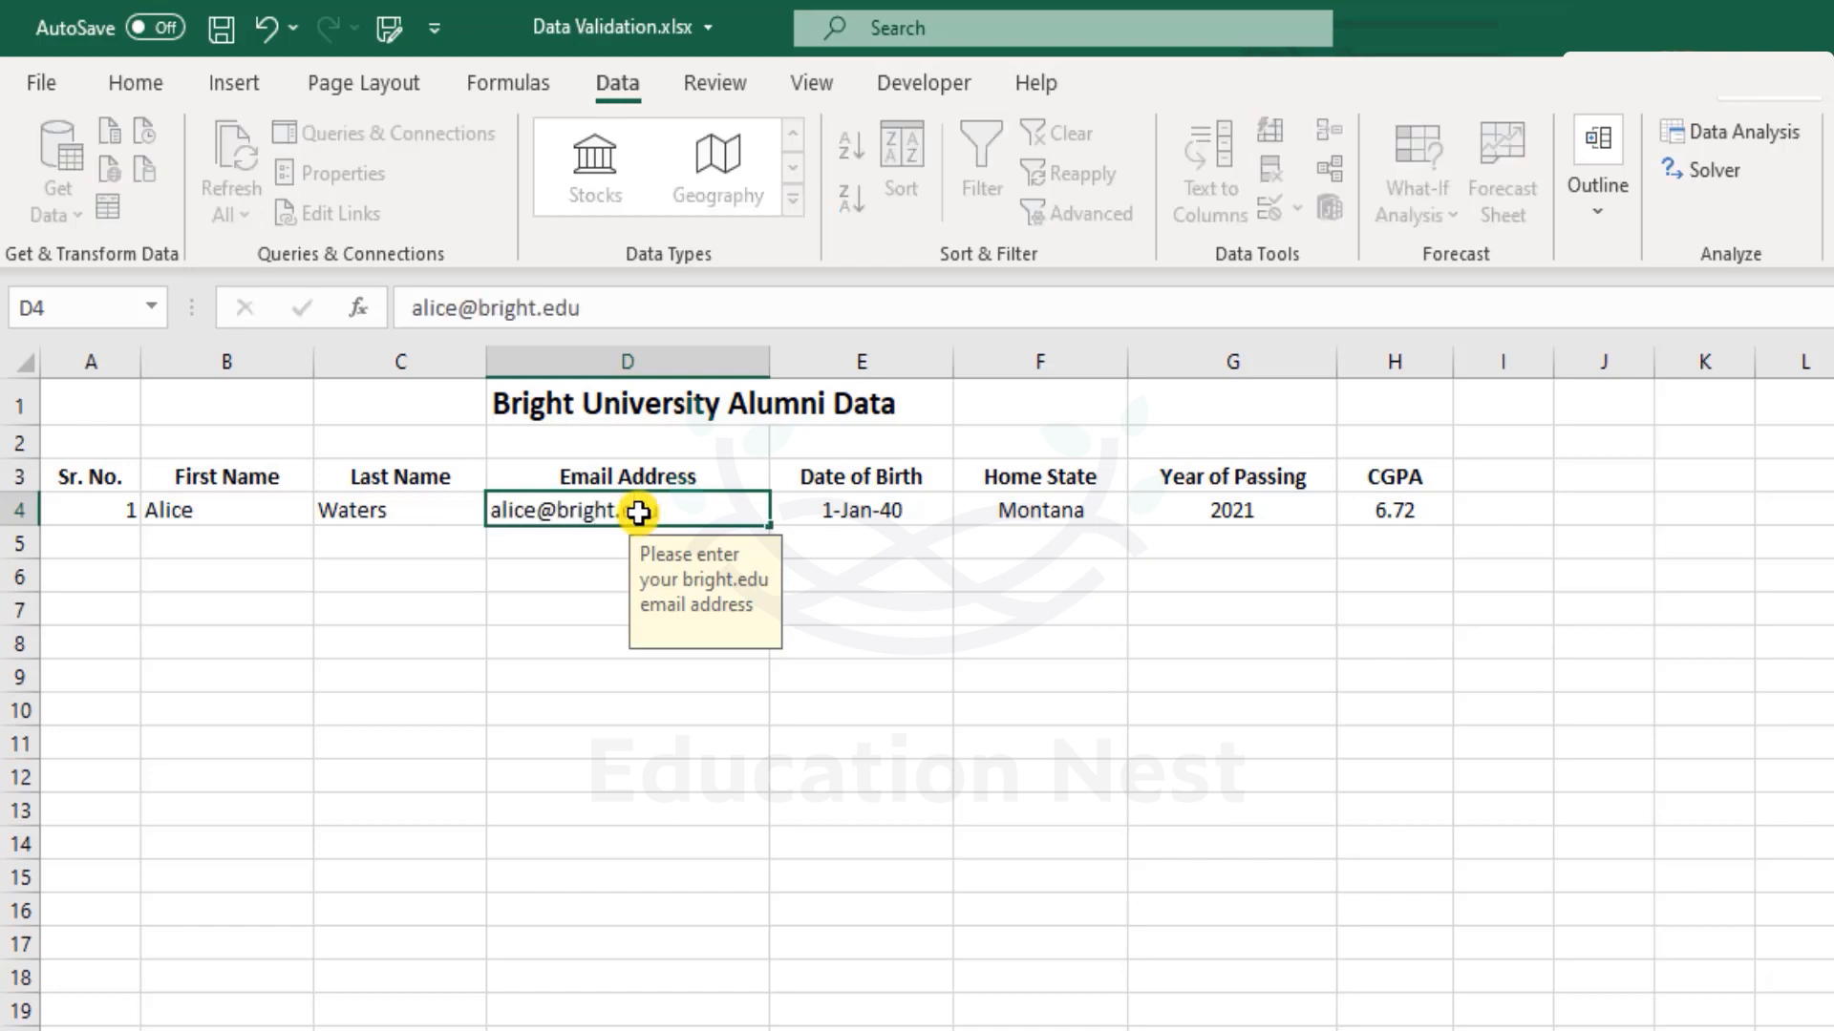
key("Return")
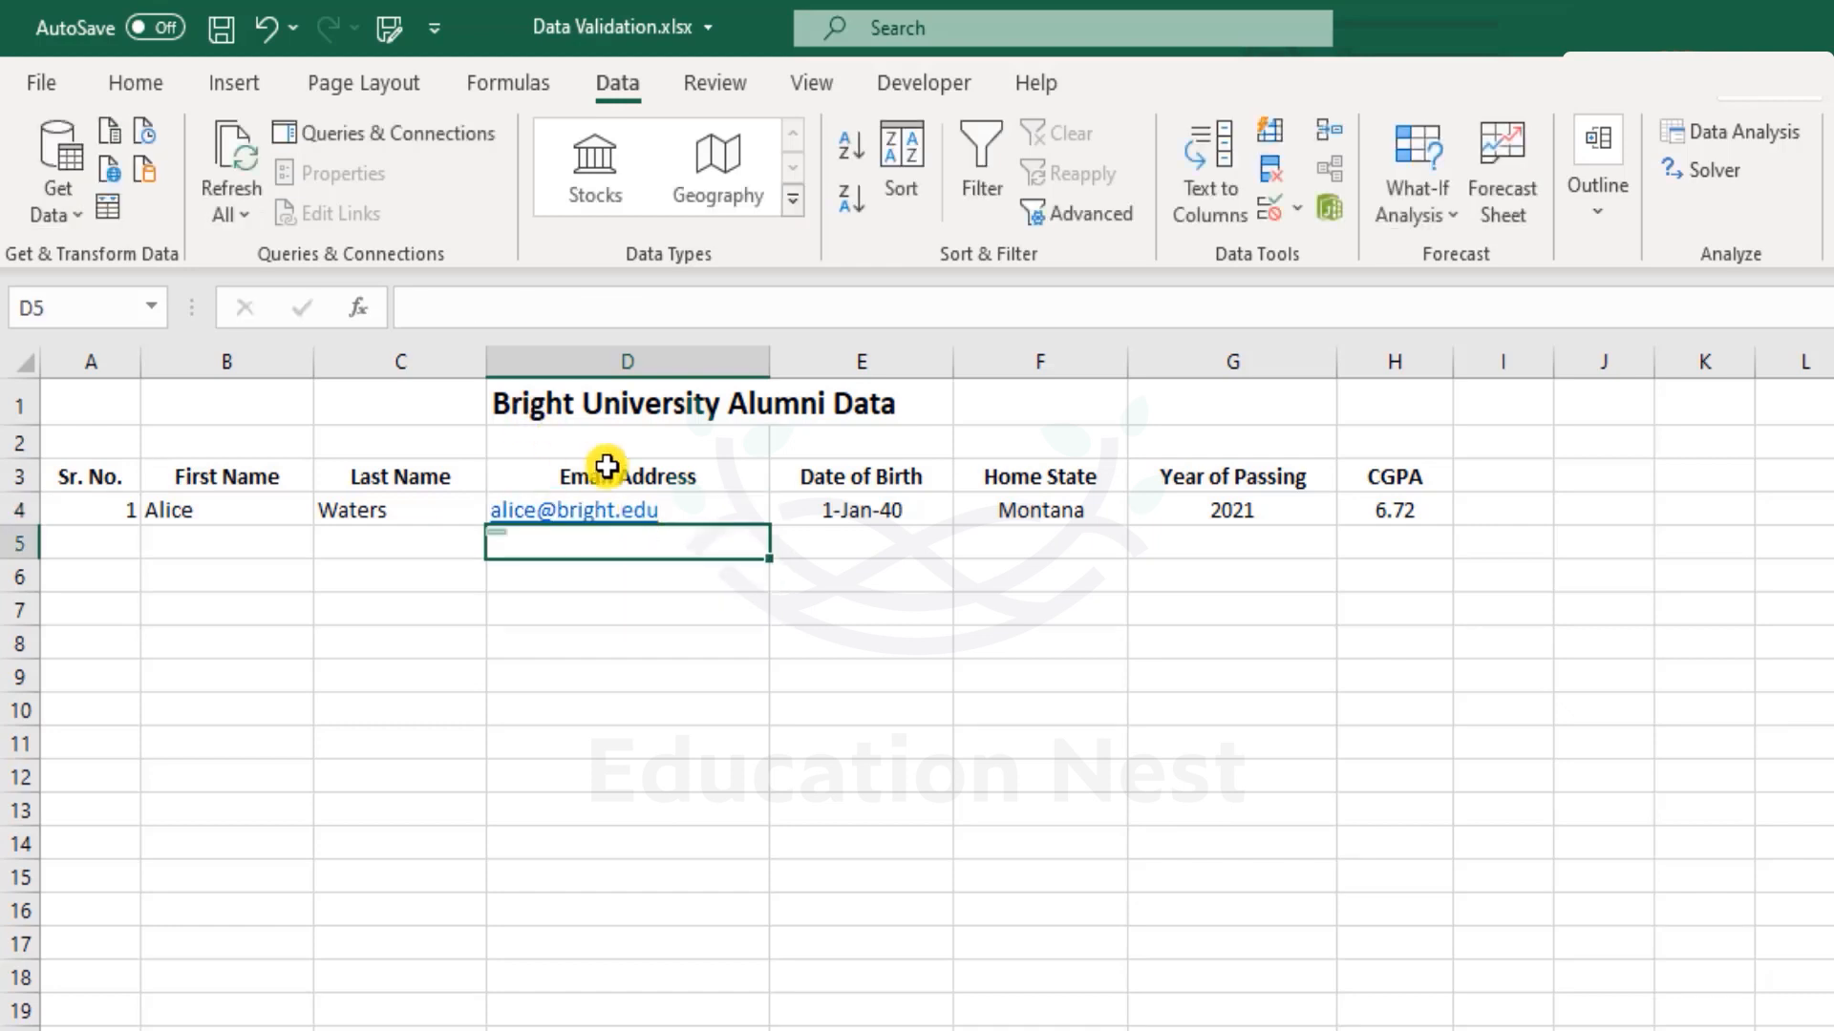
left_click(733, 502)
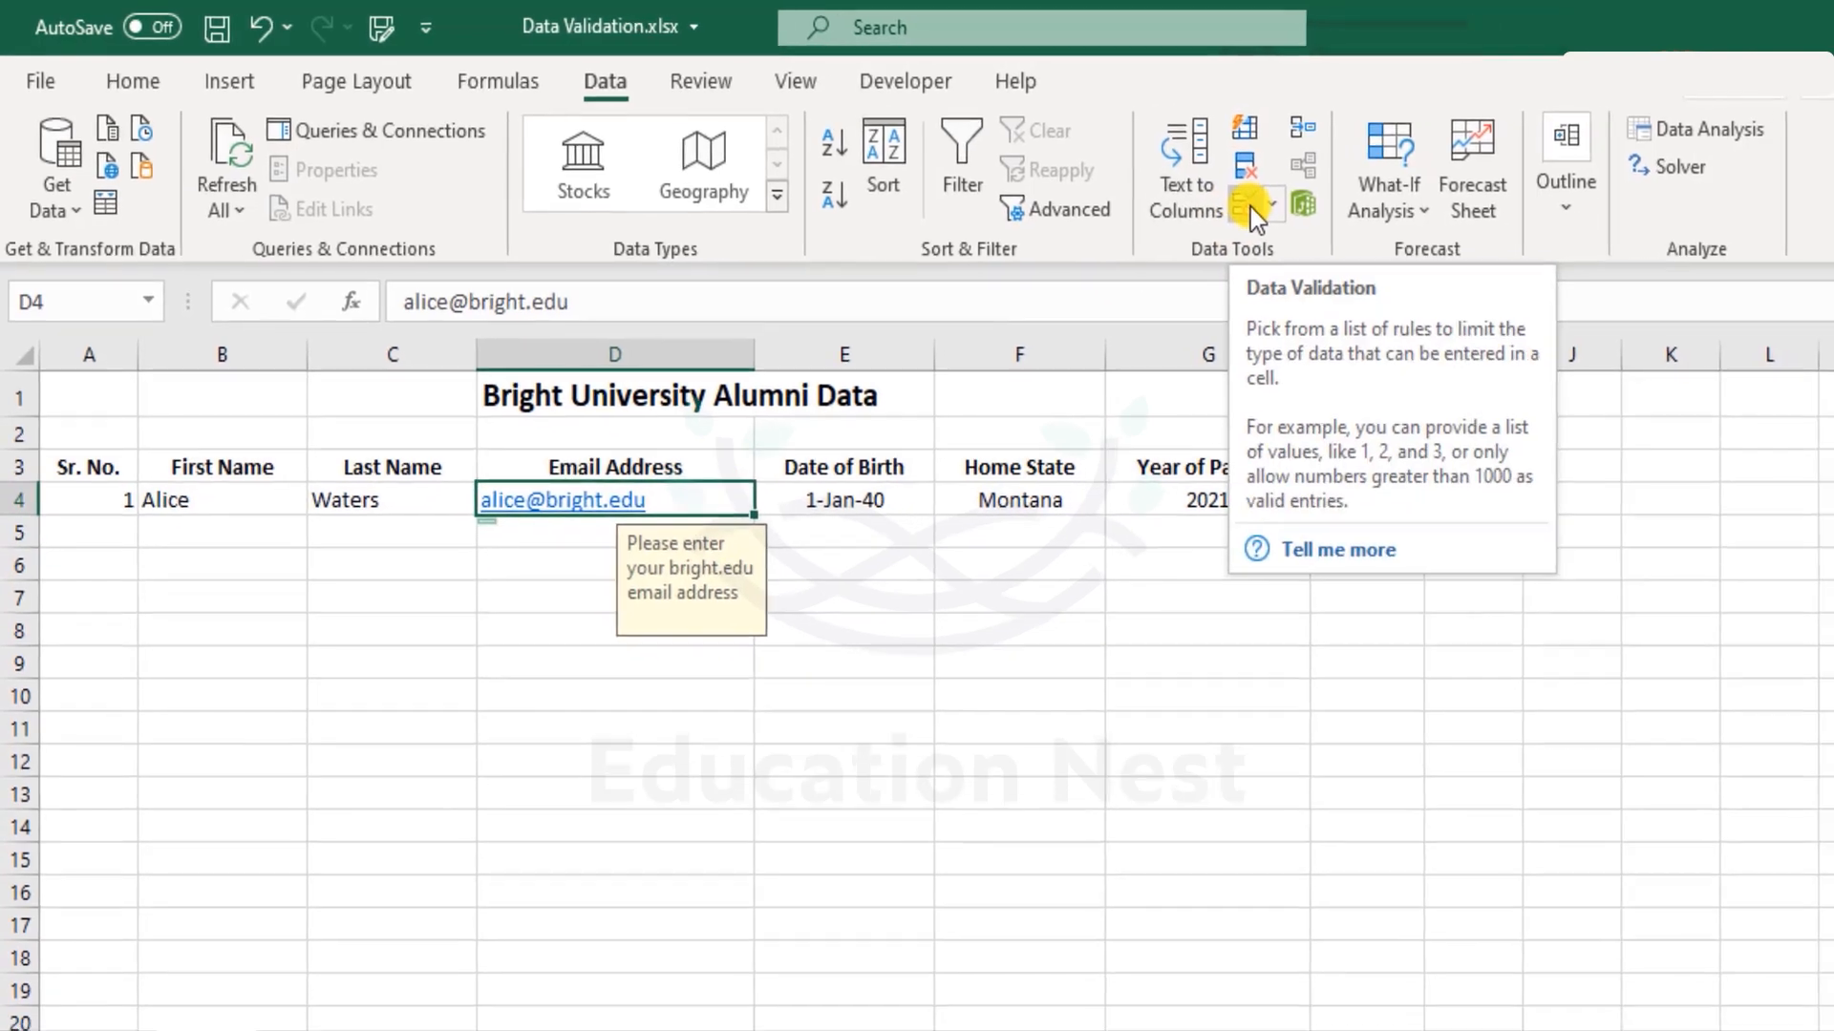
left_click(1246, 206)
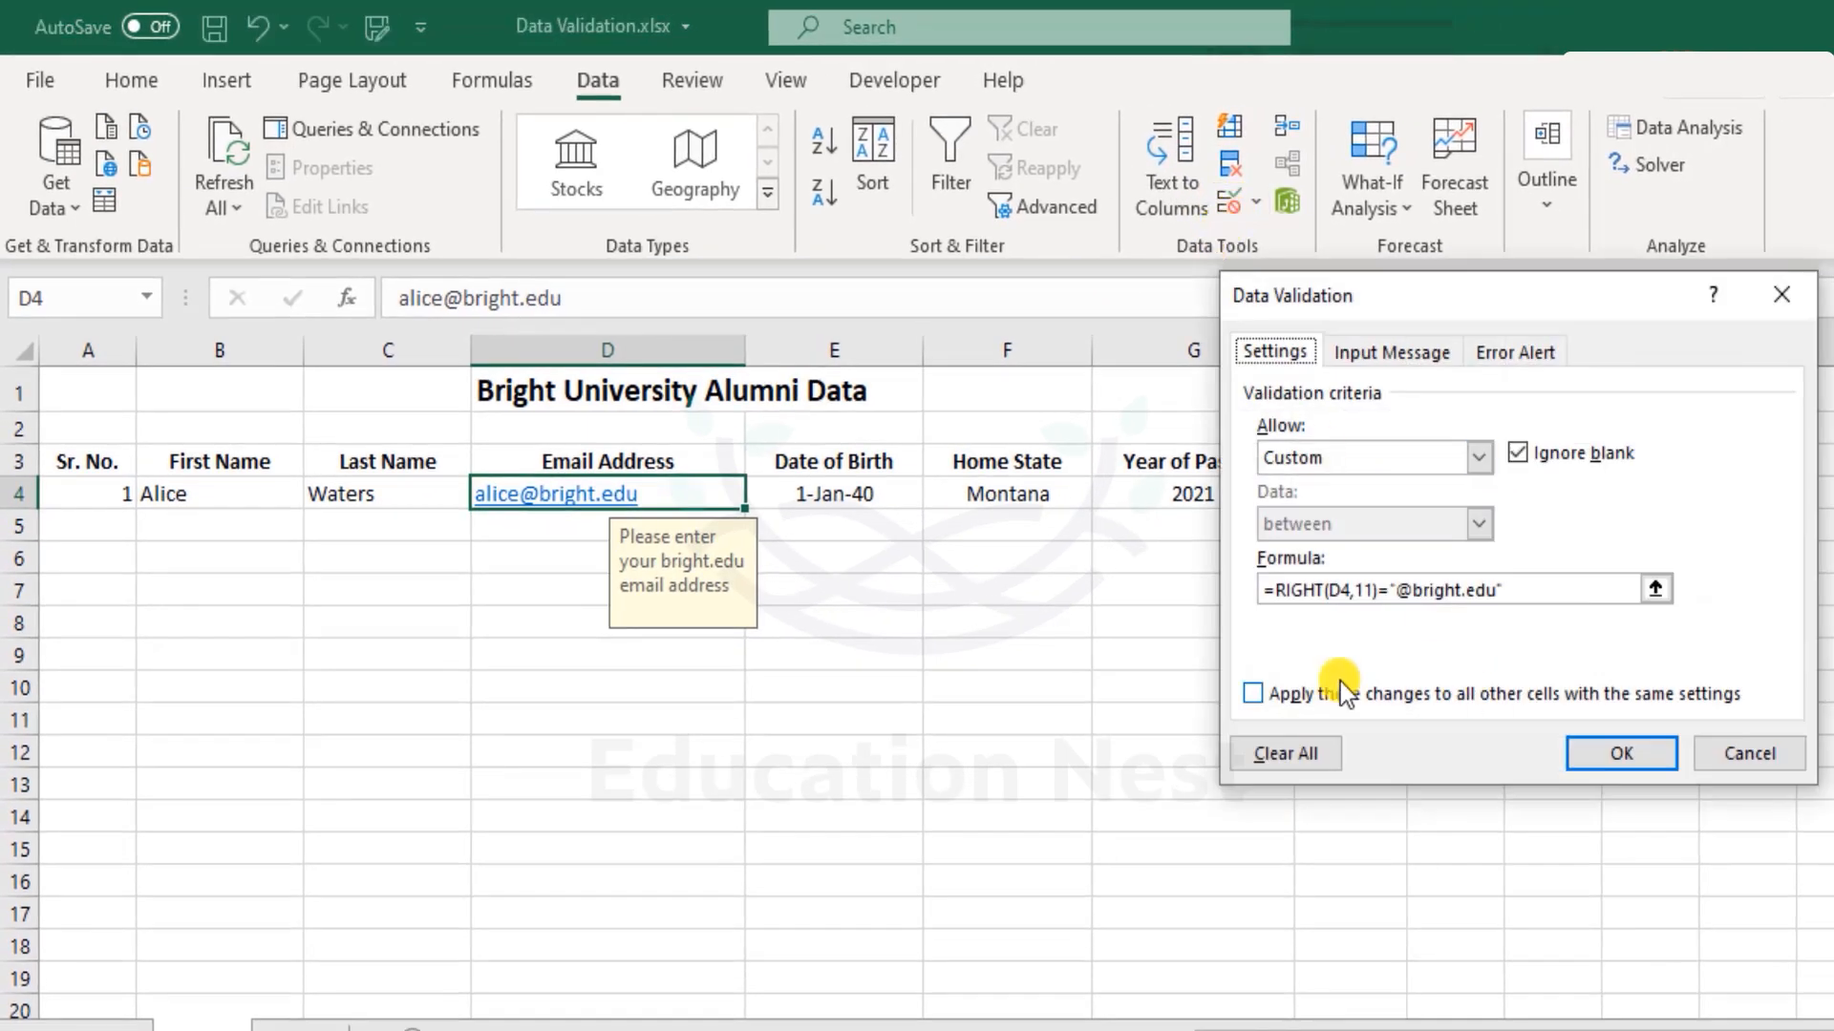
left_click(1584, 592)
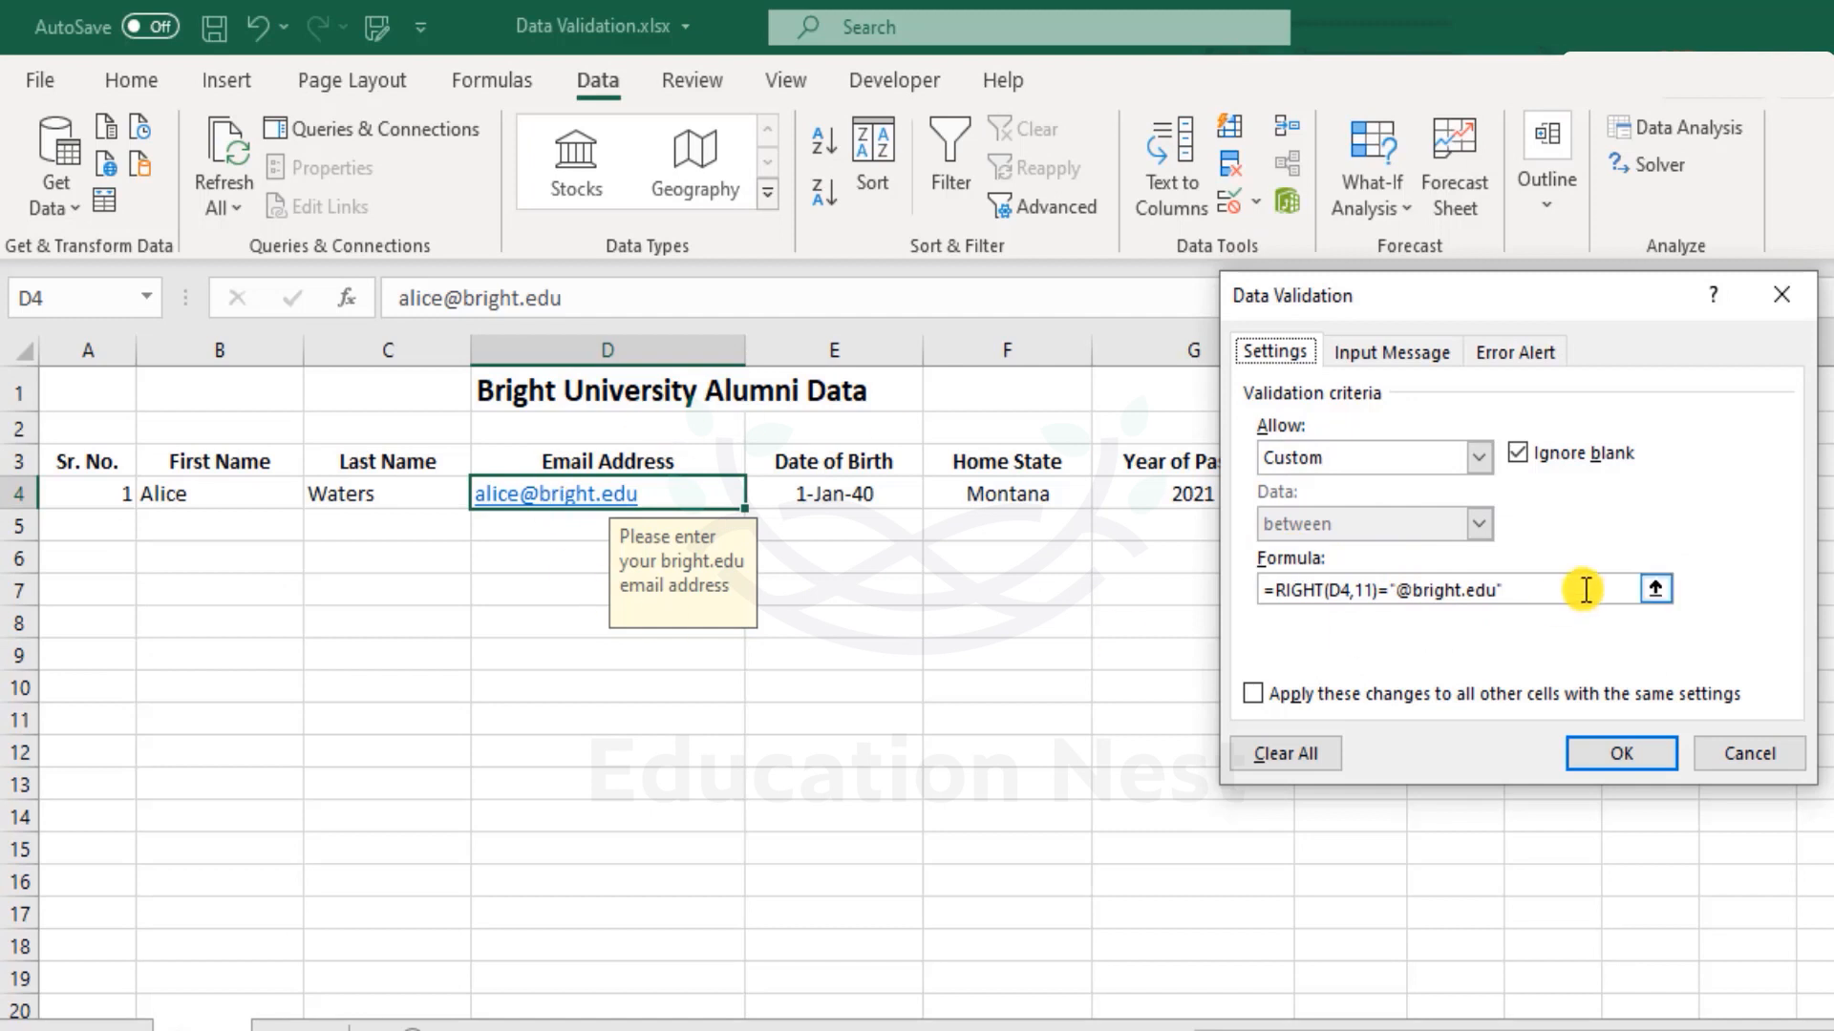
left_click_drag(1473, 592, 1254, 584)
left_click(1760, 753)
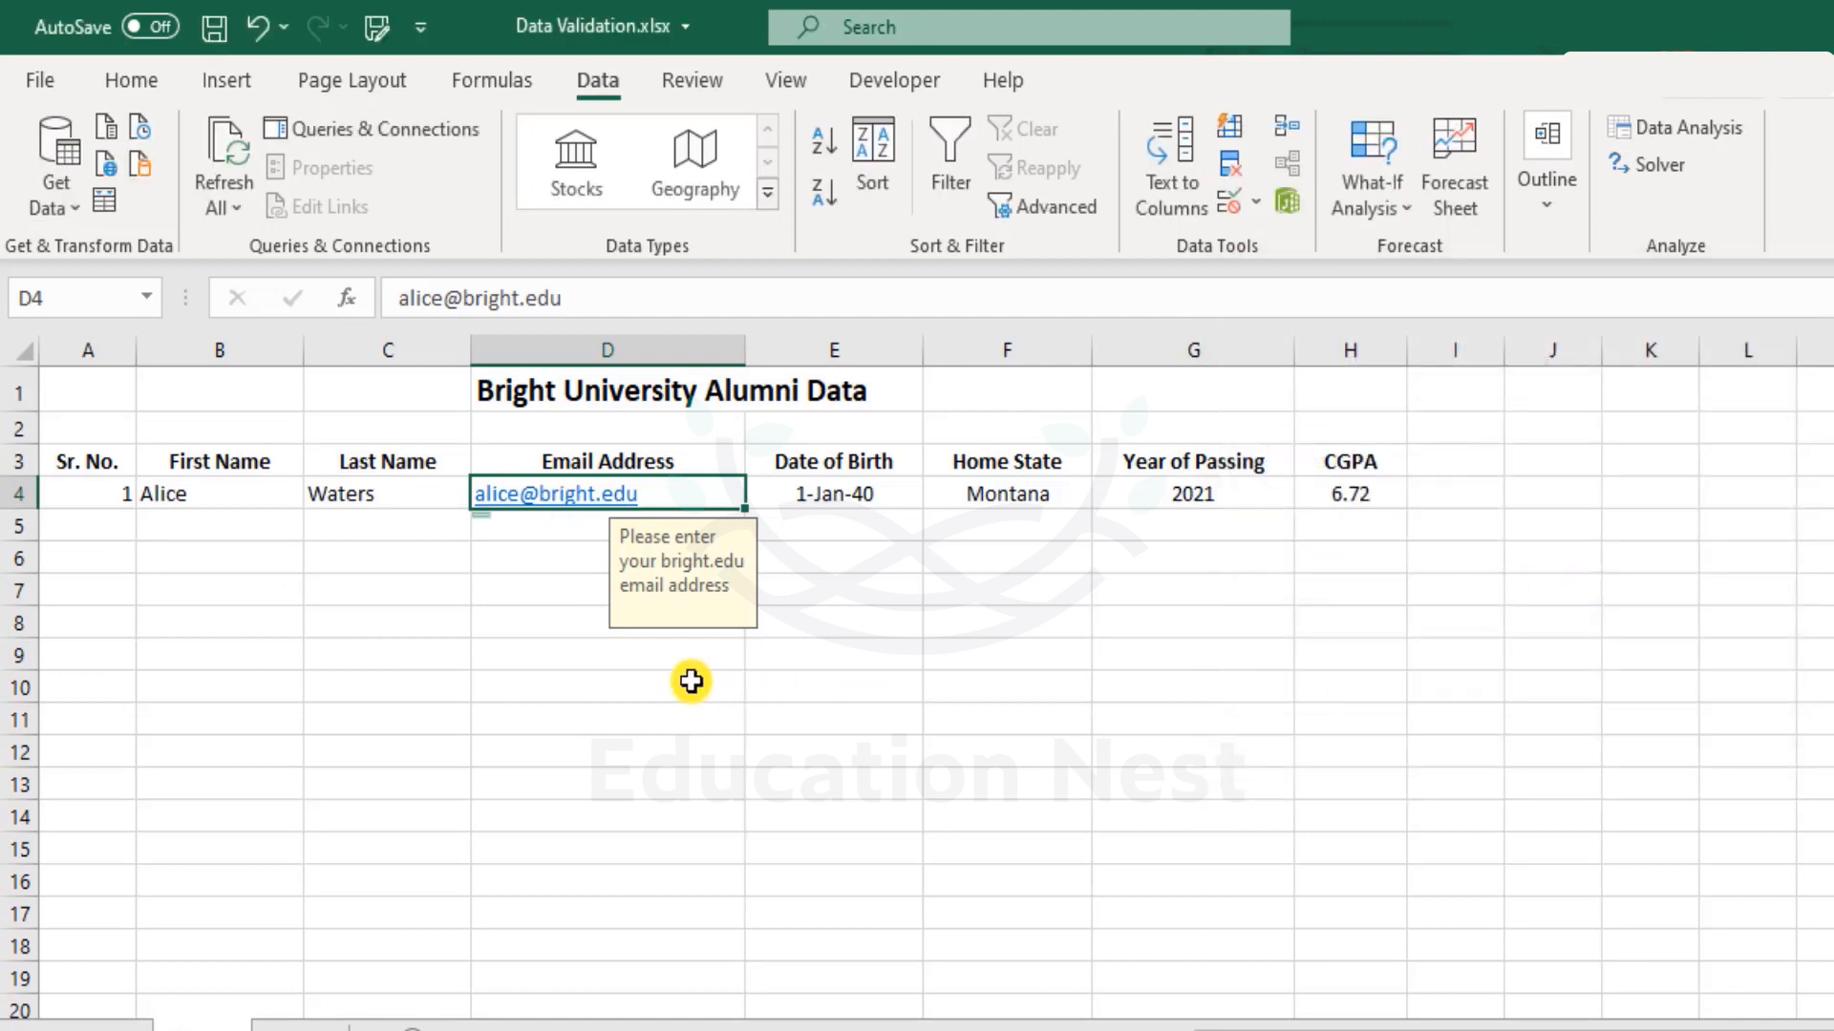
left_click(557, 612)
type("=")
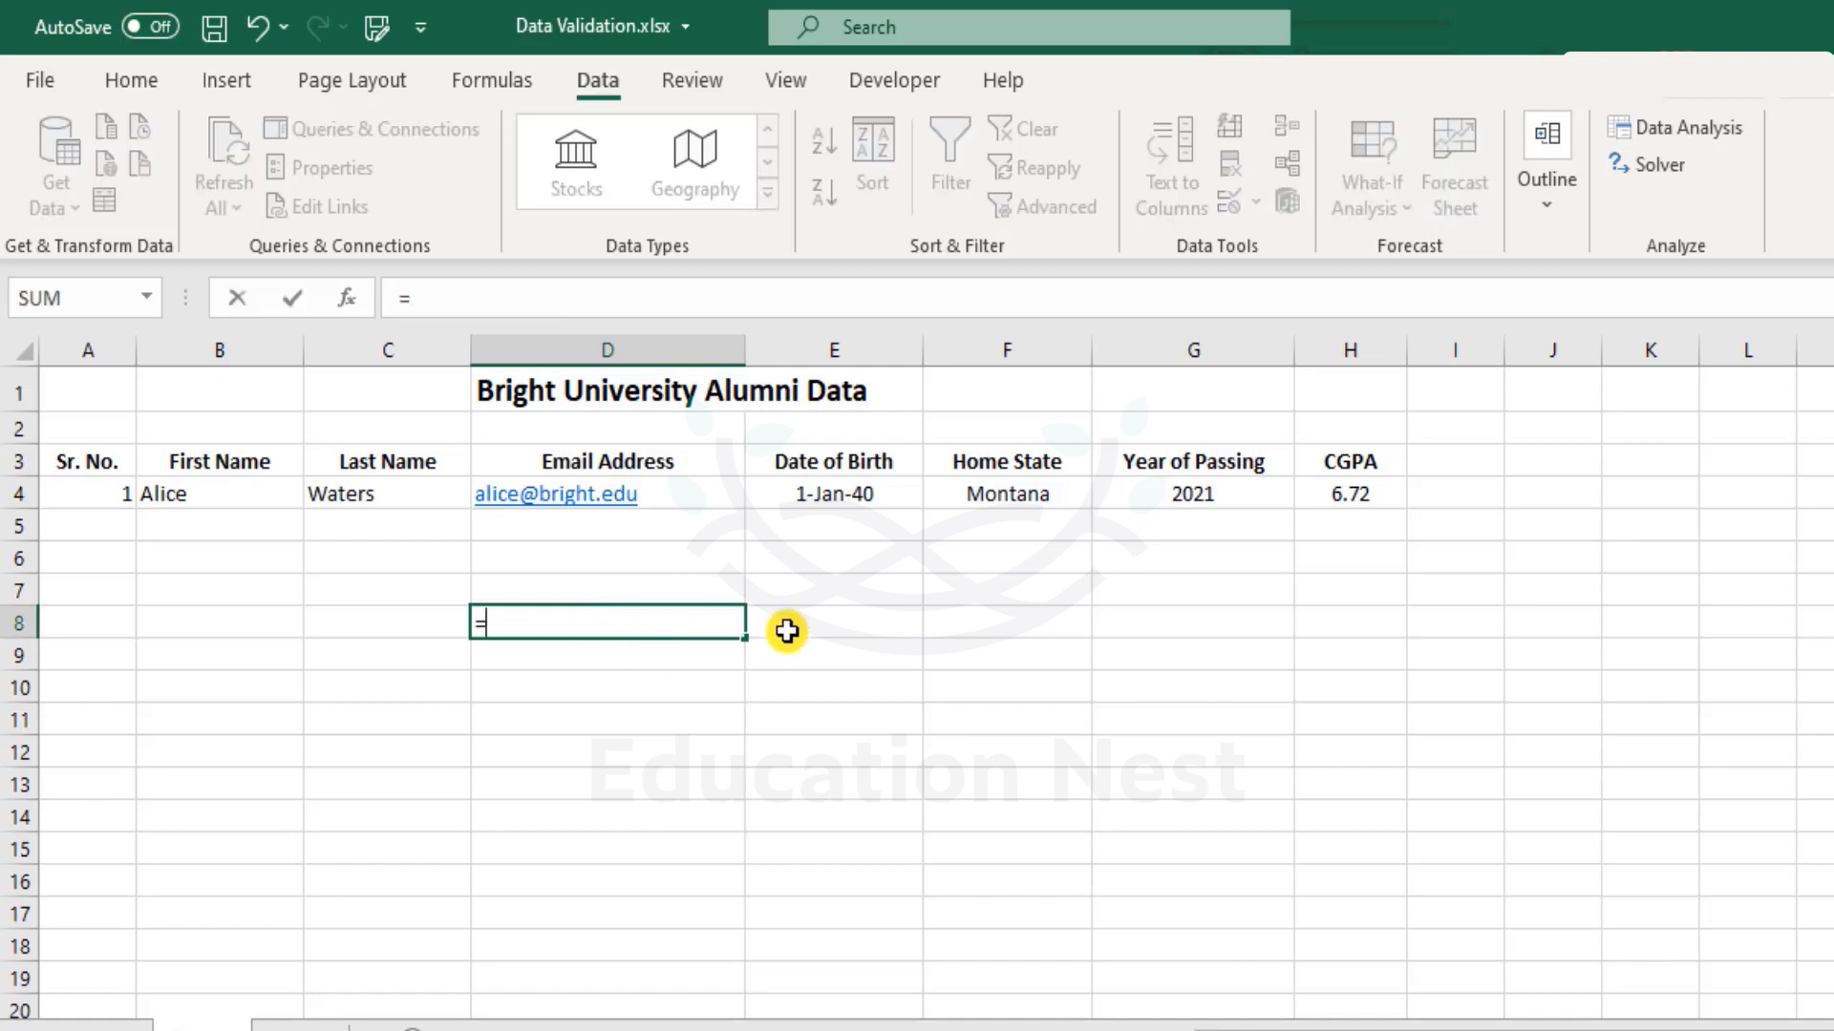
type("righ")
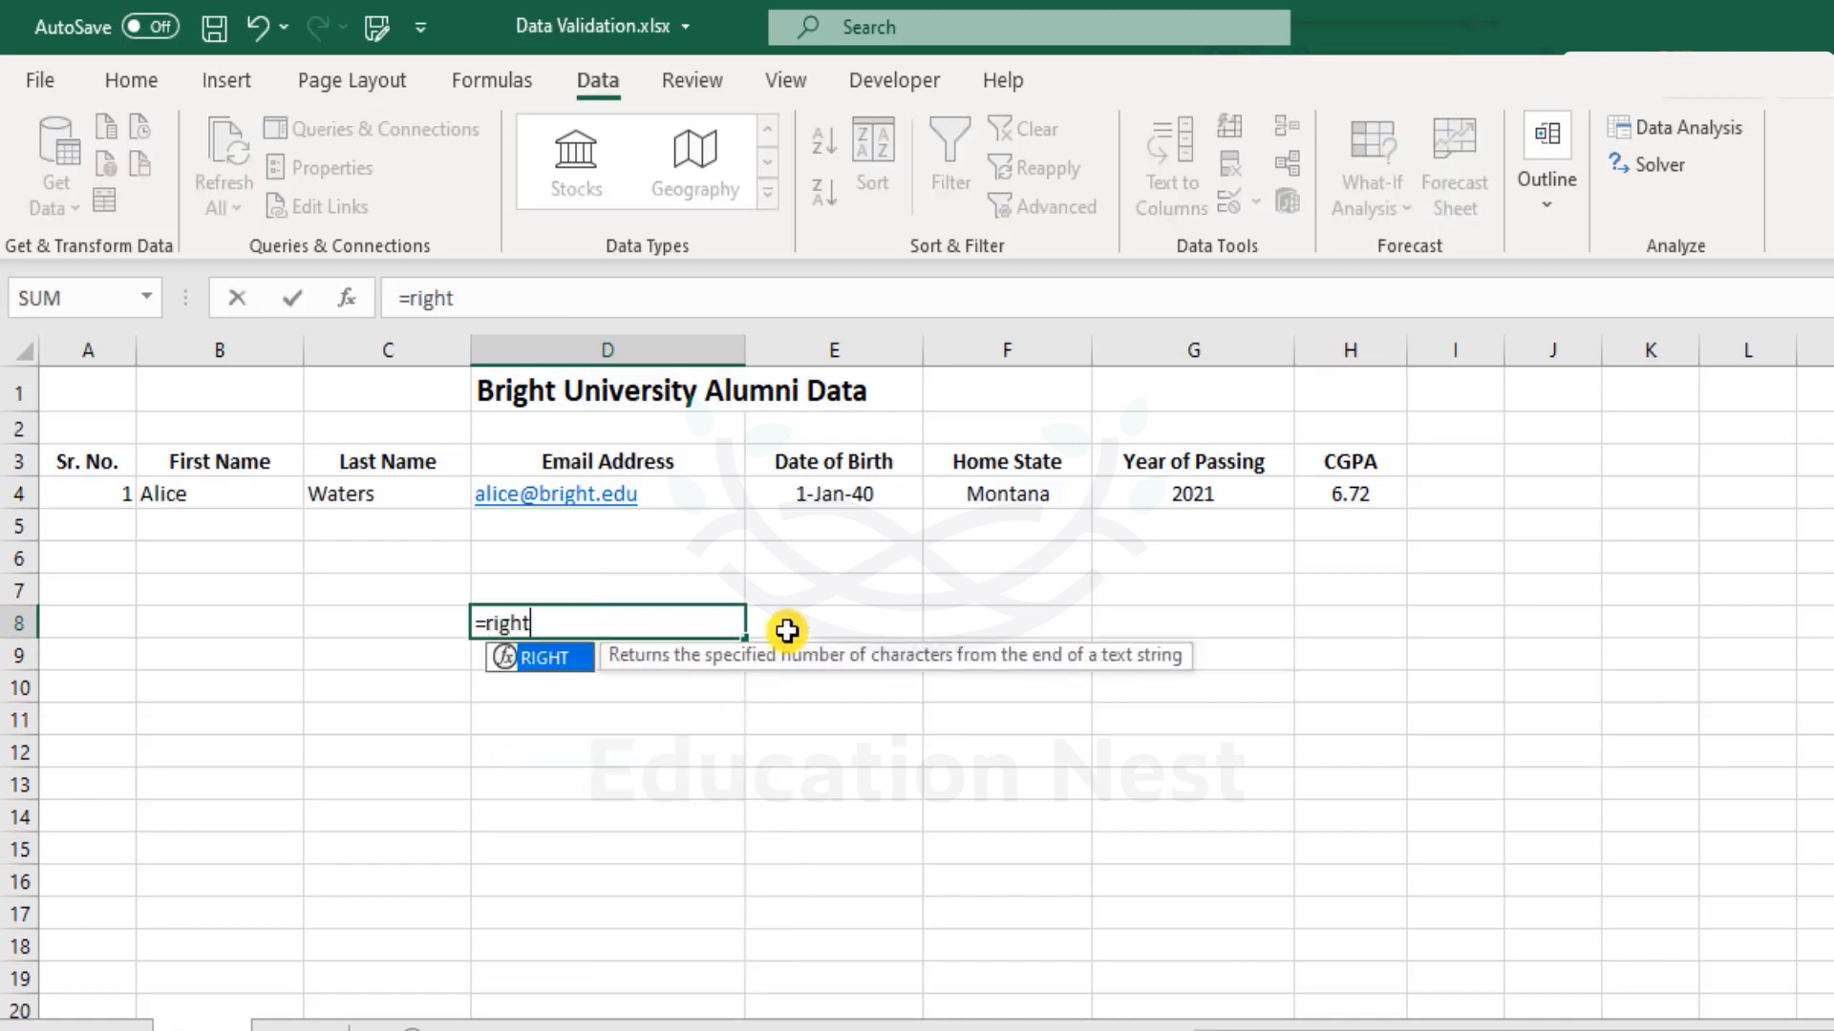
type("t")
key("Tab")
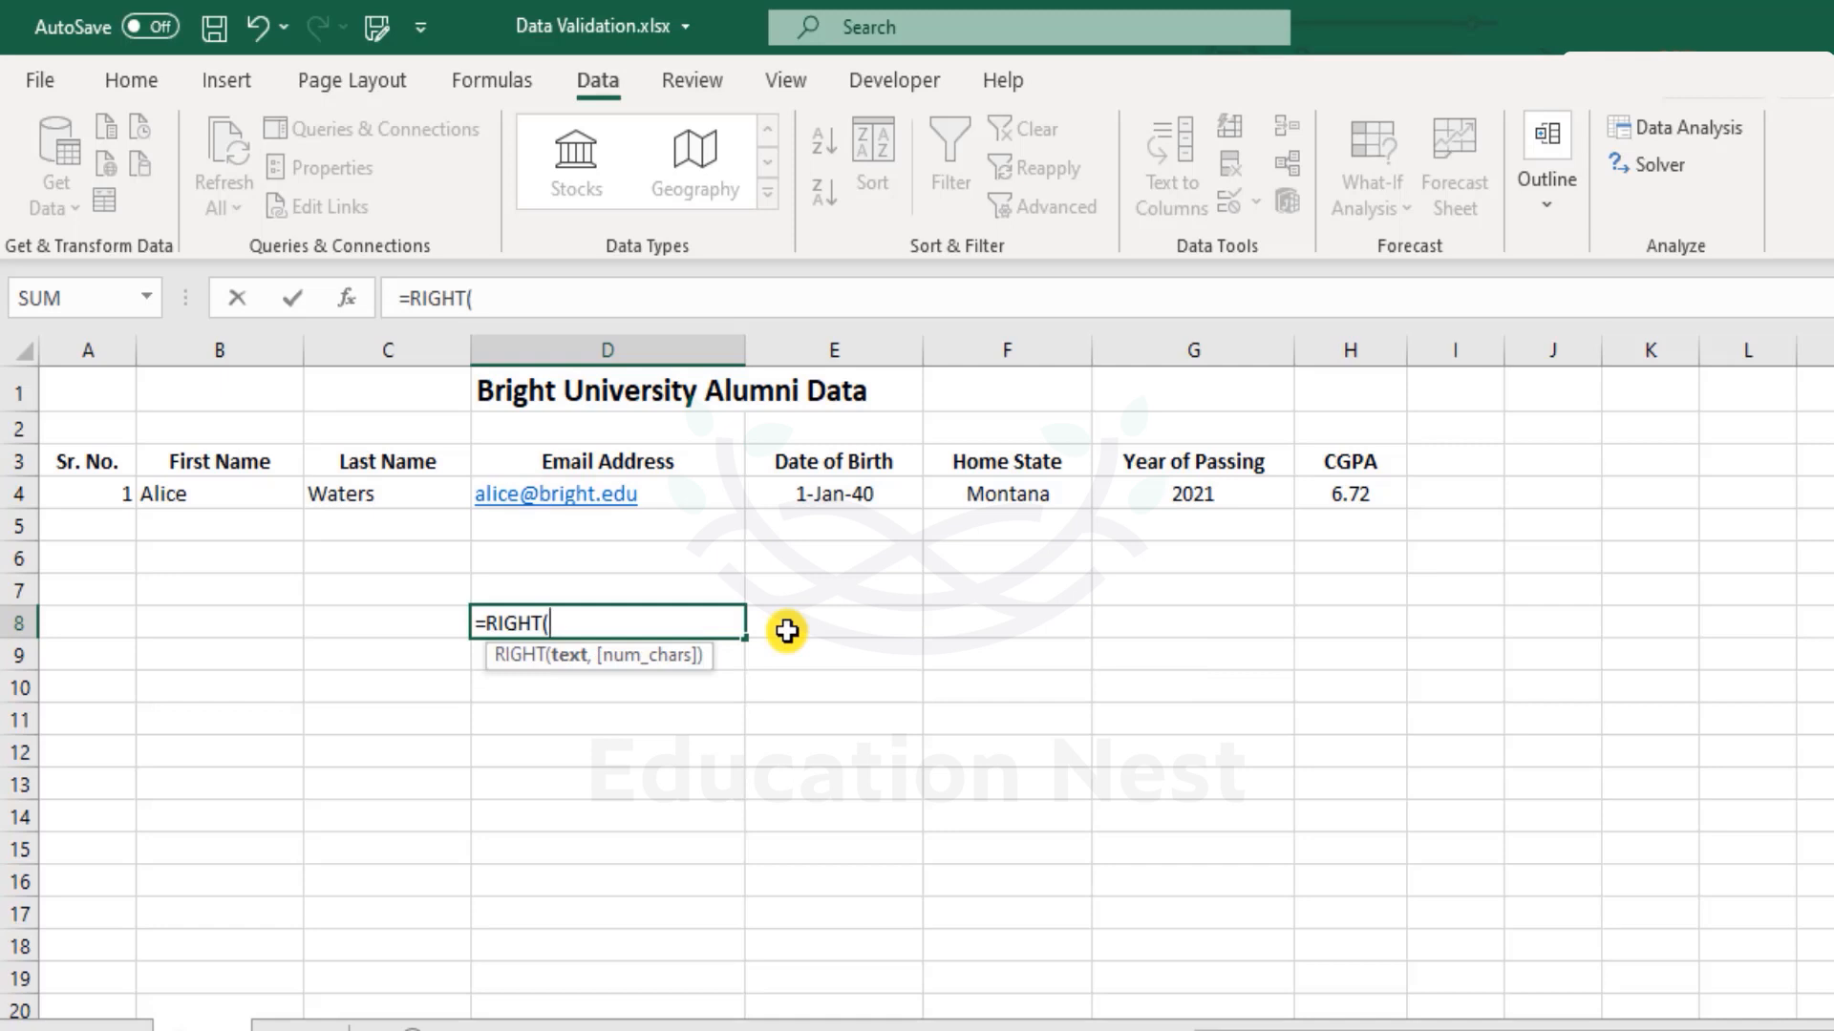
key("Up")
key("Up")
key("Up")
key("Up")
type(",")
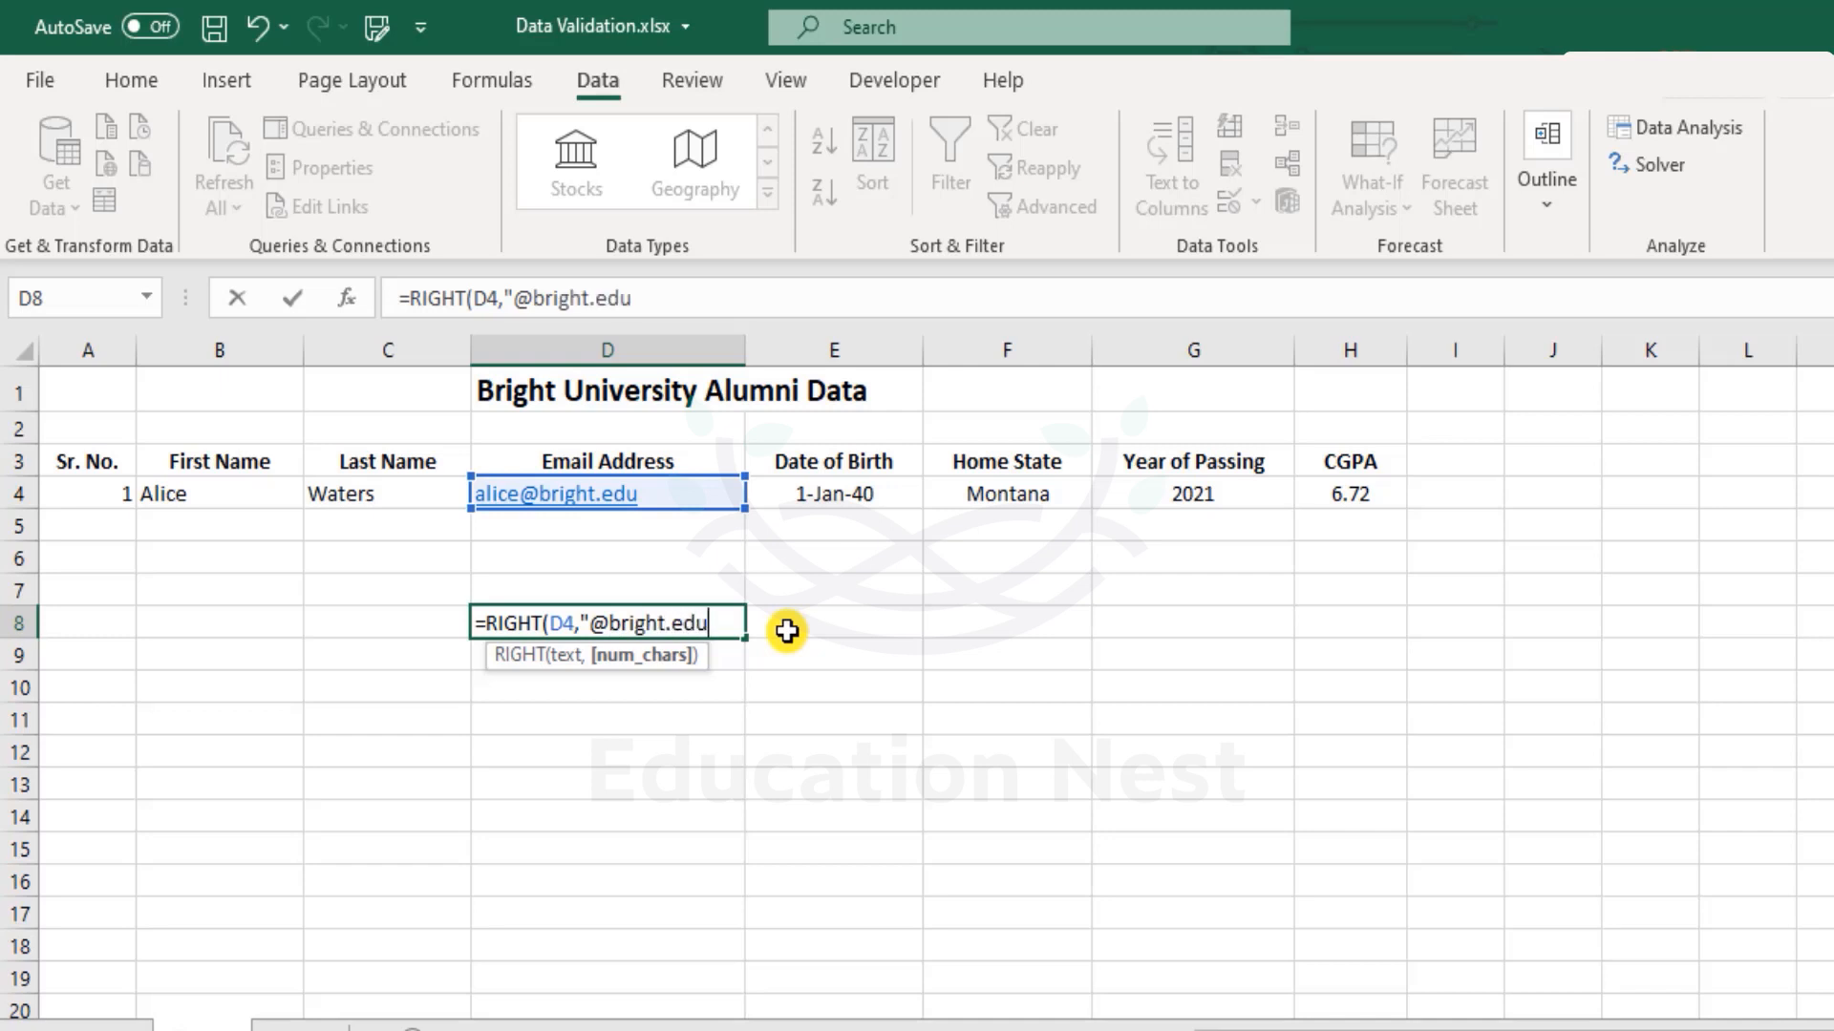
key("Escape")
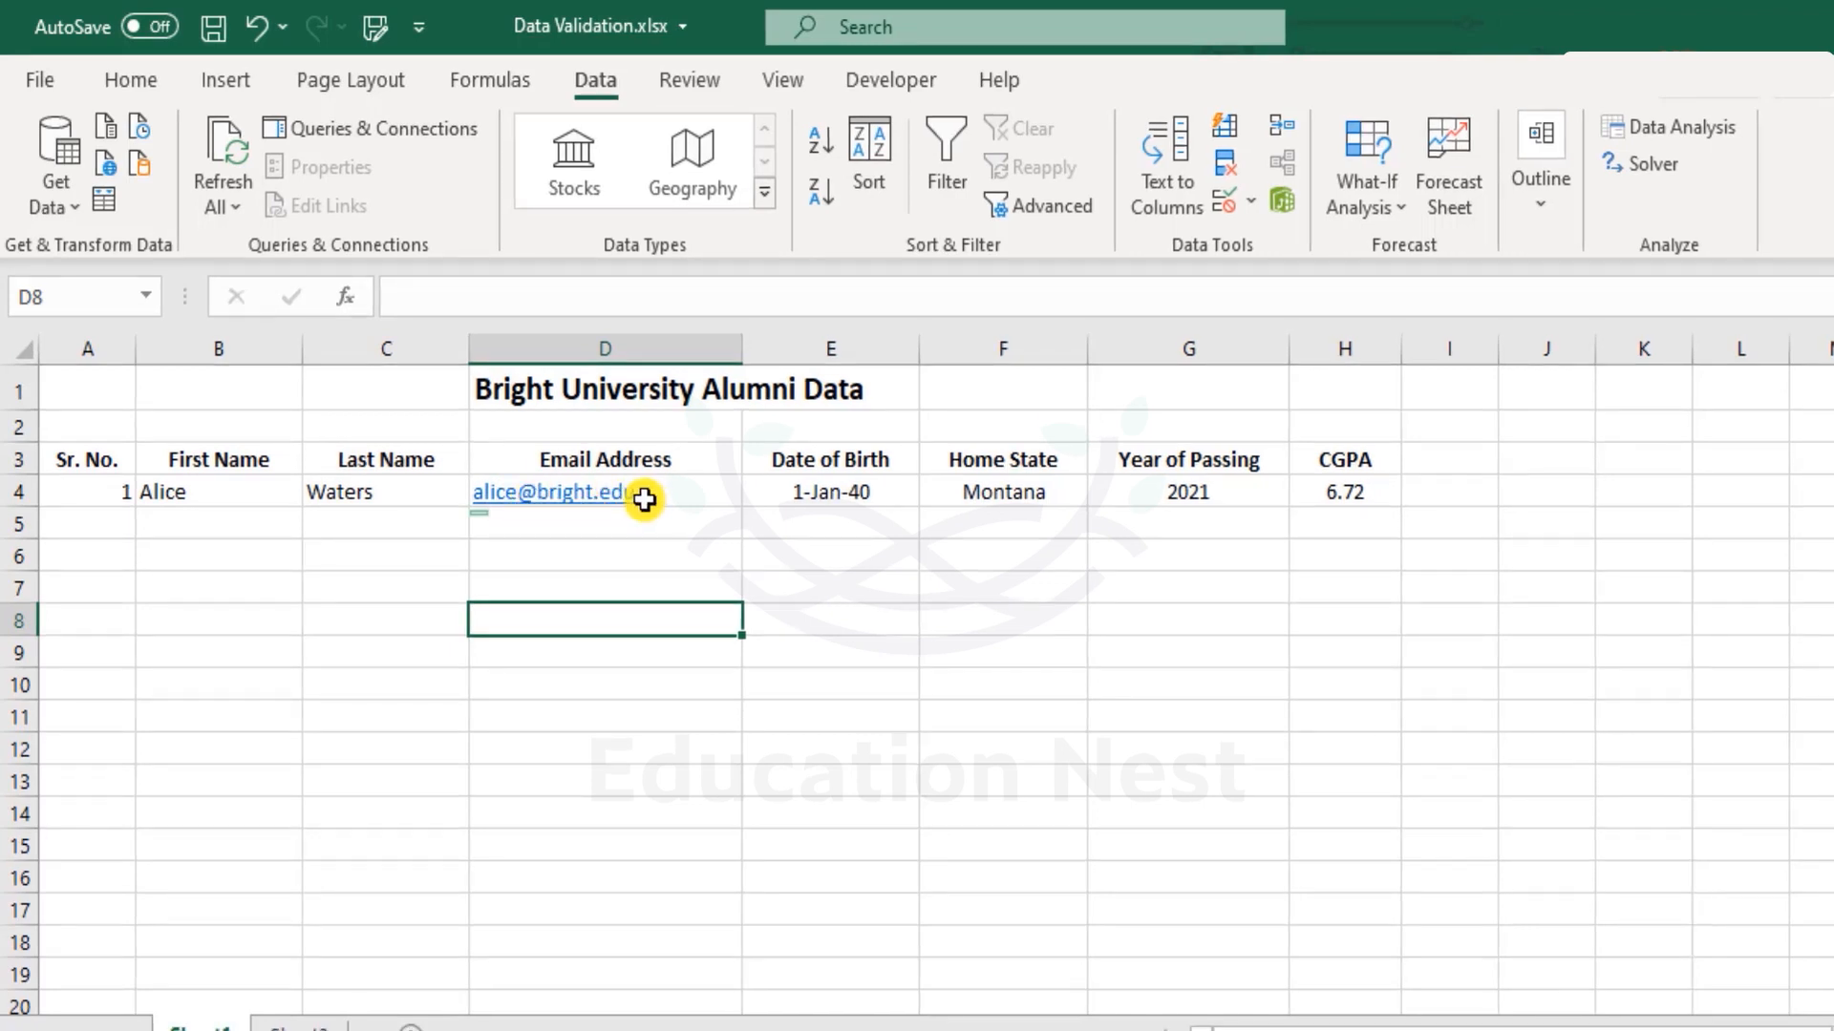
left_click(1223, 202)
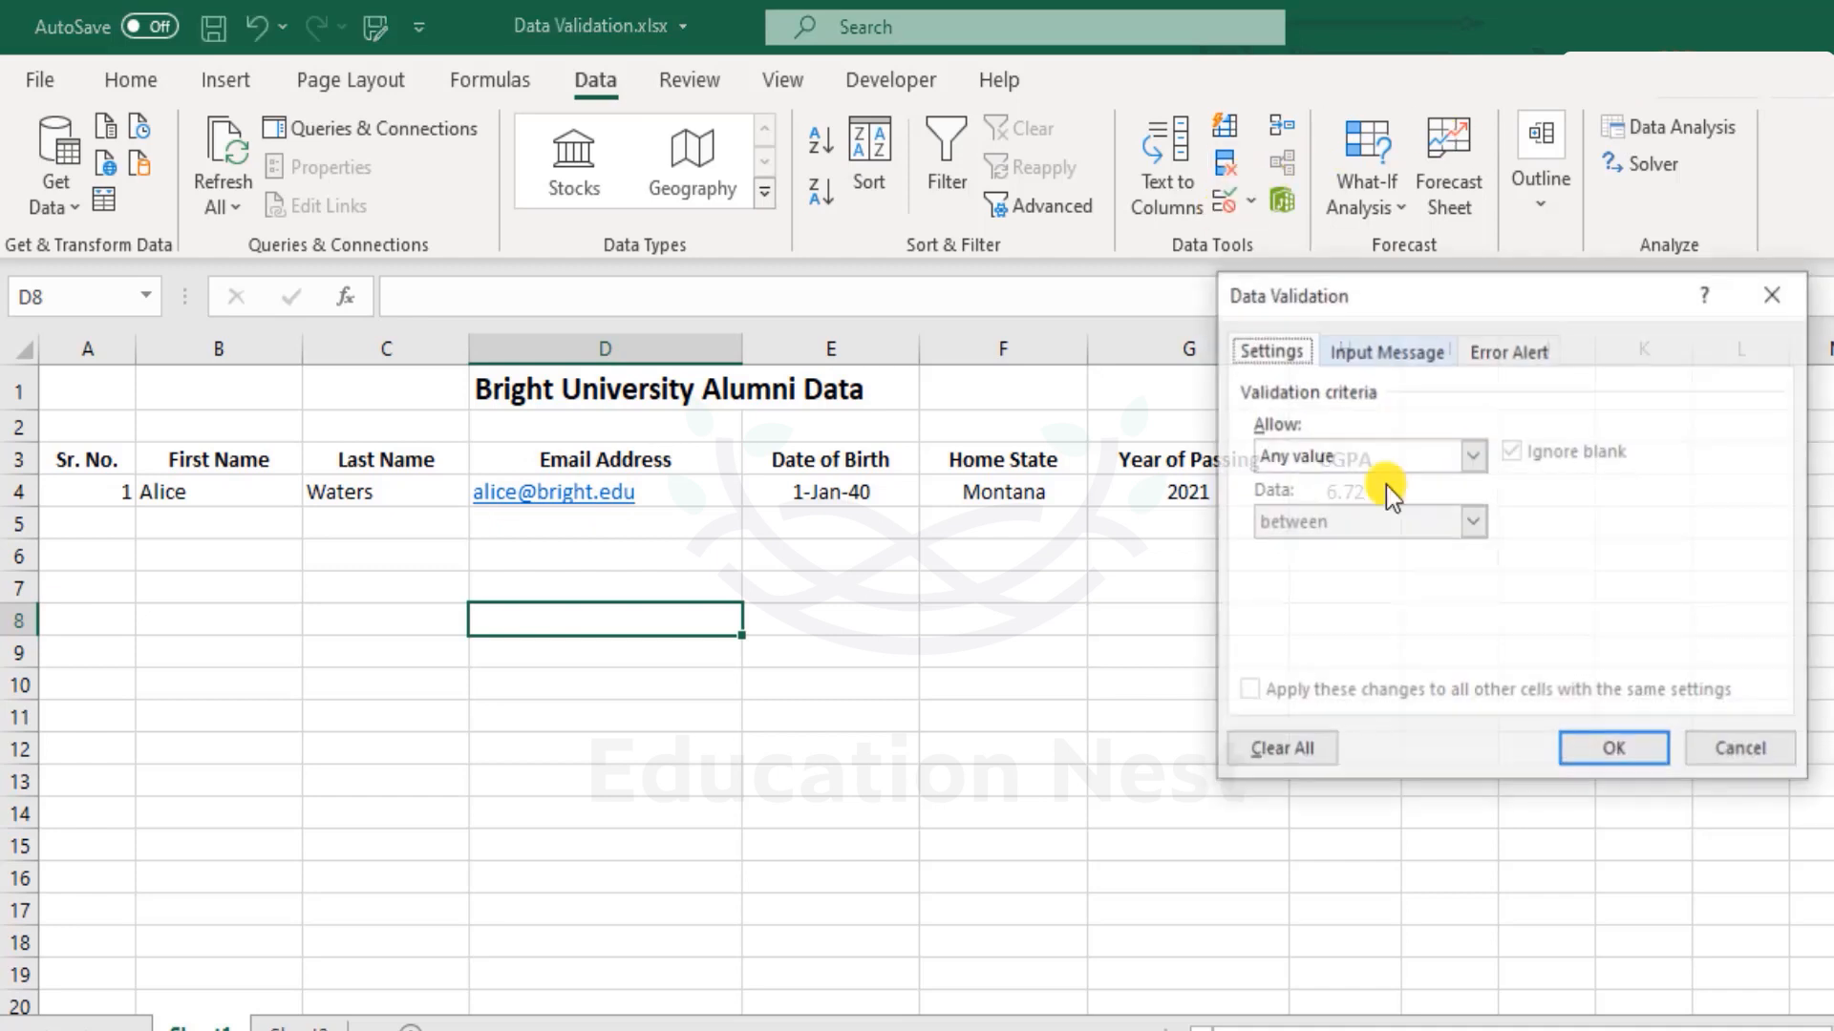
left_click(1744, 737)
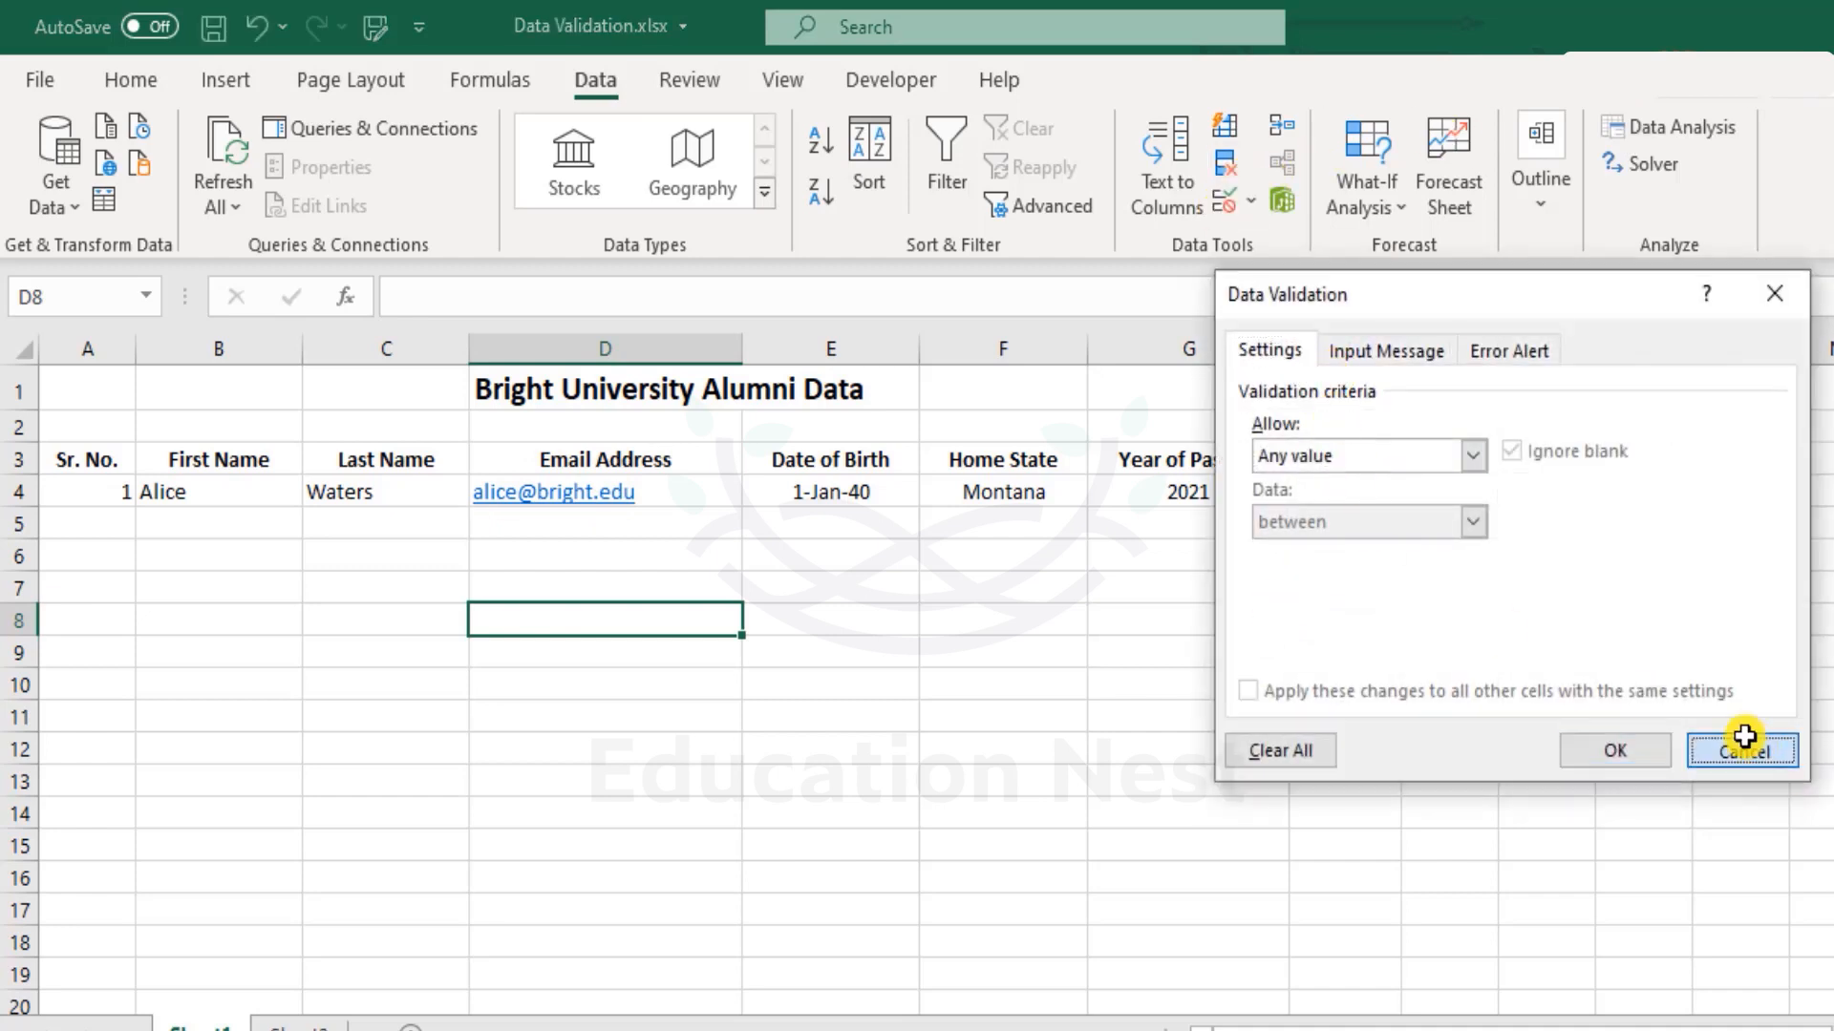
left_click(718, 495)
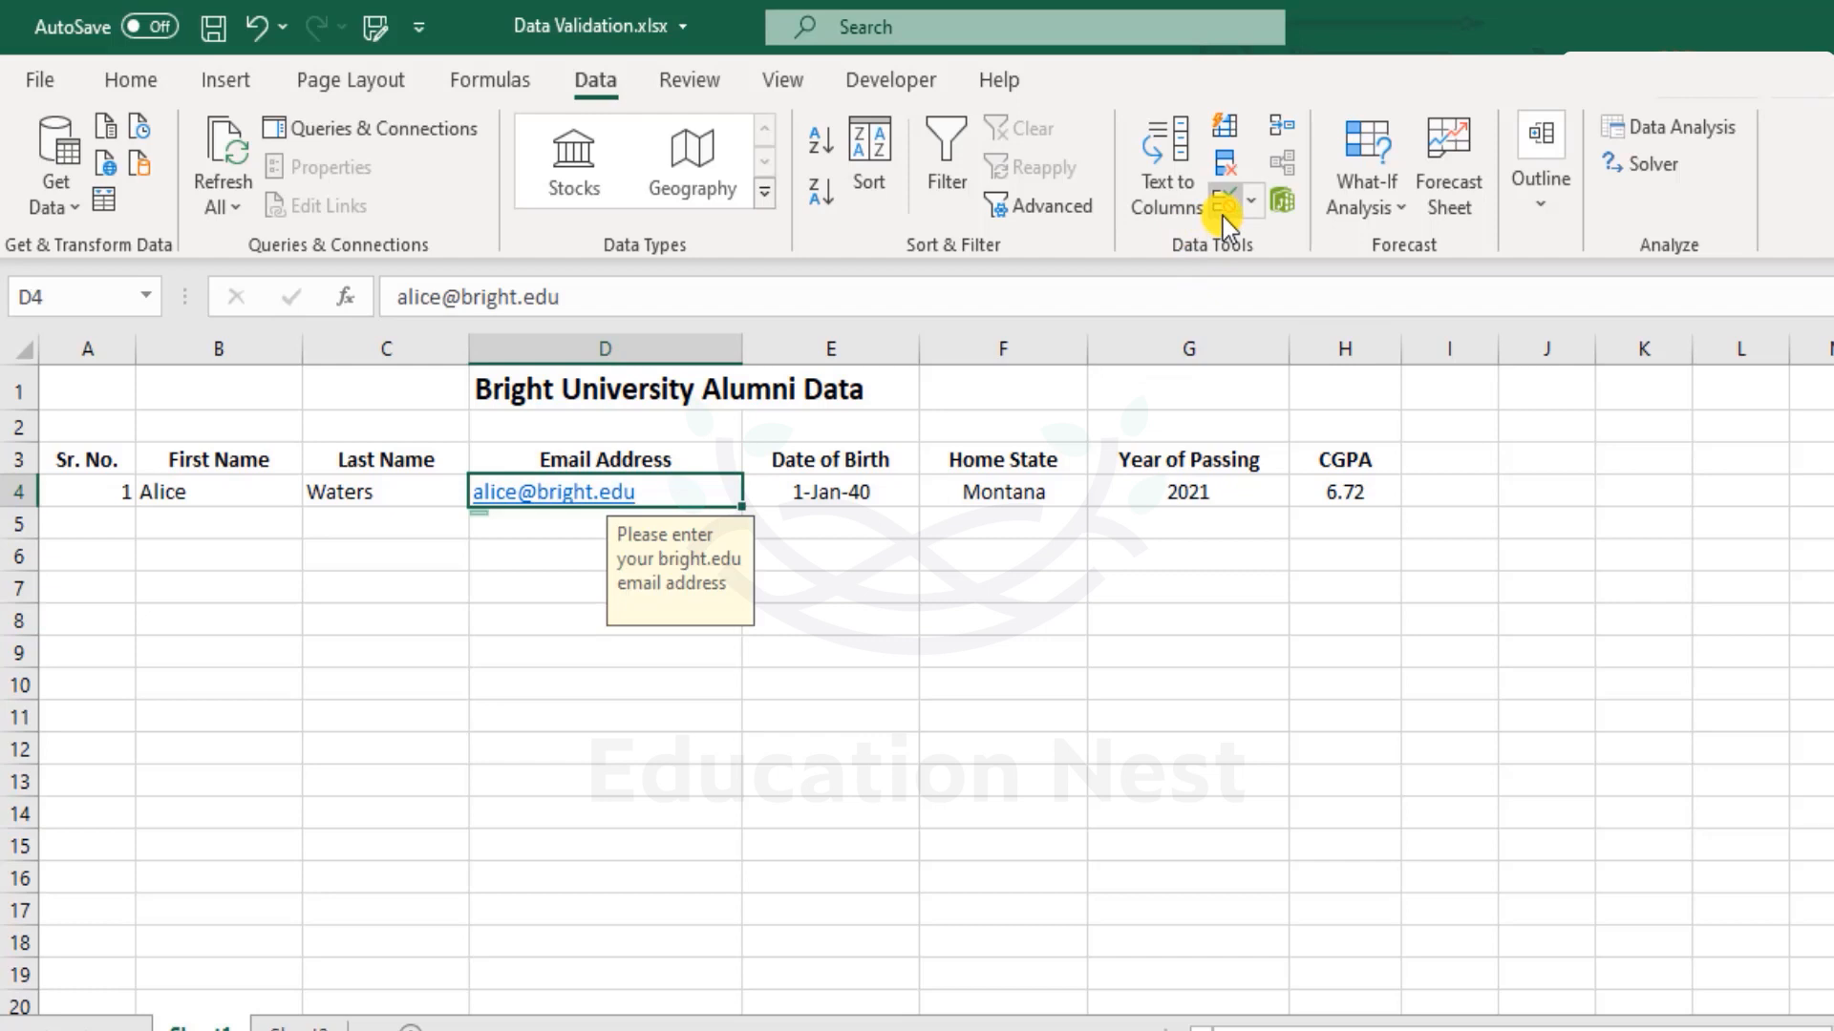
left_click(933, 721)
left_click(1046, 515)
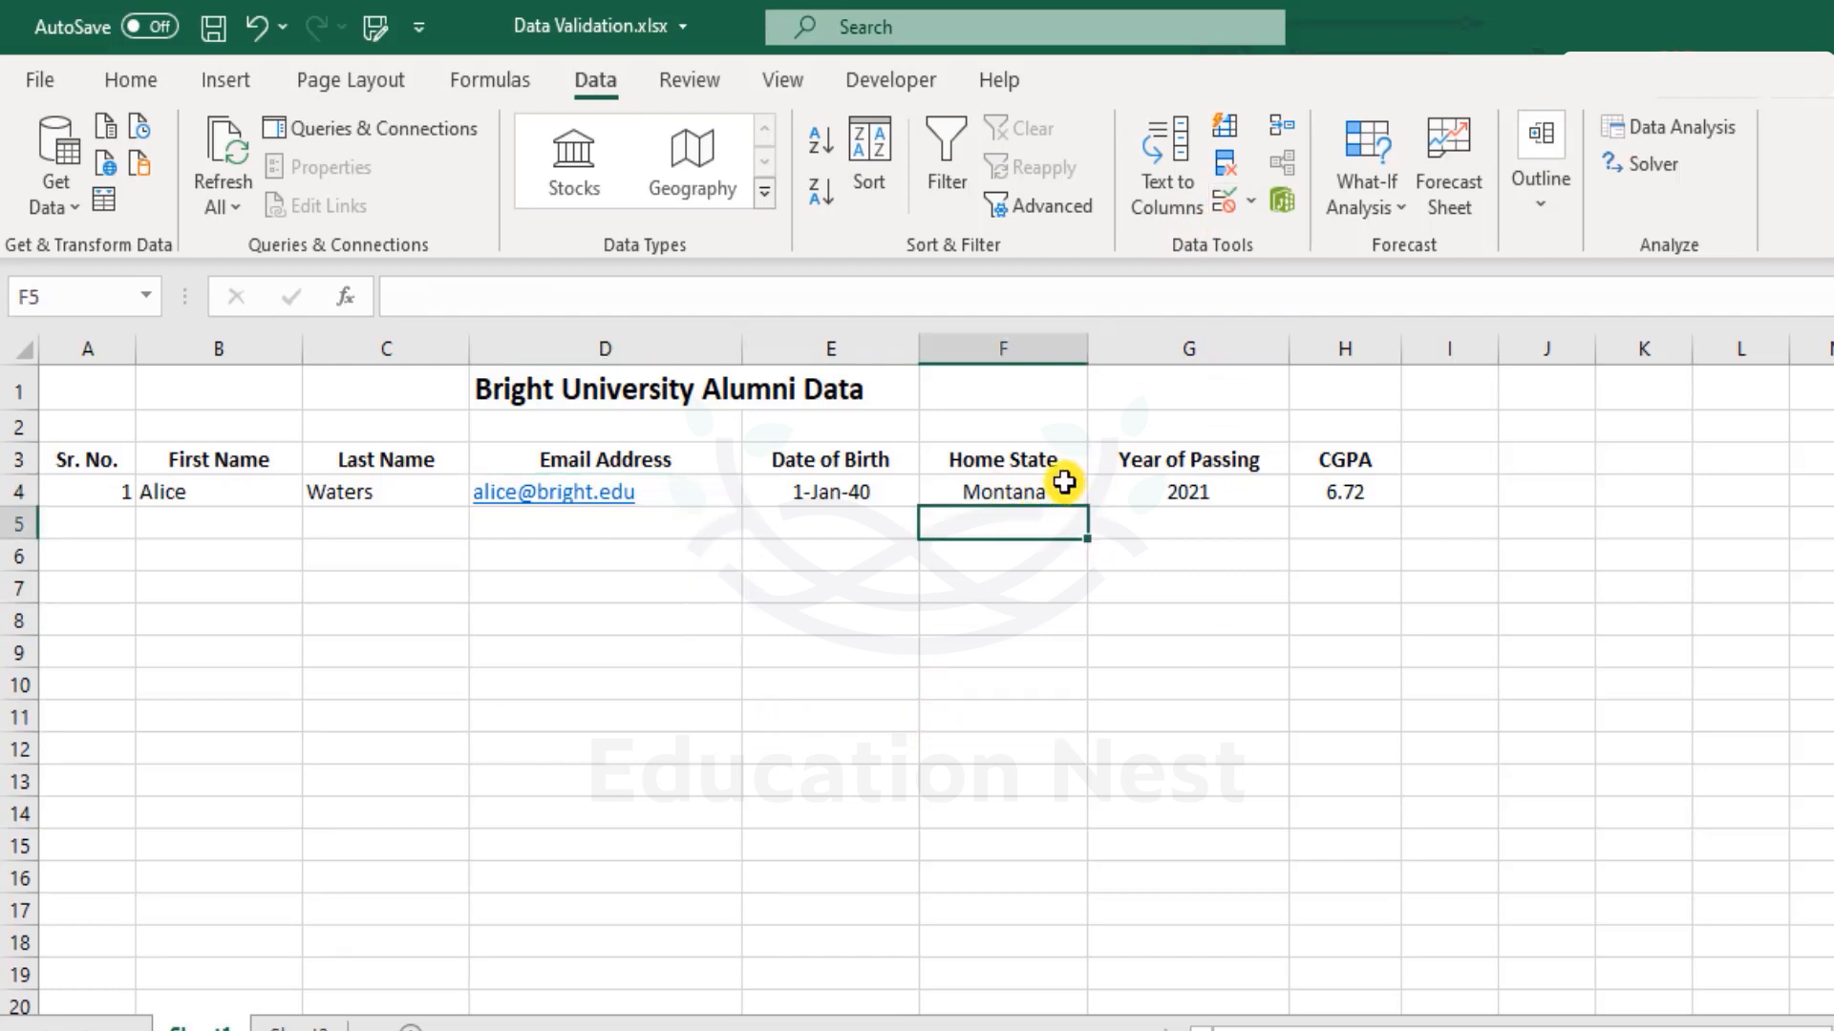
left_click(1064, 482)
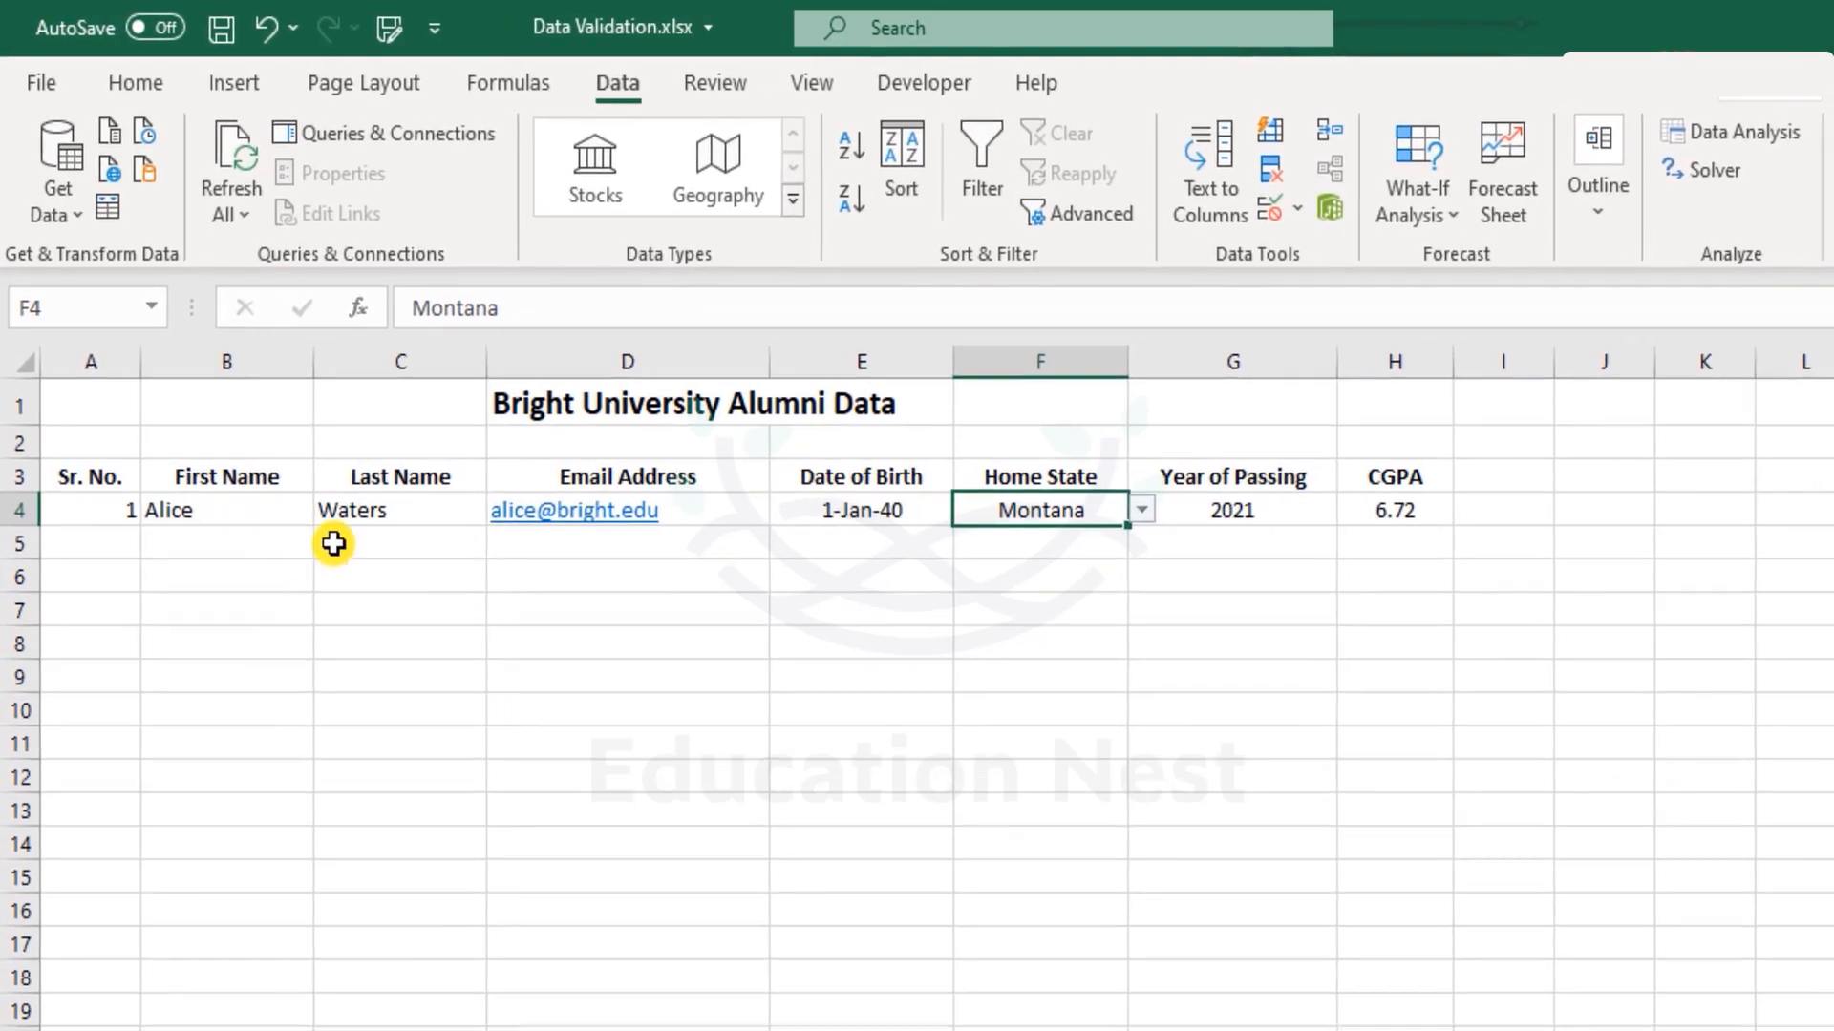
left_click(334, 543)
left_click_drag(115, 547, 1435, 545)
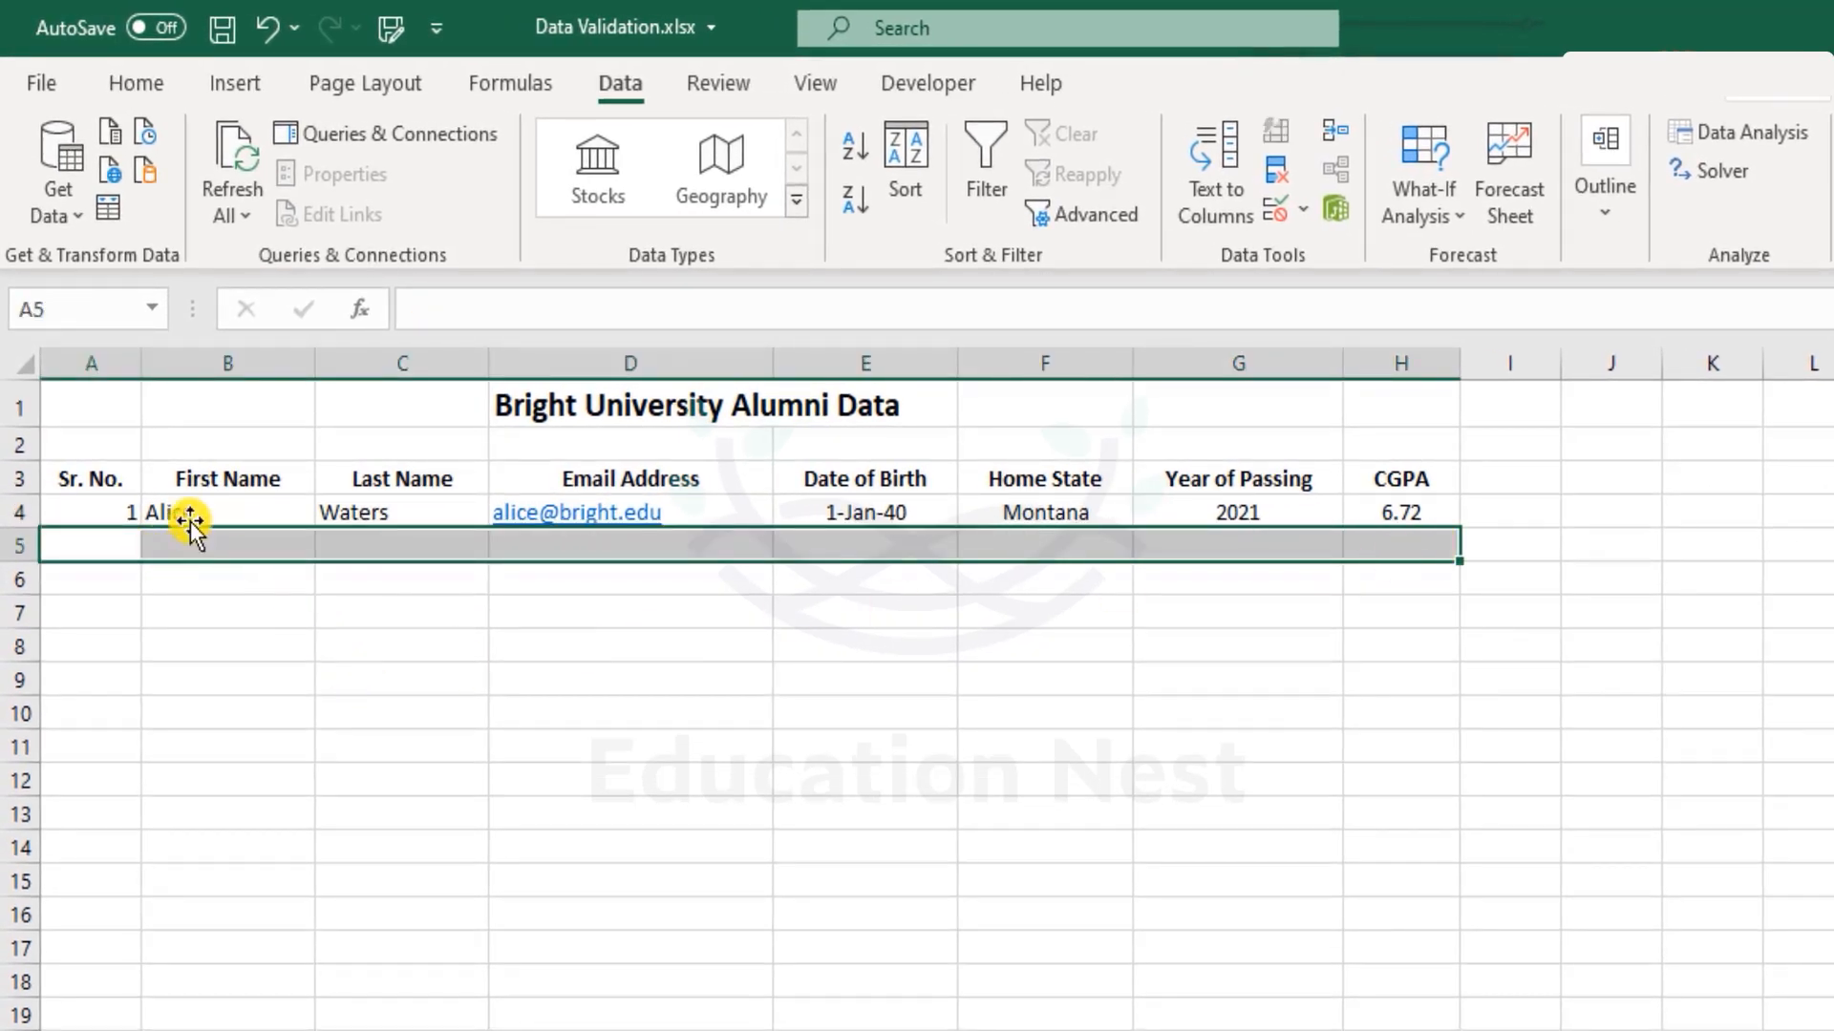
left_click_drag(179, 515, 1403, 517)
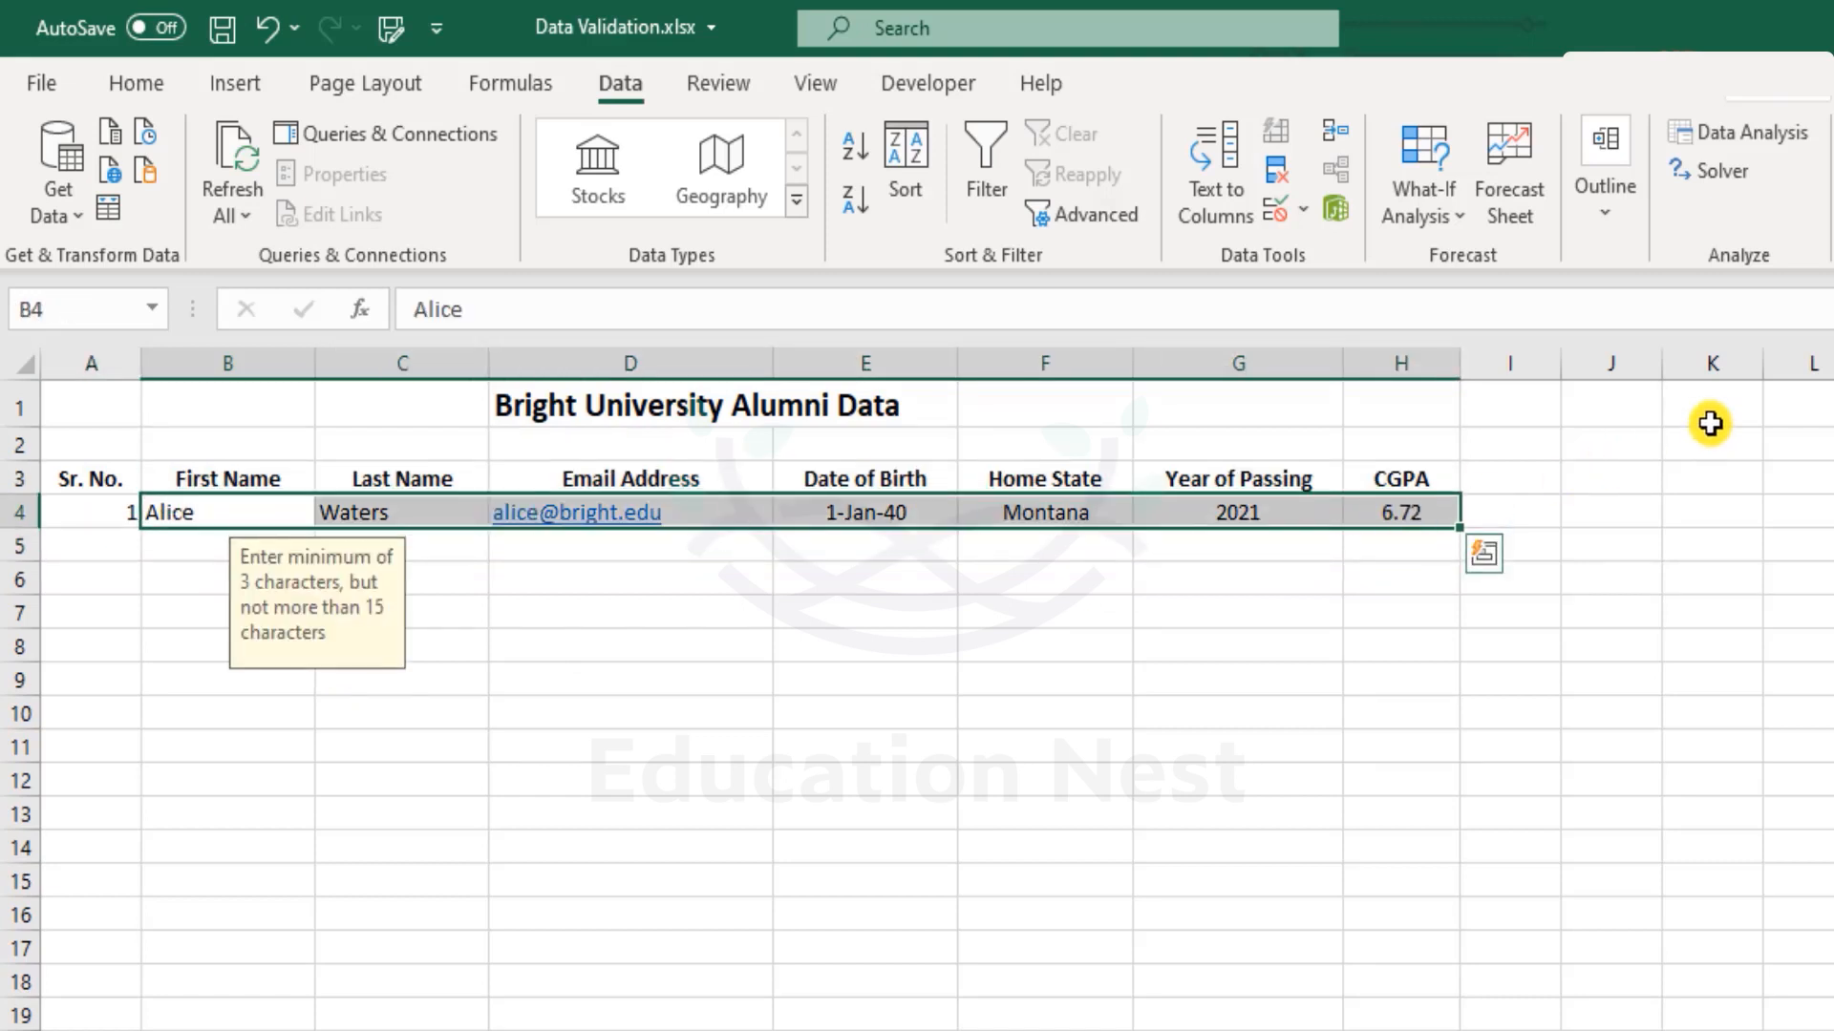
key("ctrl+c")
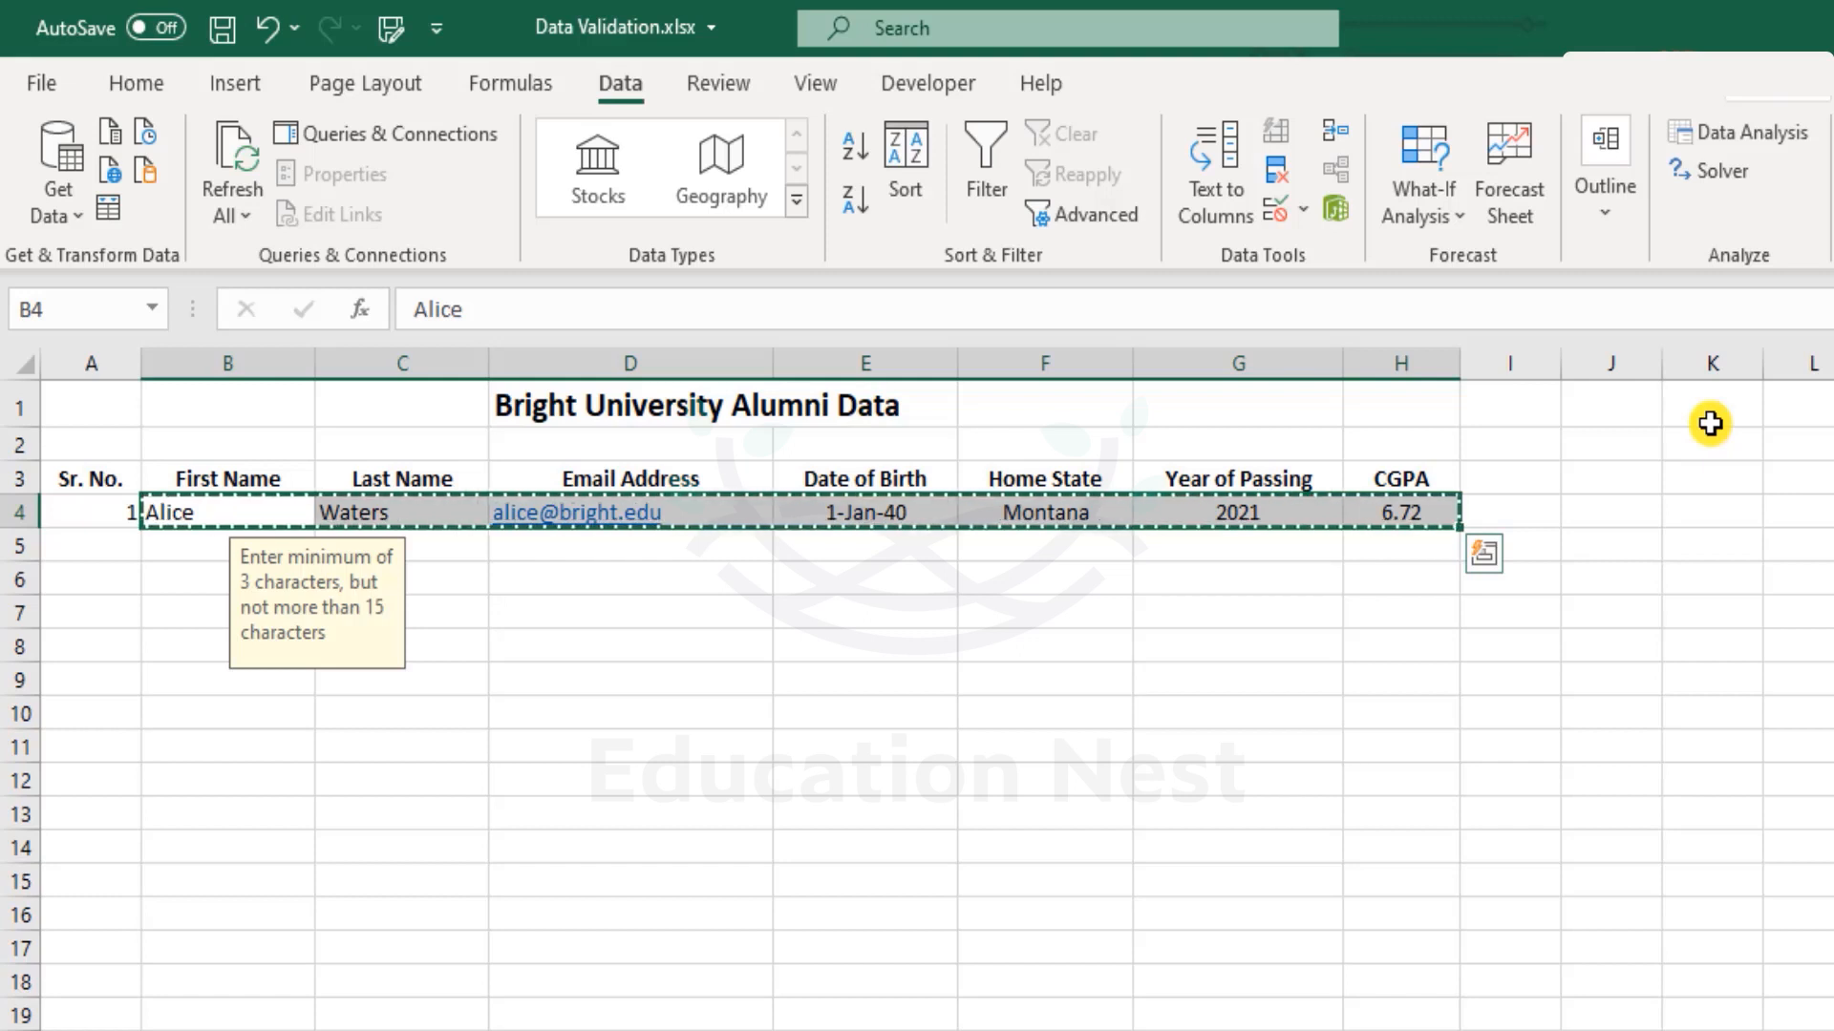
key("Down")
key("ctrl+v")
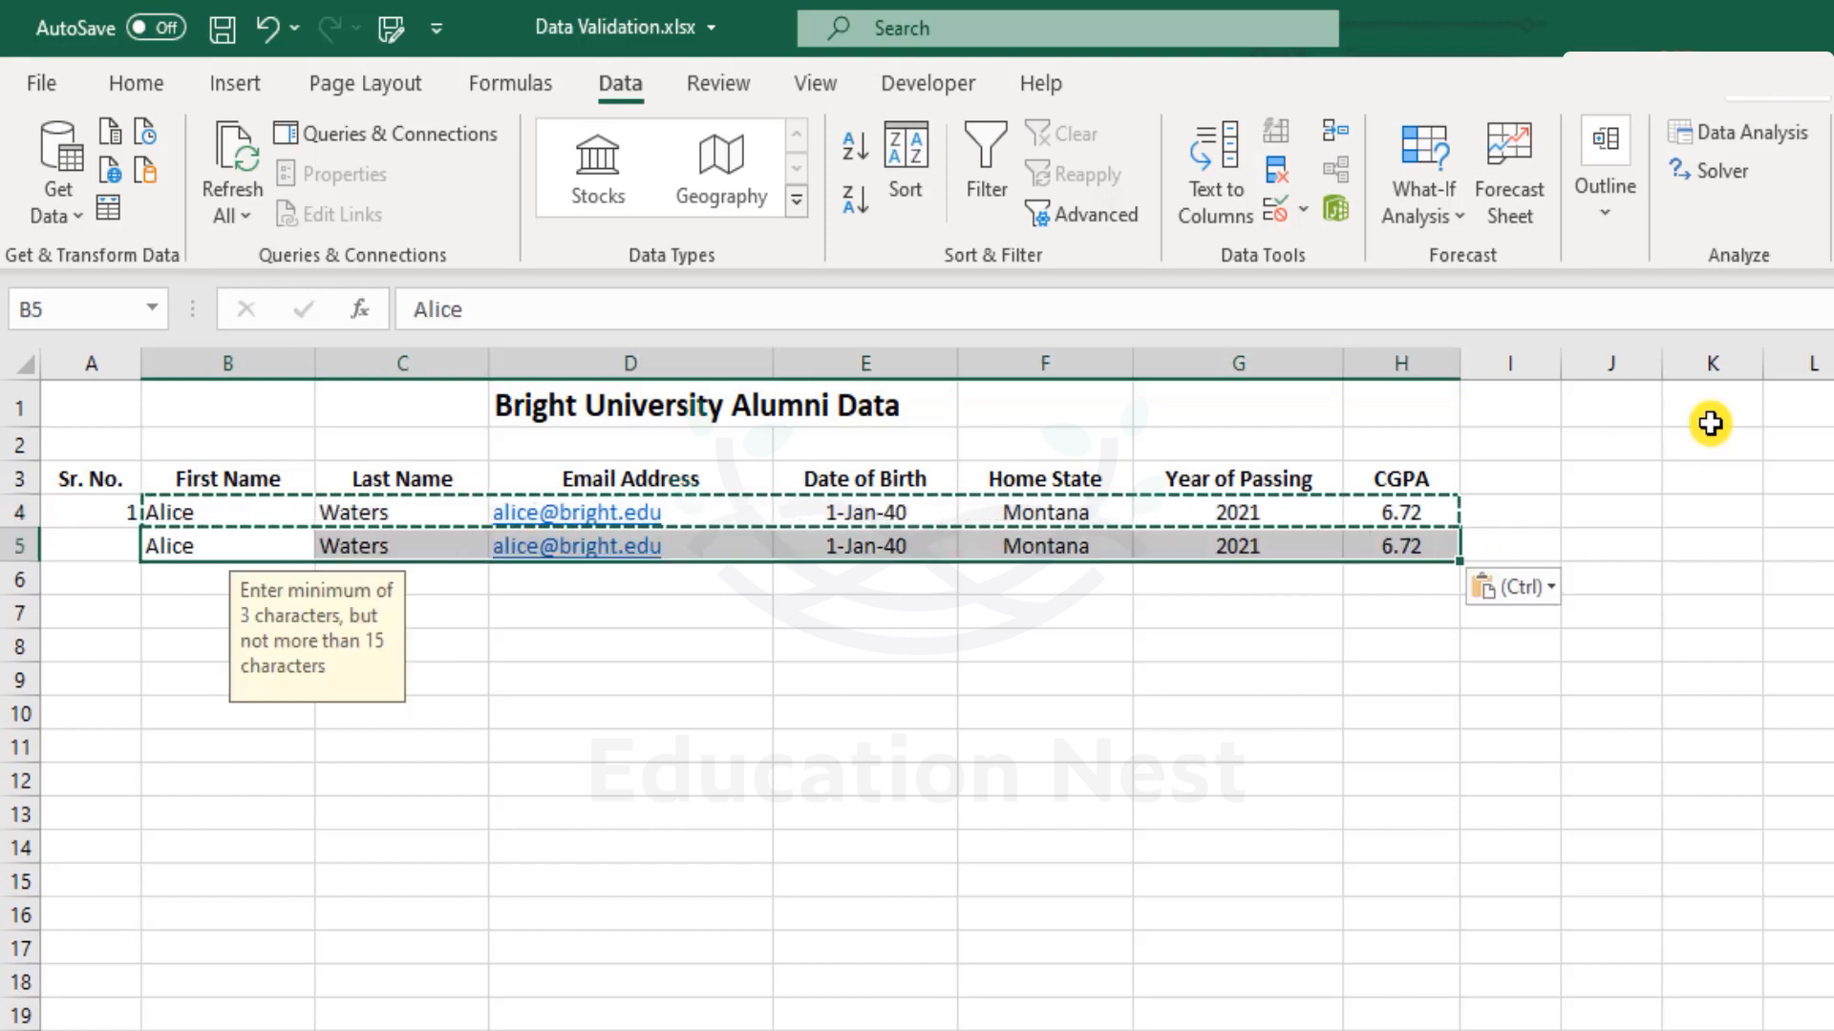
key("Delete")
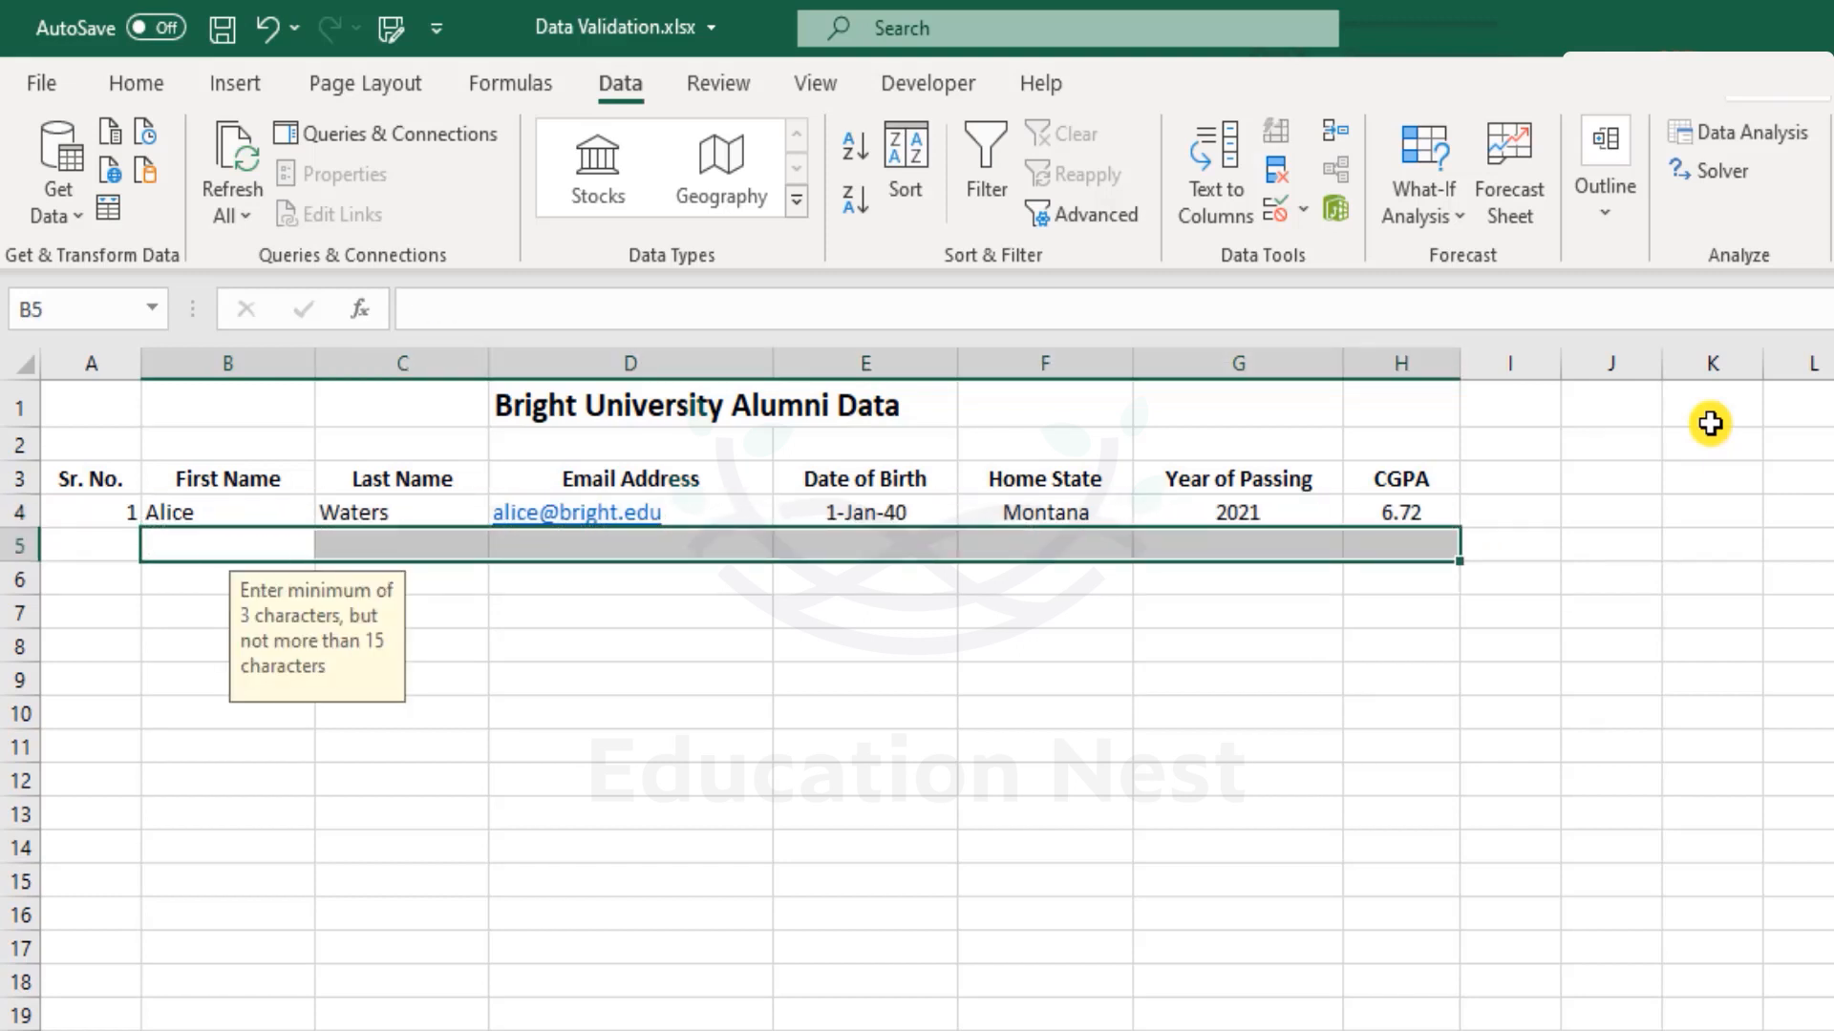
left_click(688, 669)
left_click(304, 546)
left_click(411, 546)
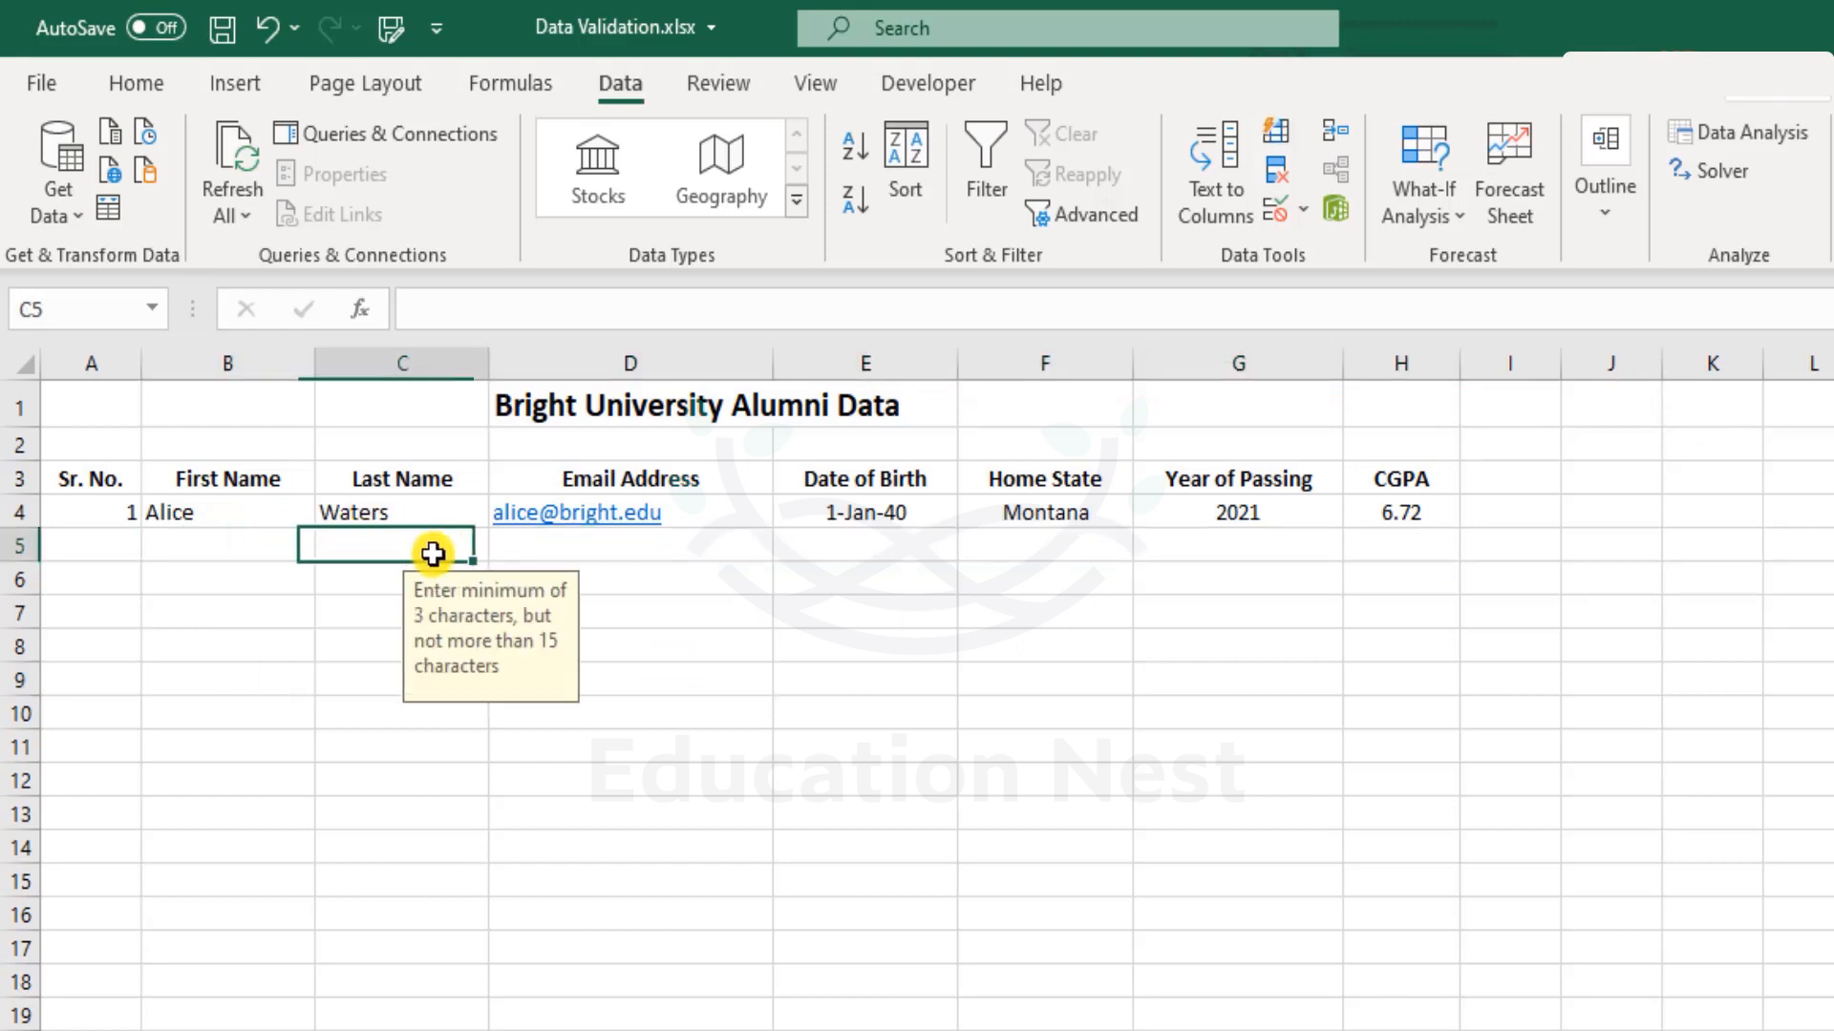
left_click(573, 545)
left_click(880, 544)
left_click(1049, 537)
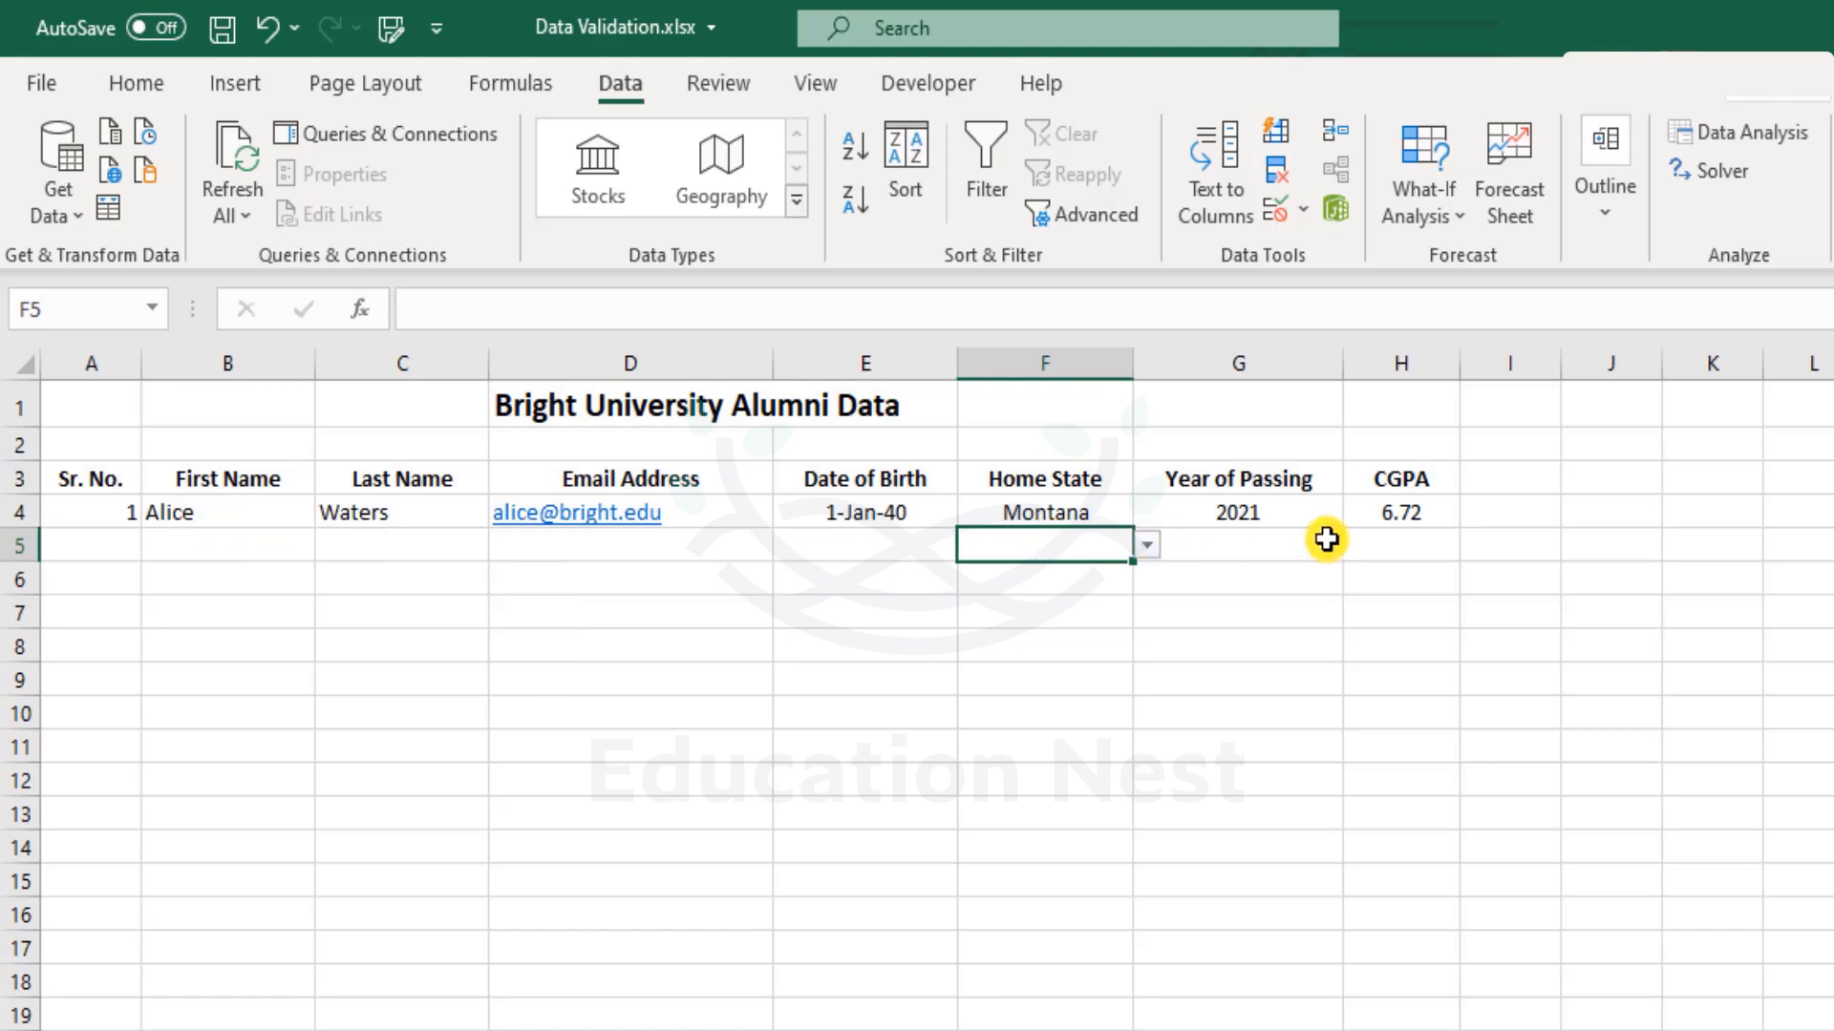
left_click(1285, 544)
left_click(1392, 520)
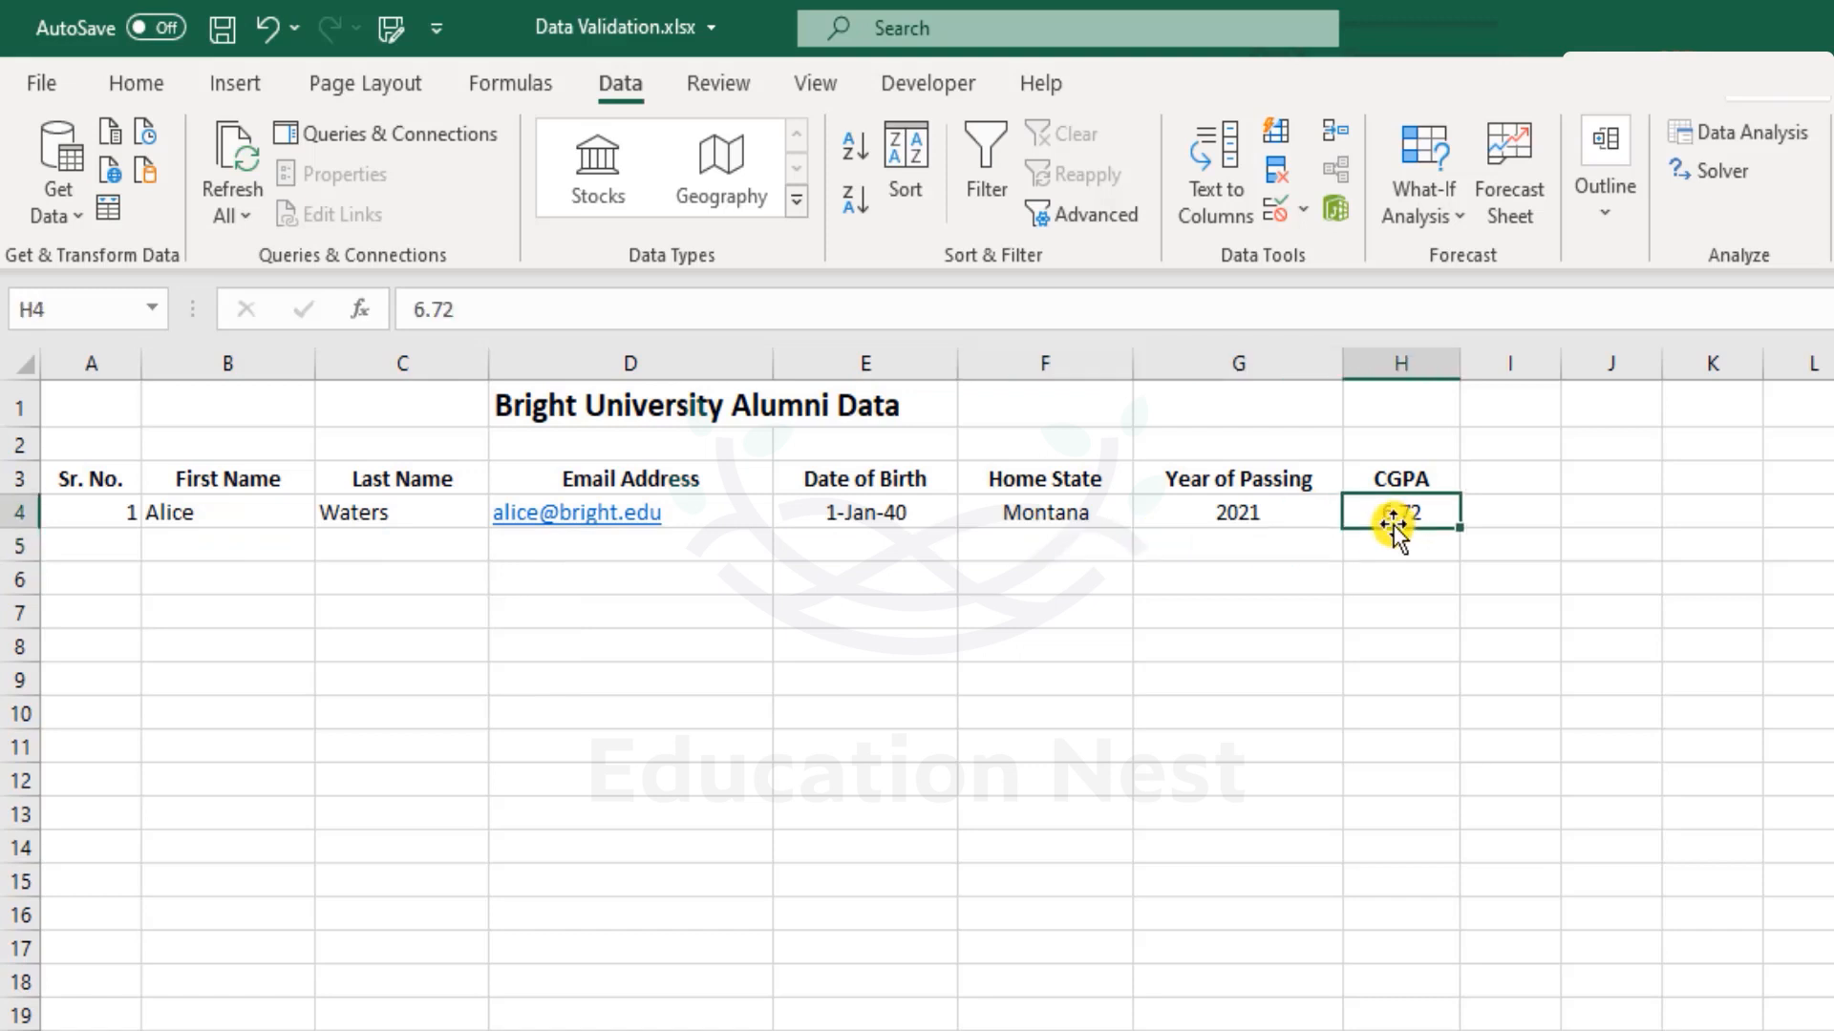
left_click(1108, 544)
left_click(1144, 546)
left_click(800, 565)
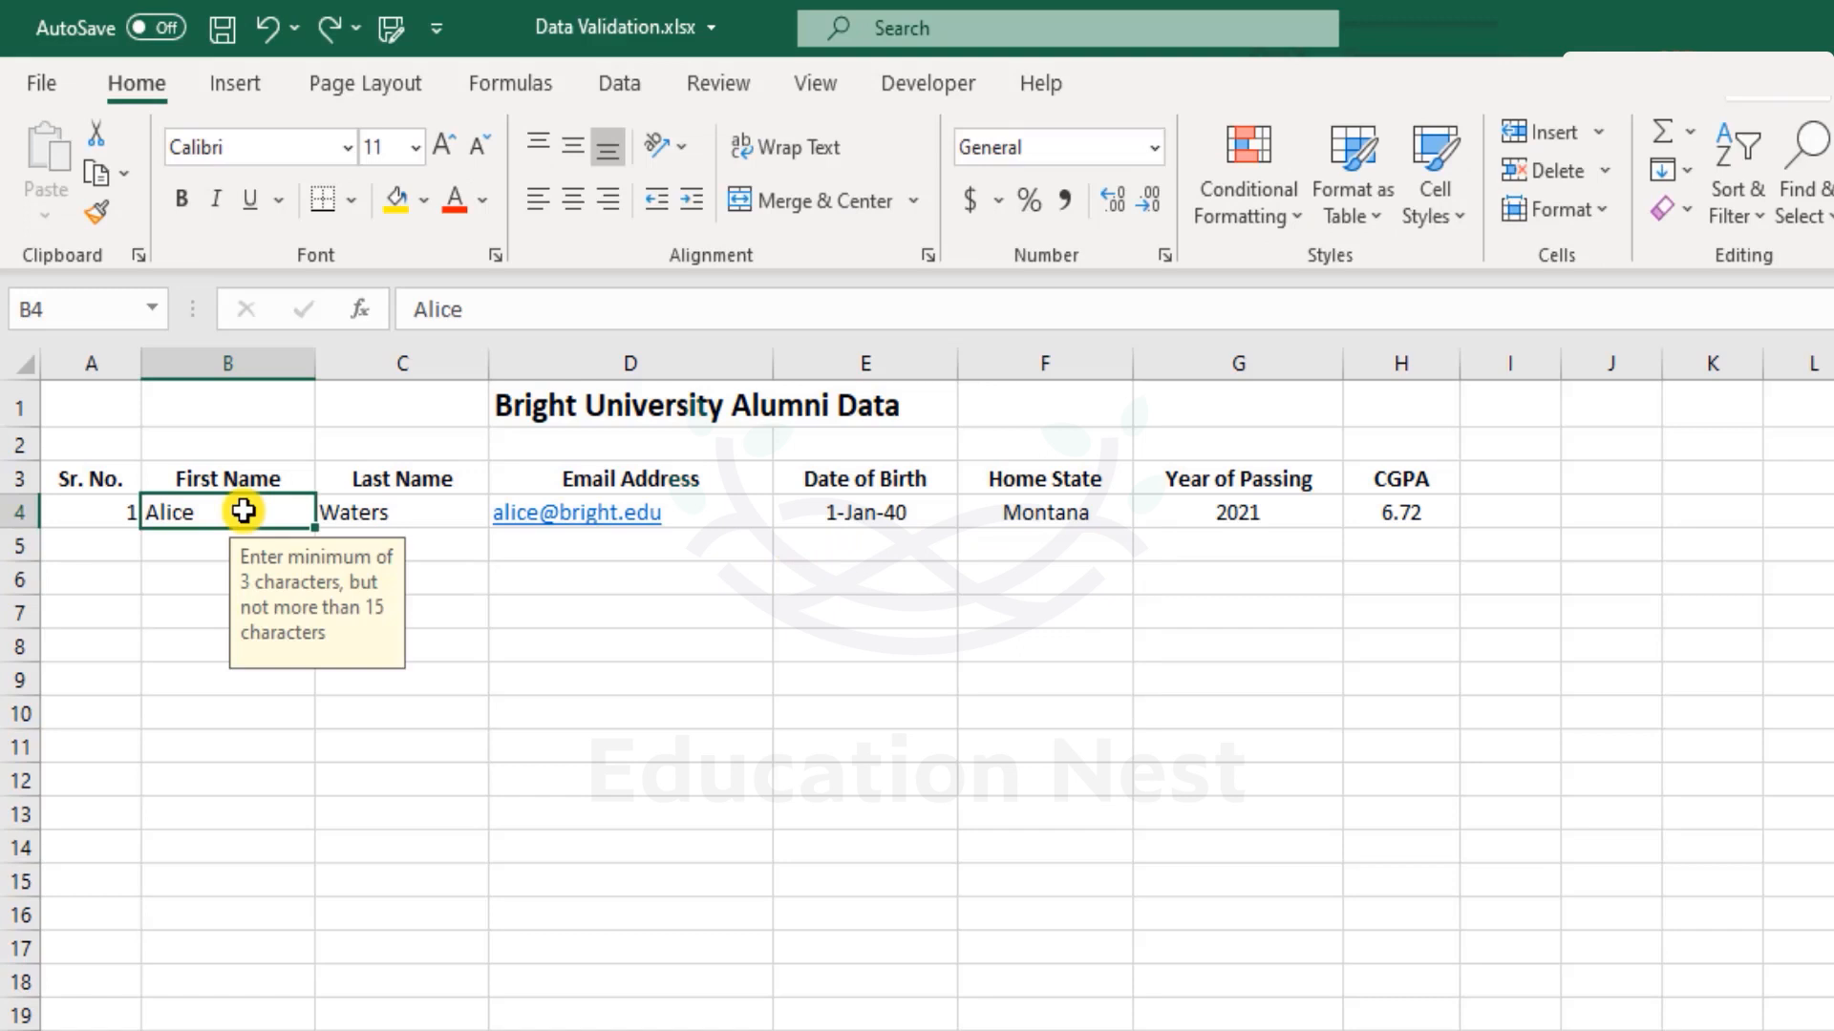
left_click_drag(244, 510, 1356, 514)
left_click(945, 607)
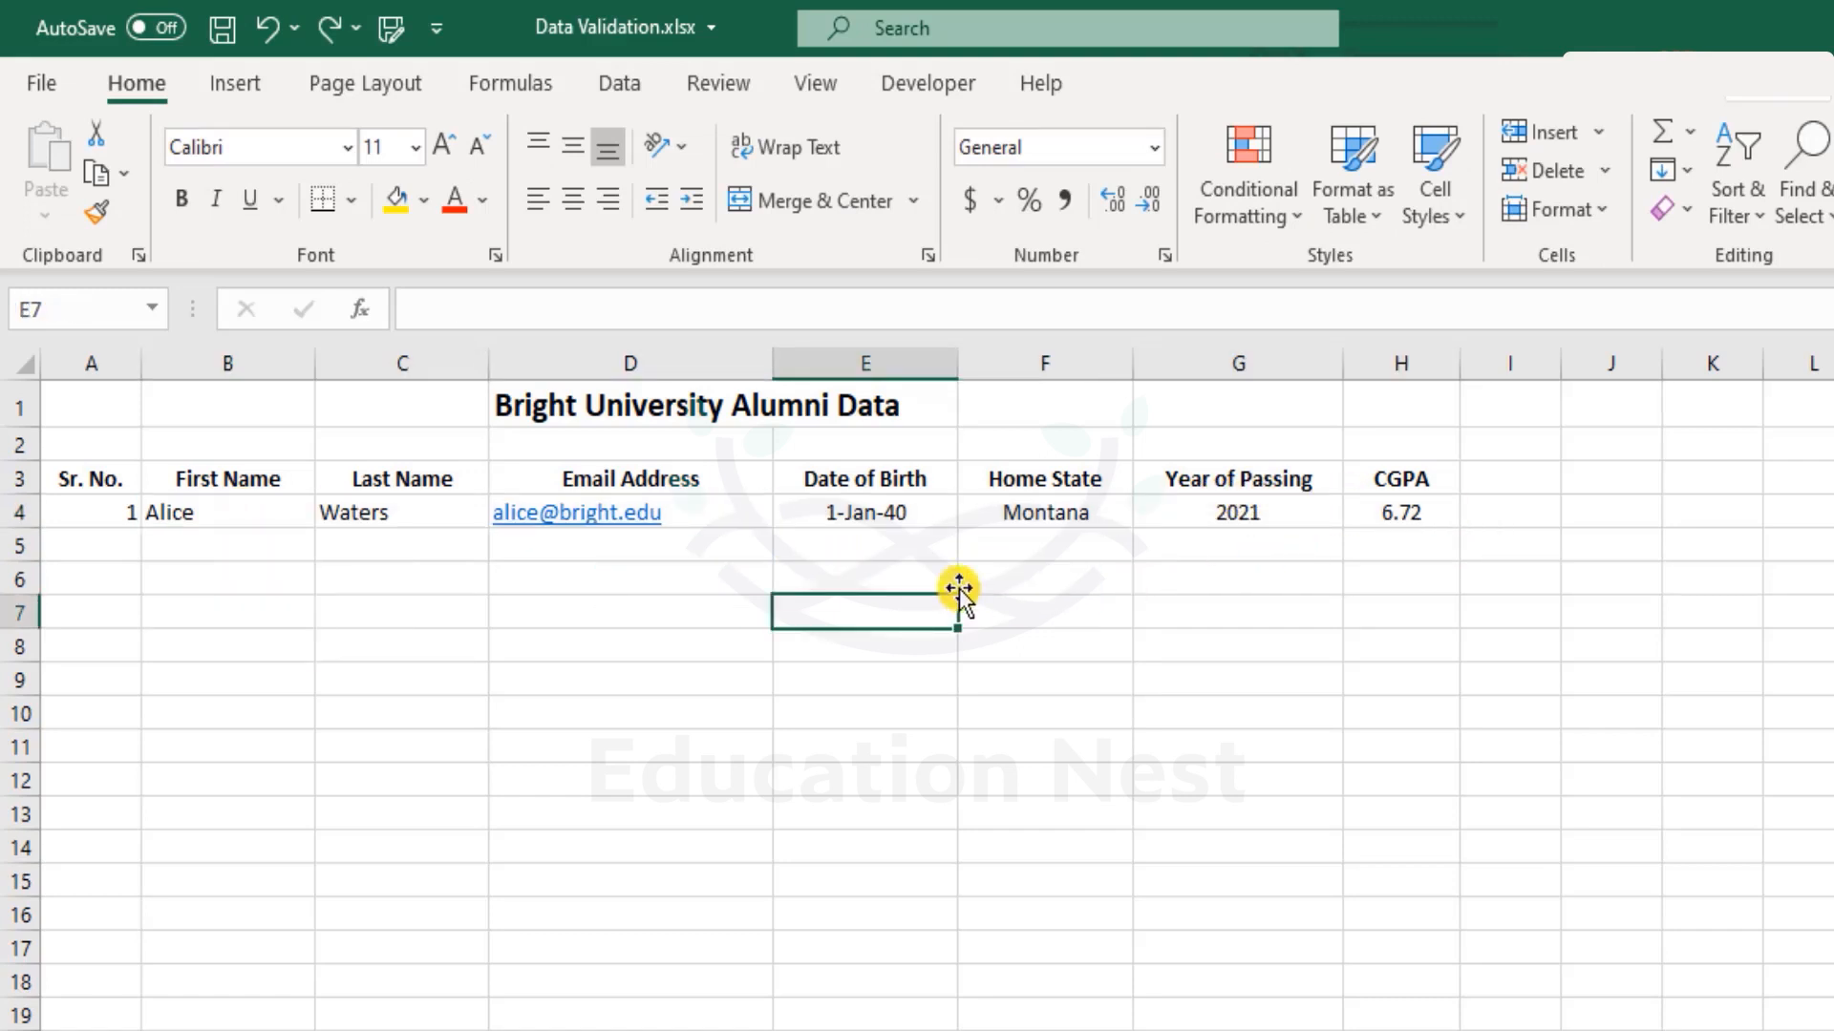
Turn the headers and first record (A3:H4) into a table styled Green, Table Style Dark 11.
left_click_drag(82, 478, 1380, 512)
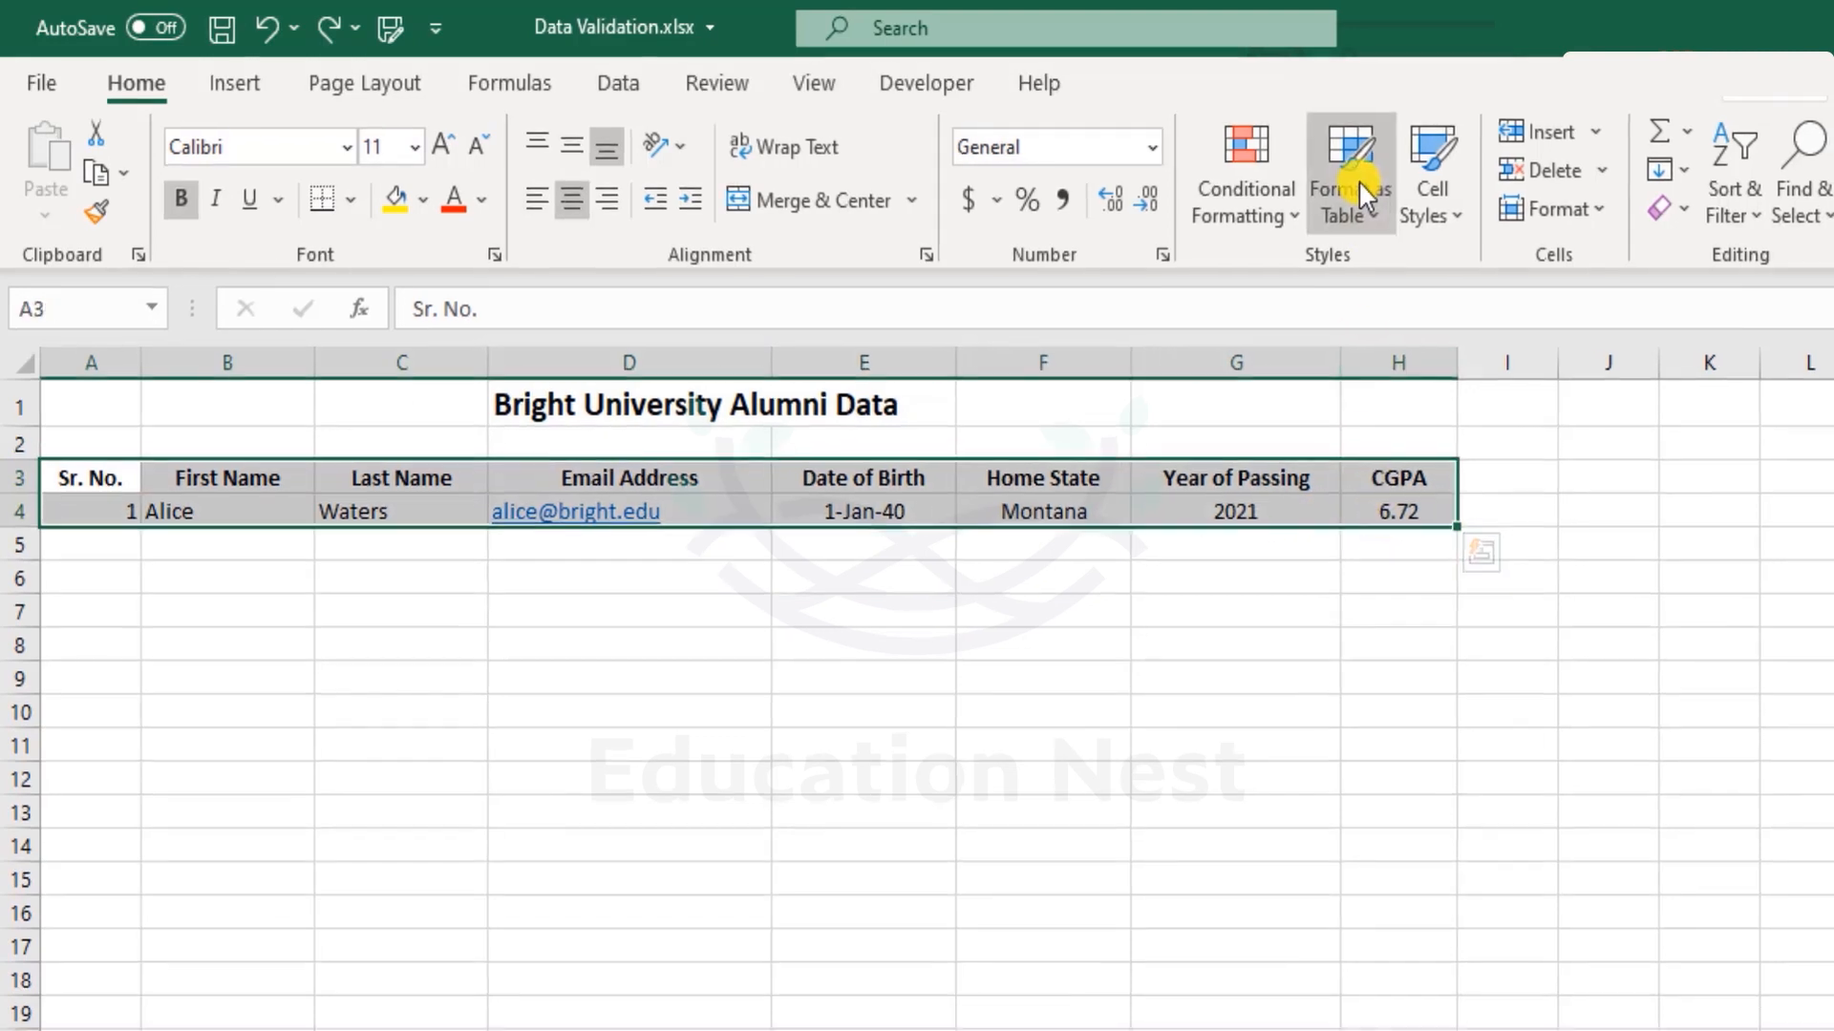
left_click(1358, 179)
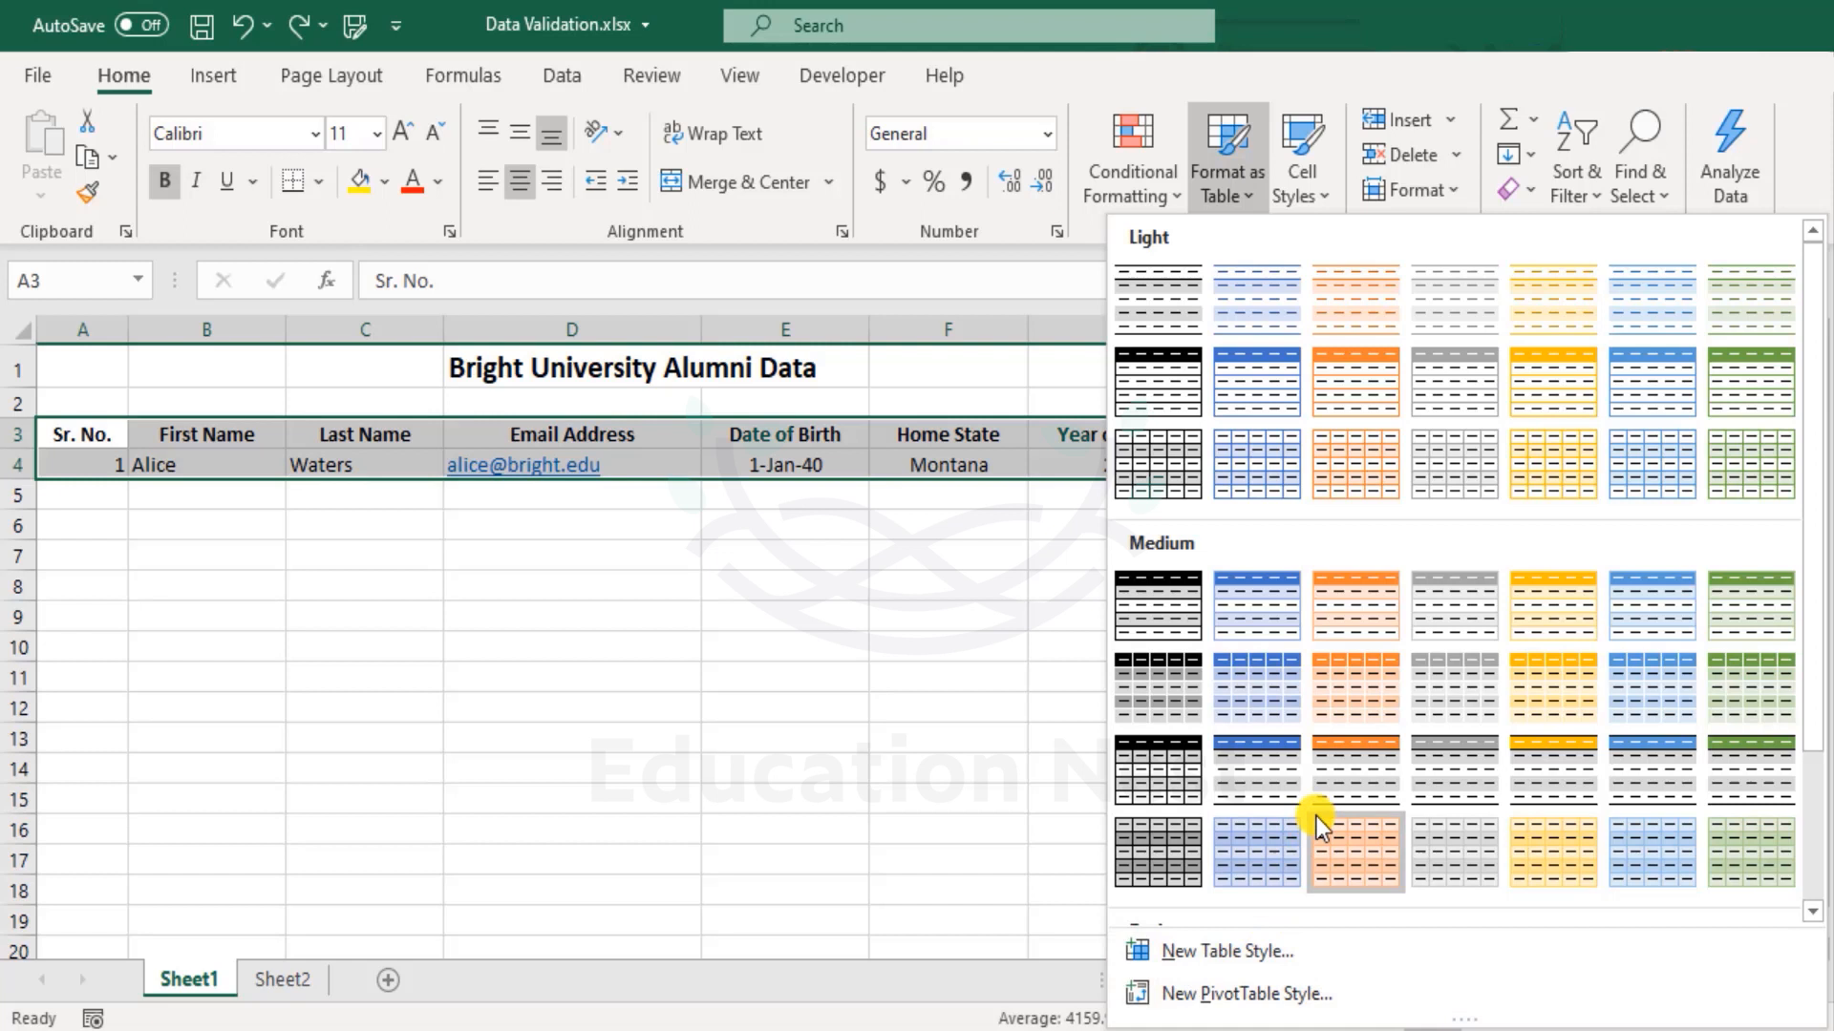
scroll(1331, 703, "down", 2)
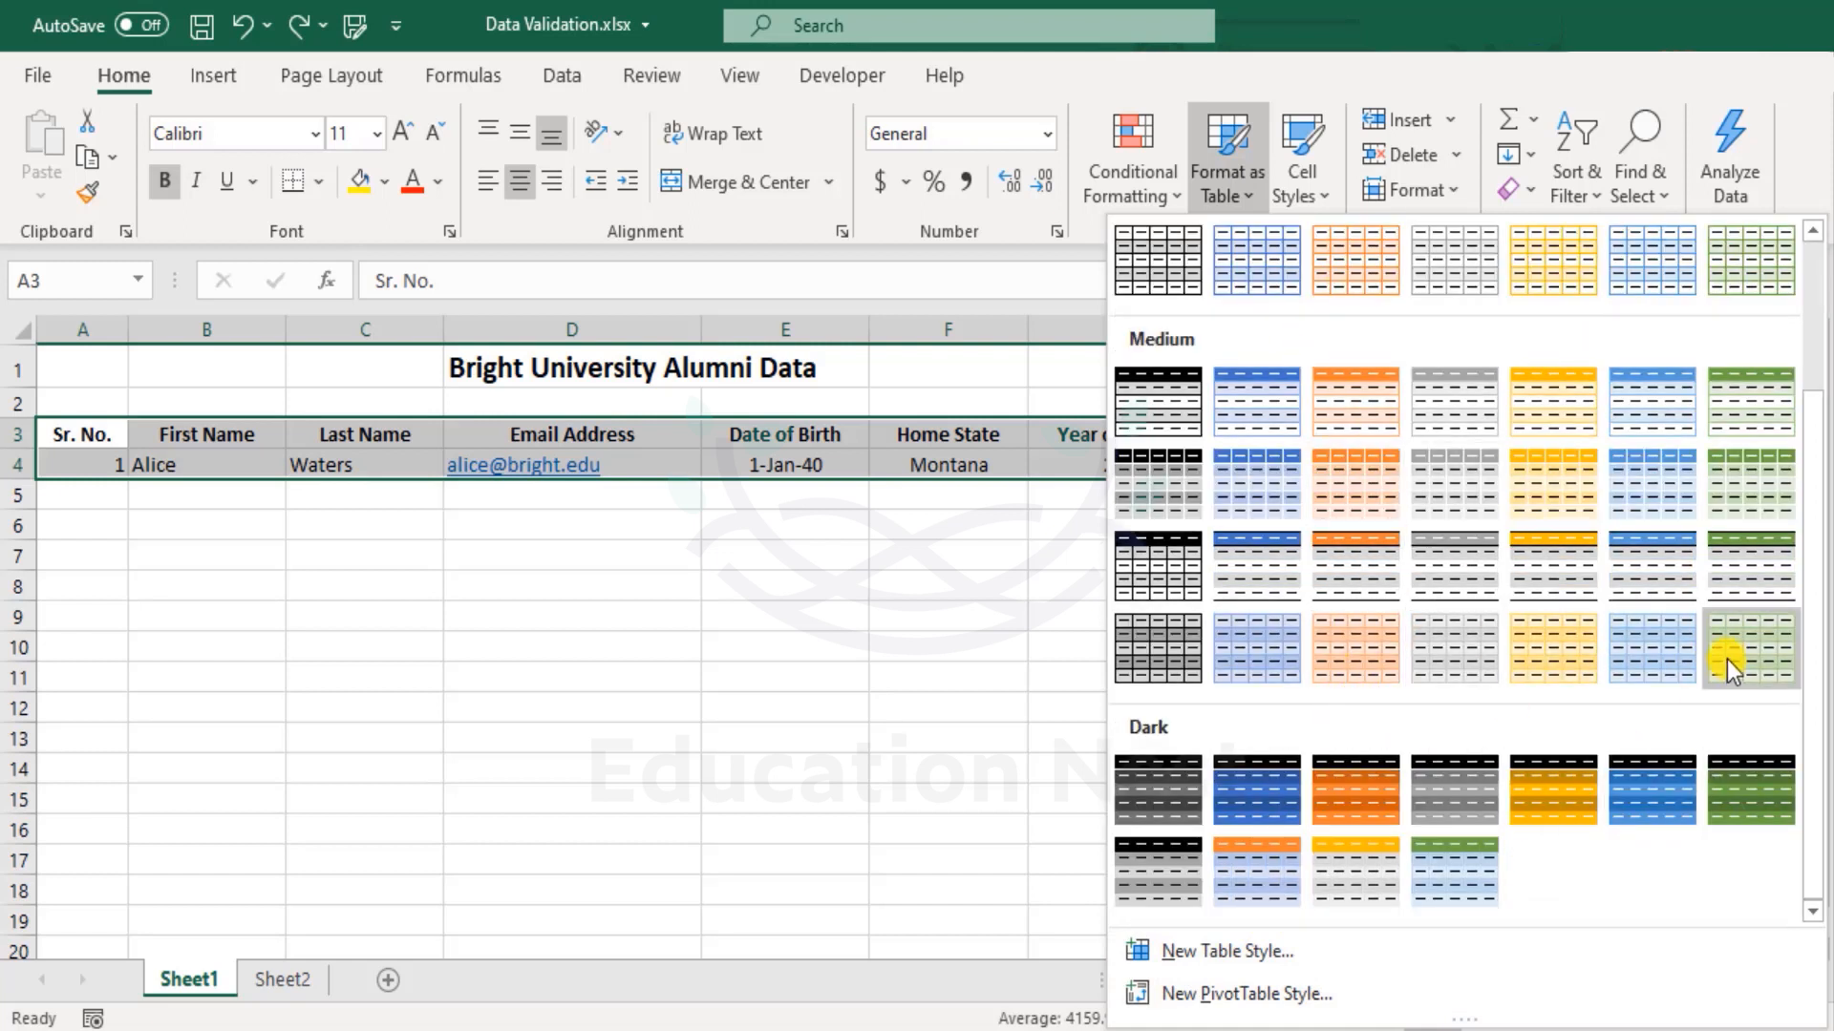
scroll(1474, 565, "up", 2)
scroll(1486, 564, "down", 2)
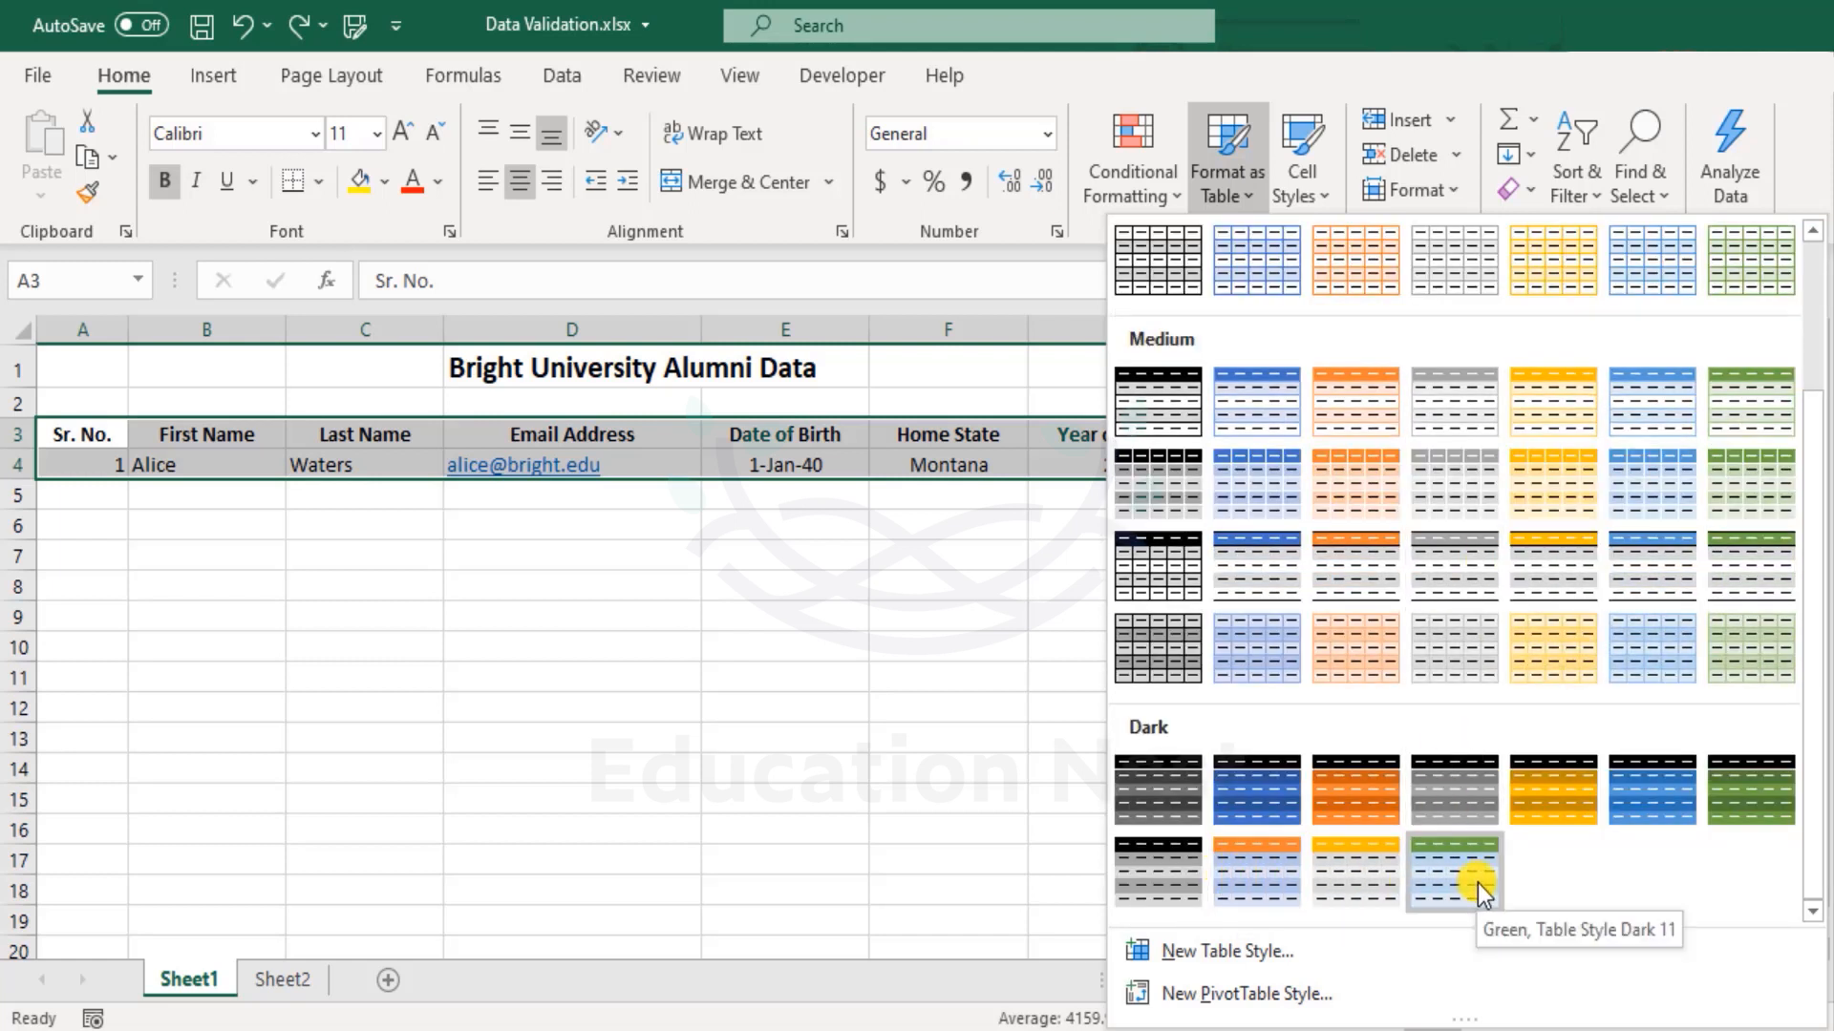
left_click(1428, 887)
left_click(1424, 577)
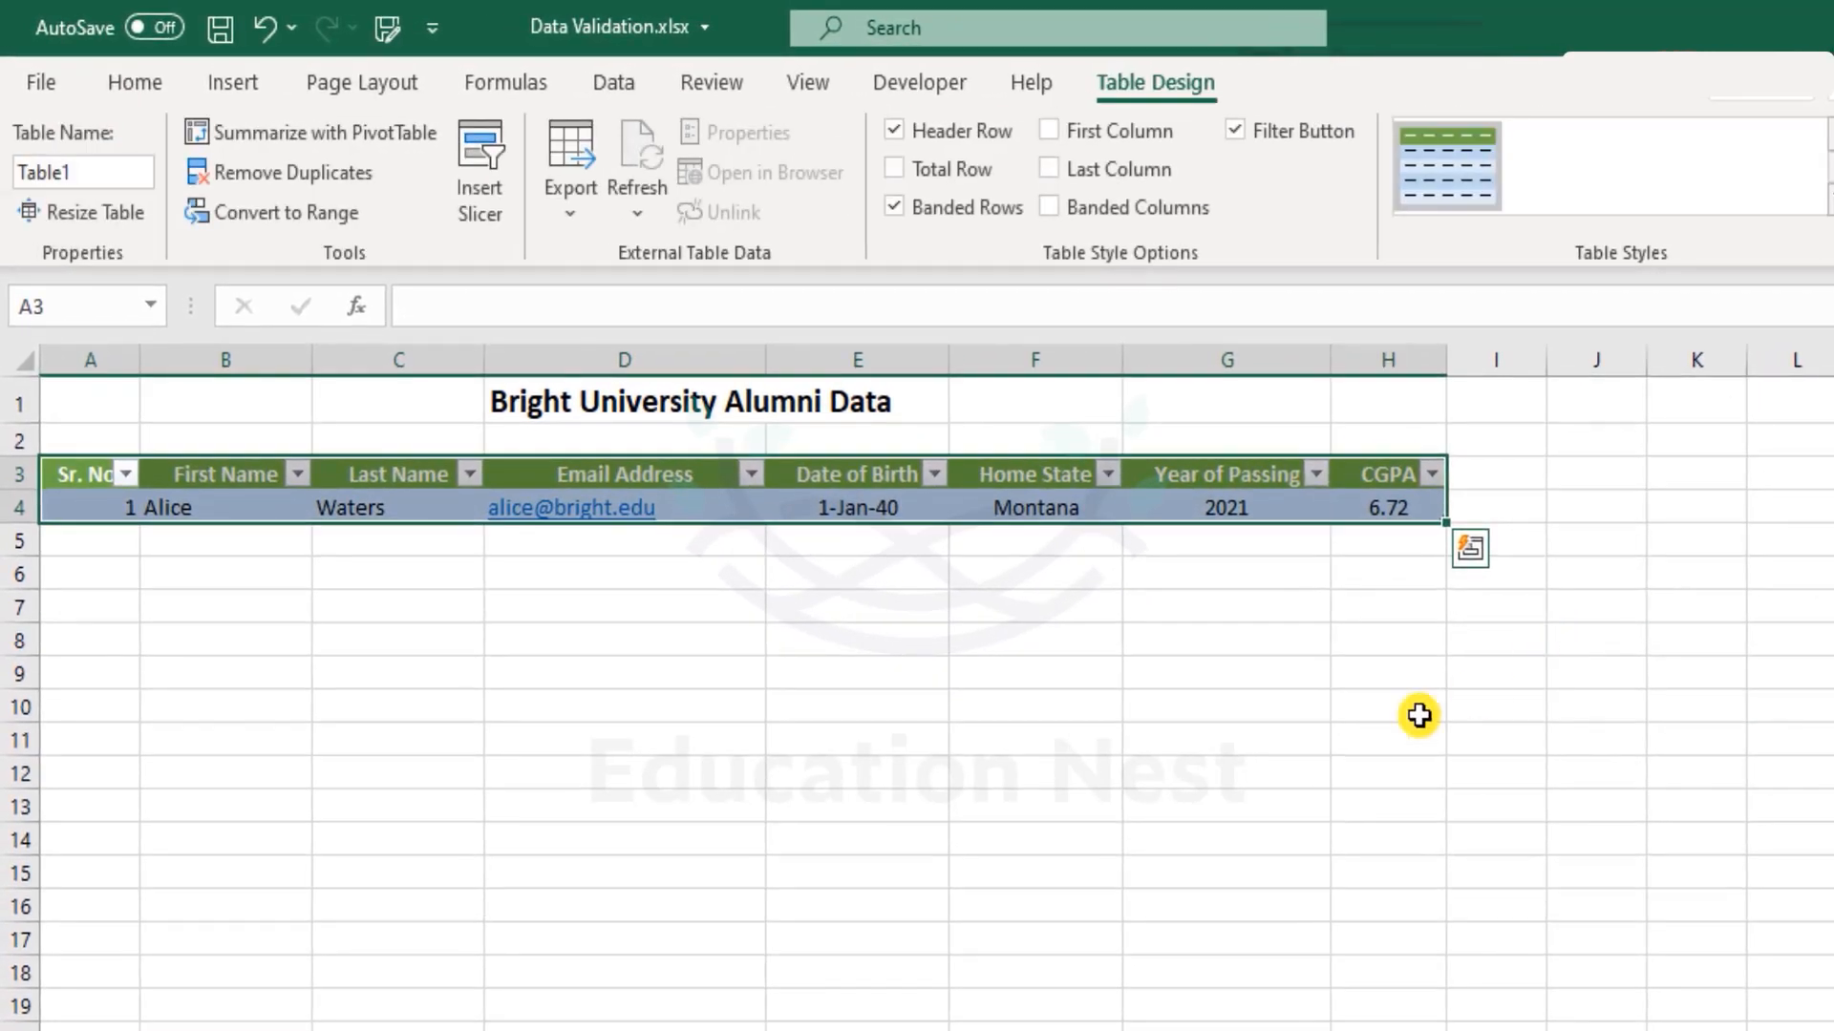
Hide the filter buttons on Table1's header row with Ctrl+Shift+L.
left_click(1281, 769)
left_click(897, 475)
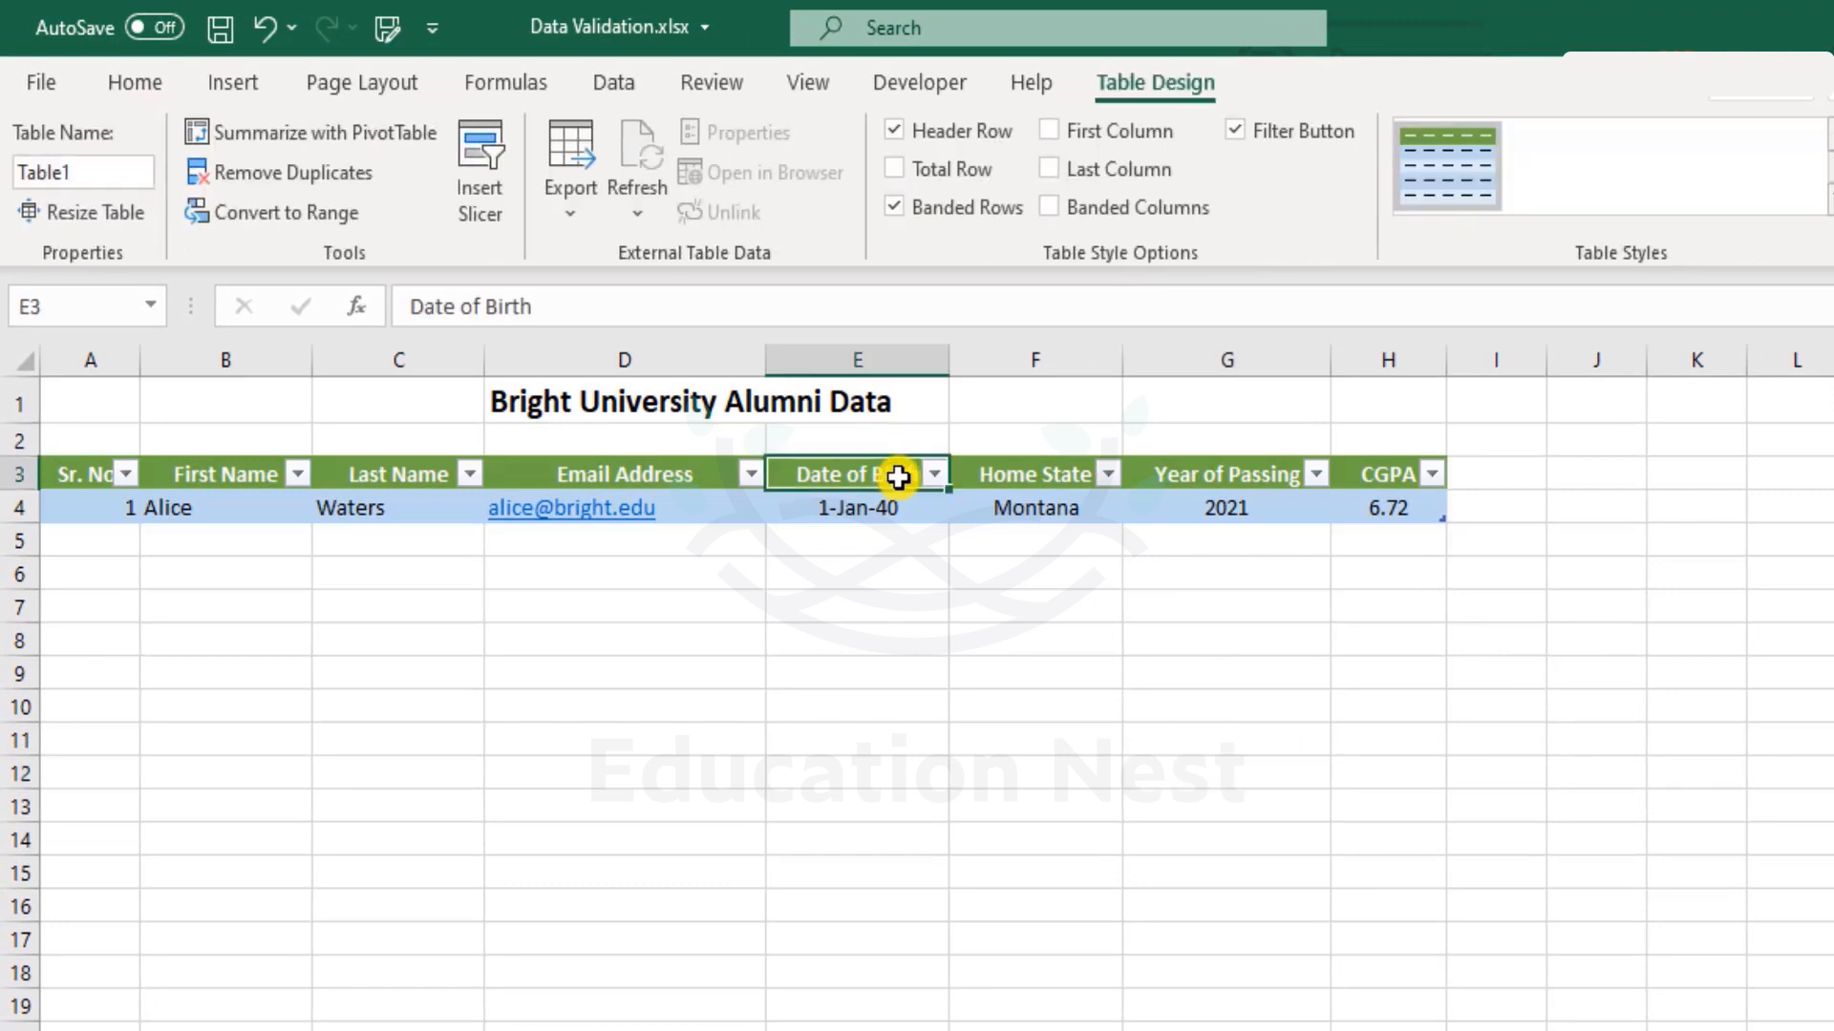
key("ctrl+shift+l")
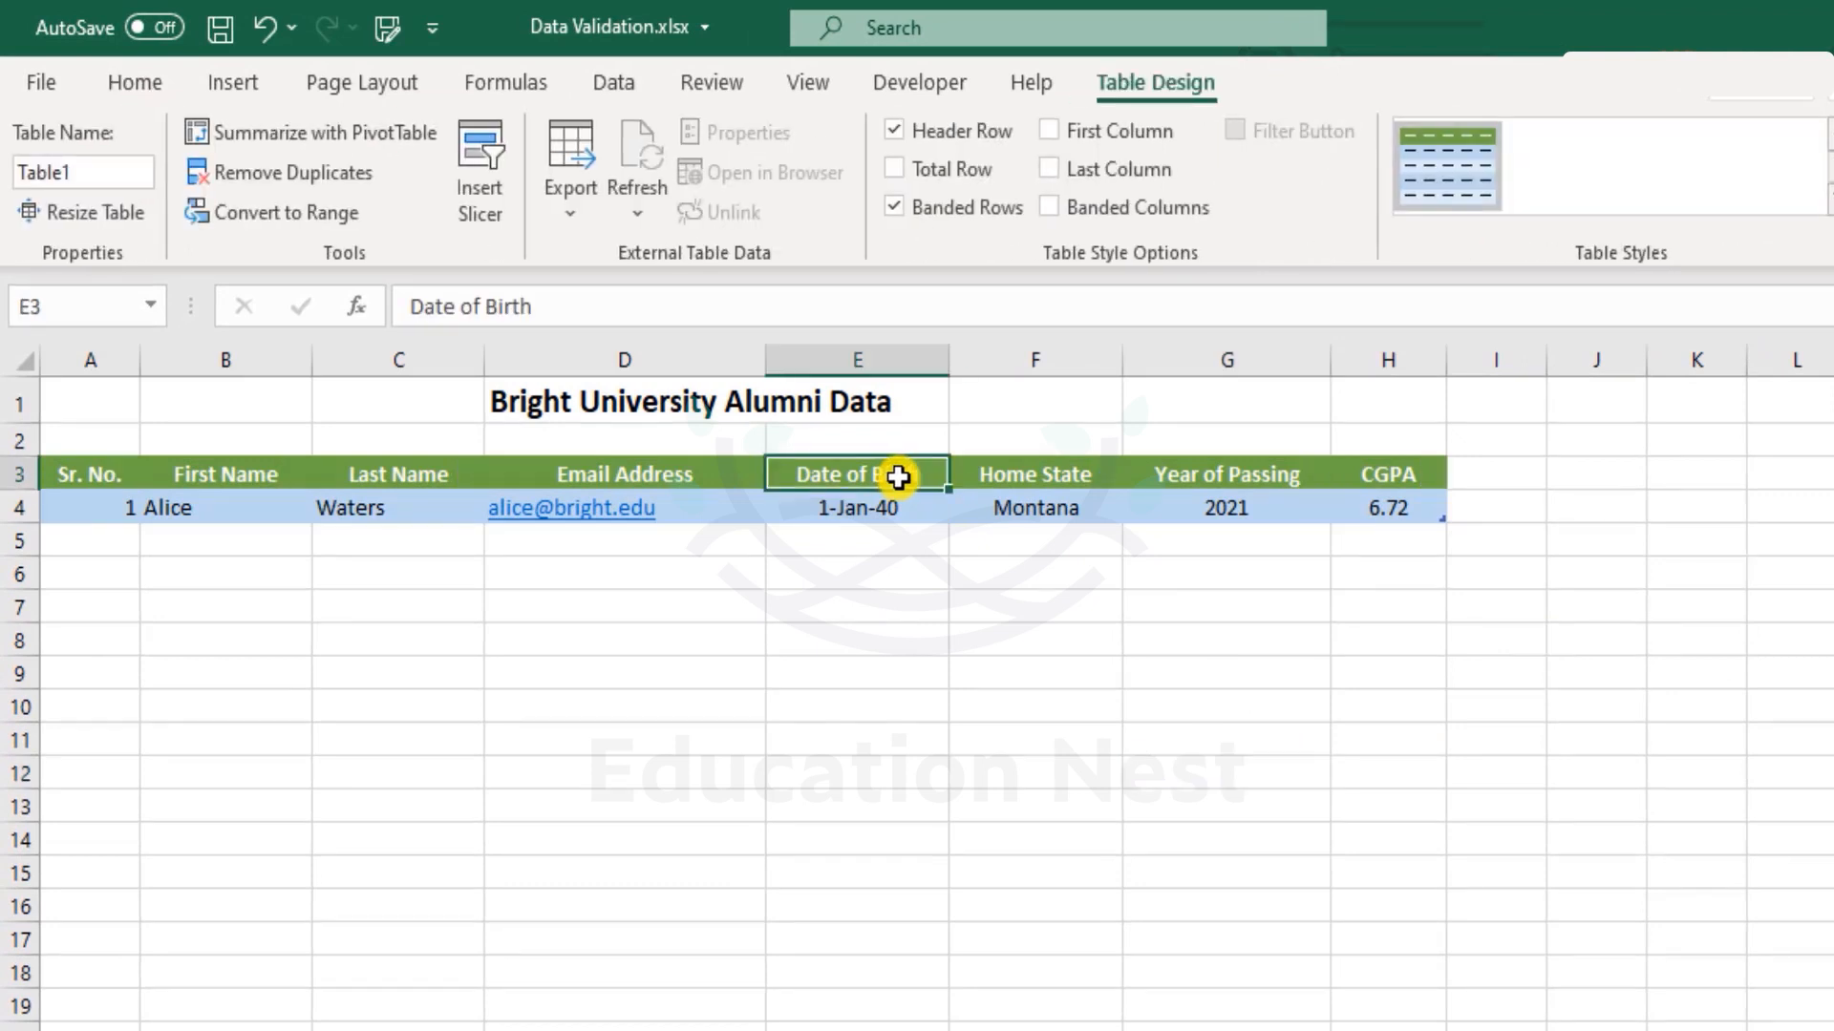
key("ctrl+z")
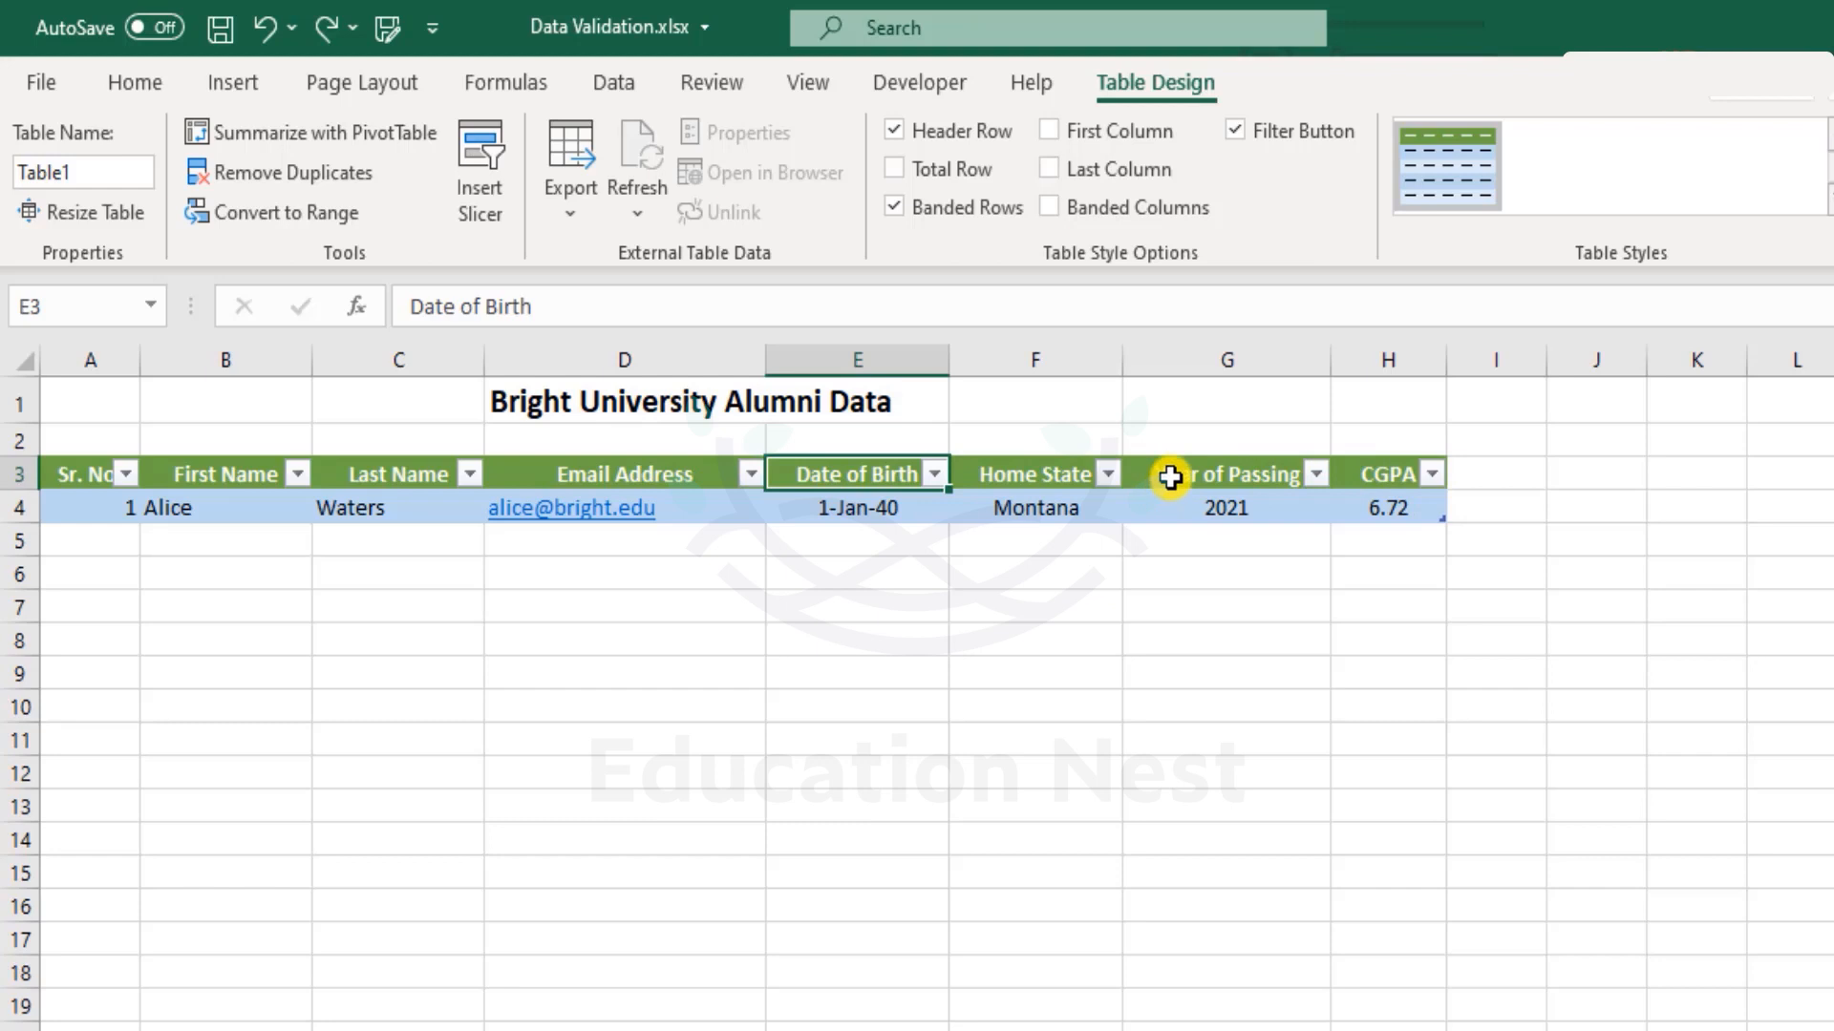
key("ctrl+y")
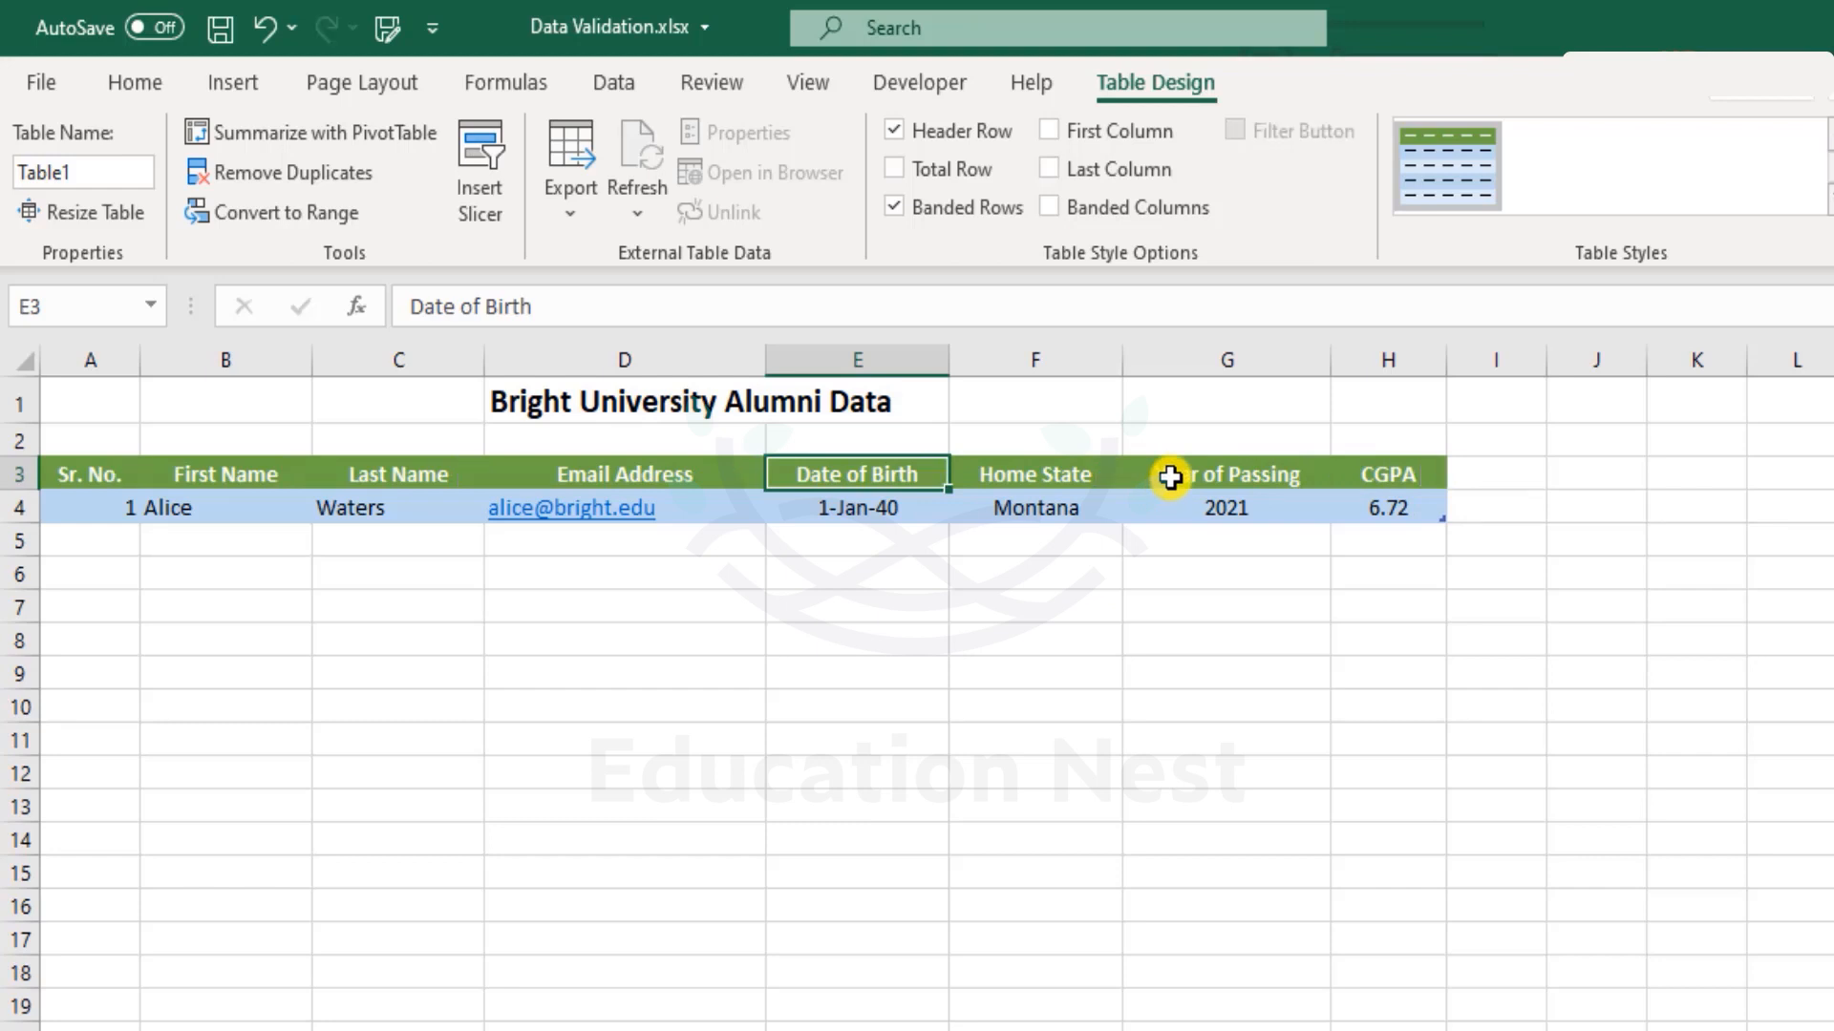
left_click(233, 537)
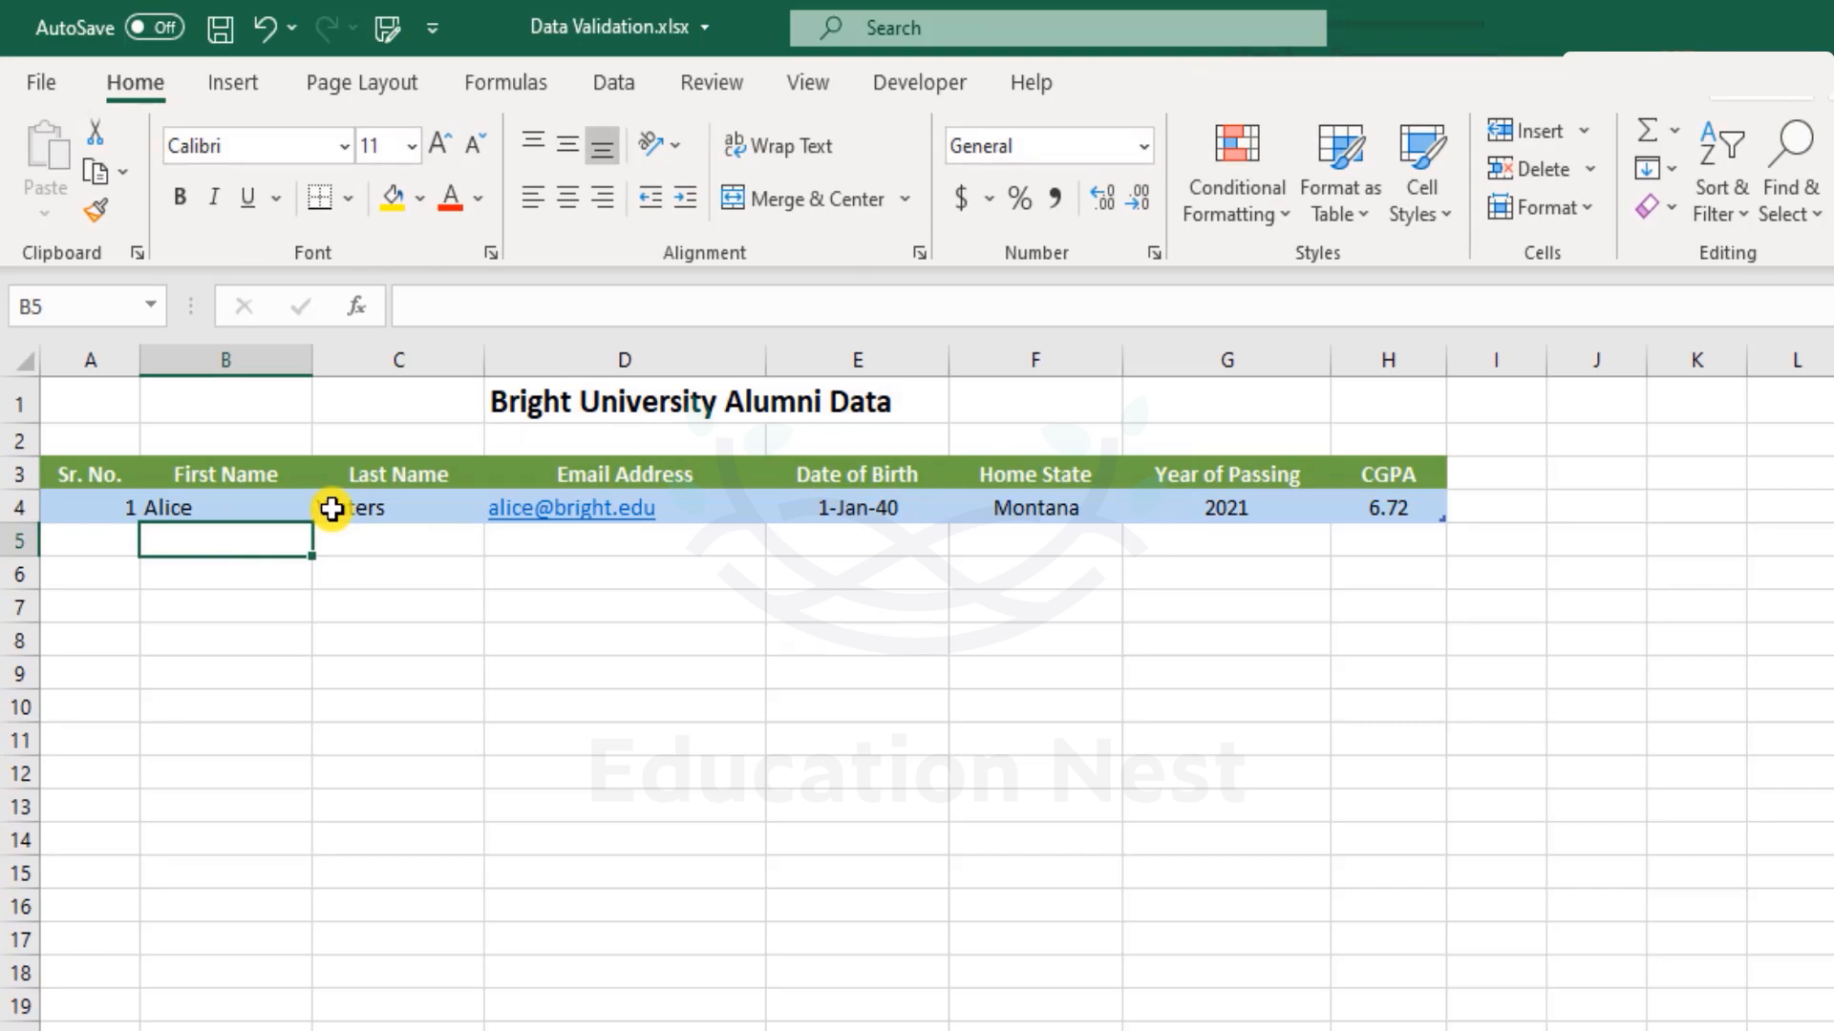
Enter the second alumnus's first and last names in B5 and C5.
key("Tab")
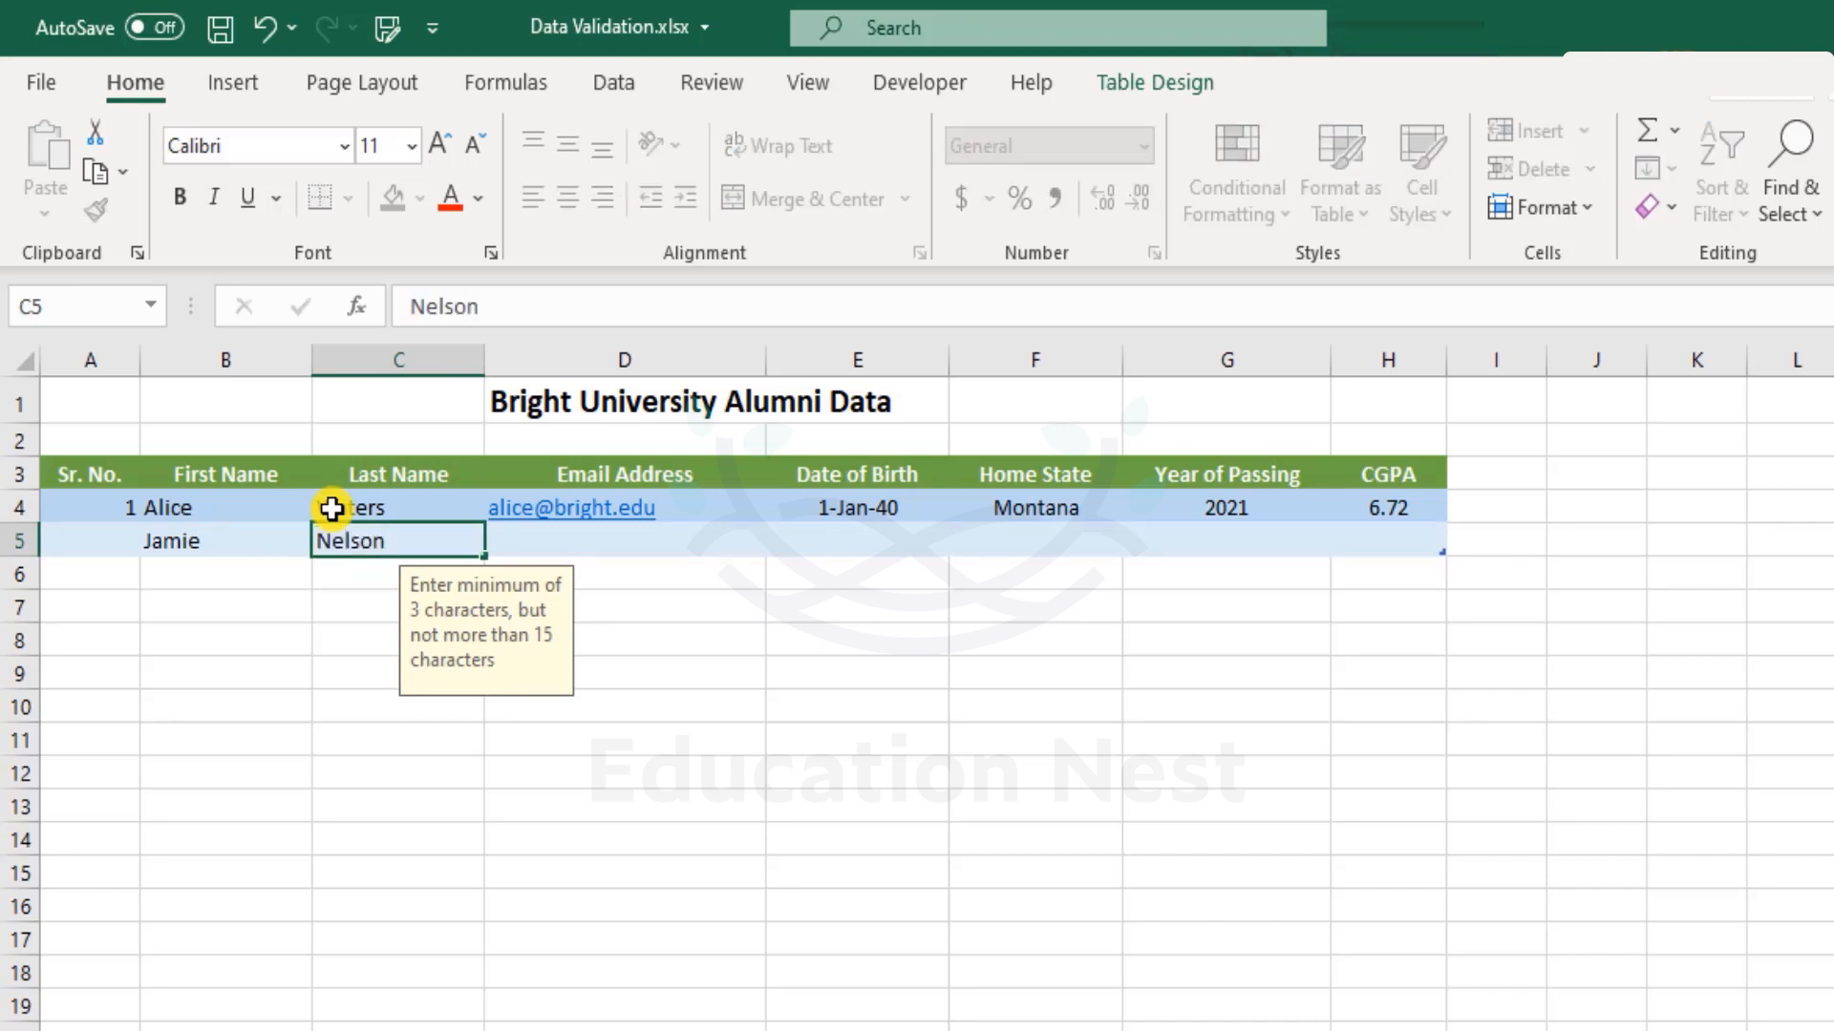
left_click(1187, 593)
Open F5's dropdown to view the allowed Home State choices.
left_click_drag(586, 544, 1343, 565)
left_click(1211, 664)
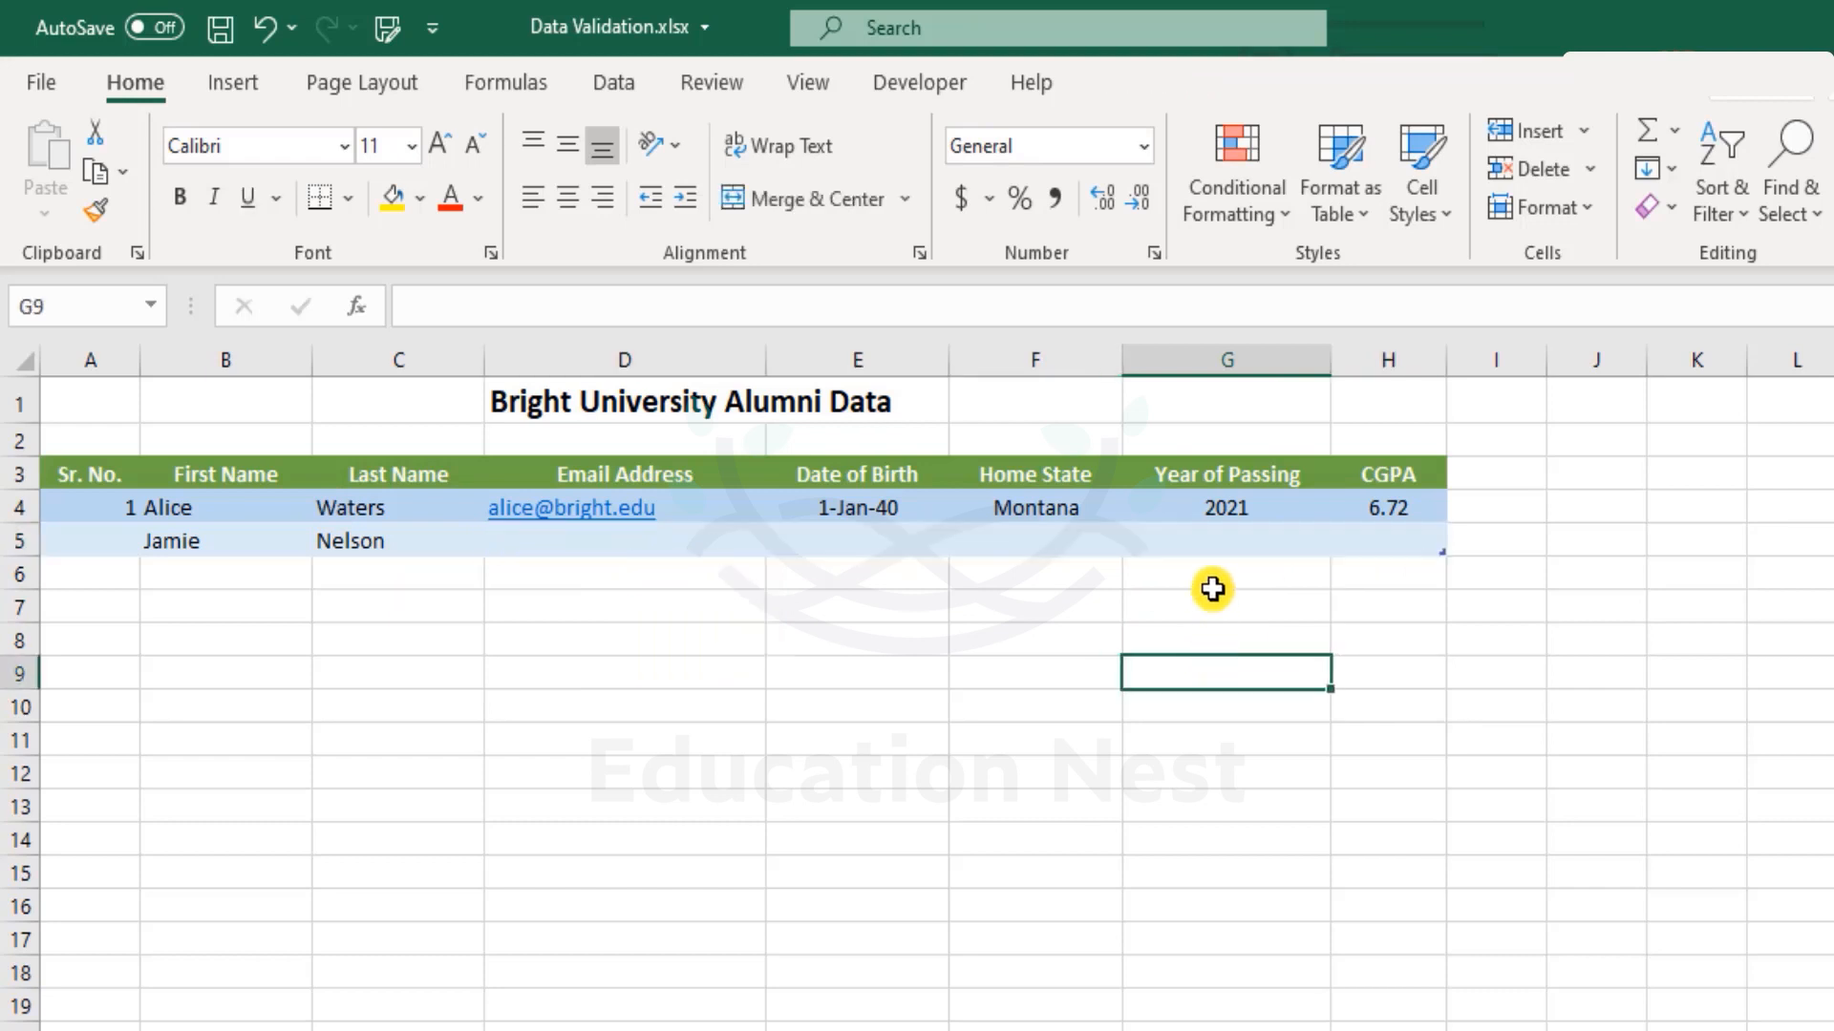
left_click(1082, 542)
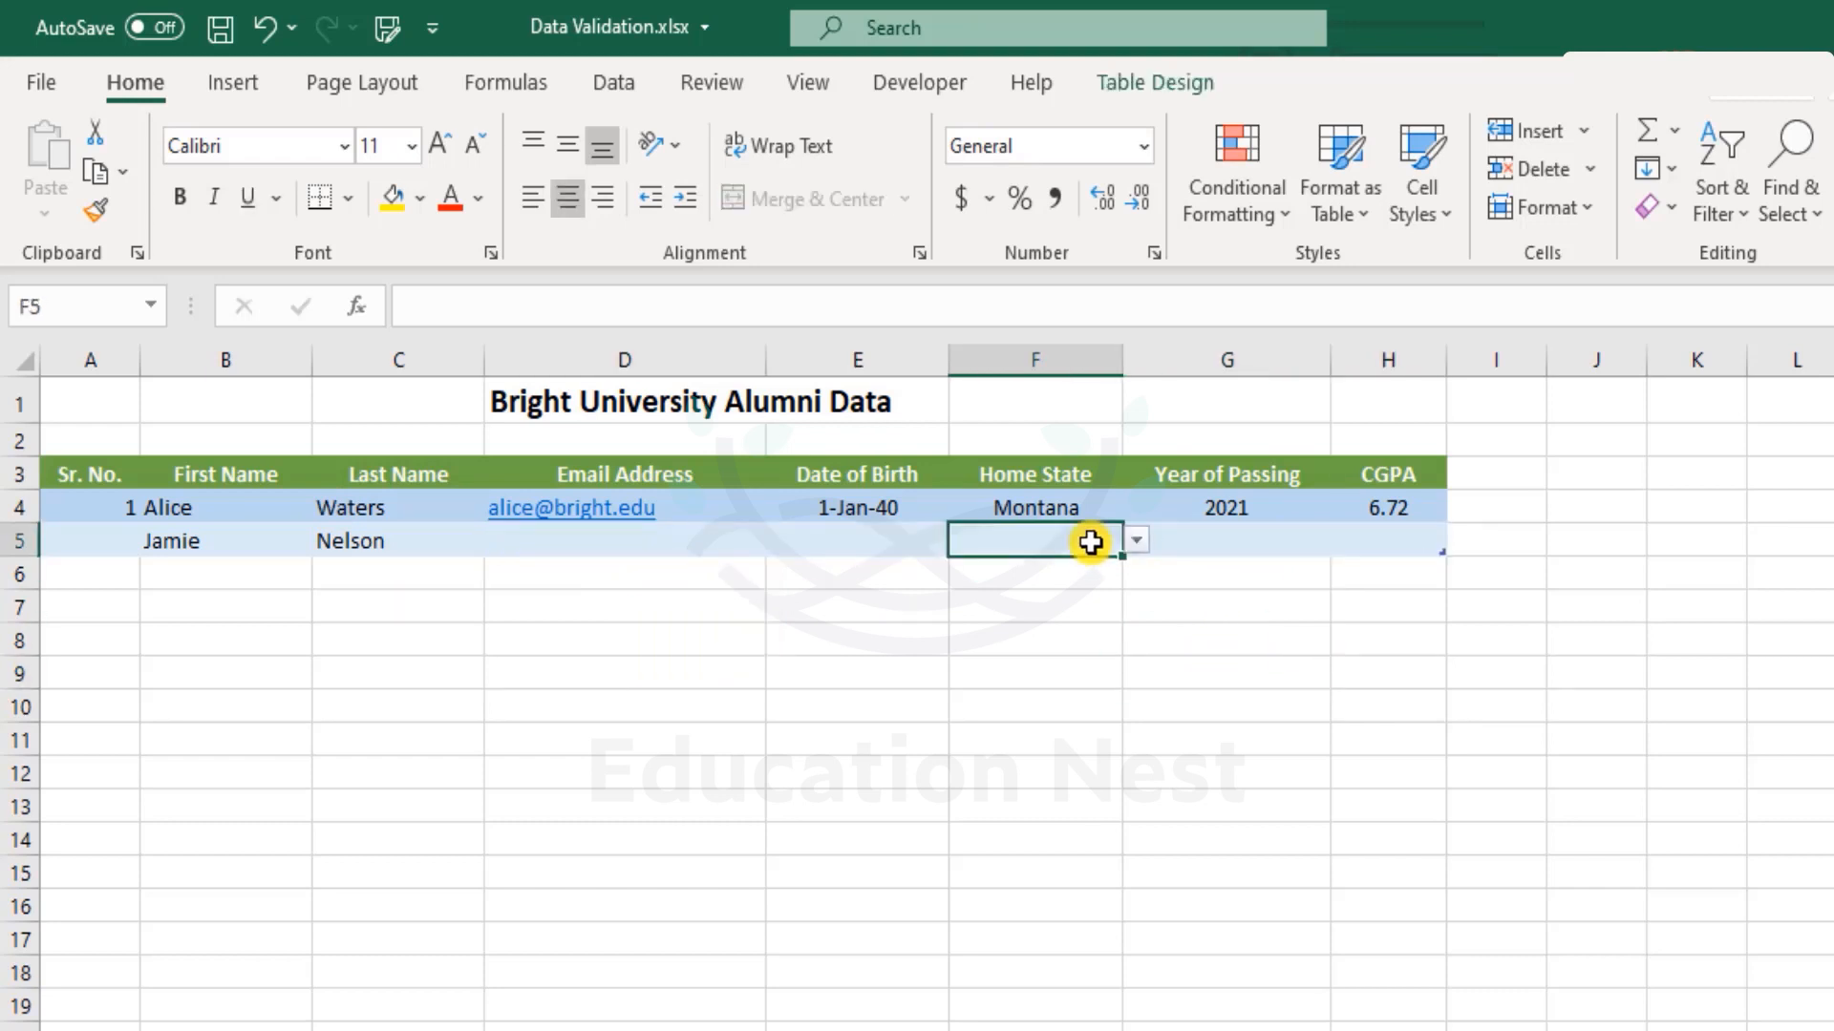
left_click(1137, 540)
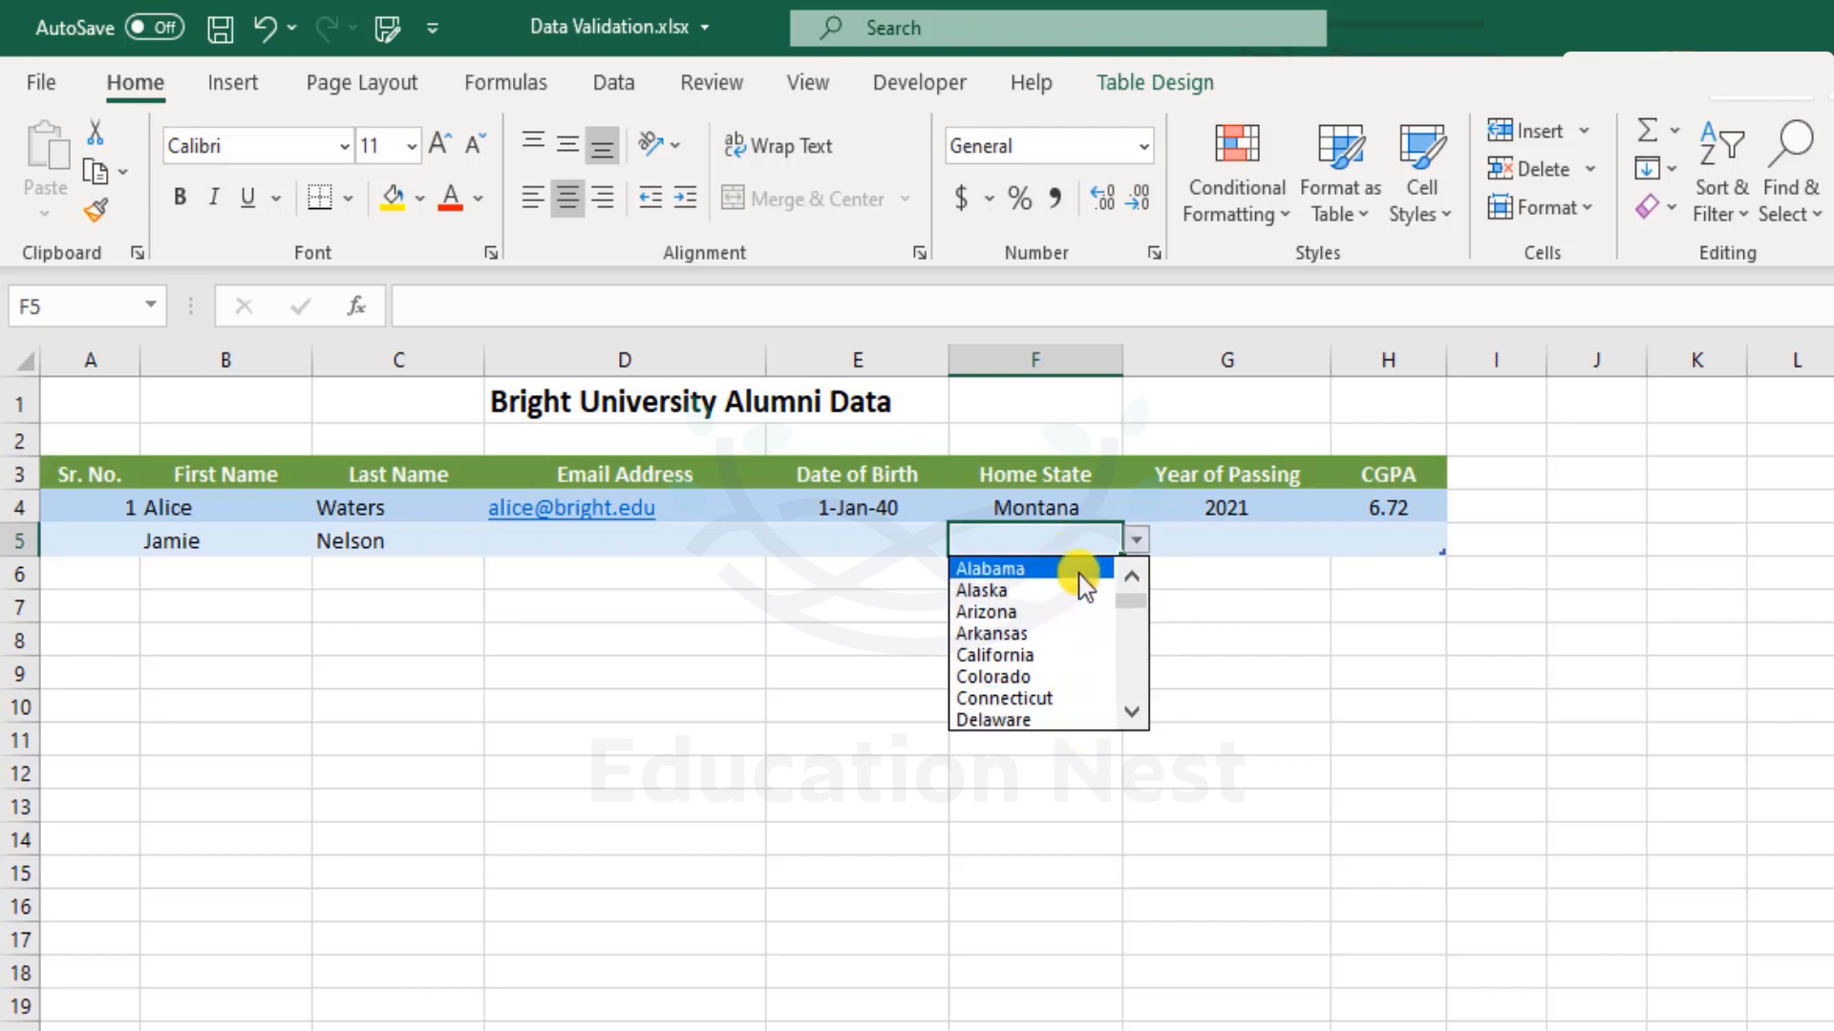
mouse_move(1135, 599)
left_mouse_down()
mouse_move(1135, 707)
mouse_move(1124, 582)
left_mouse_up()
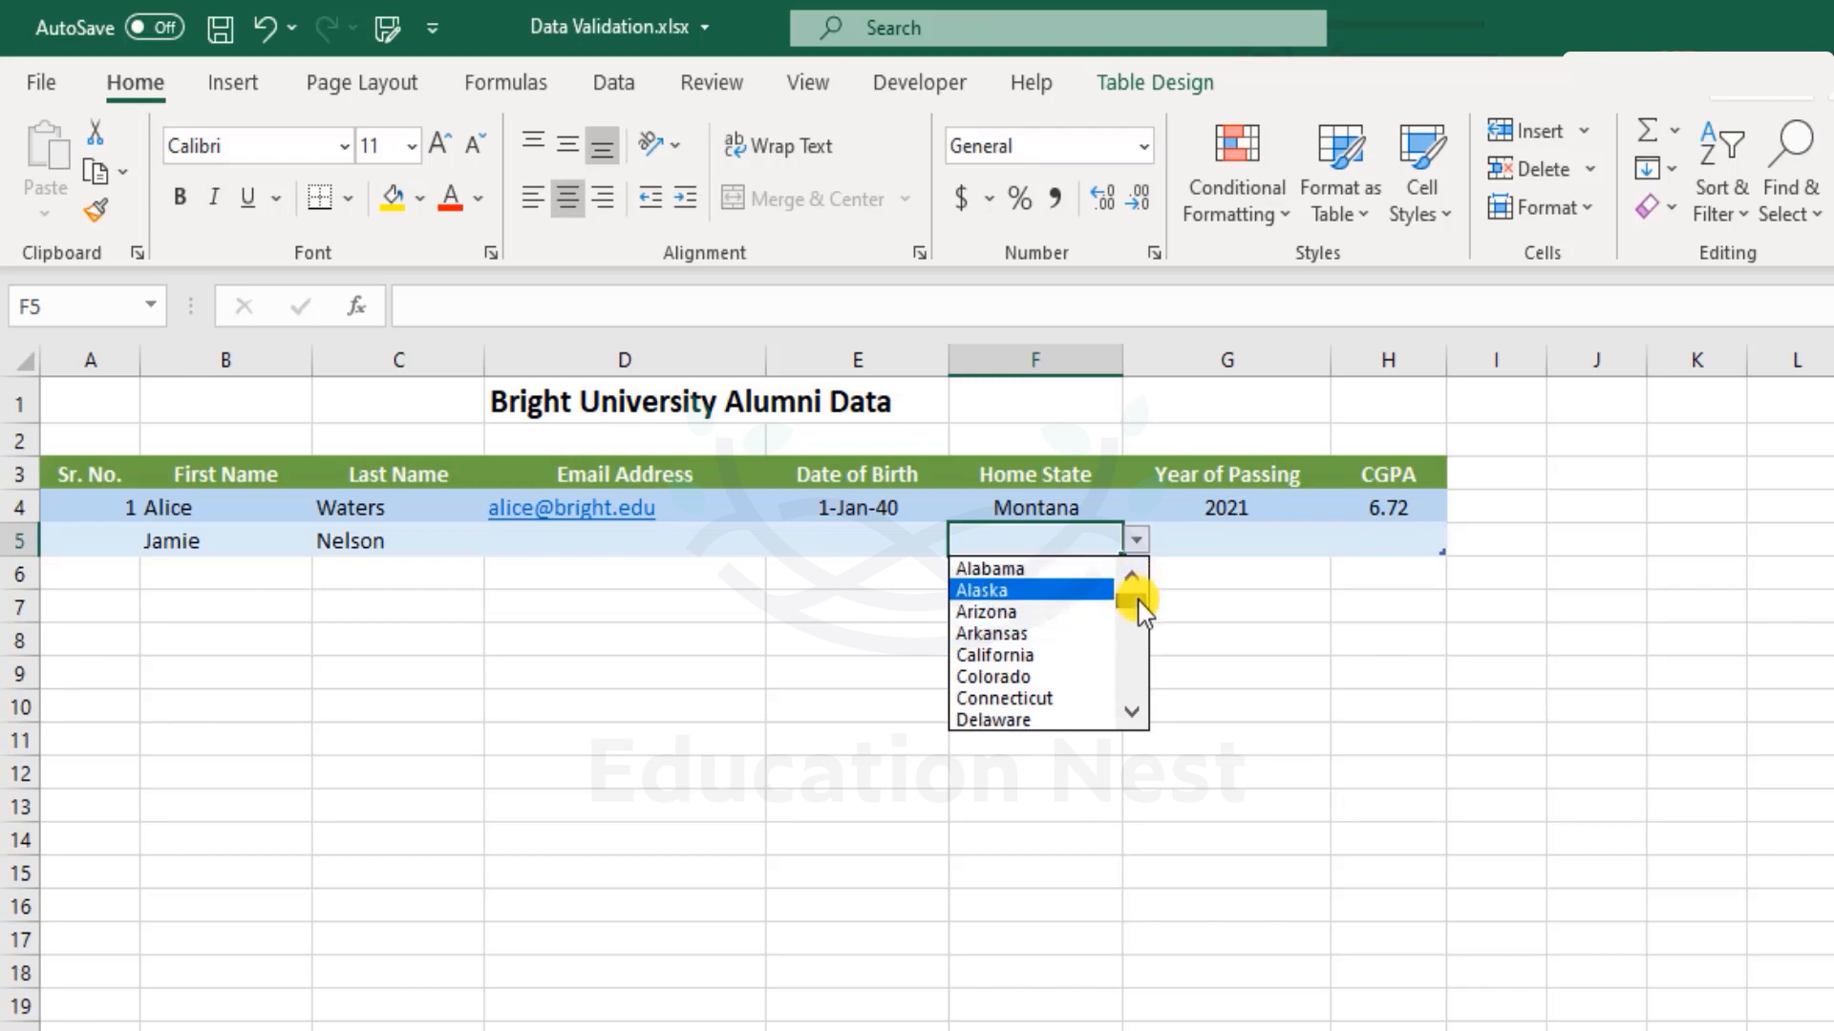
left_click_drag(1134, 592, 1137, 709)
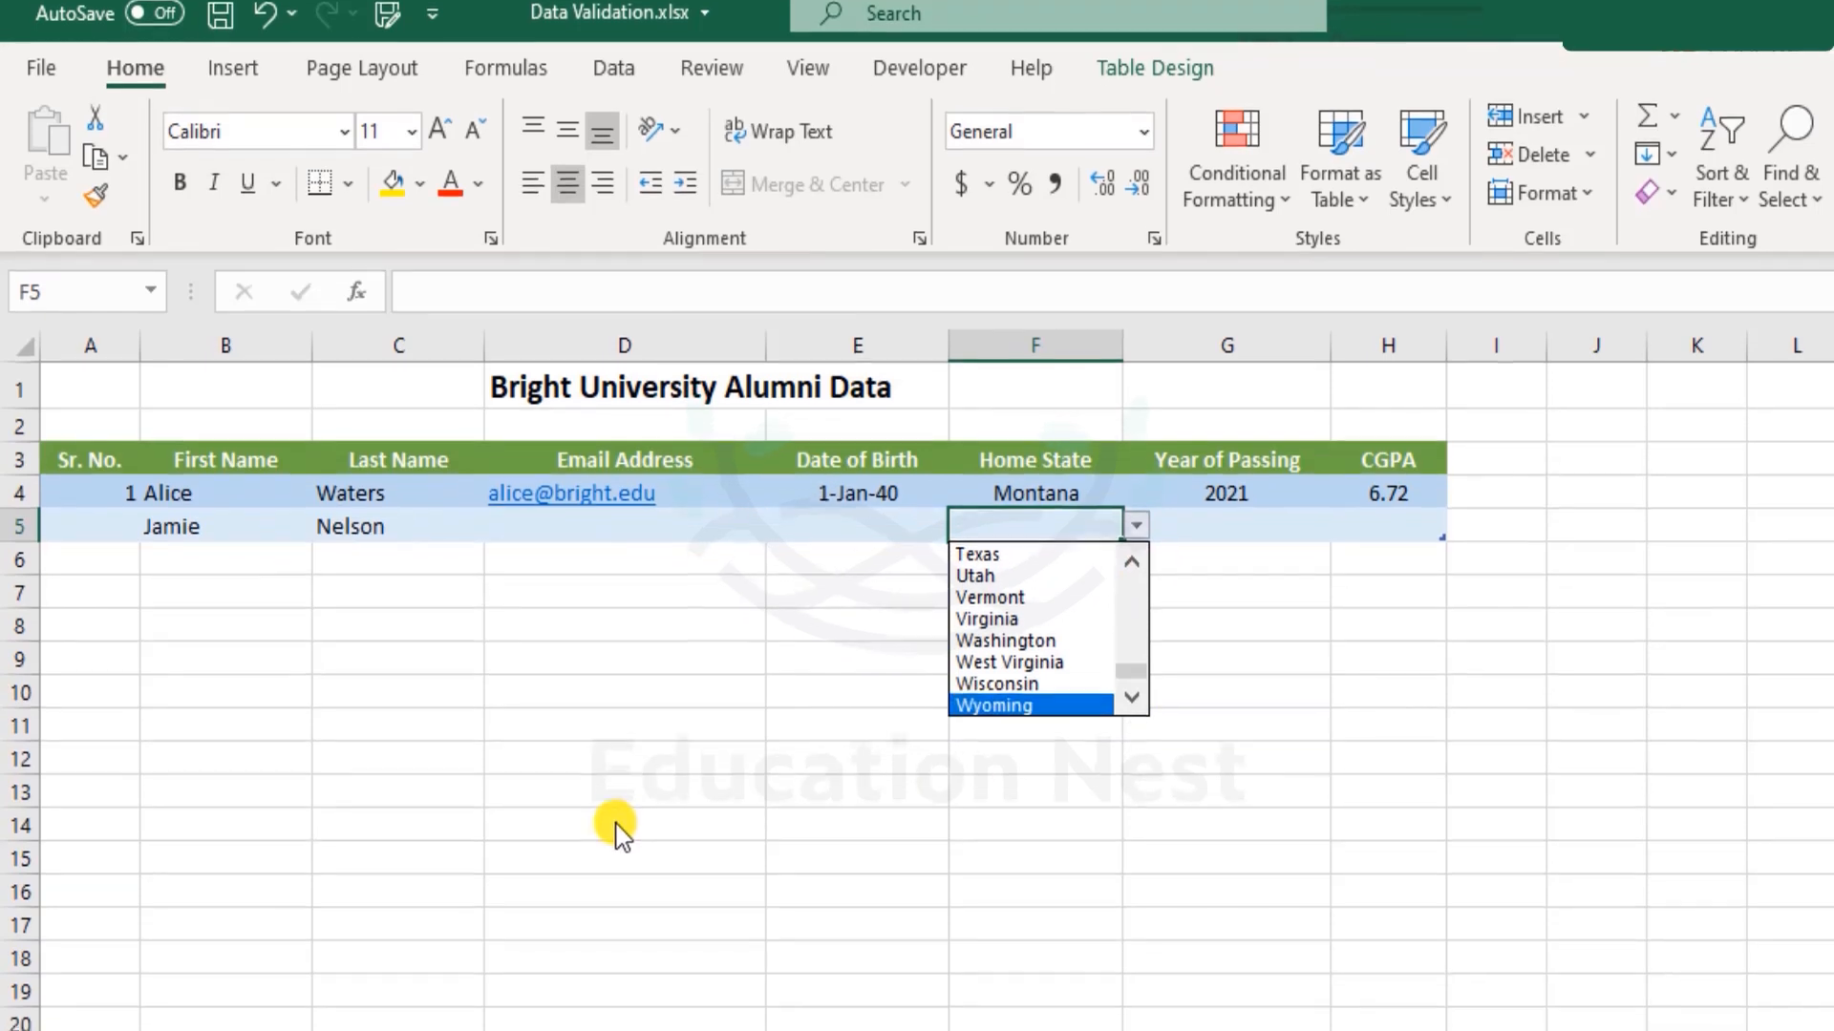
left_click(296, 1028)
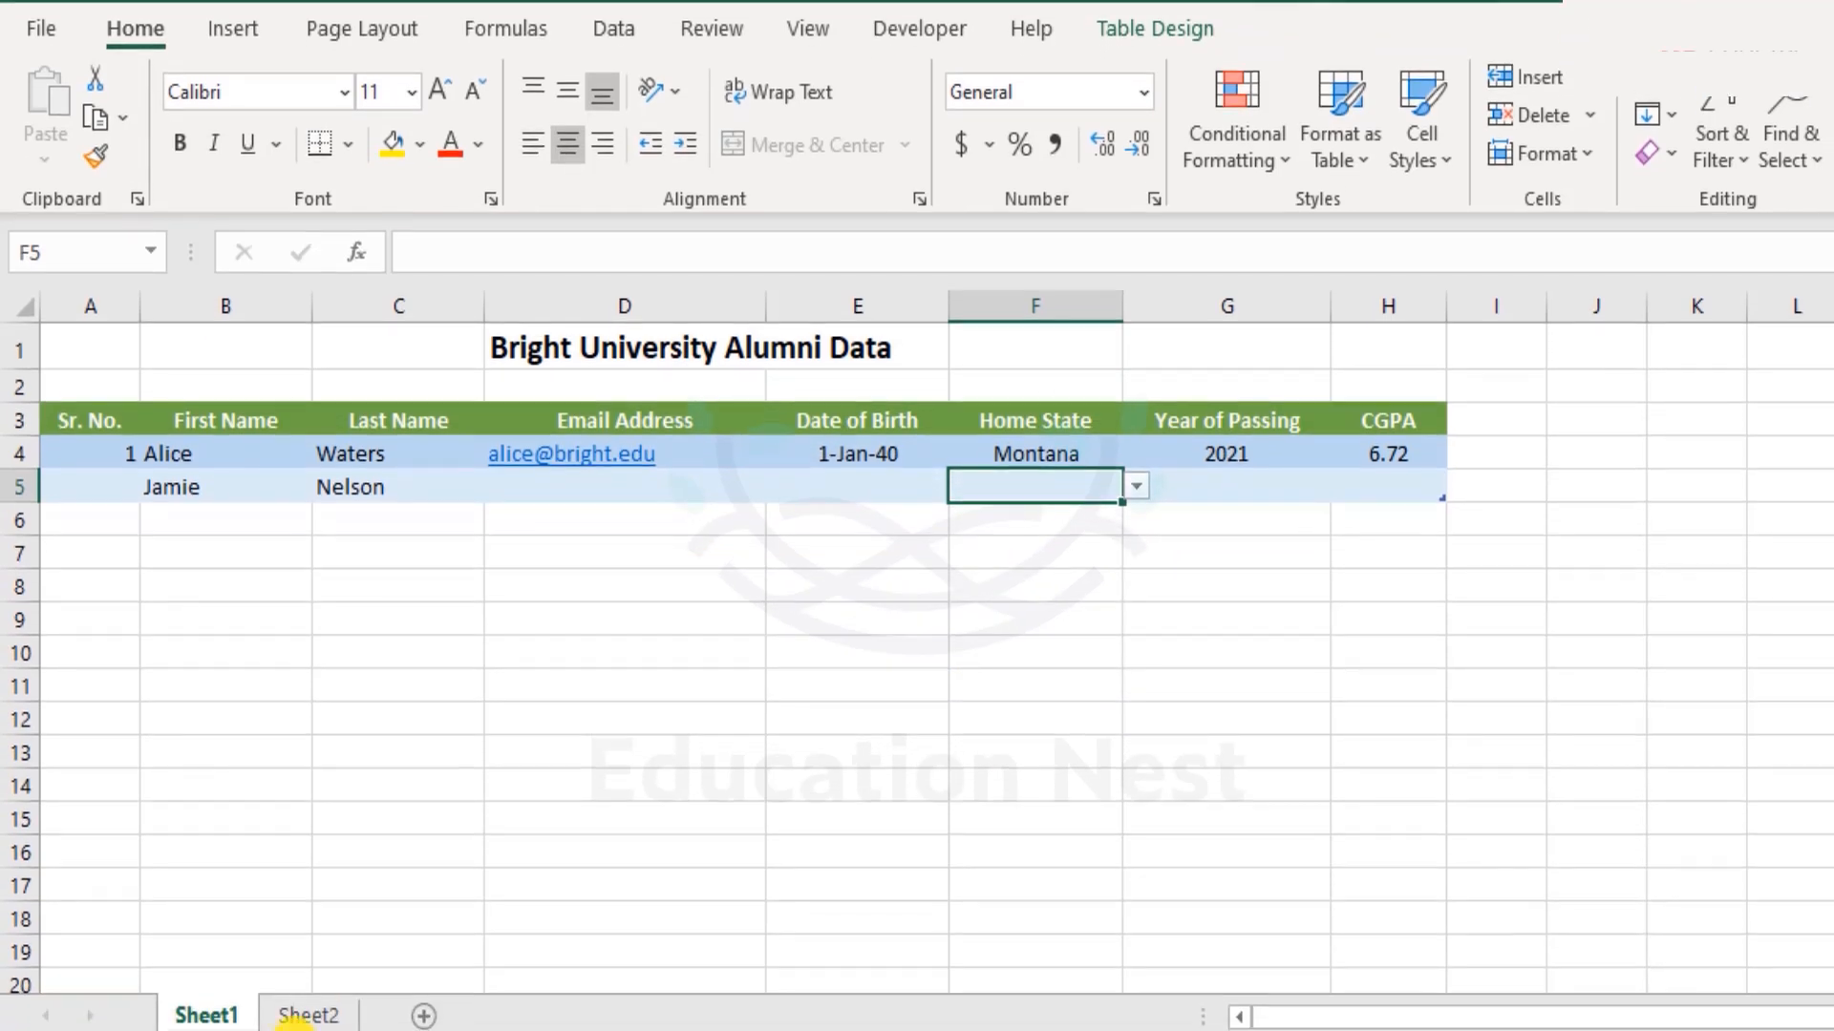
left_click_drag(258, 398, 278, 704)
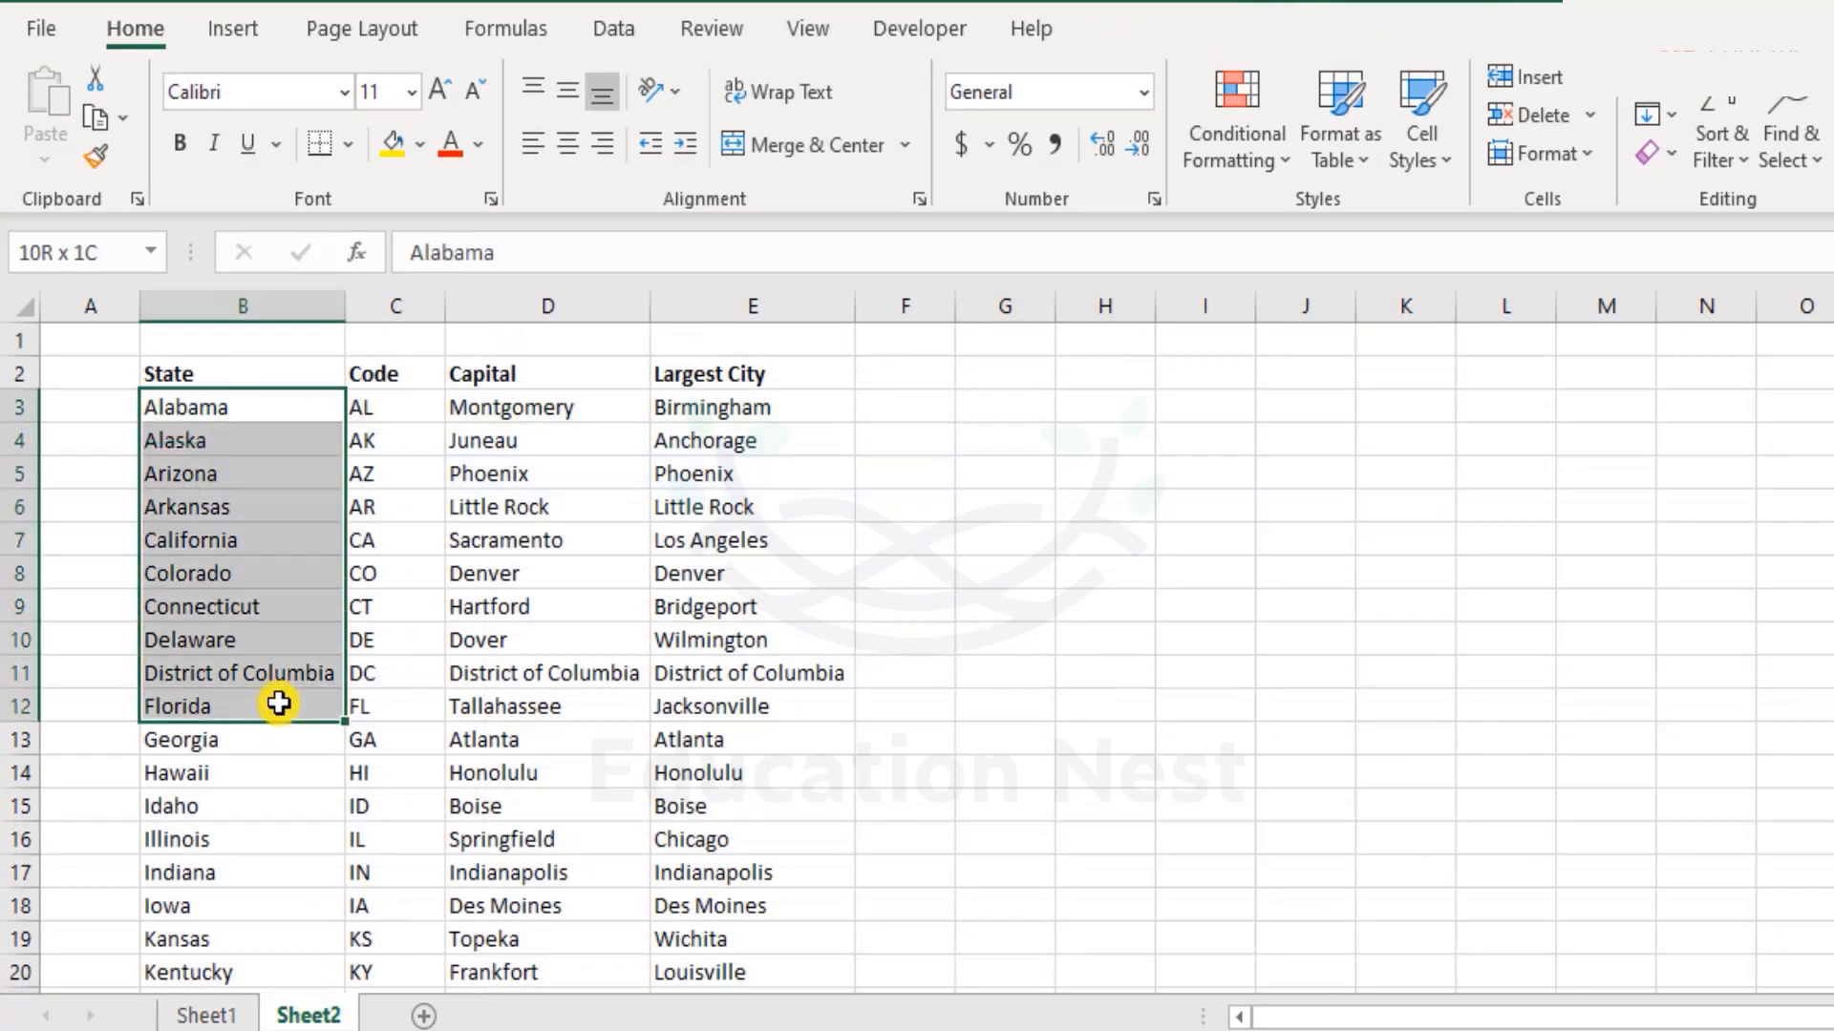
scroll(287, 621, "down", 15)
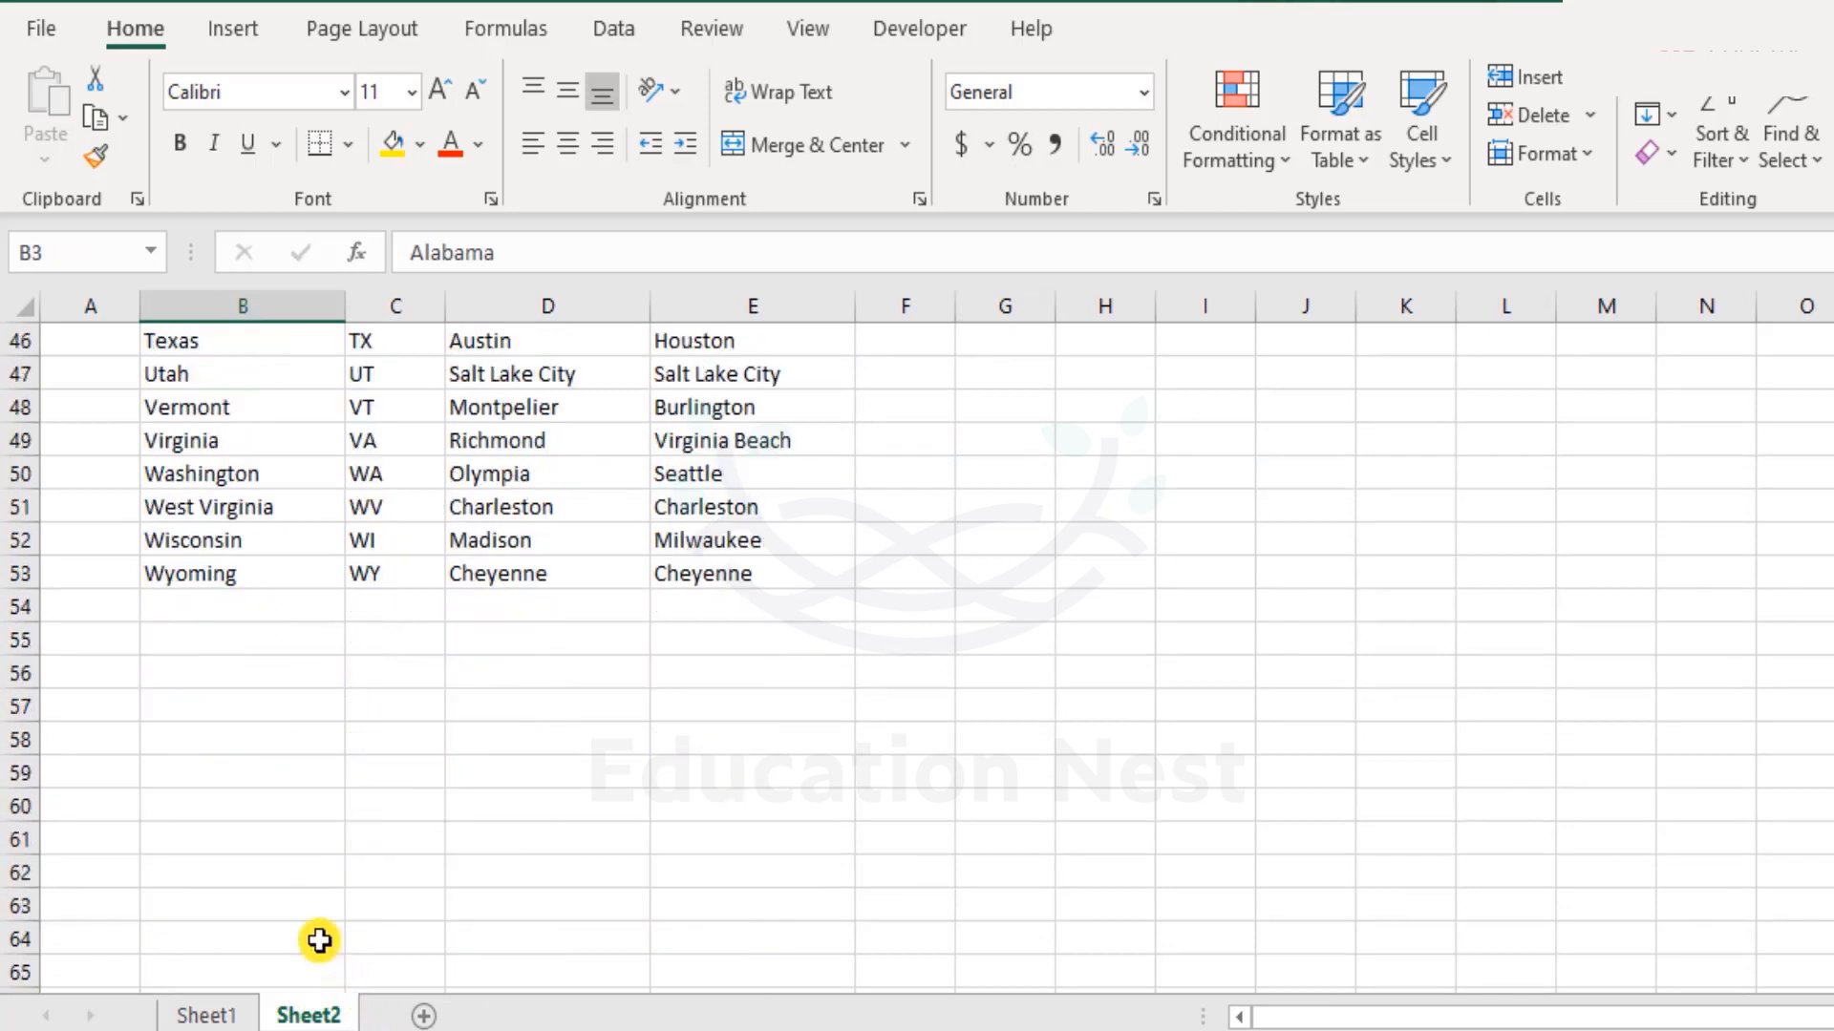
left_click(288, 577)
scroll(286, 581, "up", 15)
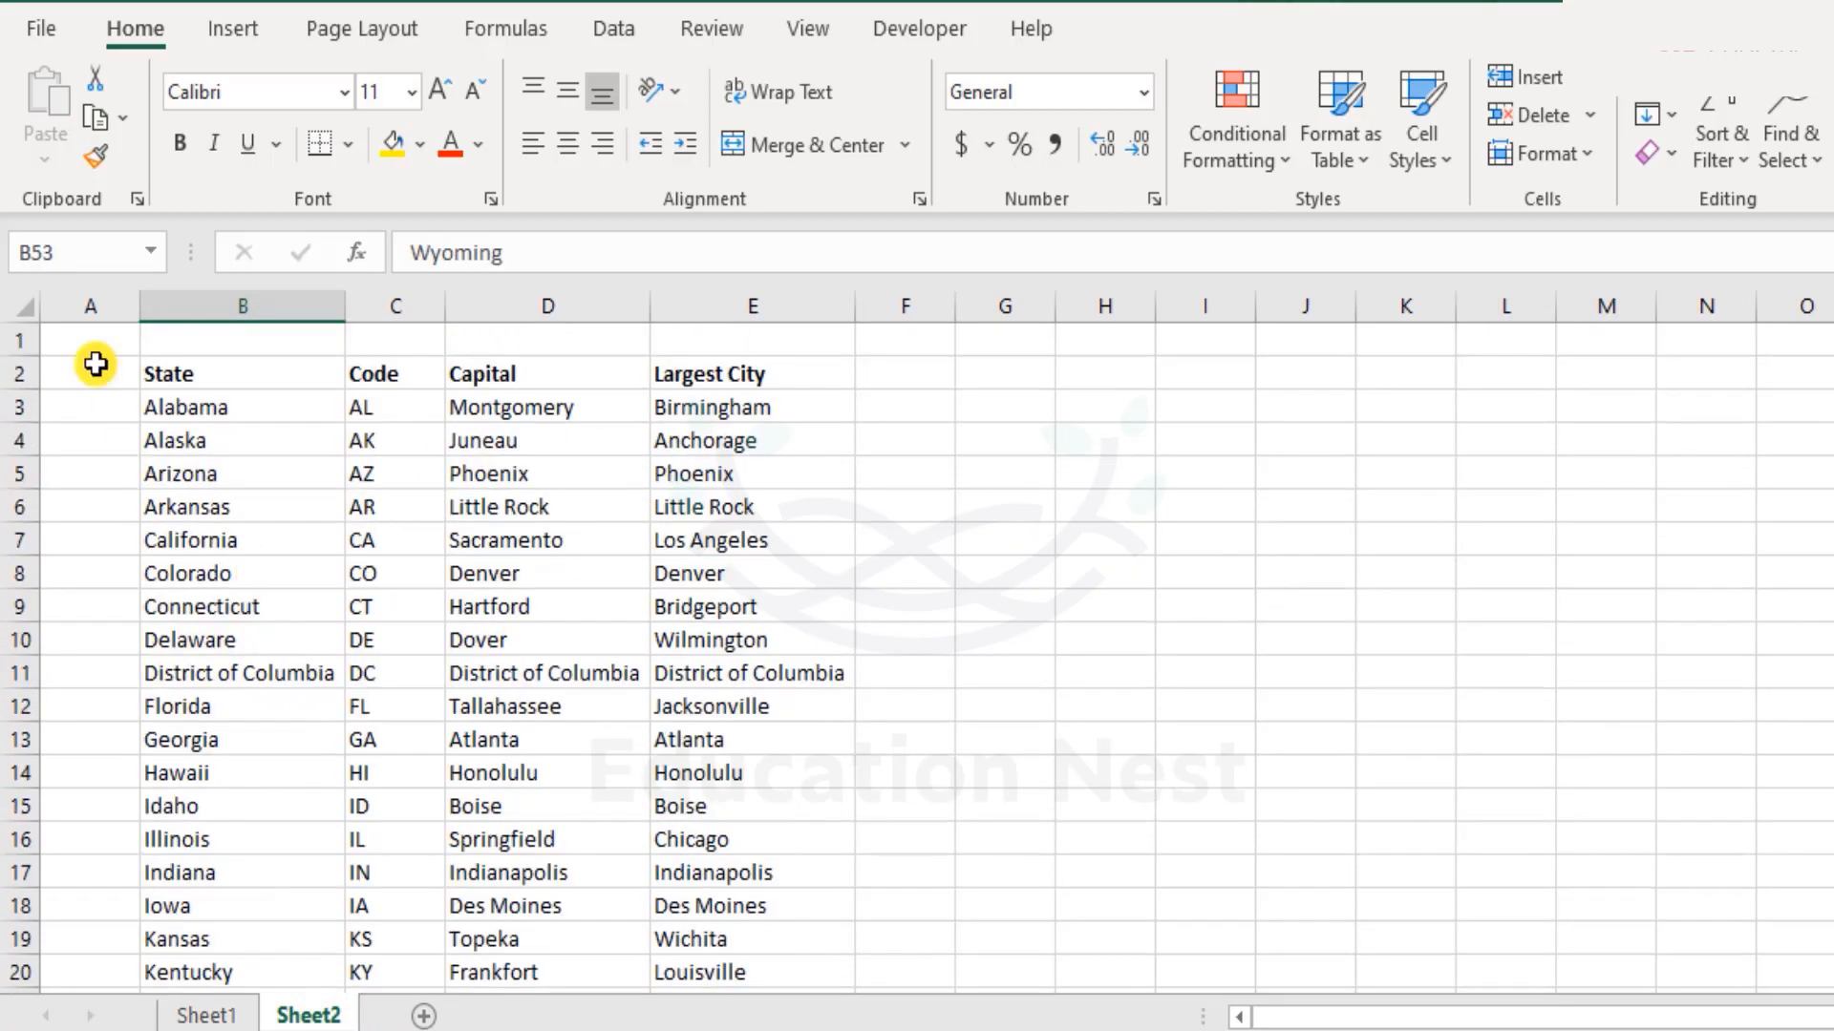
left_click(95, 346)
left_click(205, 1015)
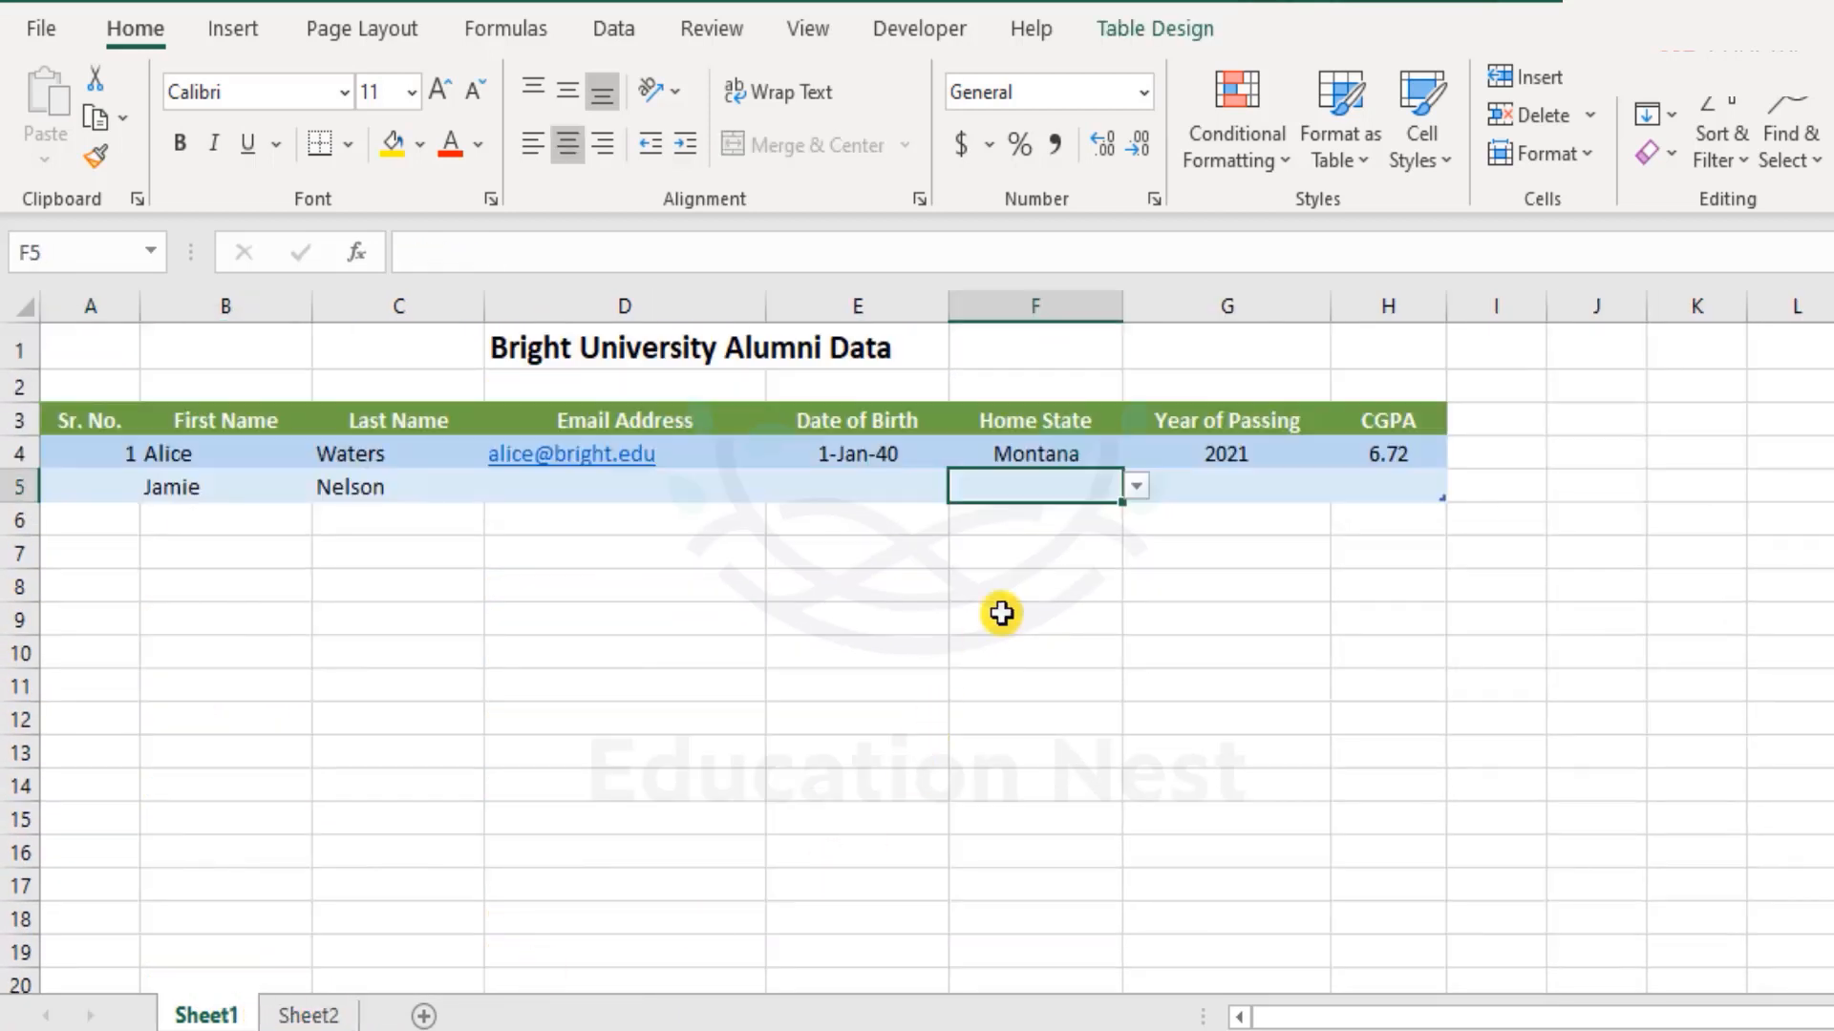
Test row 5's validation with a nonsense date and a non-bright.edu e-mail, both rejected.
left_click(858, 487)
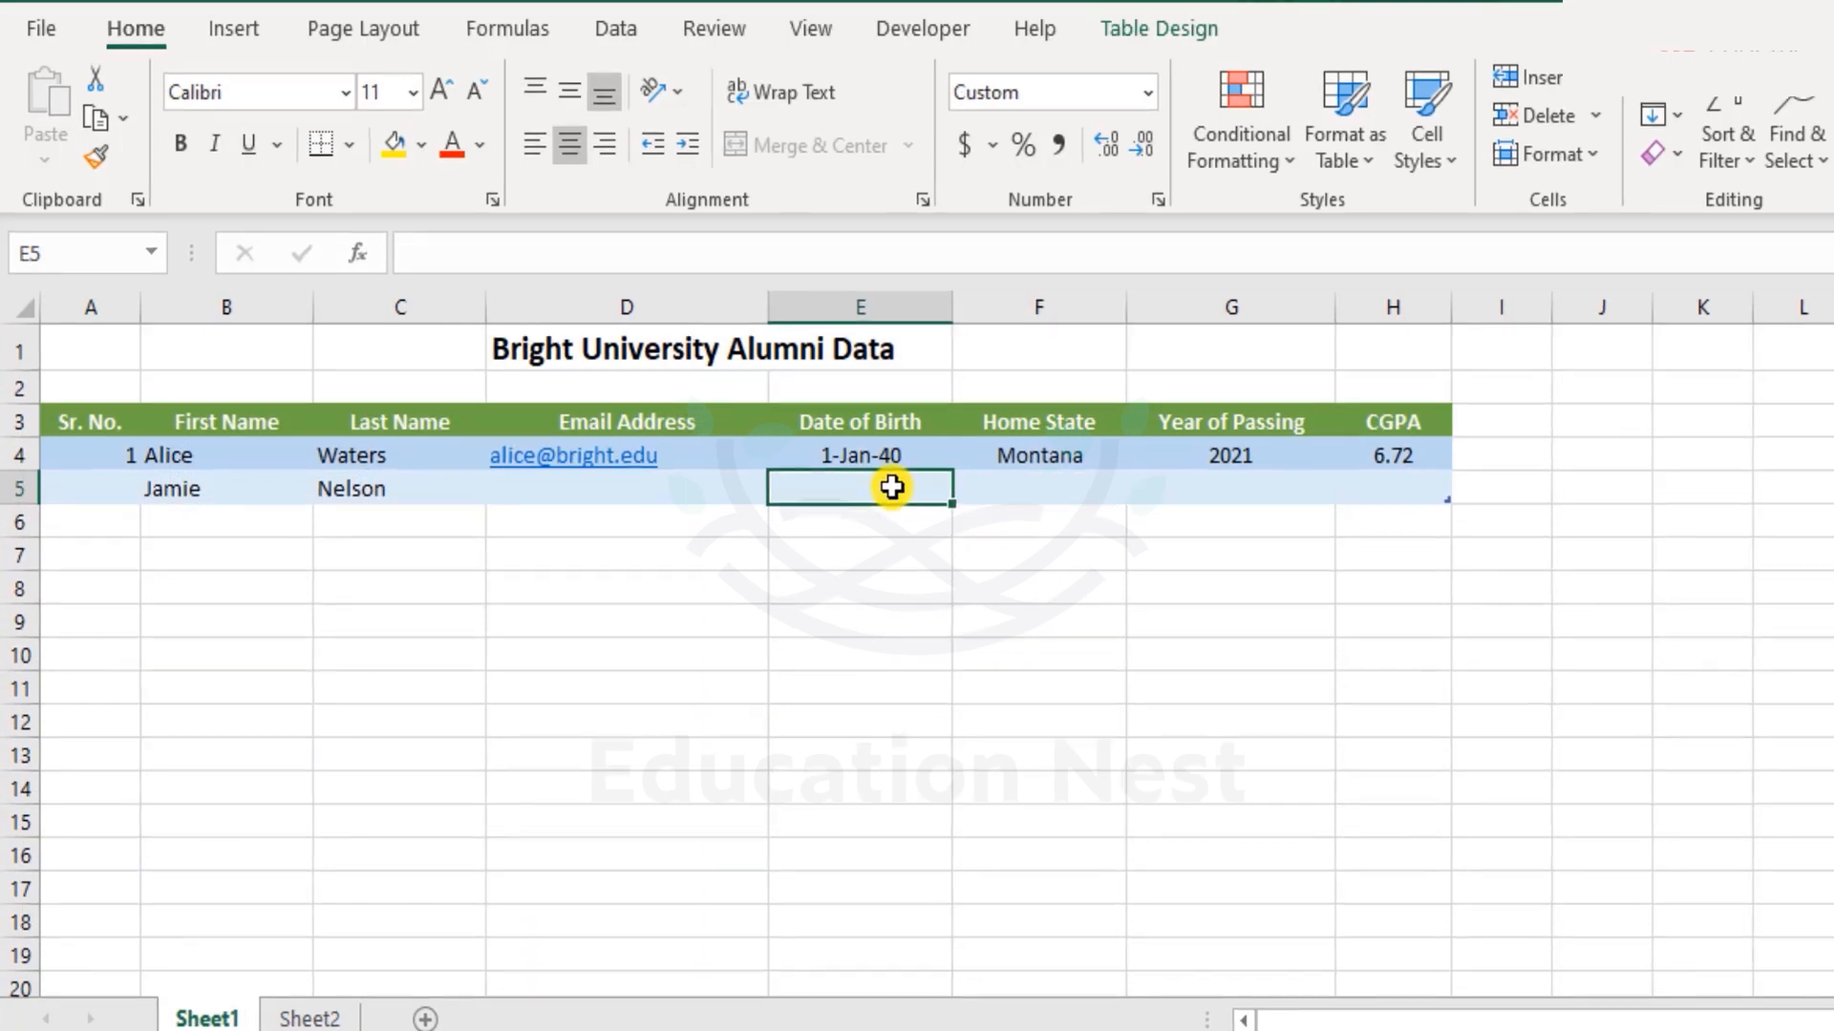
type("kjbsgvjsfg")
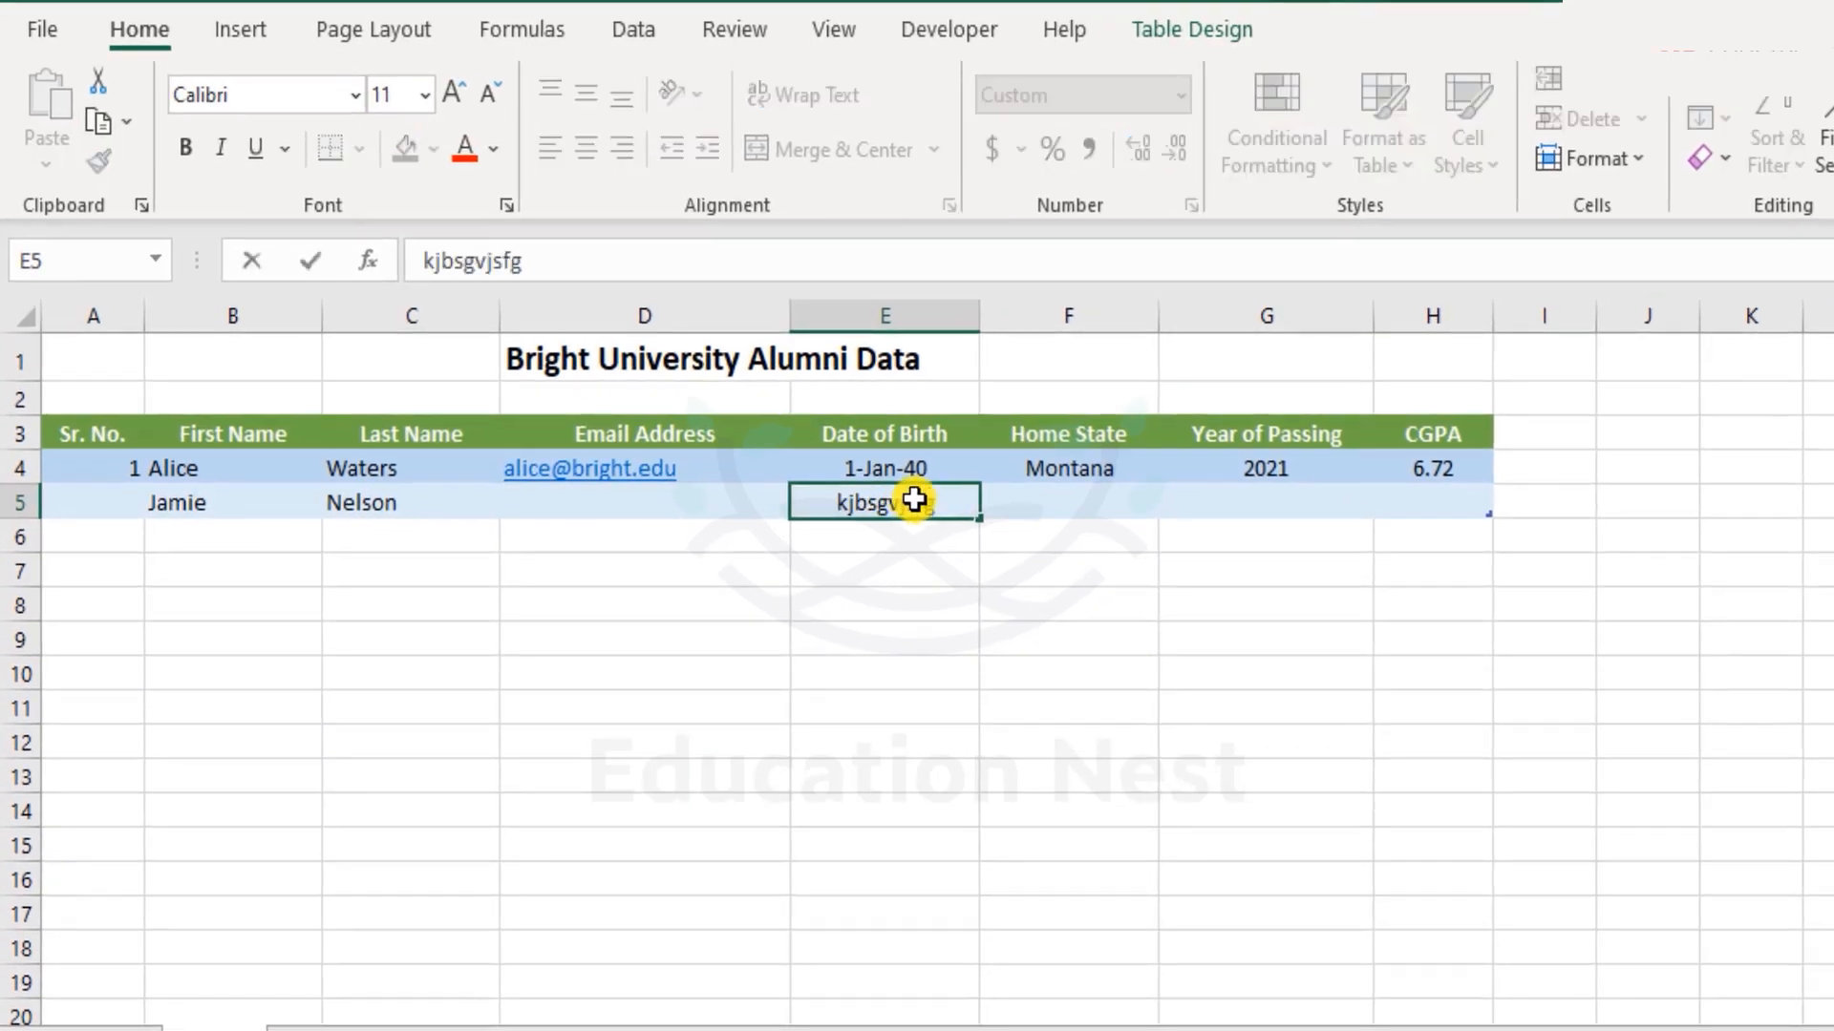
key("Return")
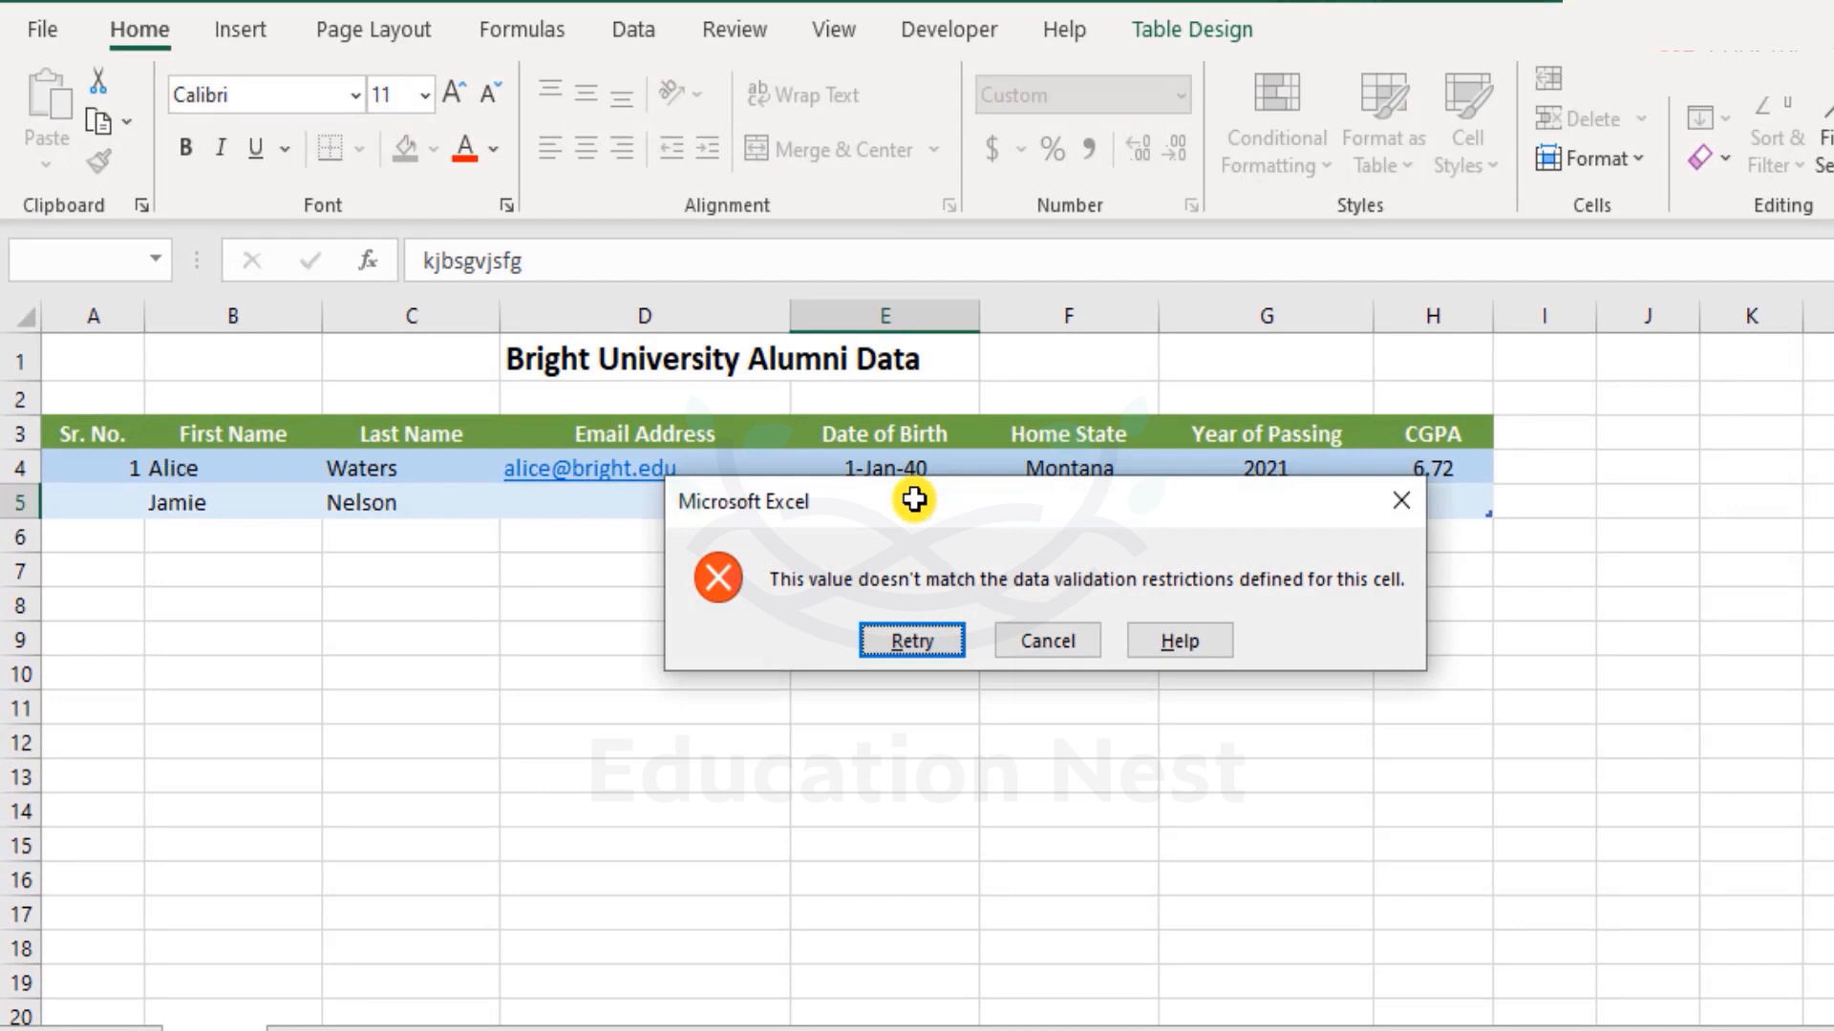
key("Return")
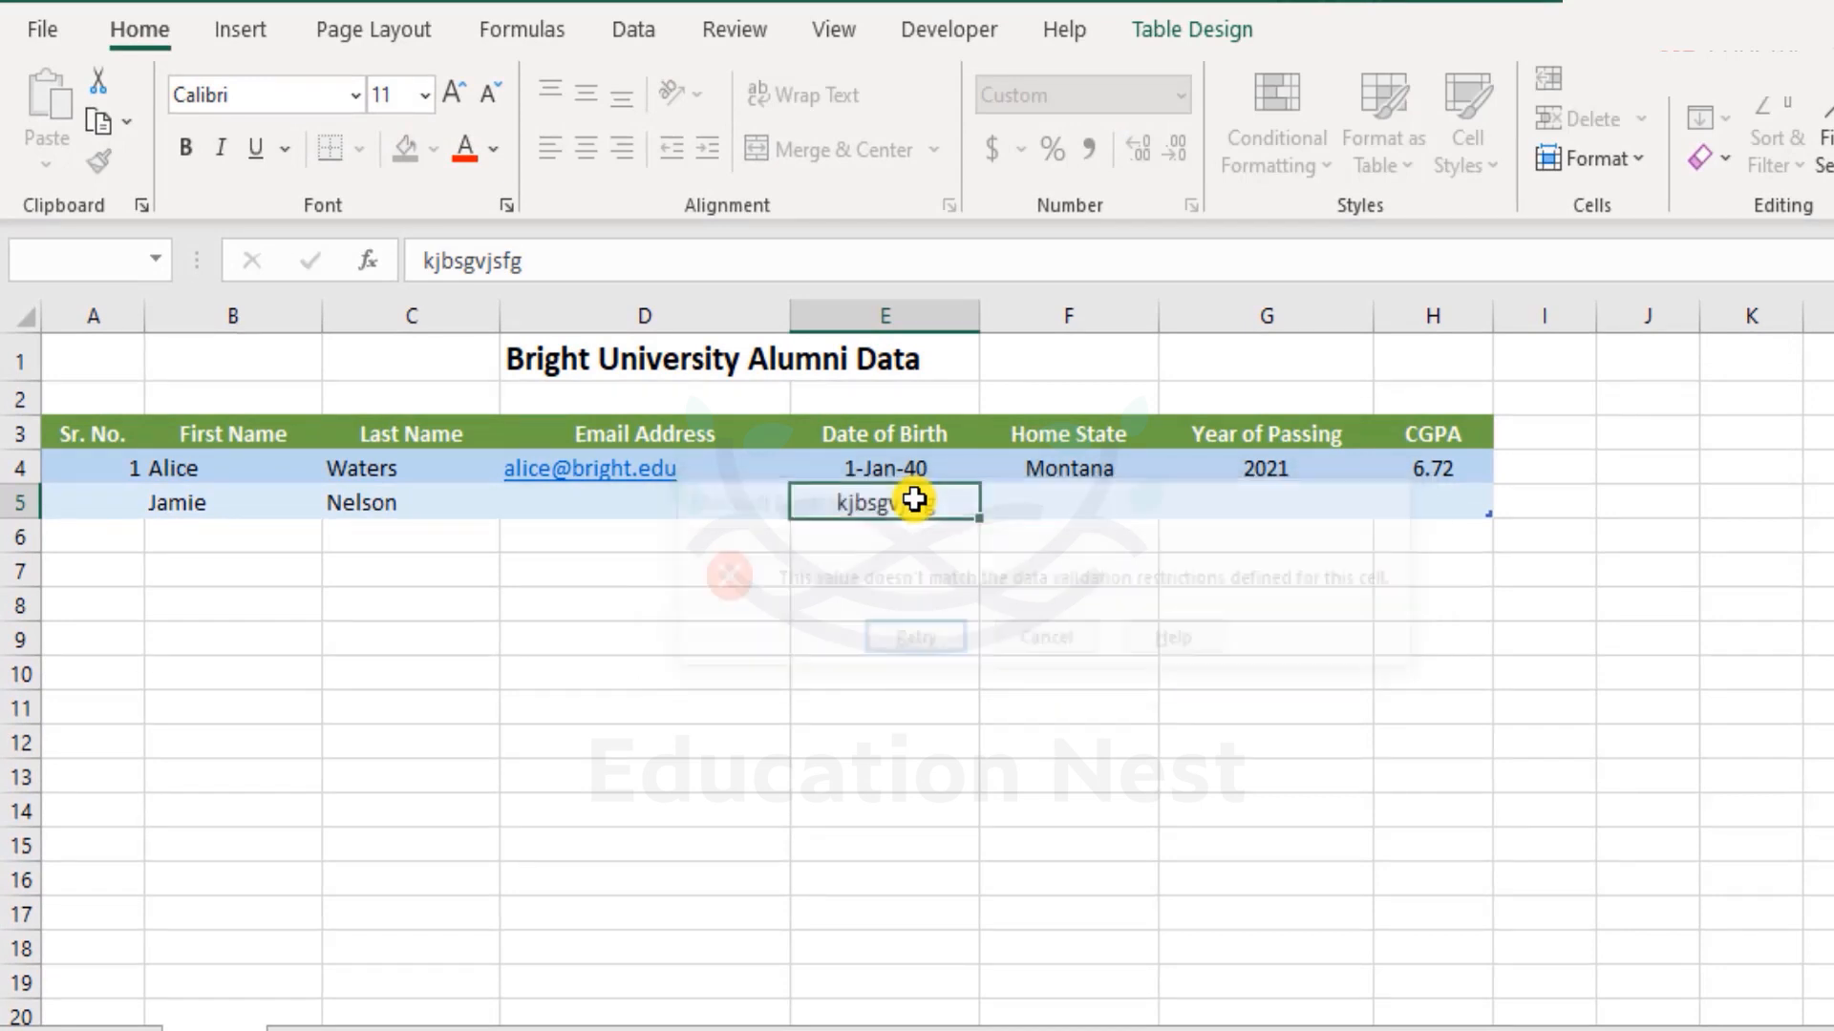
key("Escape")
key("Left")
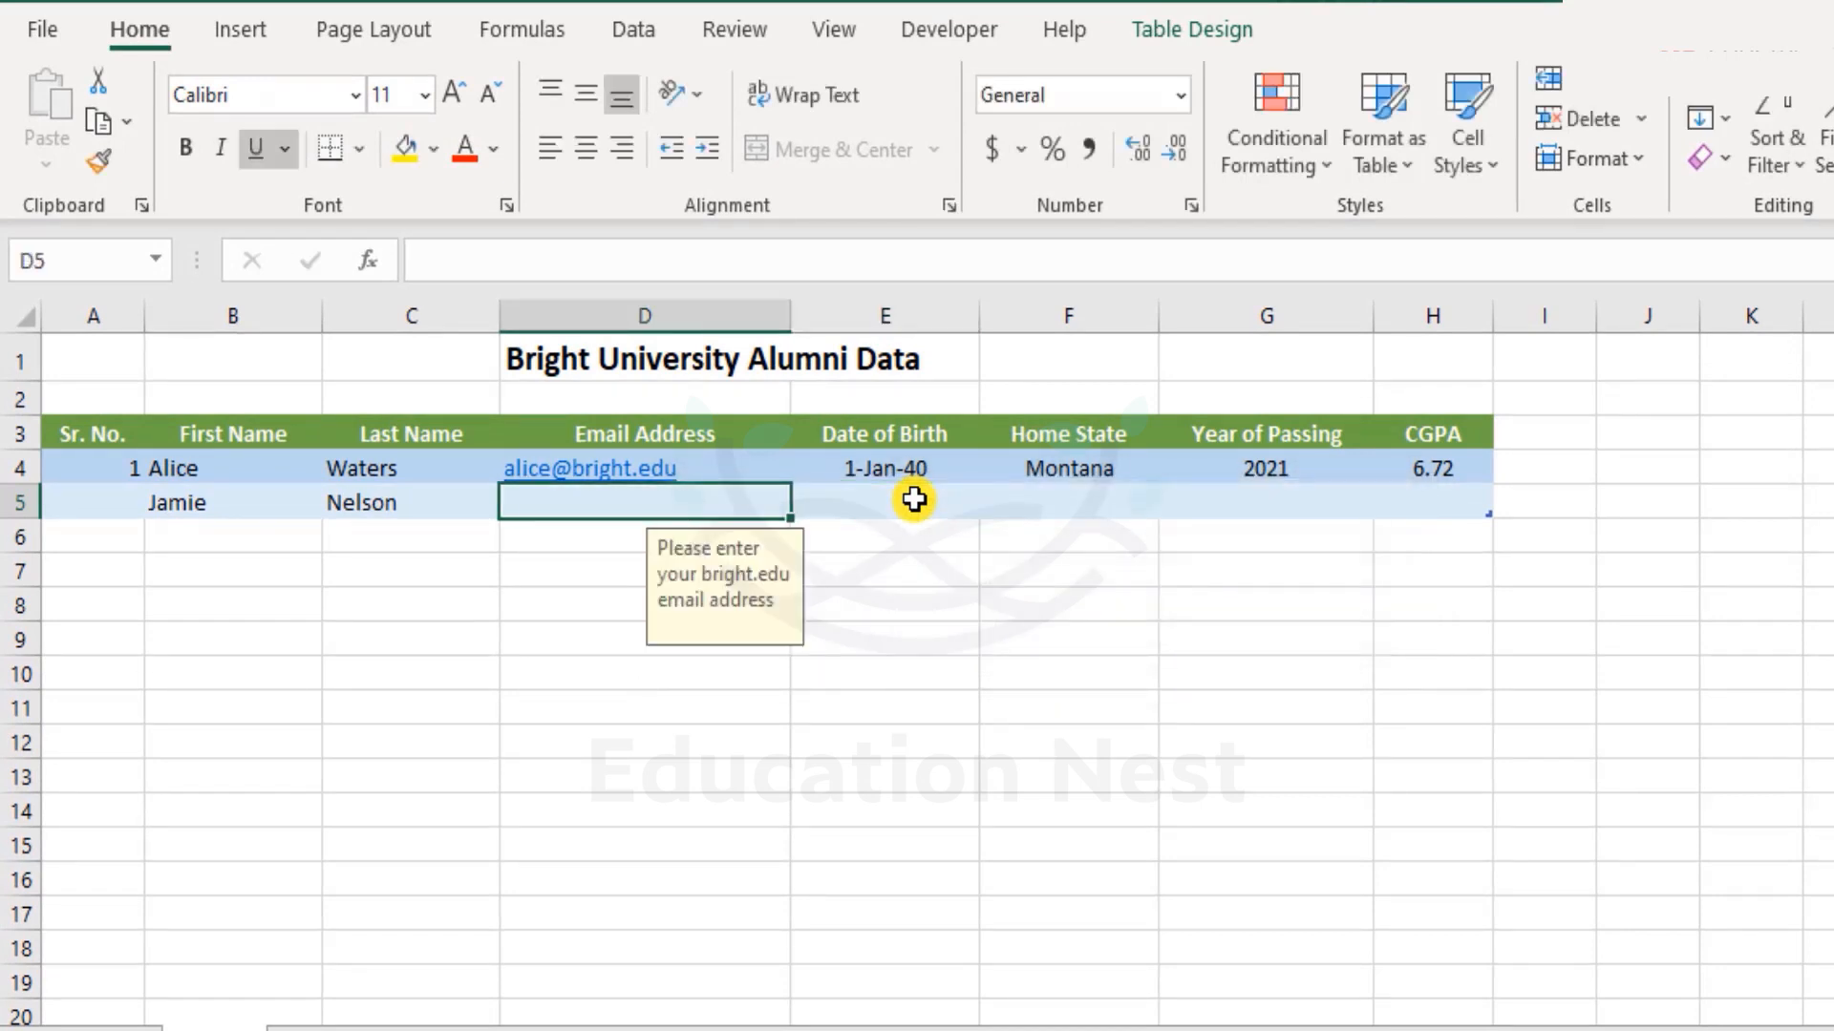
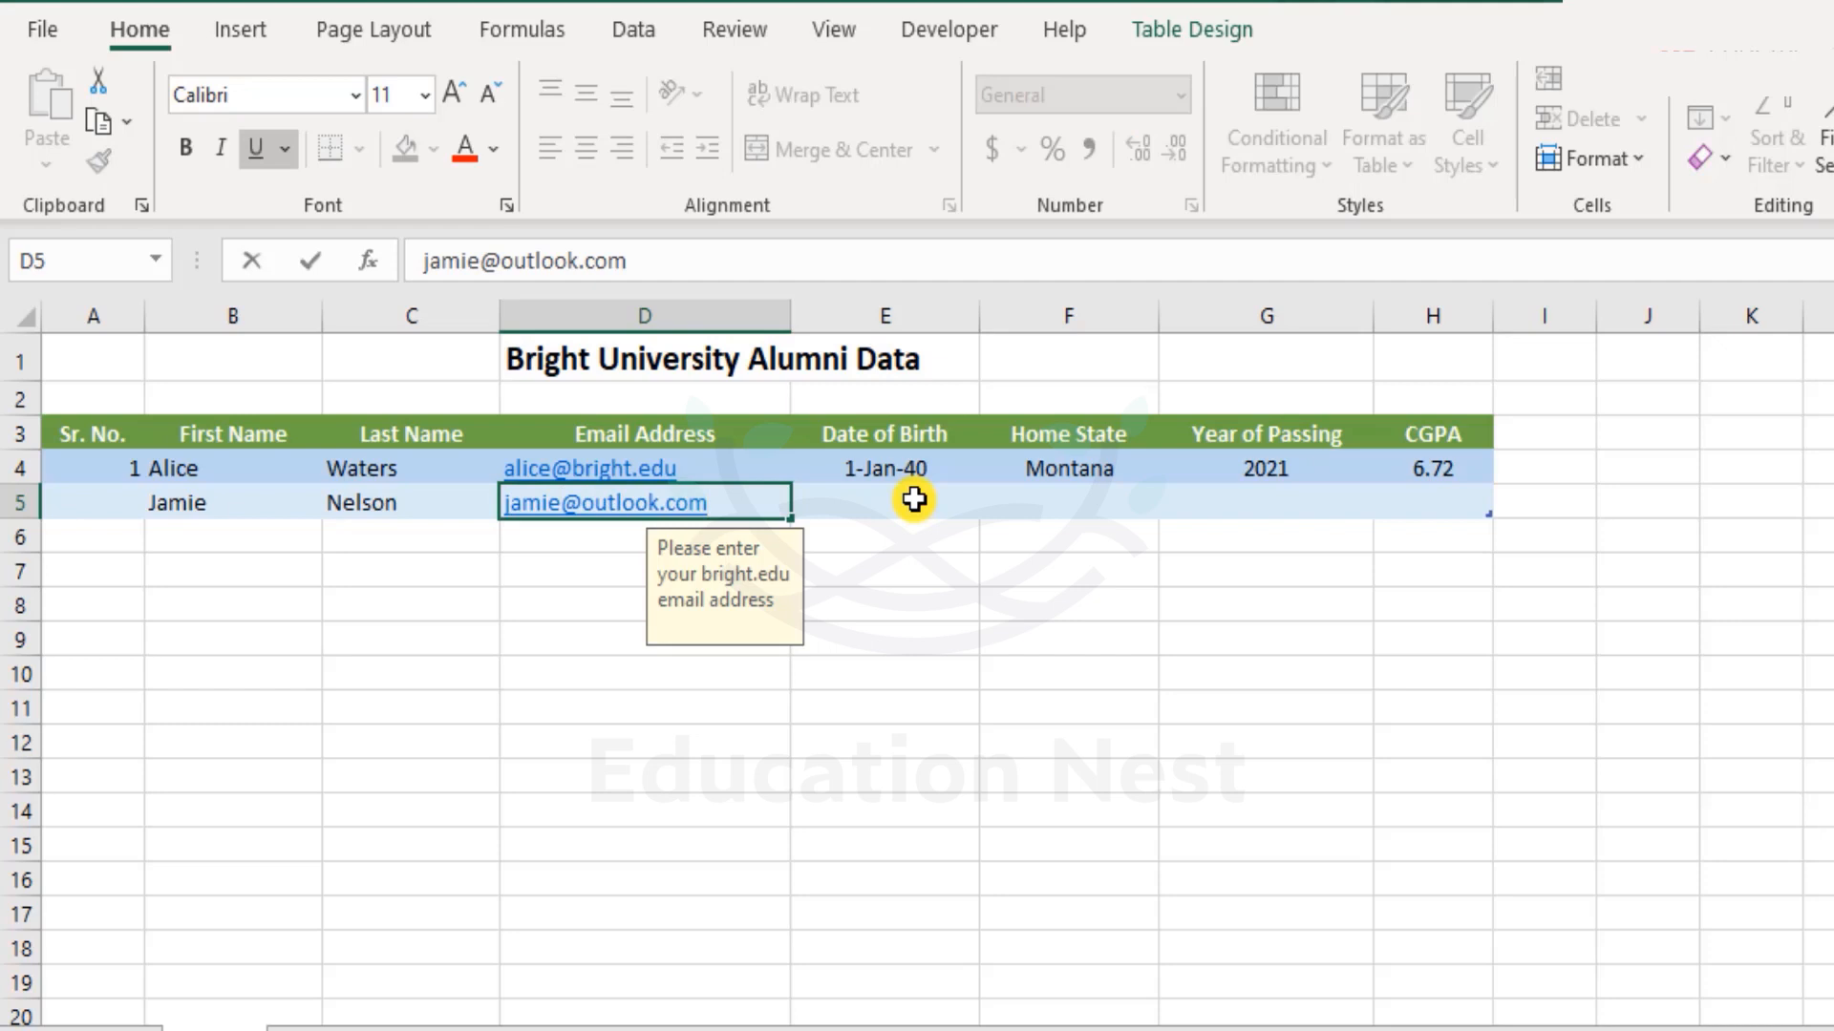
key("Return")
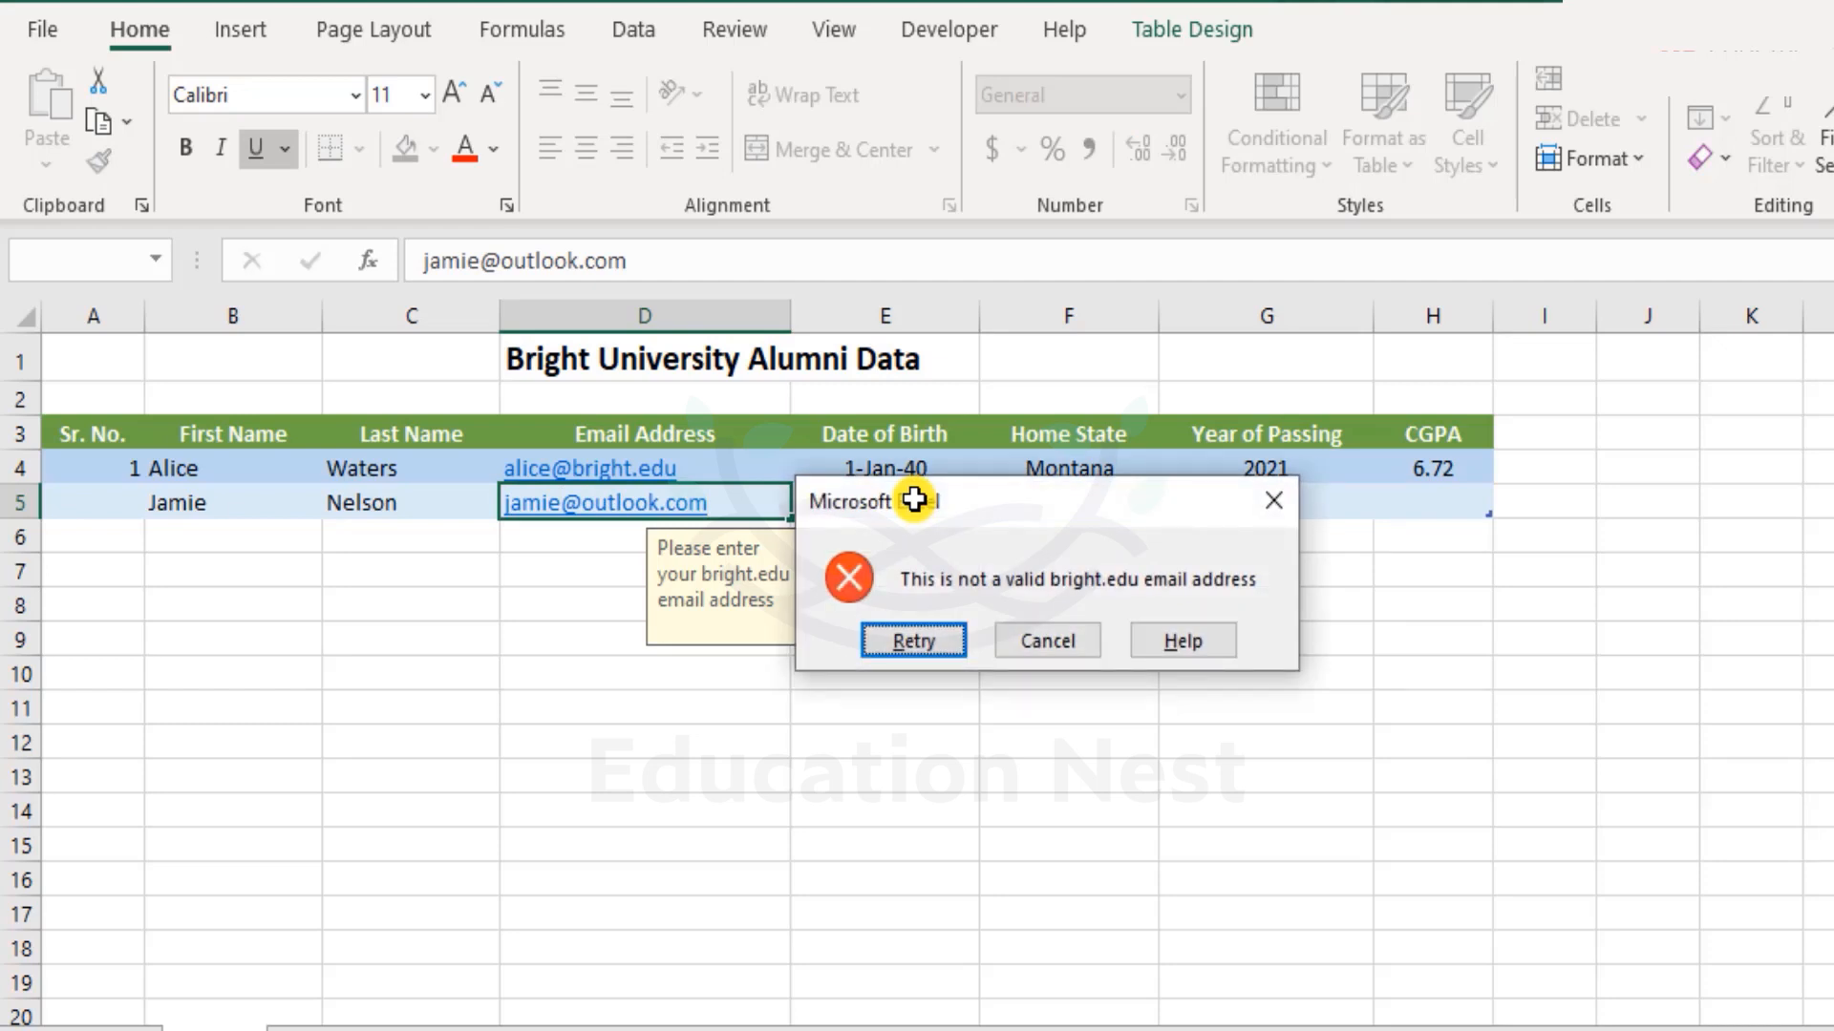
key("Escape")
Type 2 as the serial number in A5, then undo it.
key("Left")
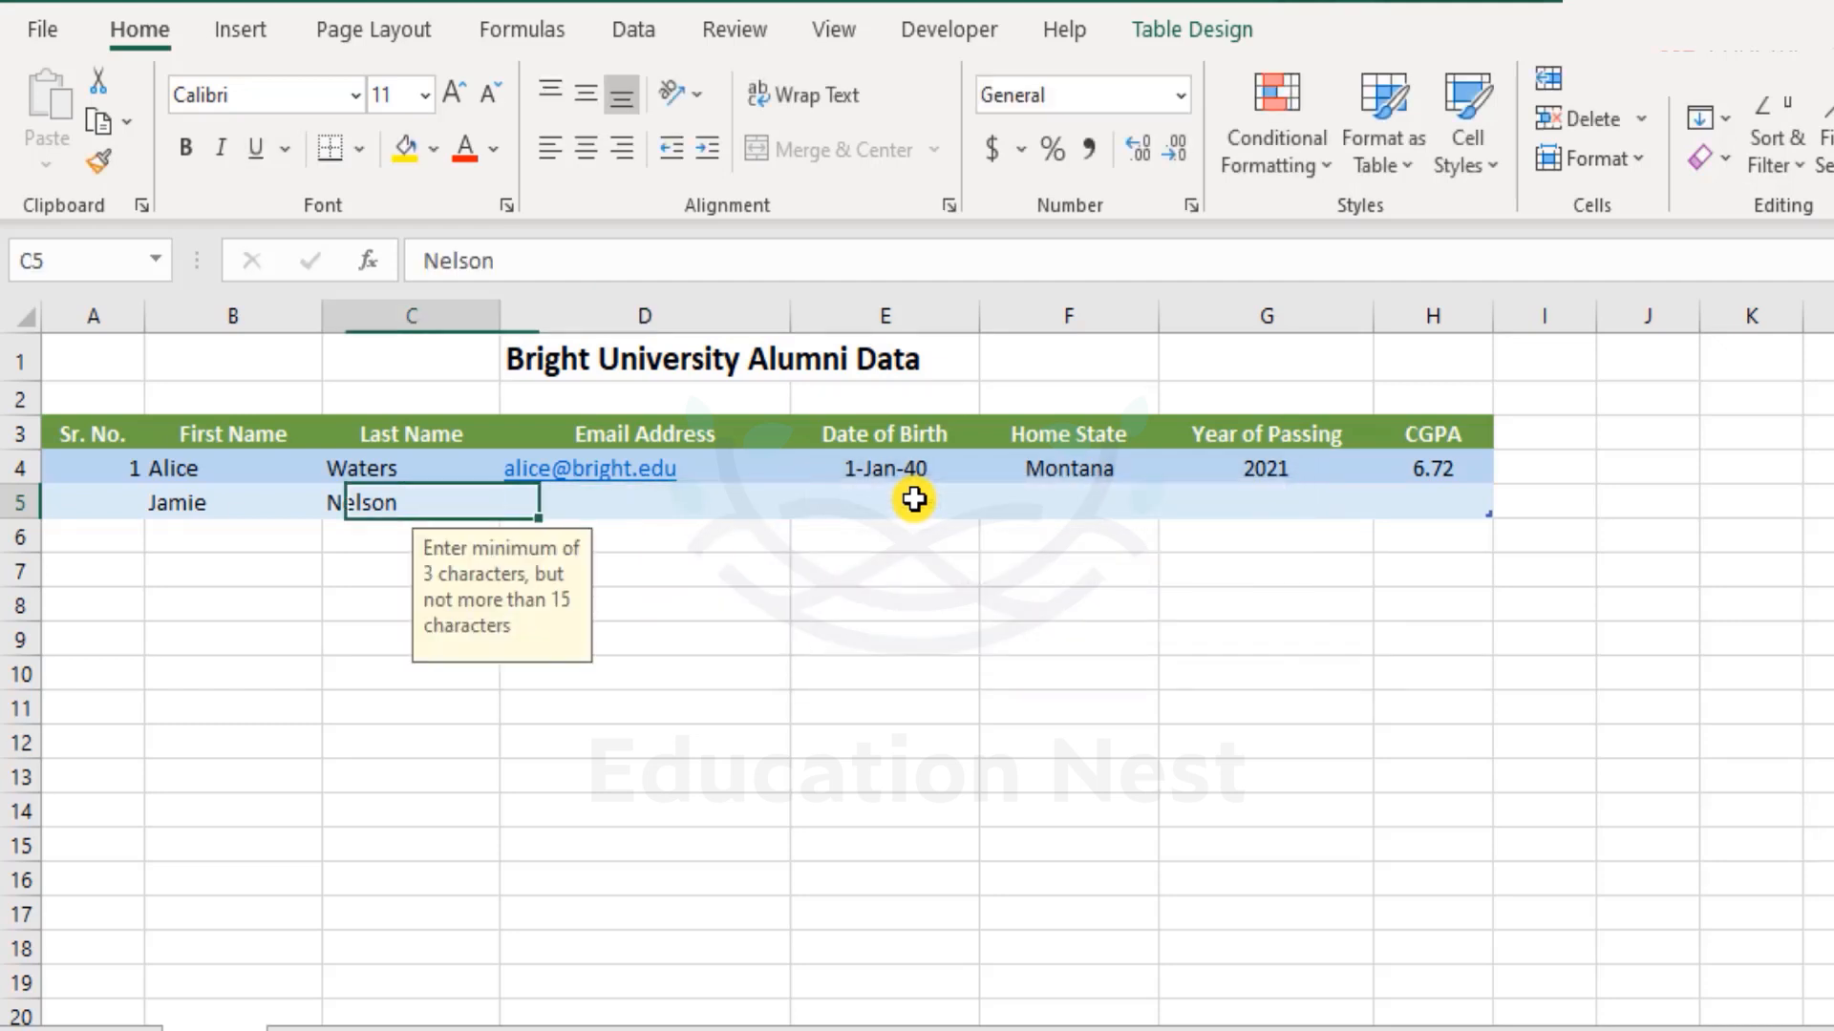
key("Left")
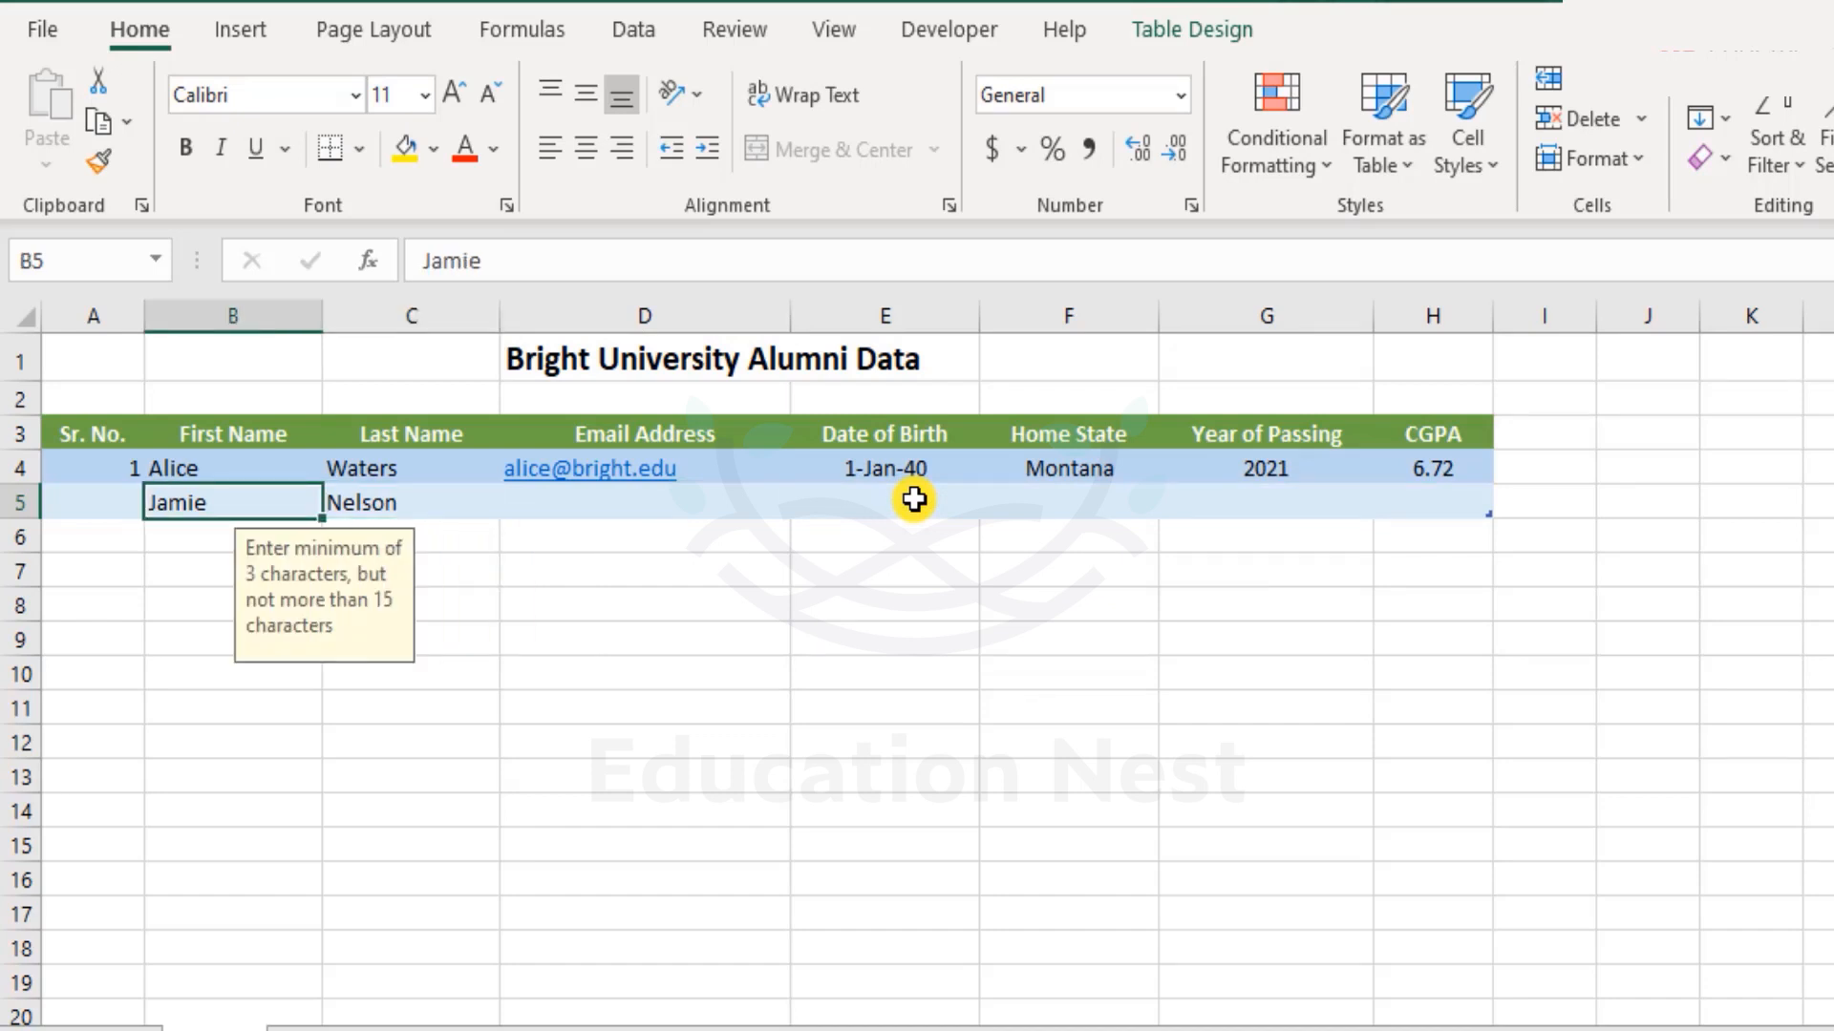
key("Left")
key("Right")
key("Left")
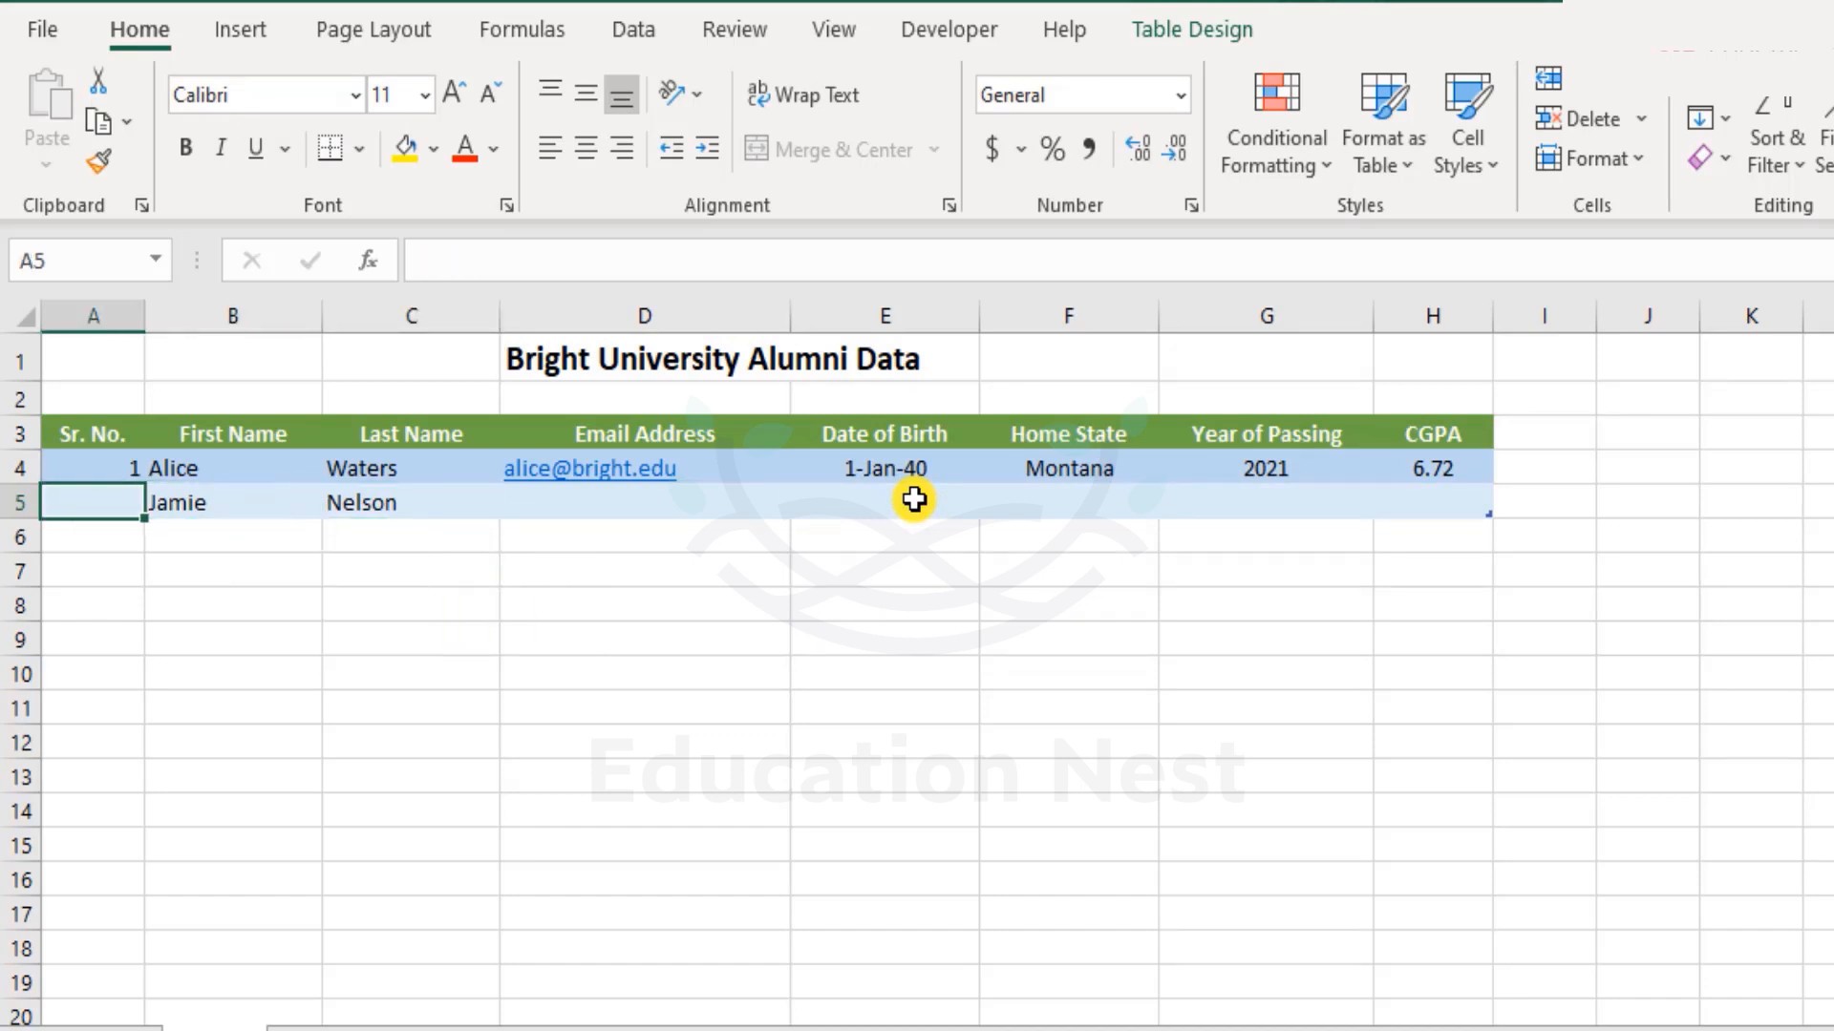
key("Right")
key("Left")
type("2")
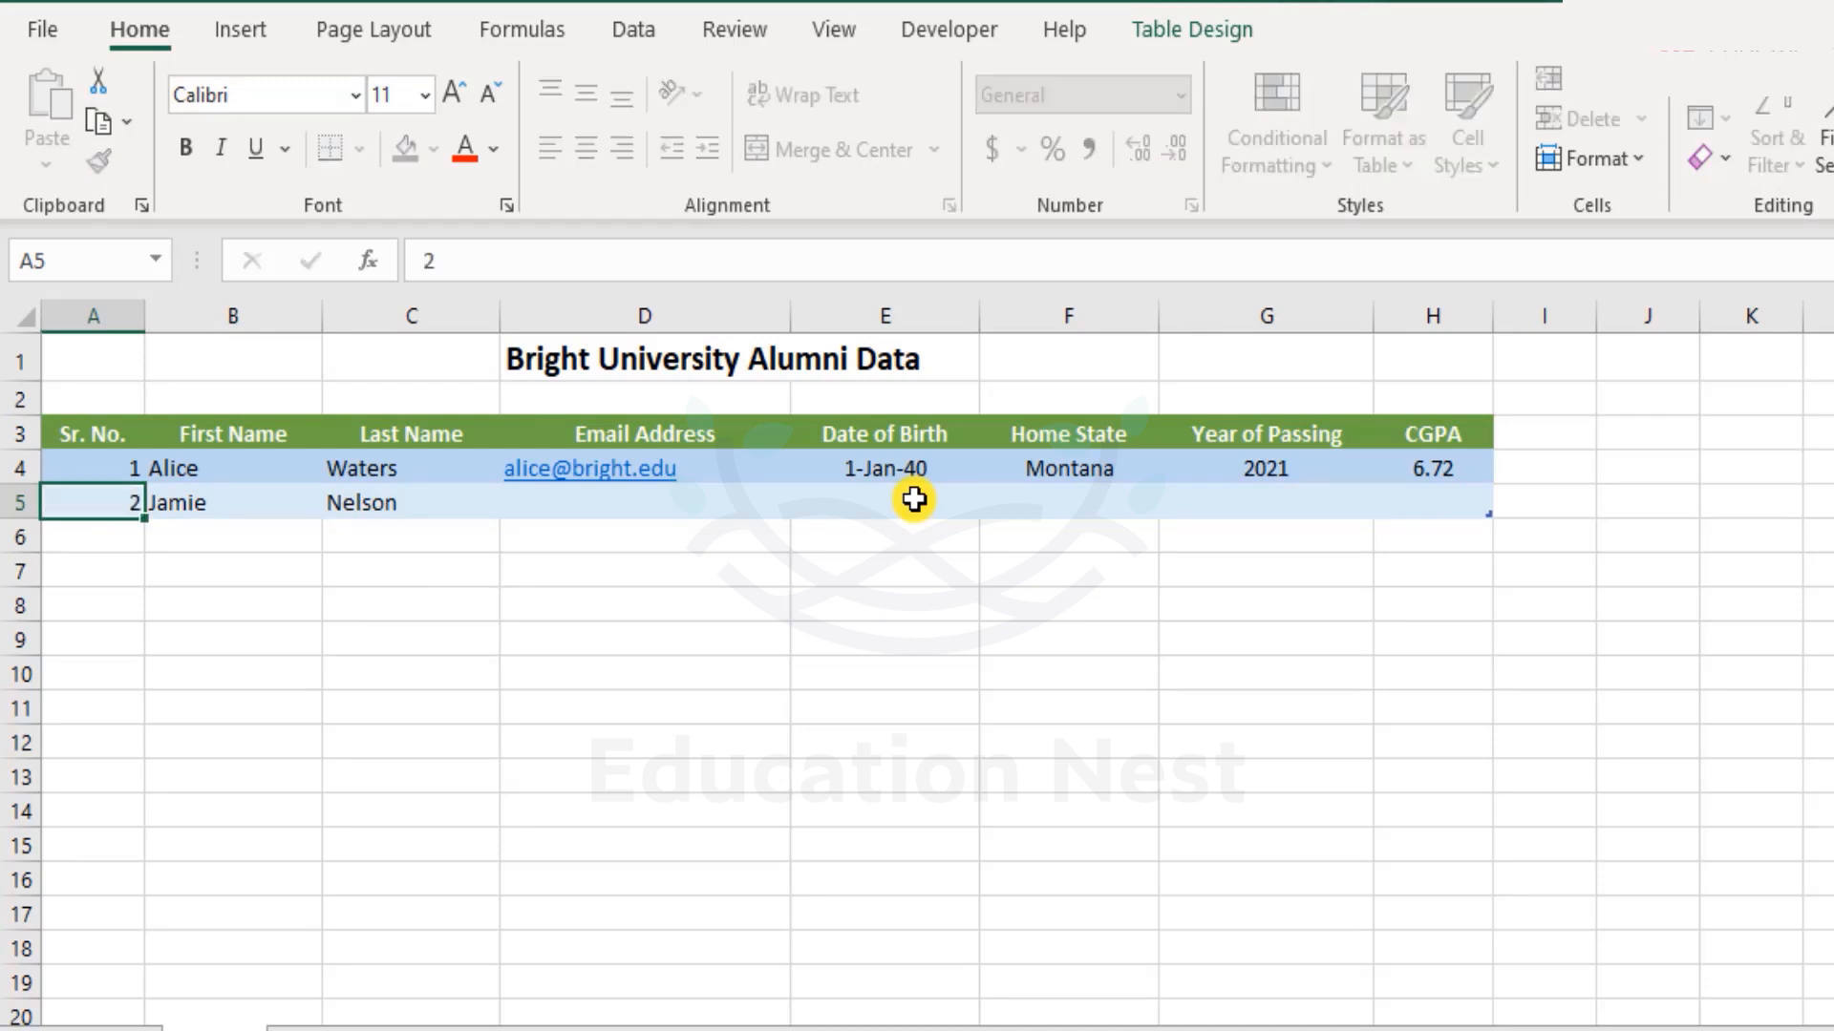
key("Return")
key("ctrl+z")
Enter the formula =A4+1 in A5 to number the second row.
key("Up")
key("Up")
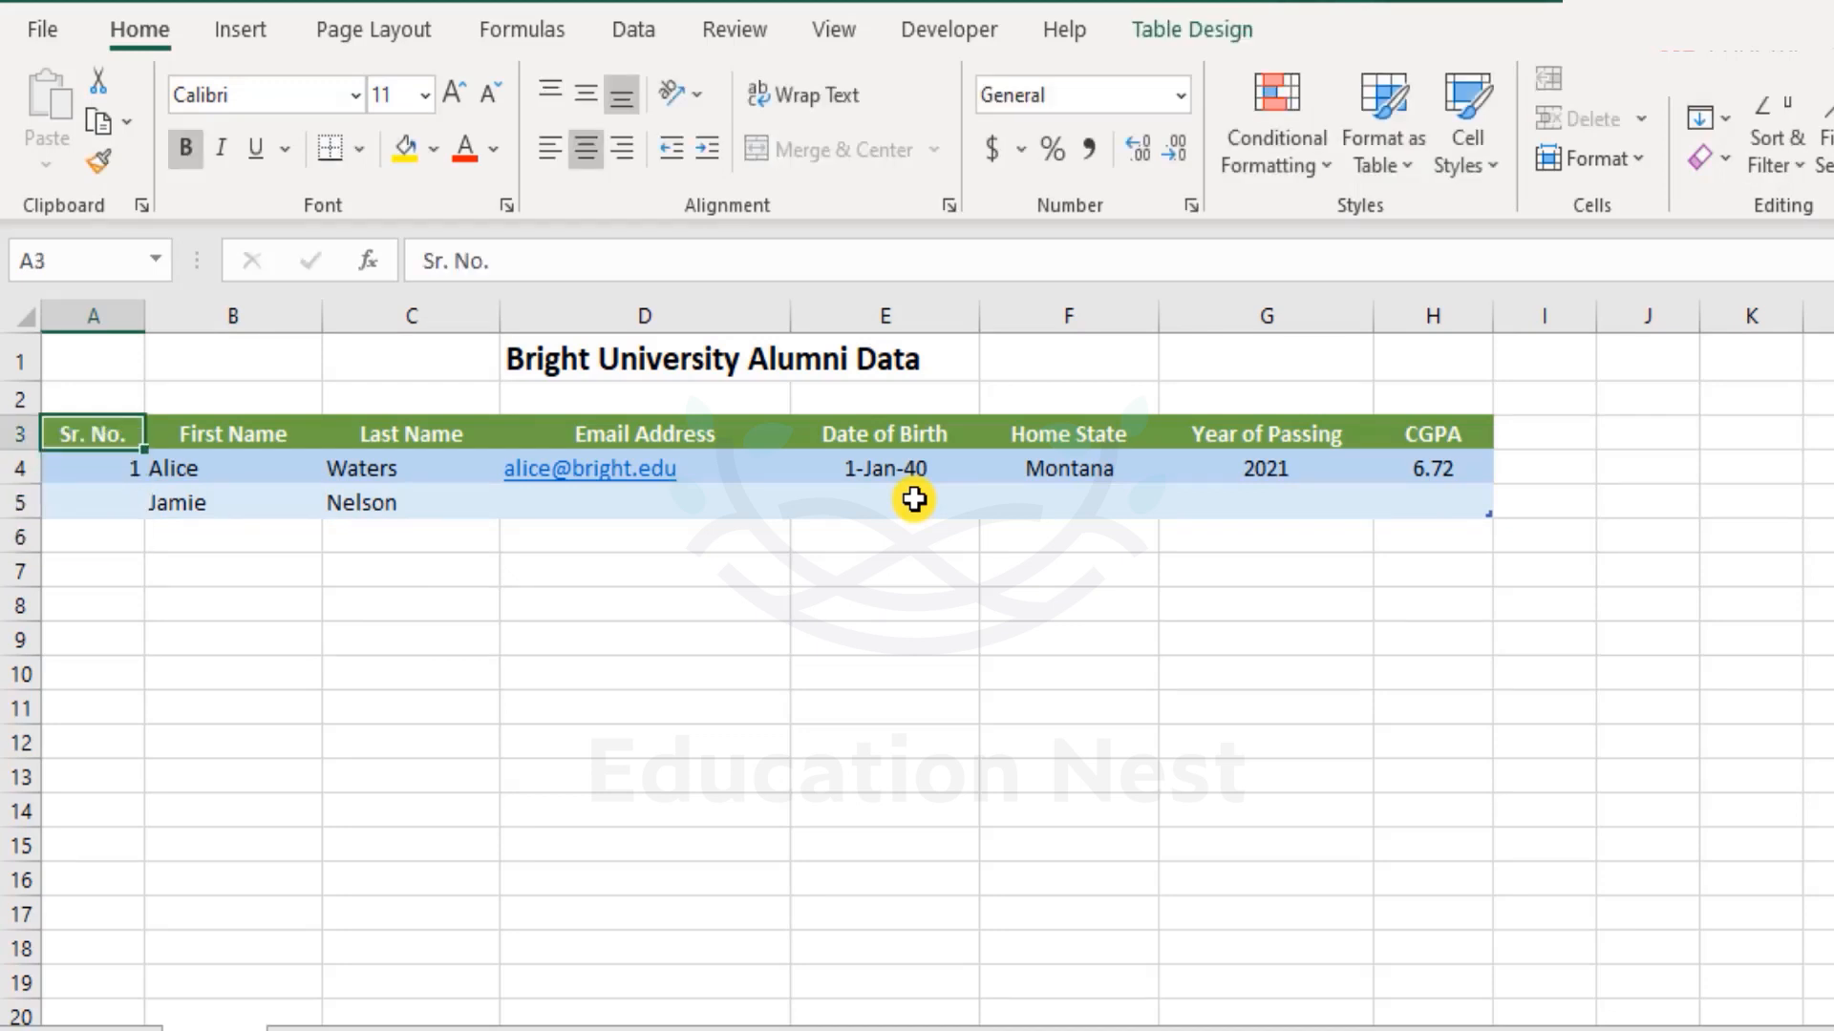
key("shift+Down")
key("shift+Right")
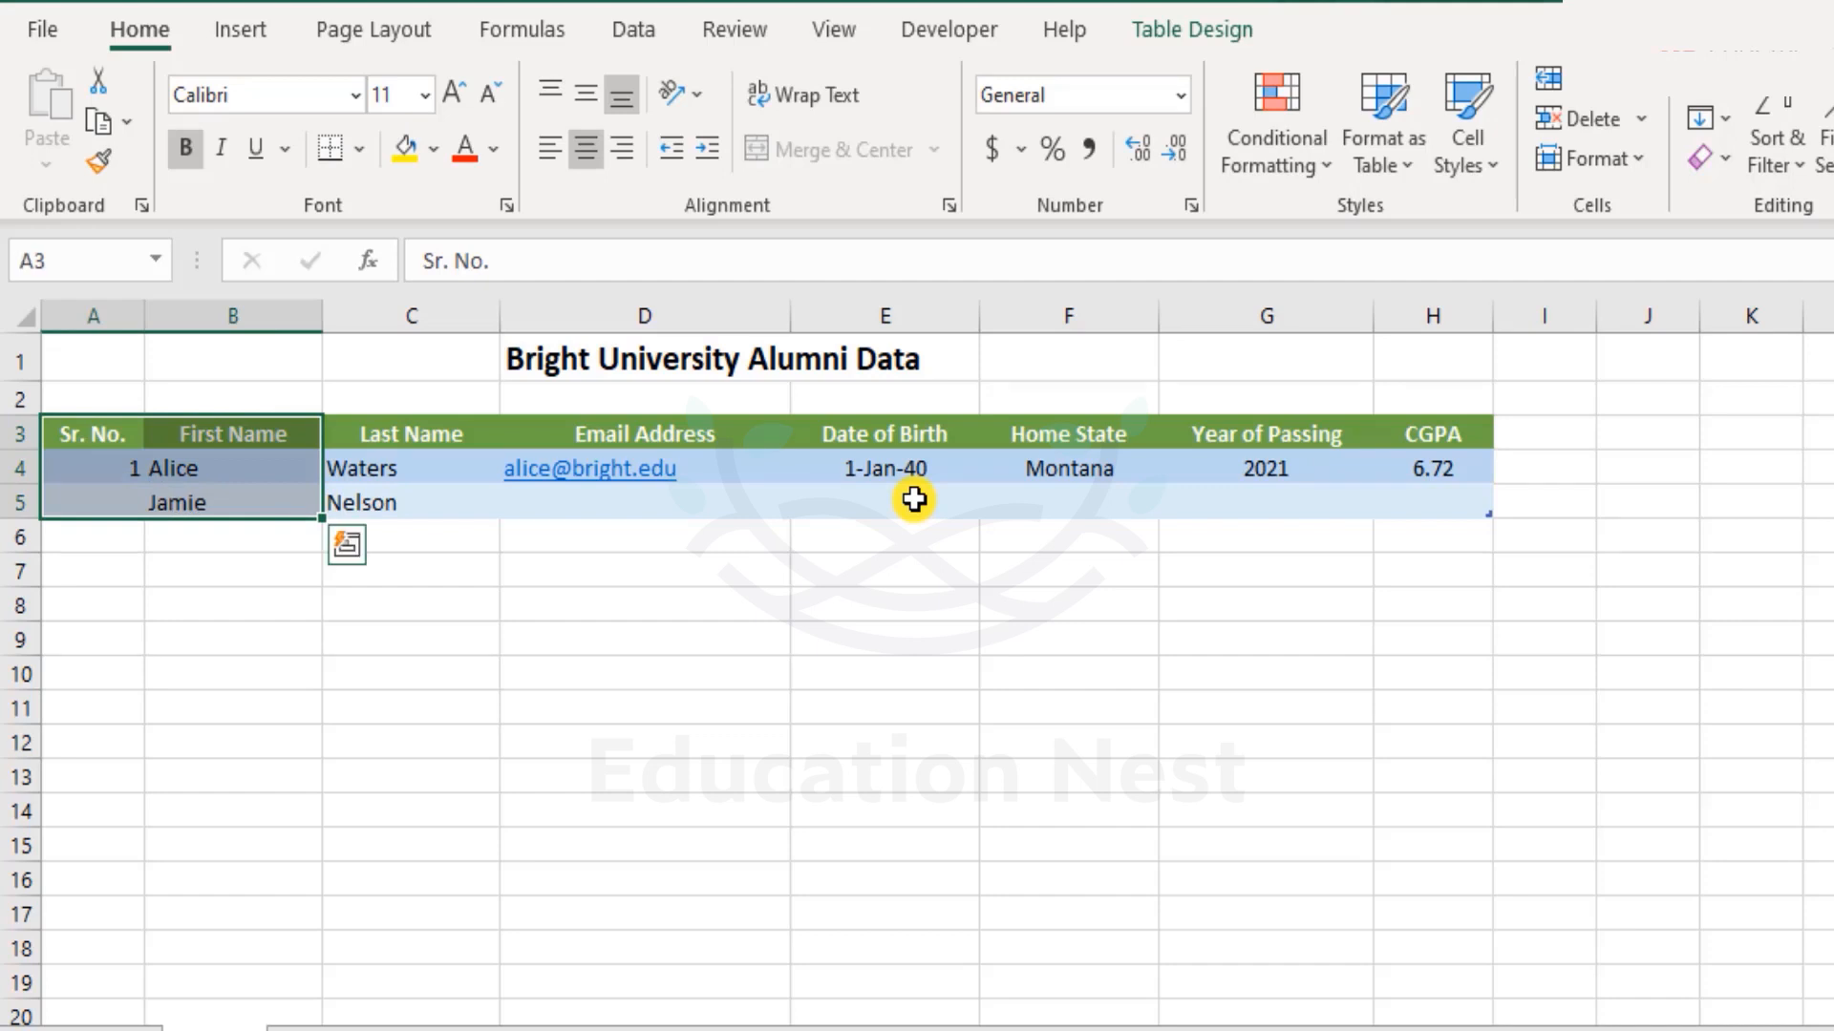
key("Down")
key("Down")
type("=")
key("Up")
type("+1")
key("Return")
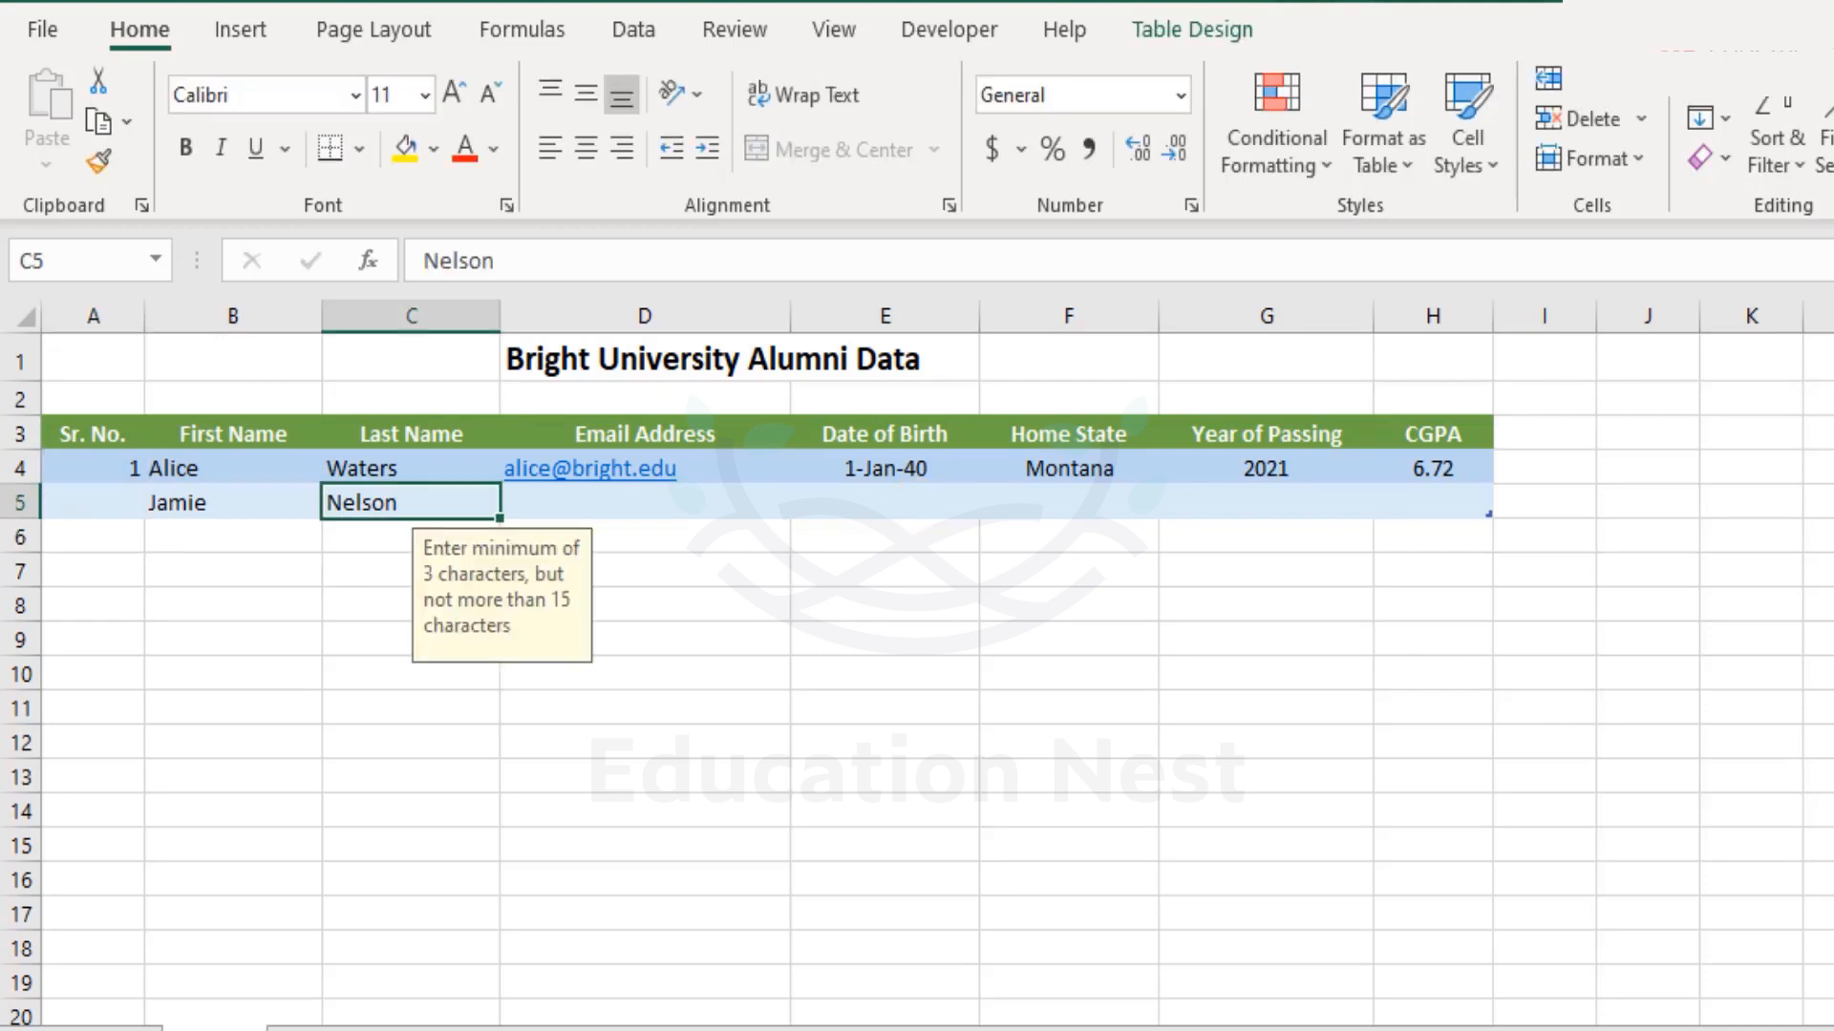
key("Tab")
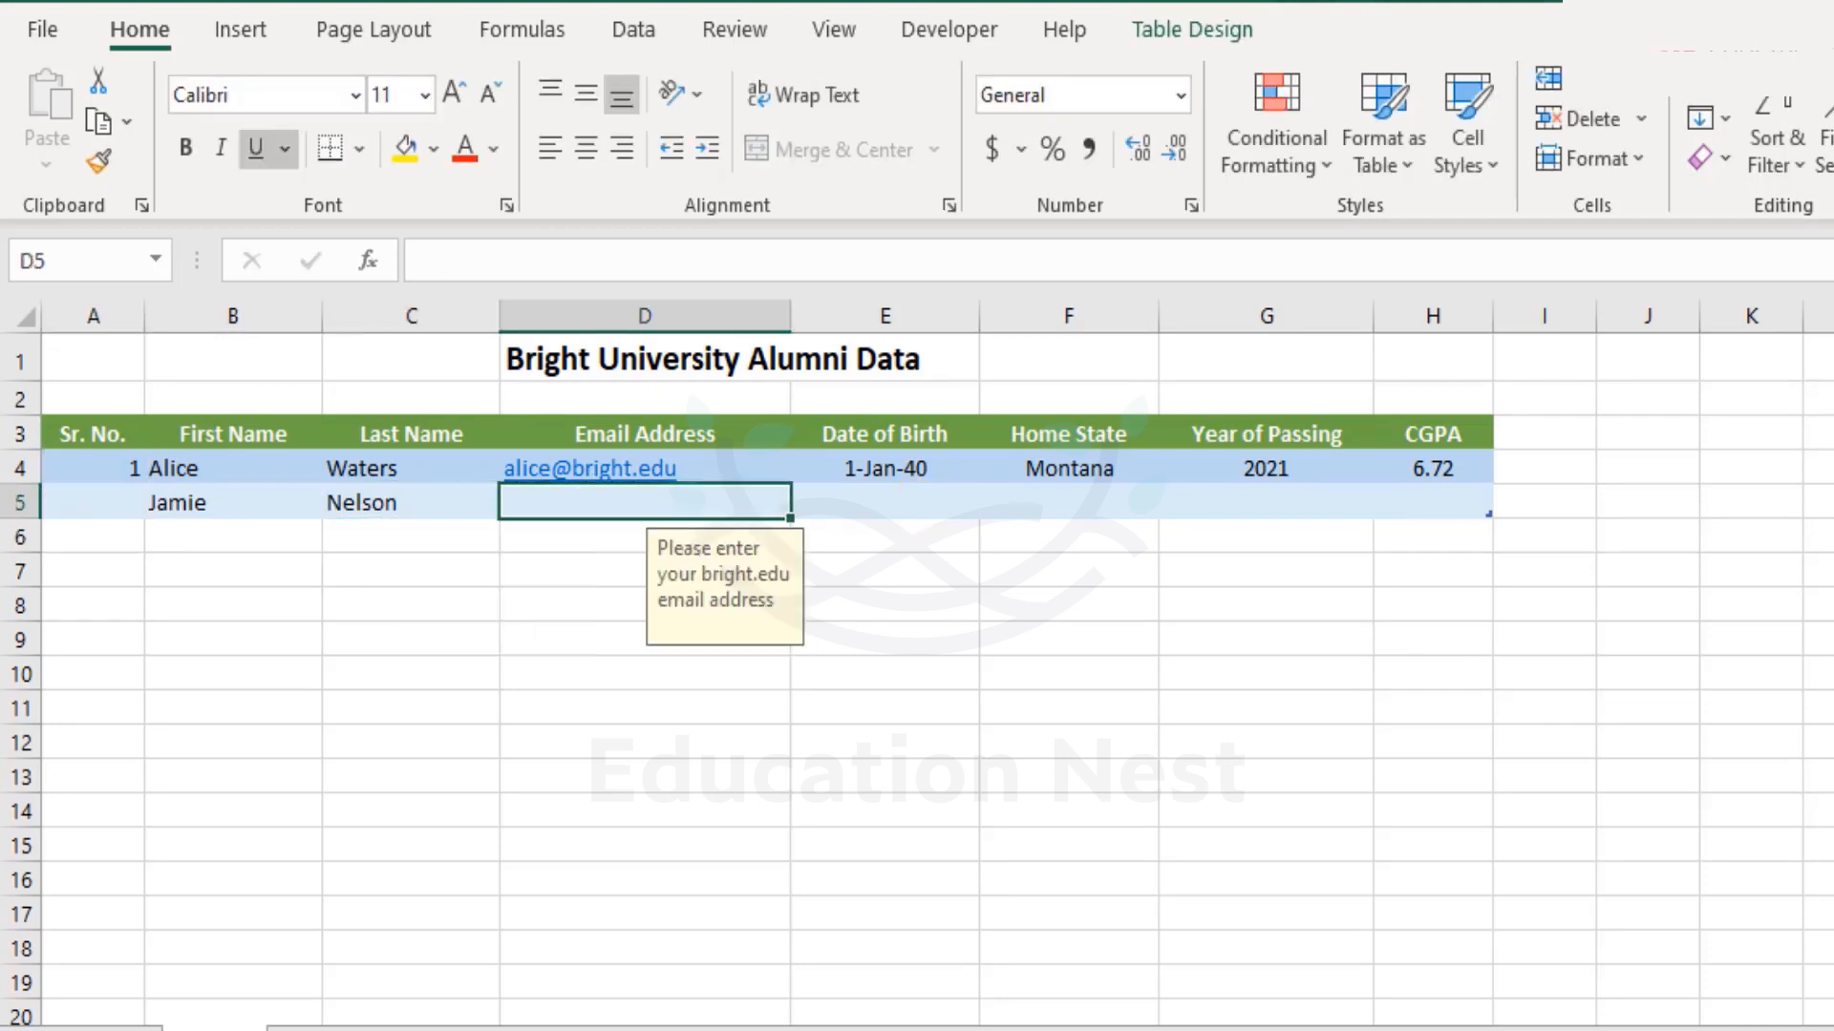
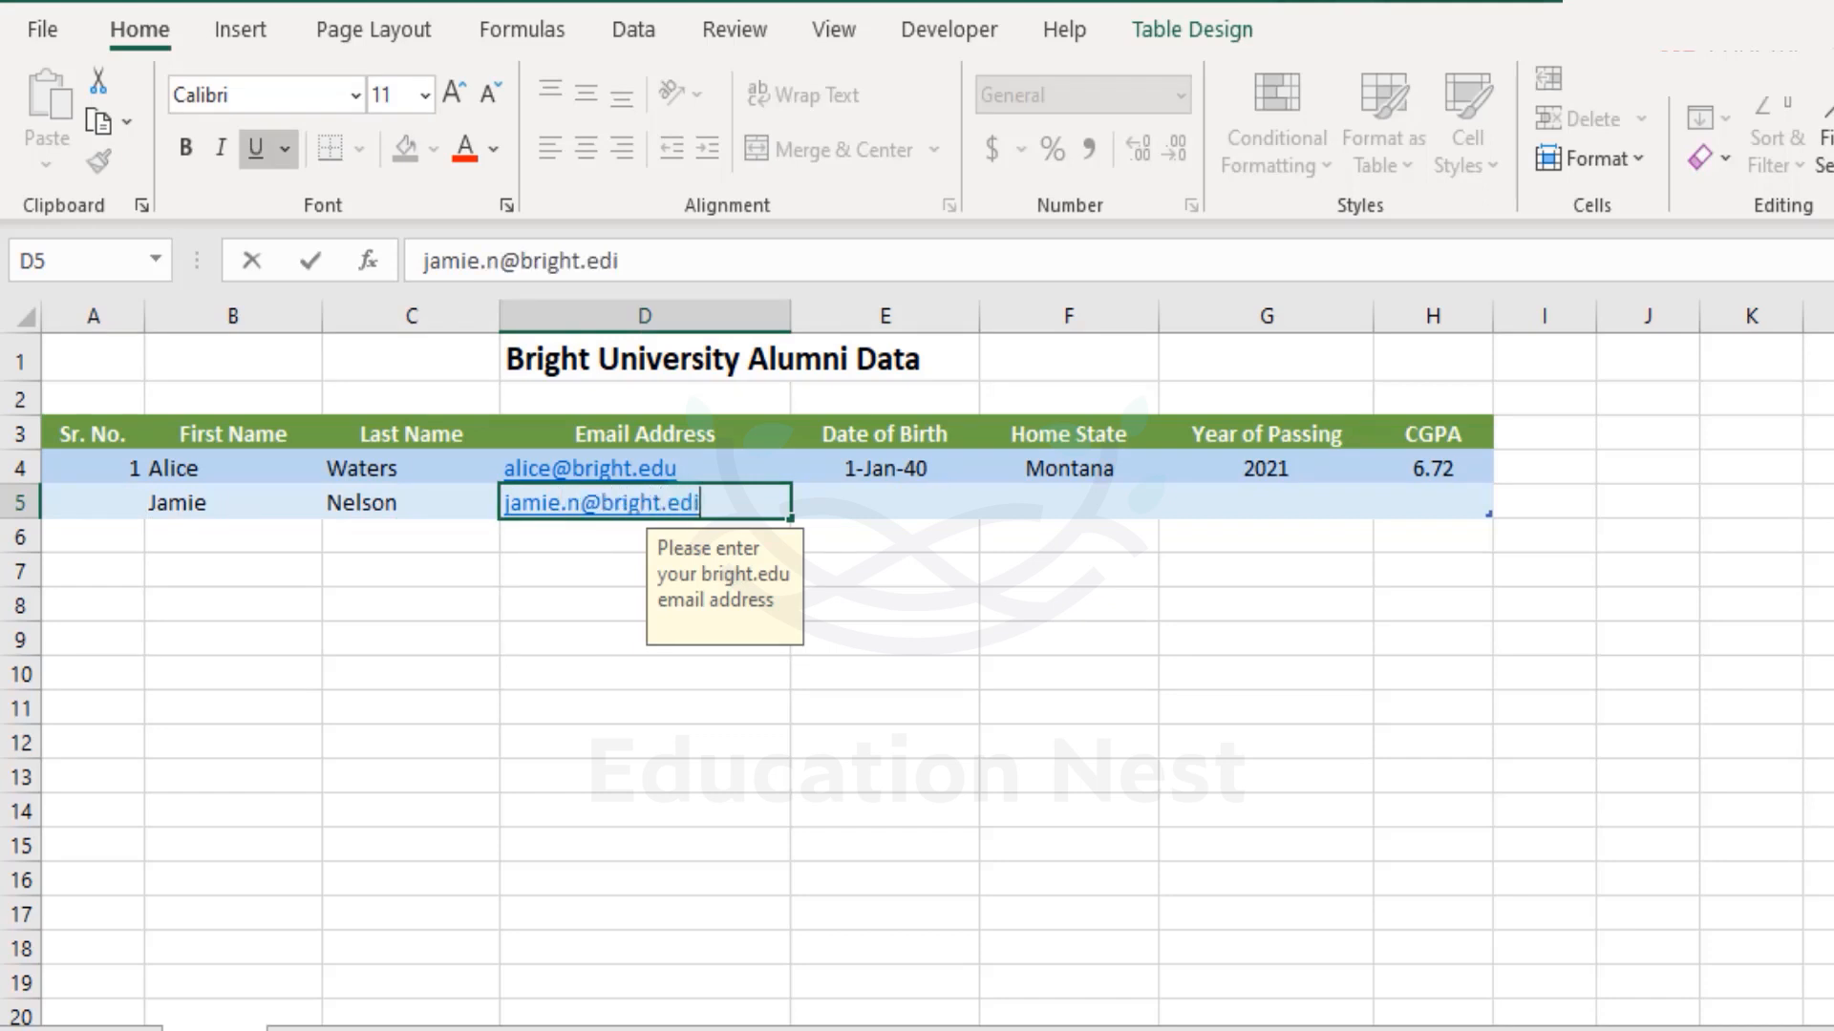
key("Tab")
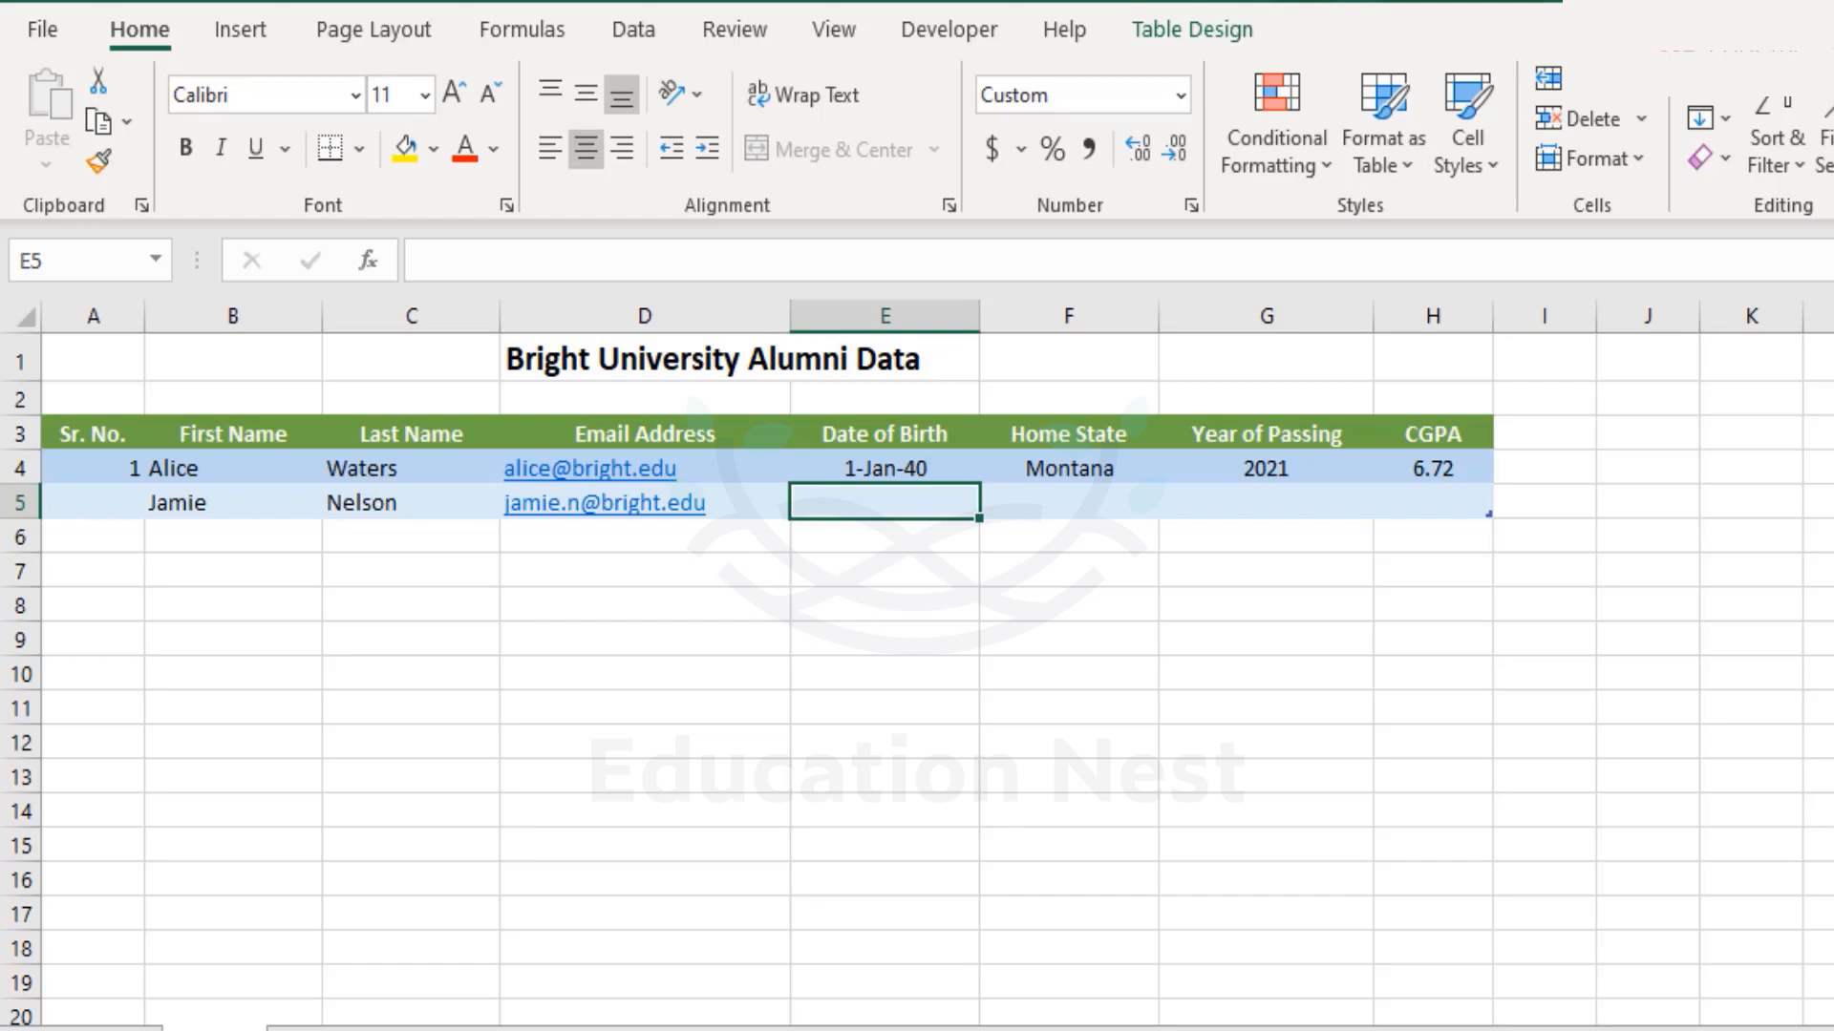
Enter birth date 15 aug 2015, then correct the rejected year to 15 aug 2000.
type("15")
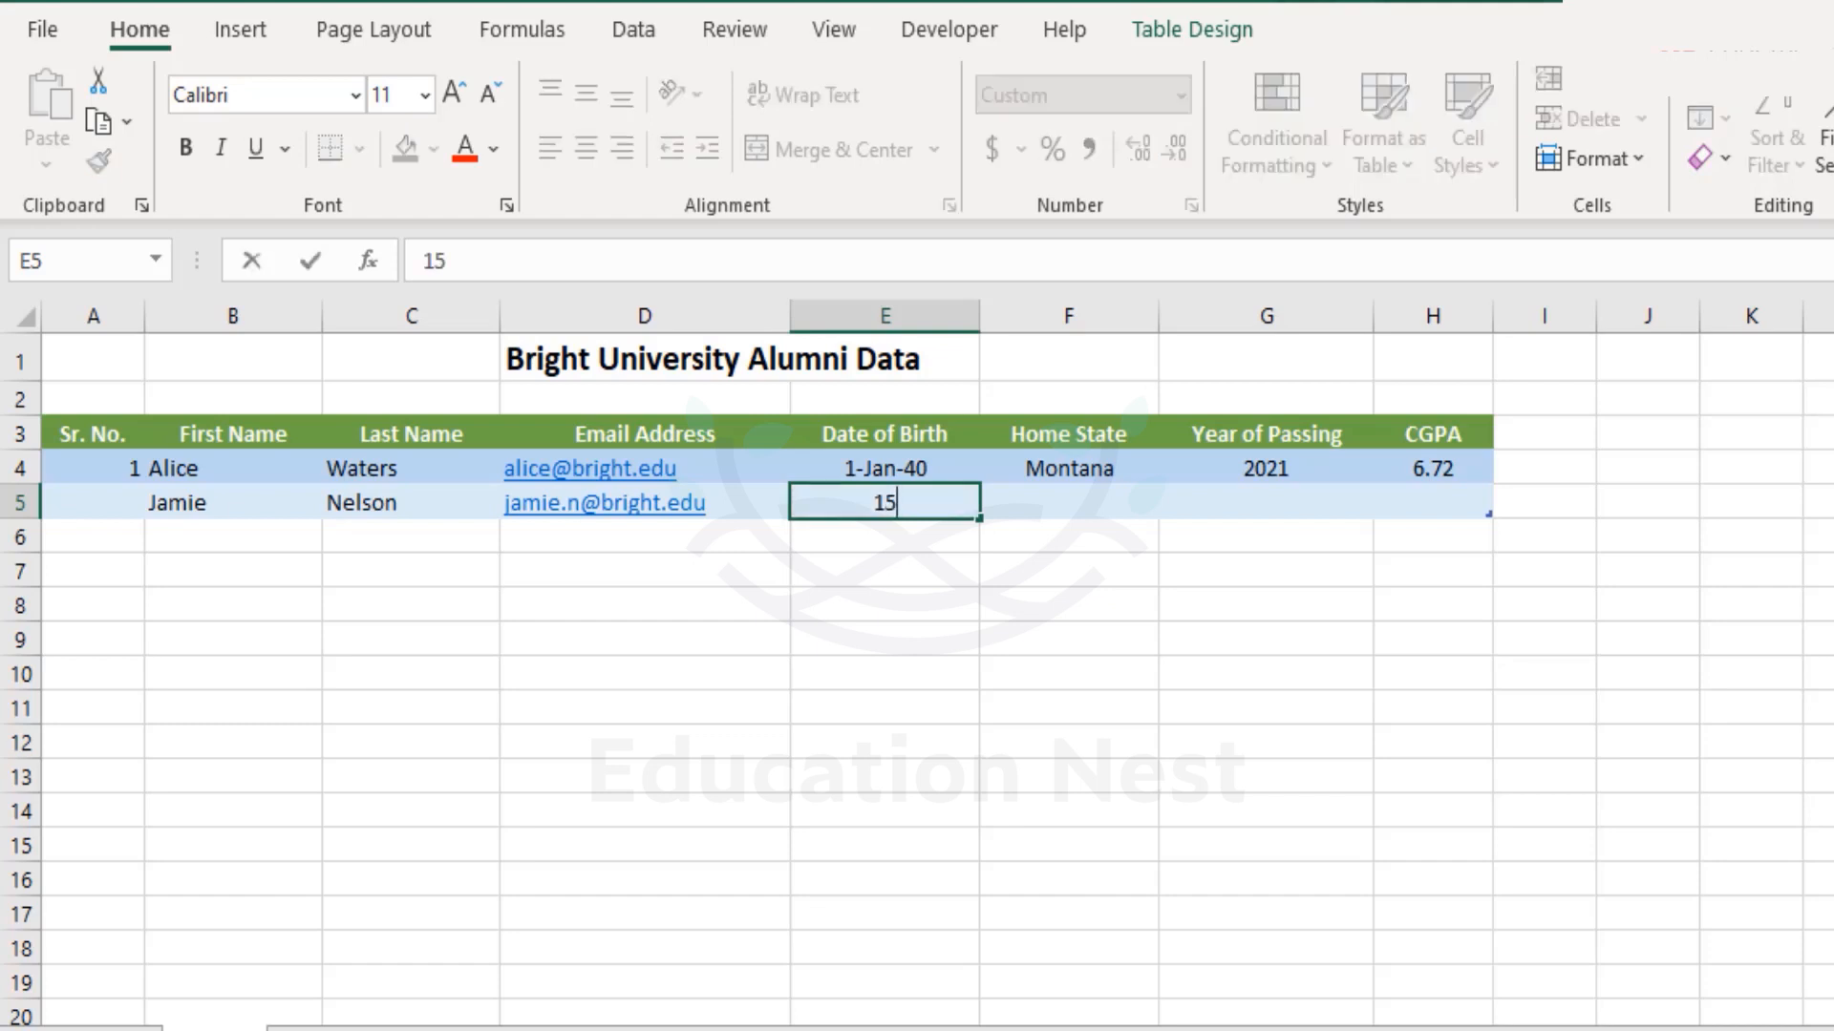
type(" aug 2015")
key("Return")
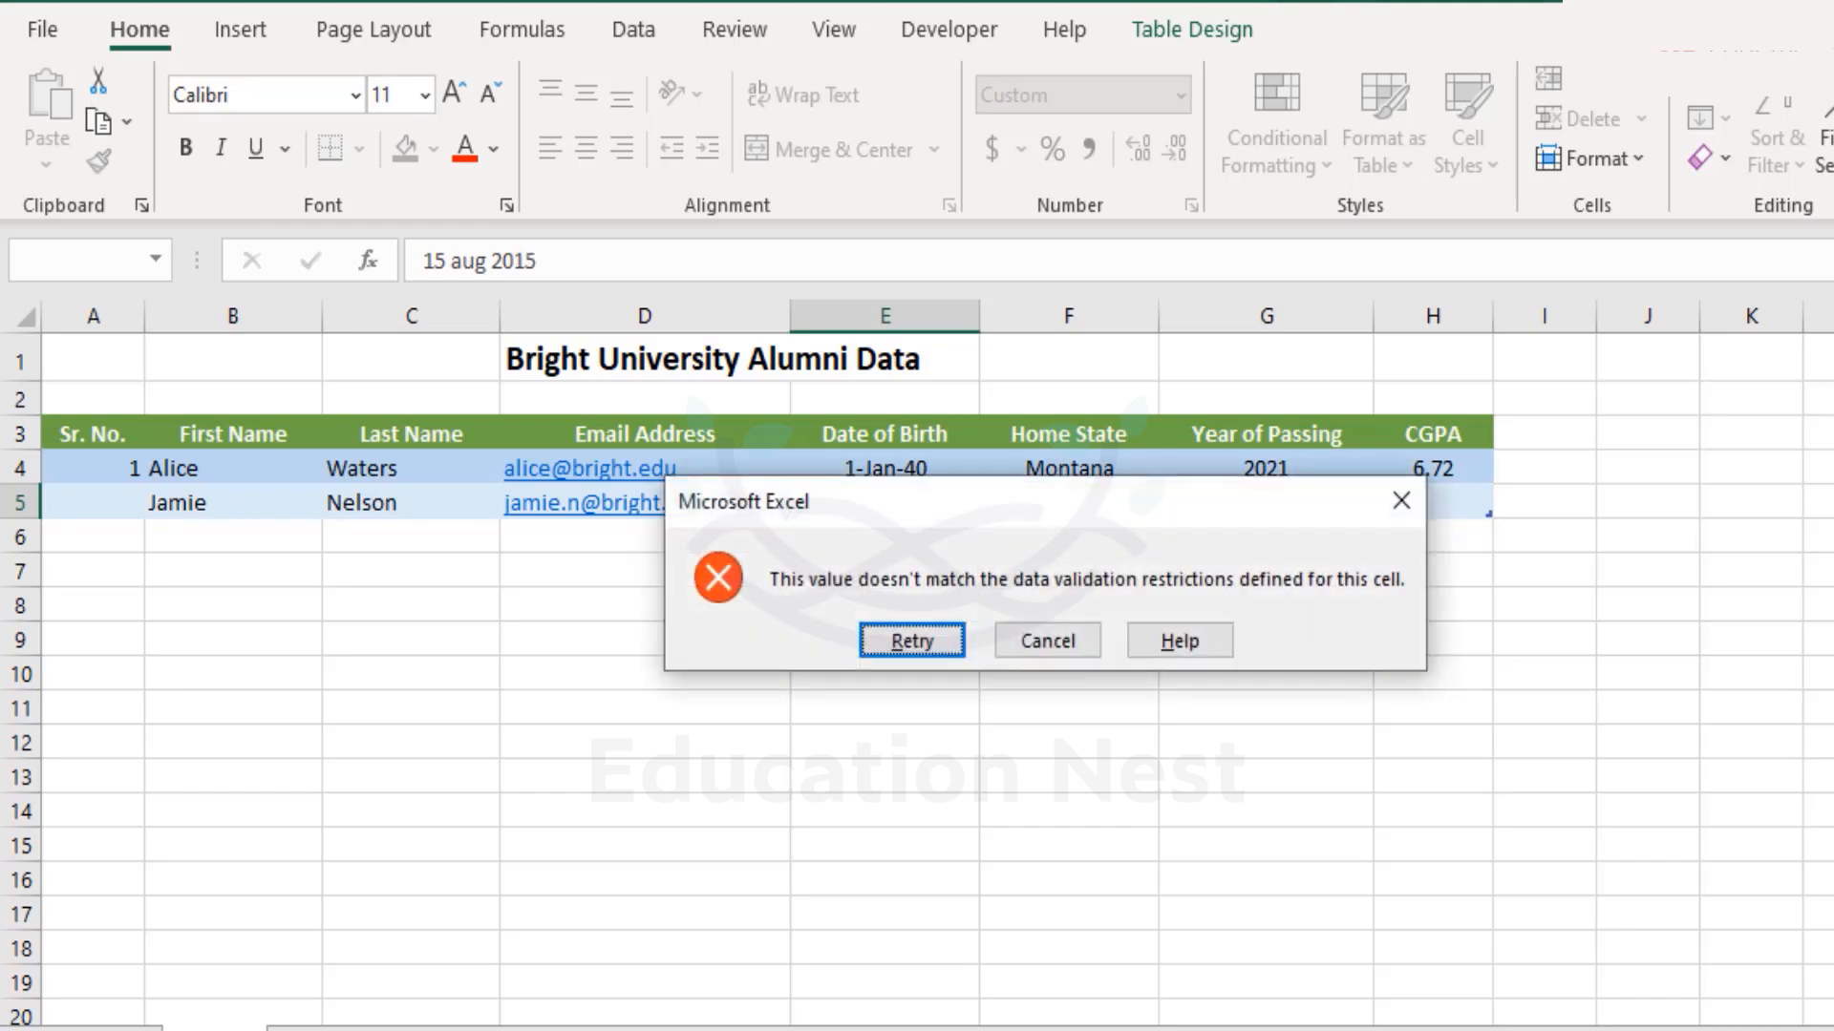
key("Return")
key("Right")
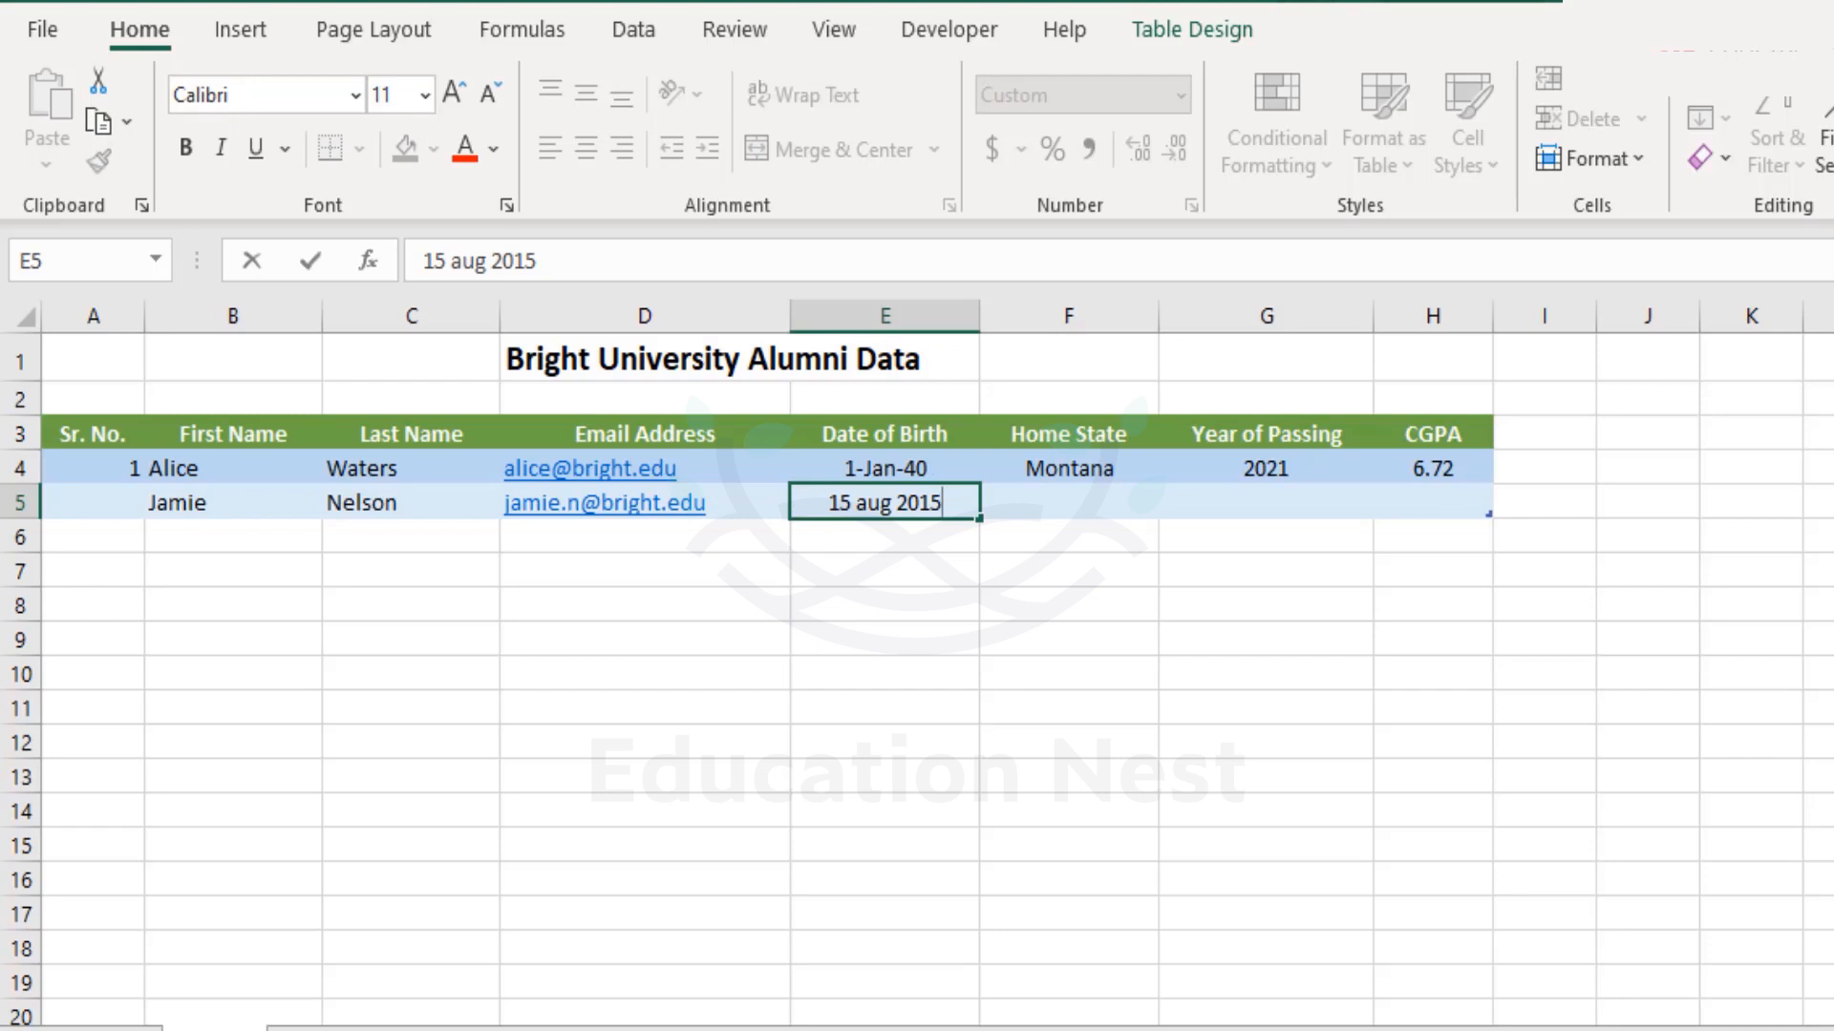
key("BackSpace")
key("BackSpace")
type("00")
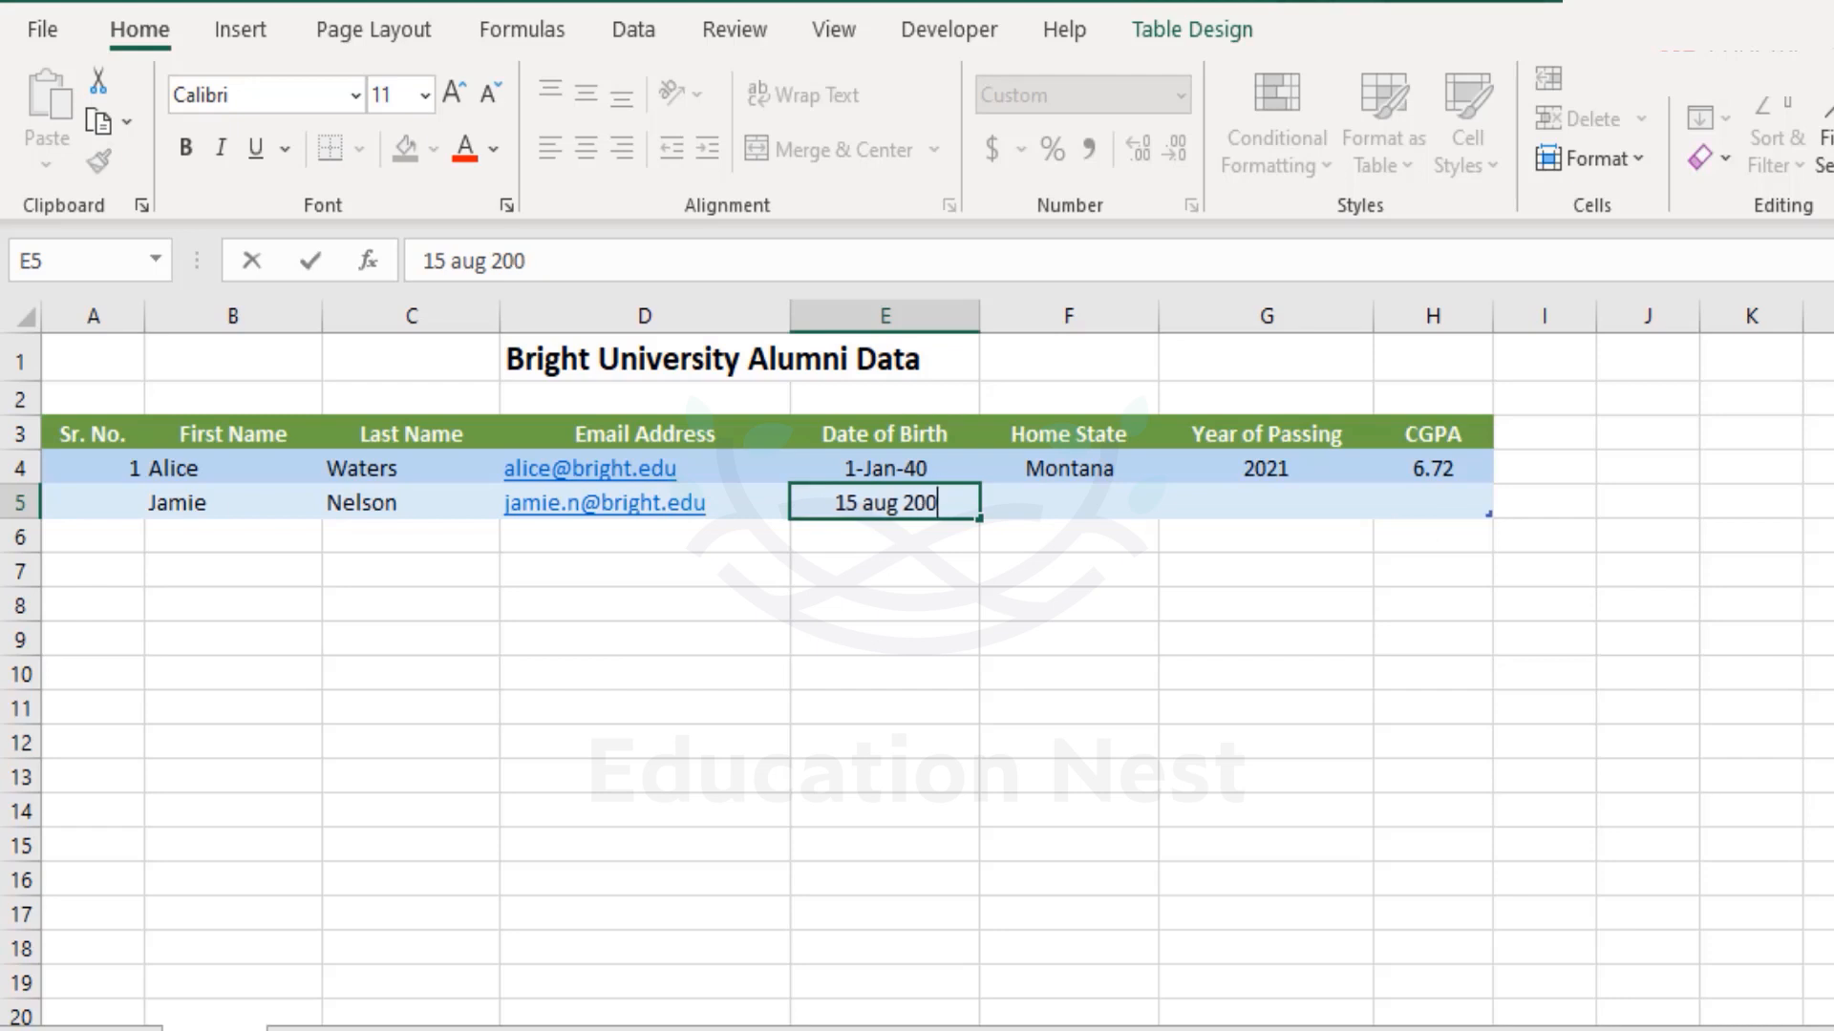
key("Tab")
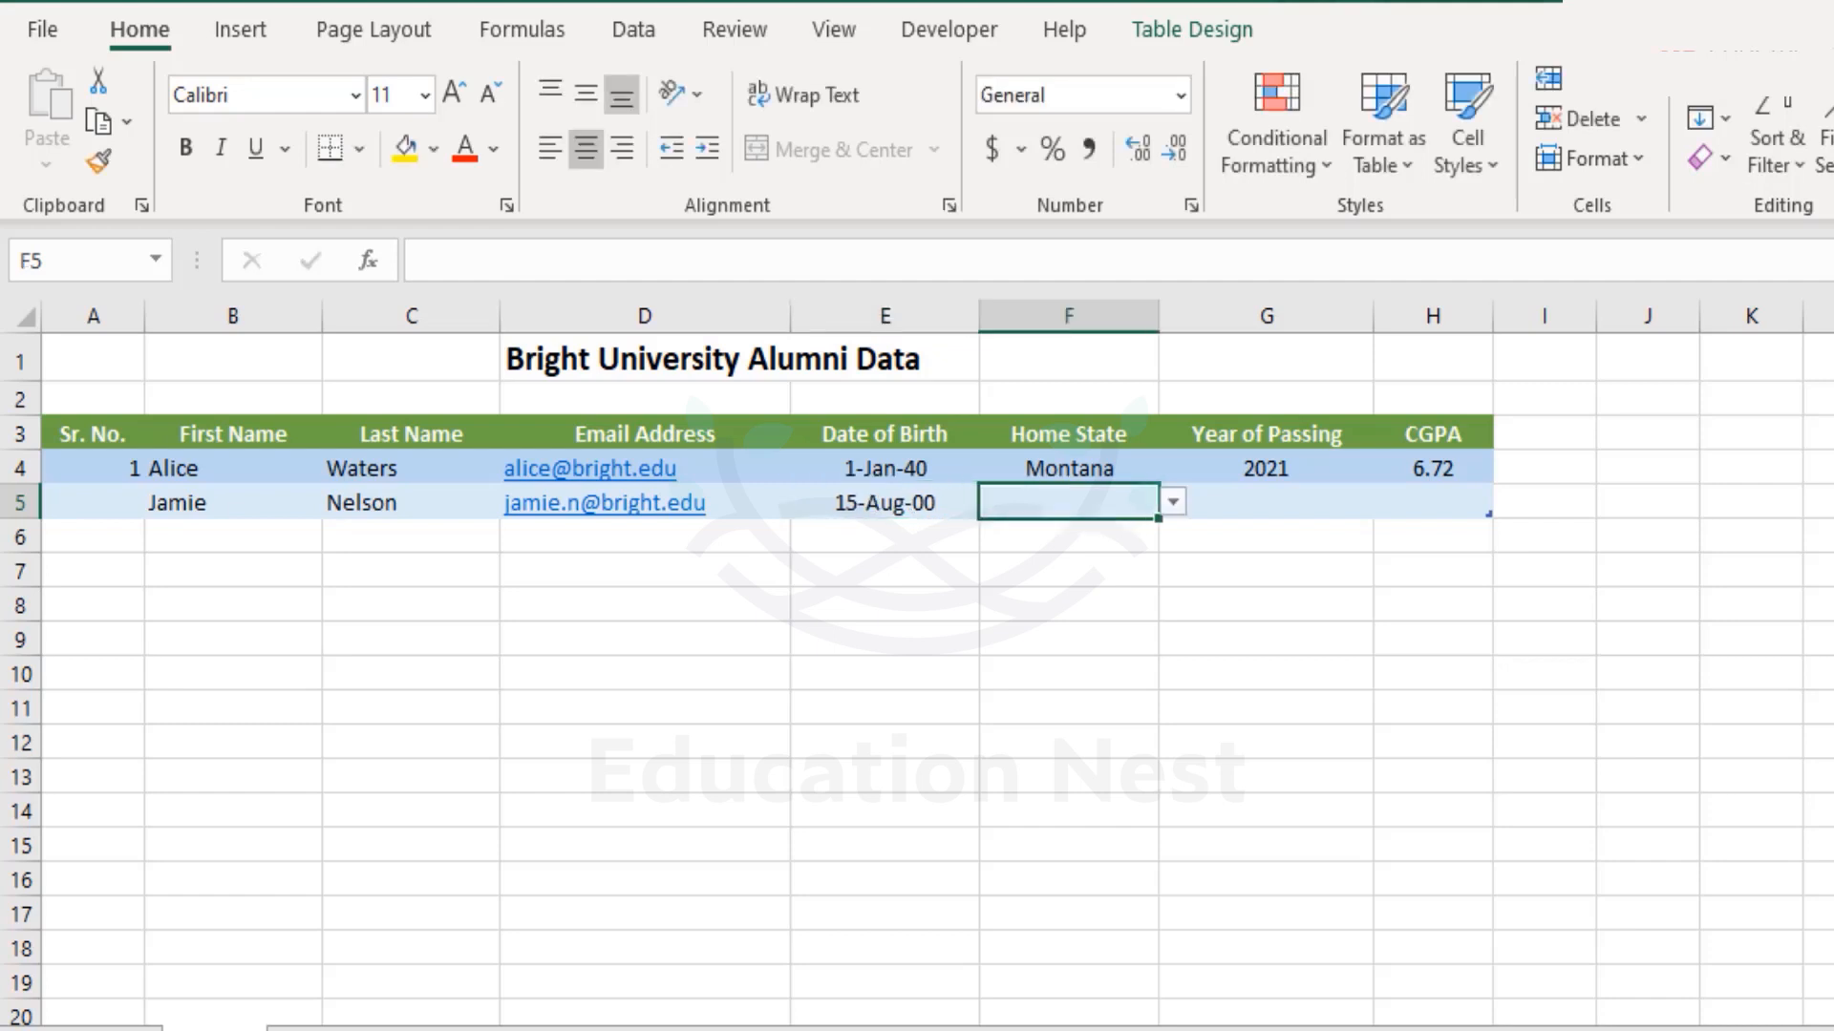
Choose Colorado as Home State and enter passing year 2020 after 2000 and 2022 are rejected.
key("alt+Down")
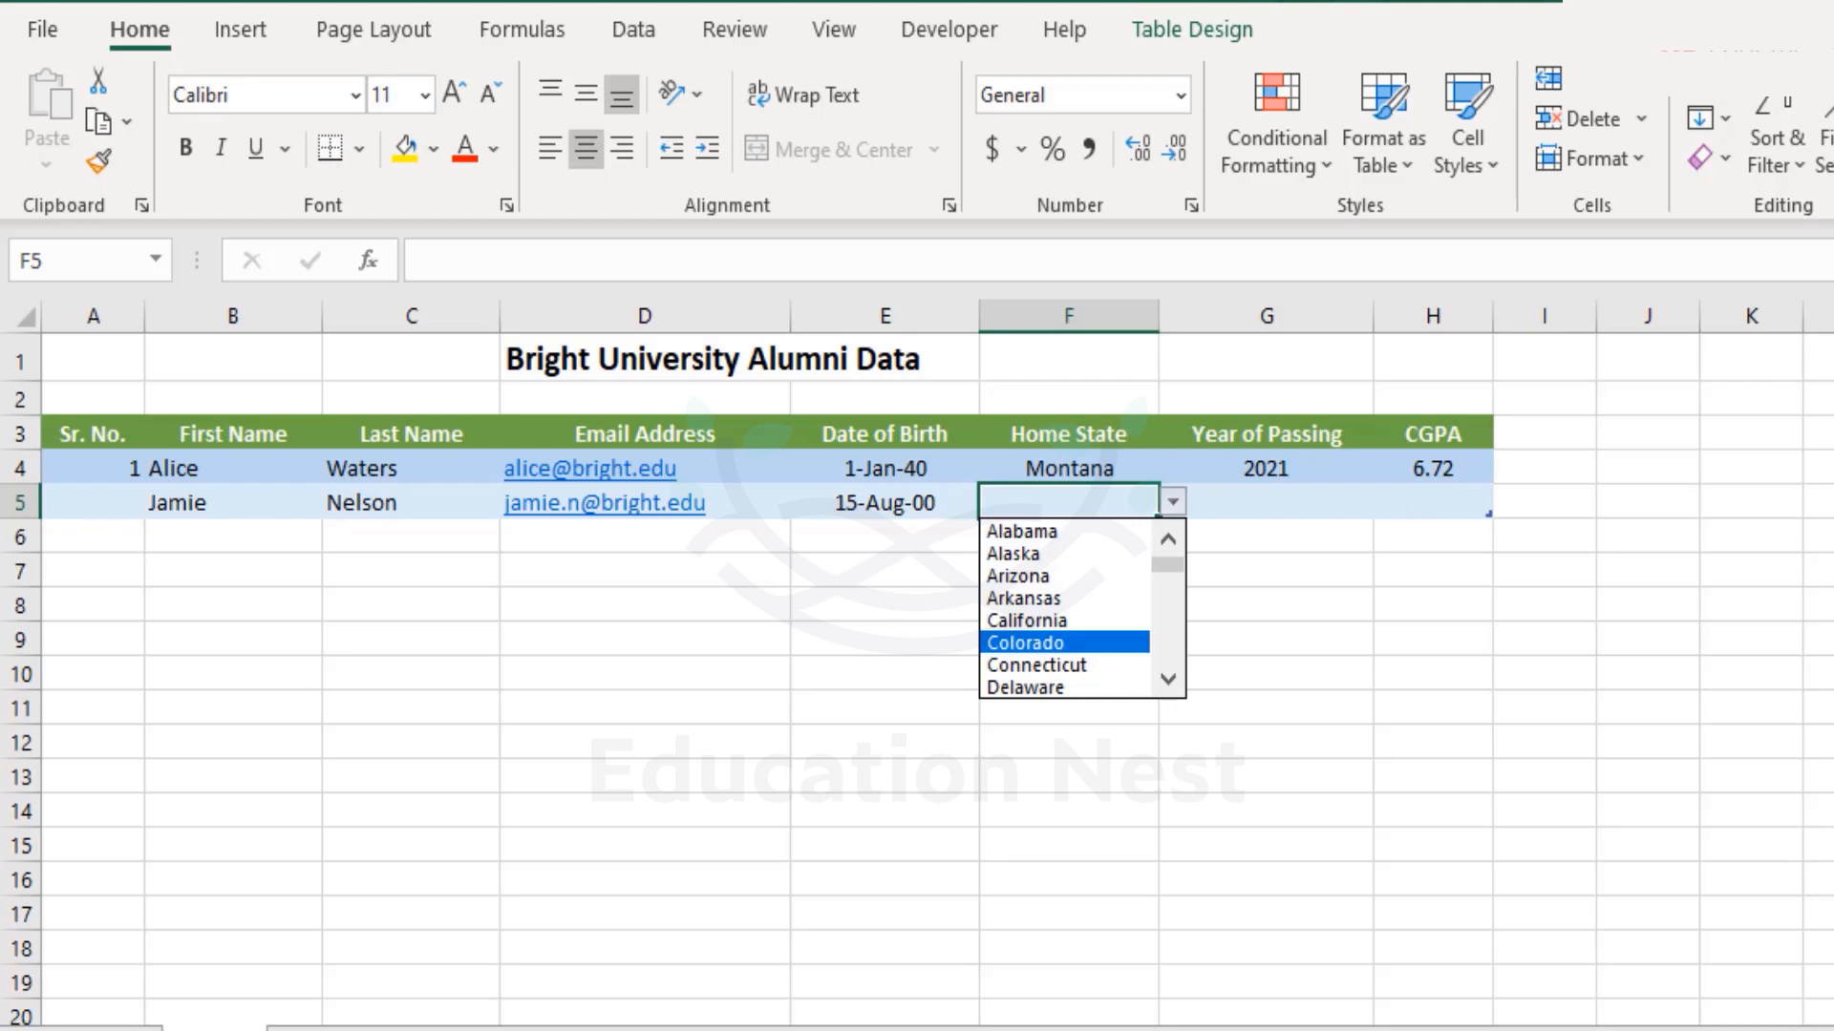
key("Return")
left_click(1265, 502)
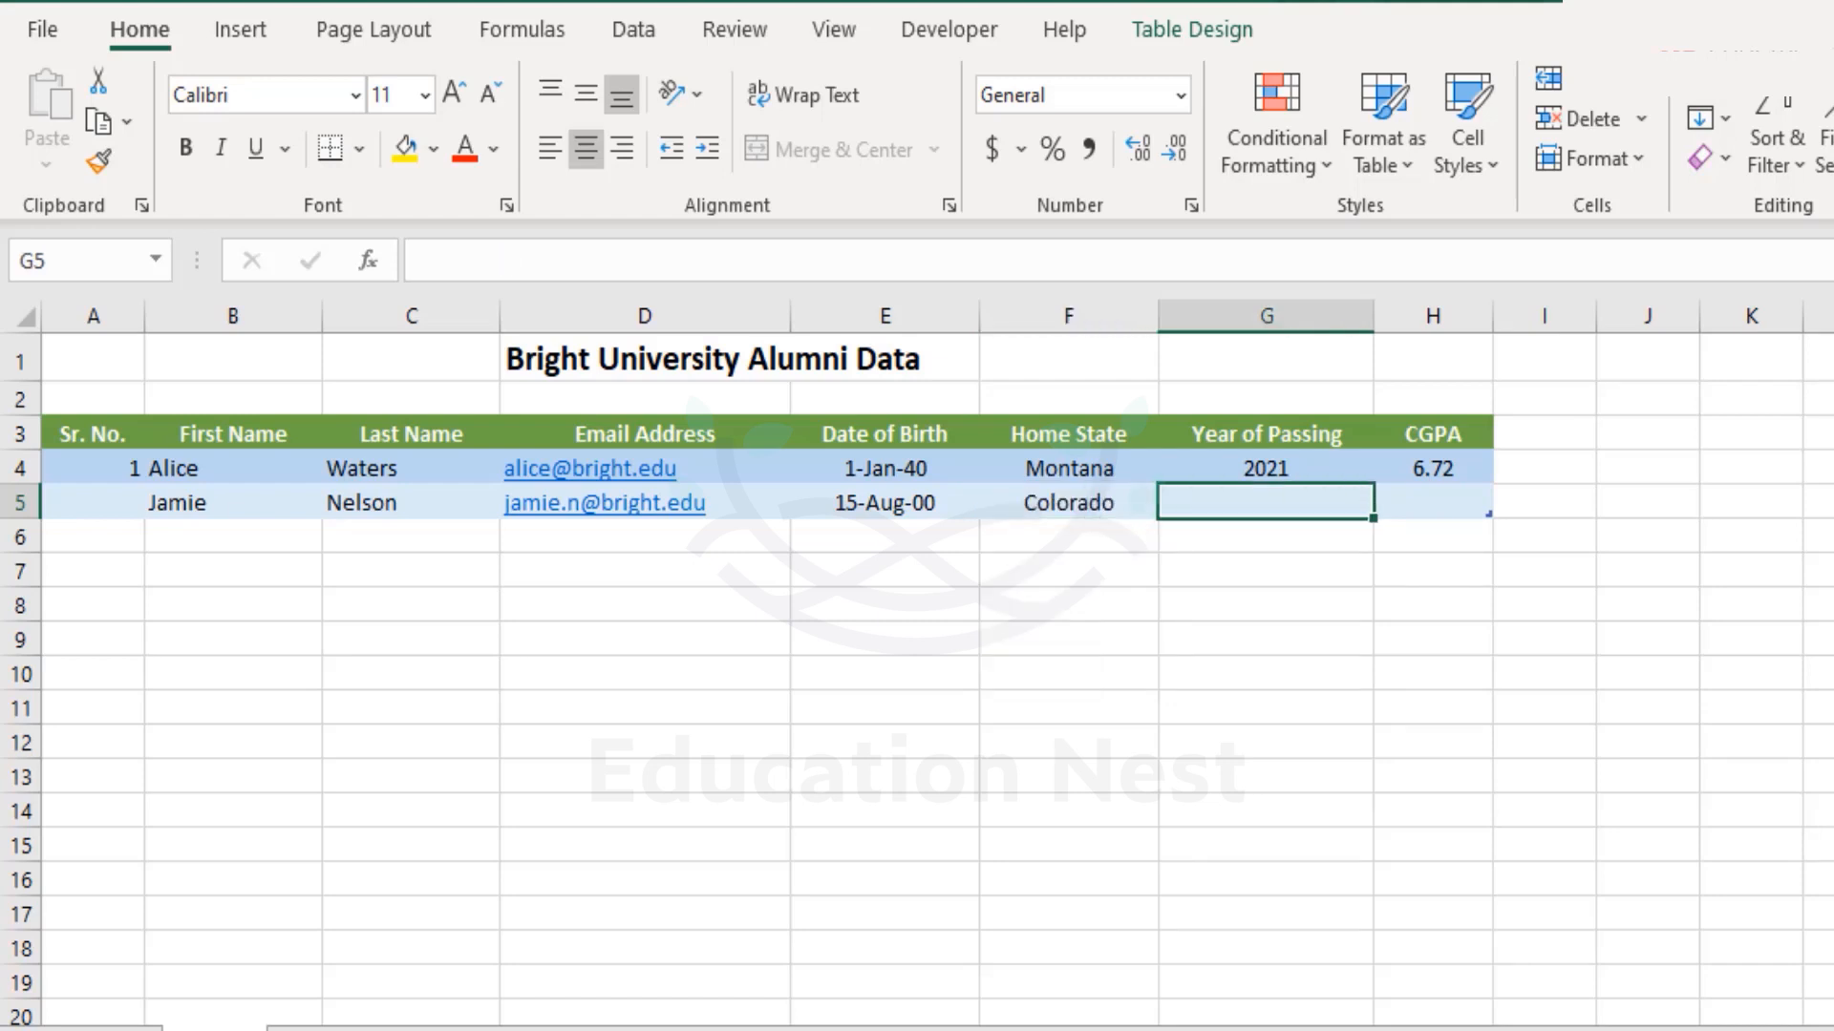
type("2000")
key("Return")
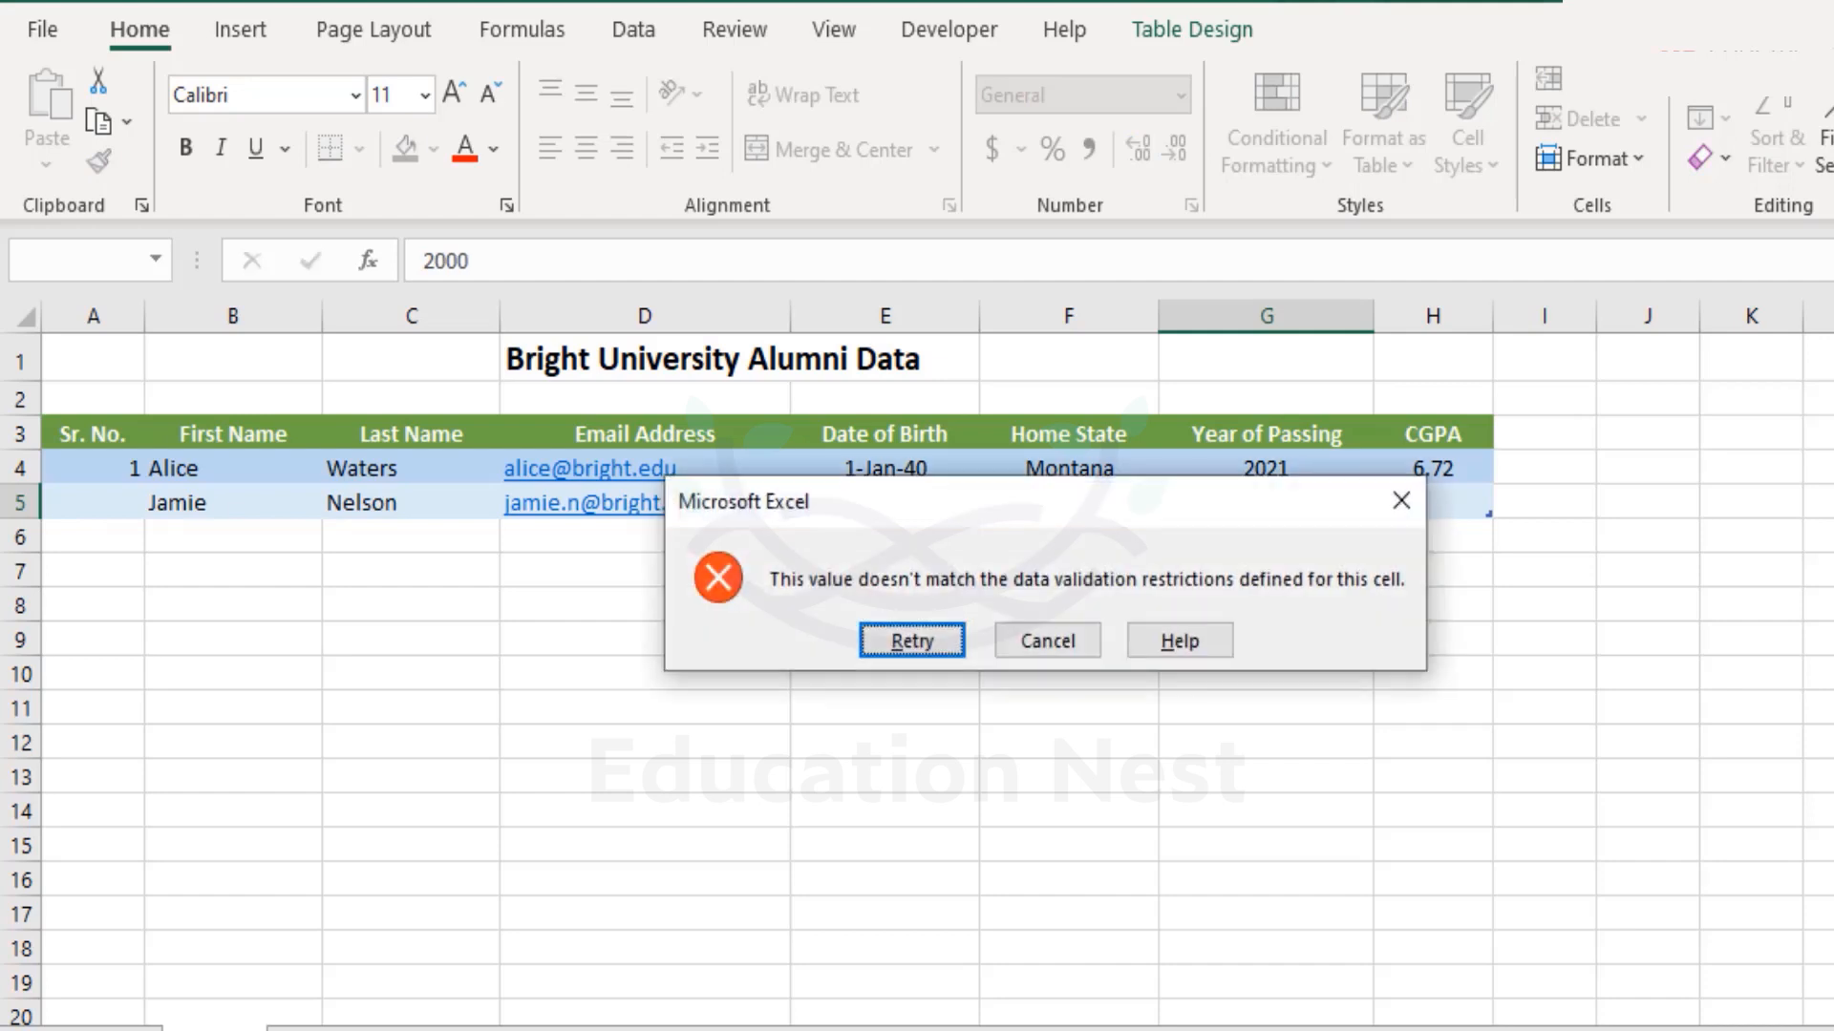
key("Escape")
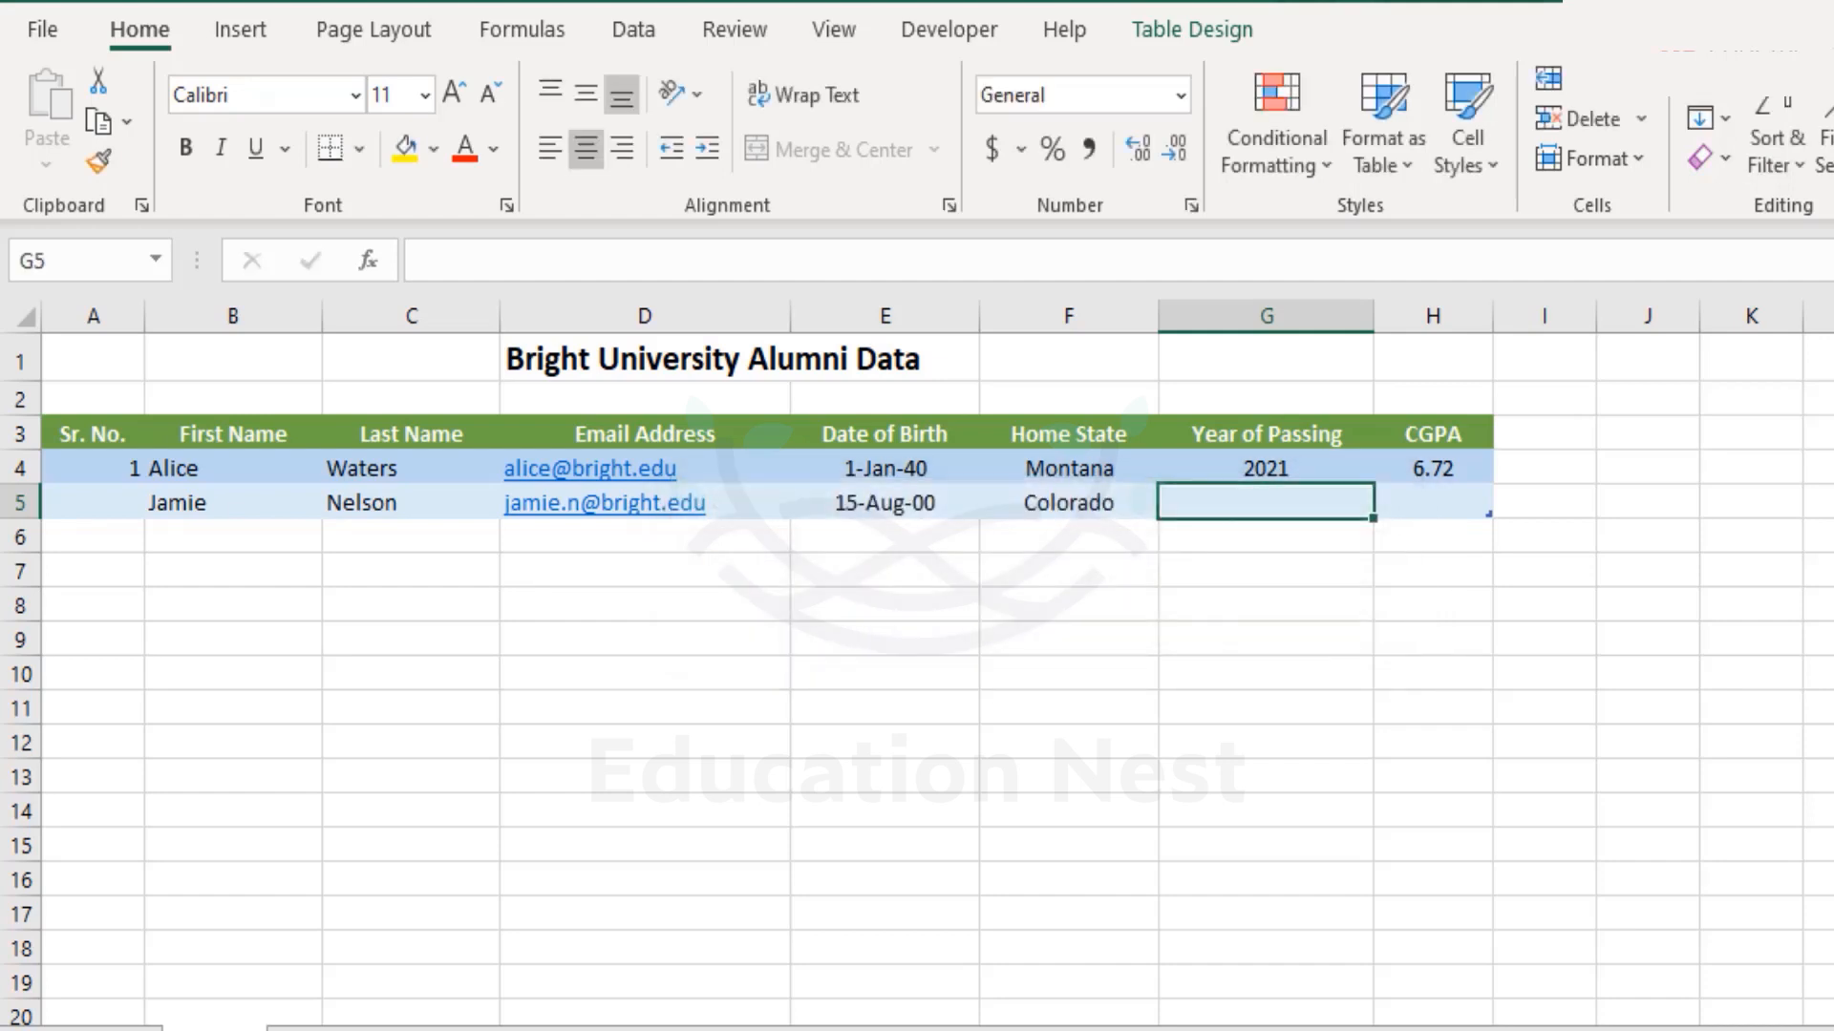
type("2022")
key("Return")
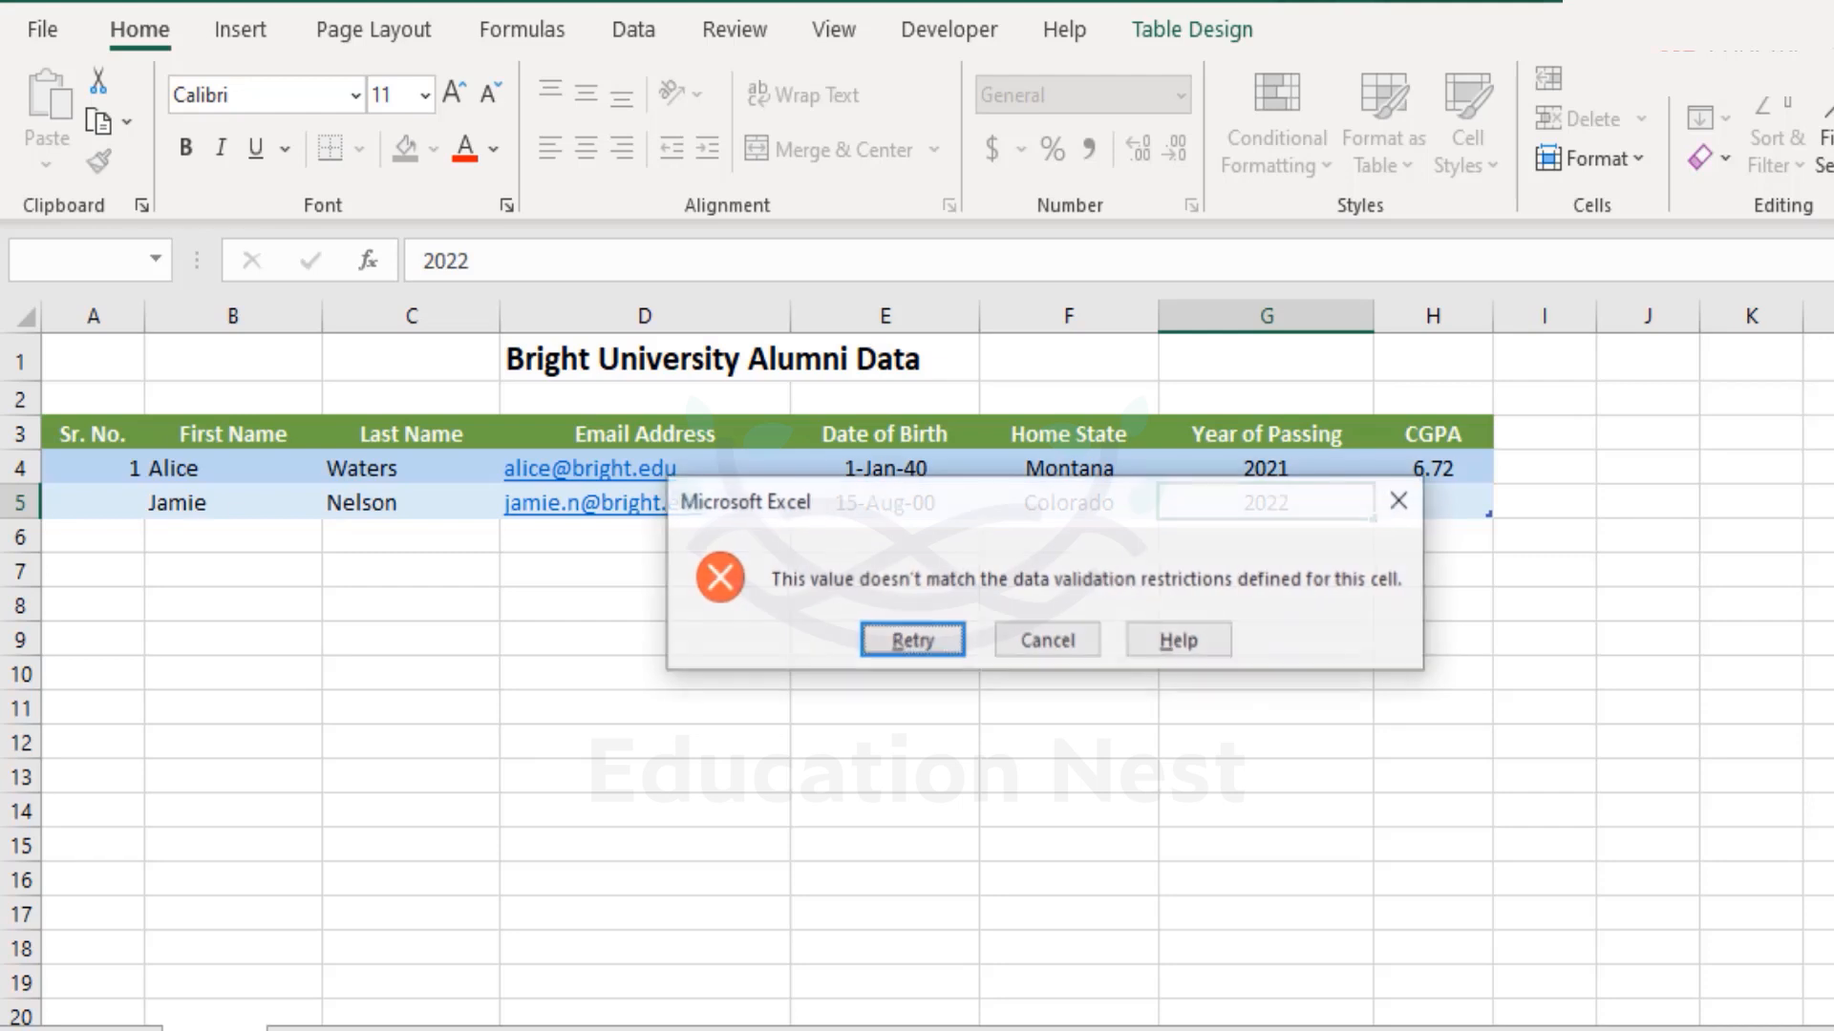
key("Escape")
type("2")
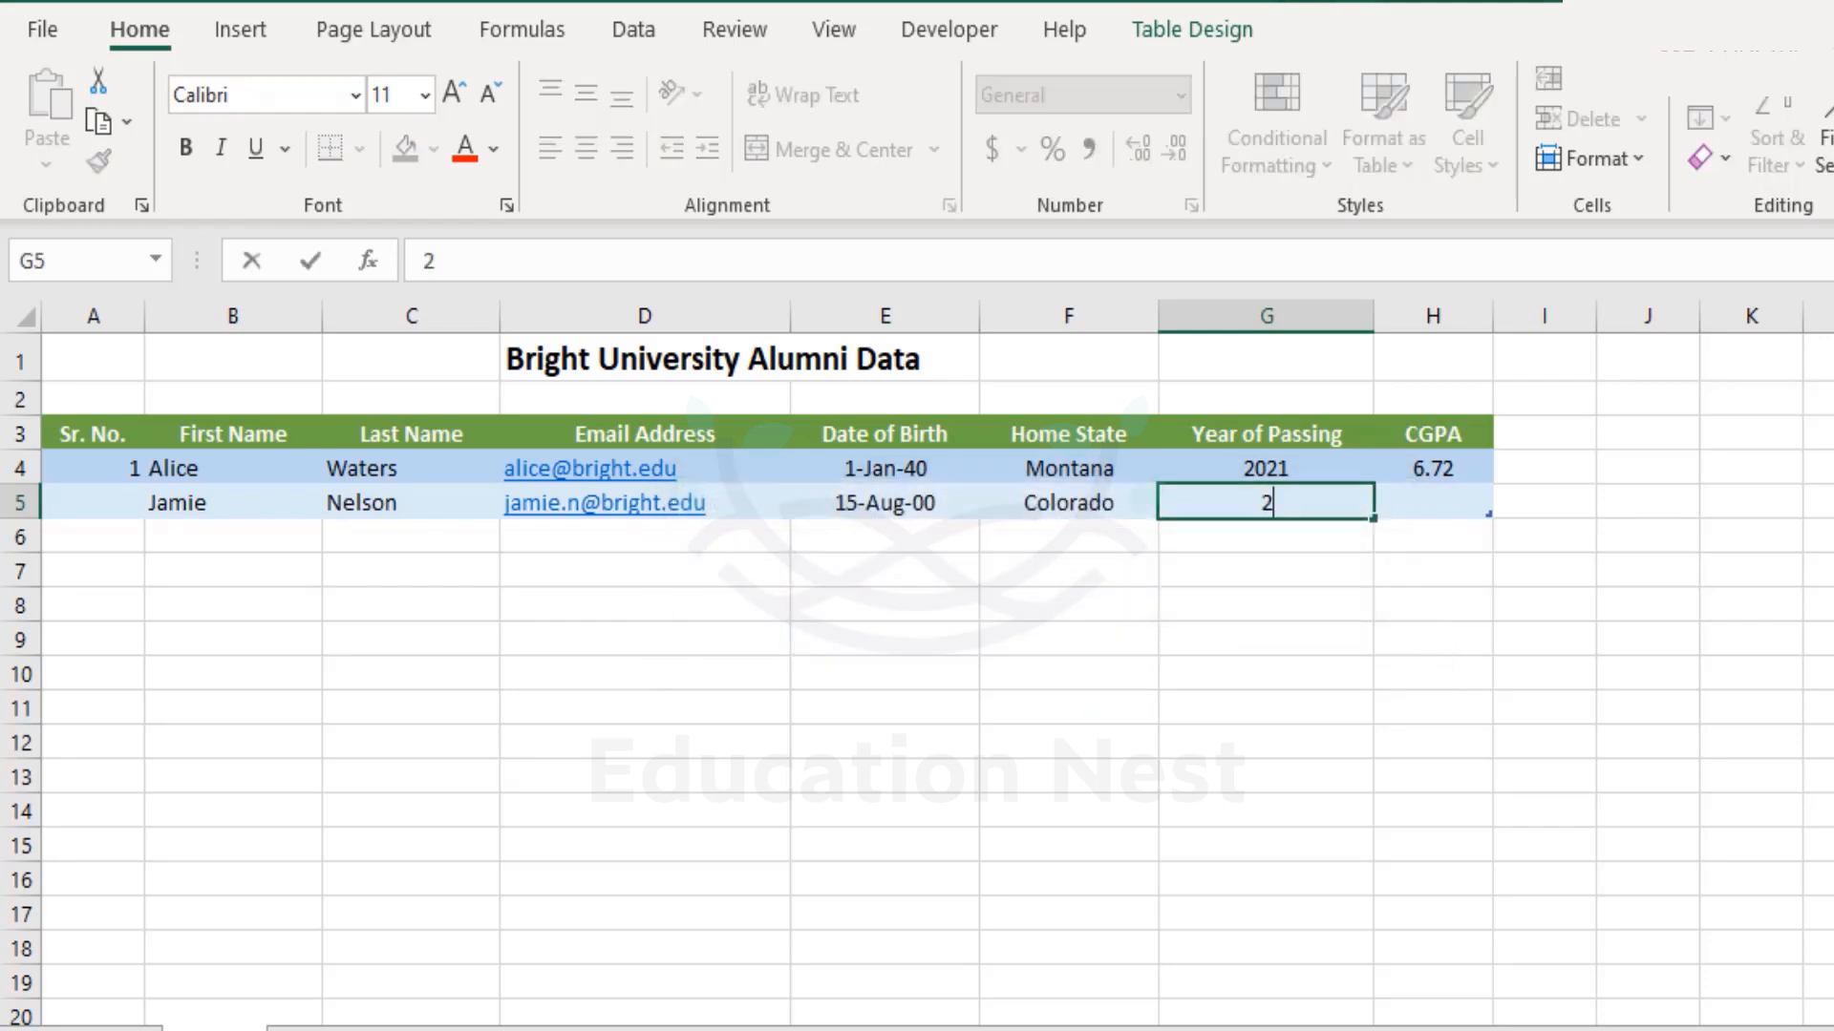
type("020")
key("Tab")
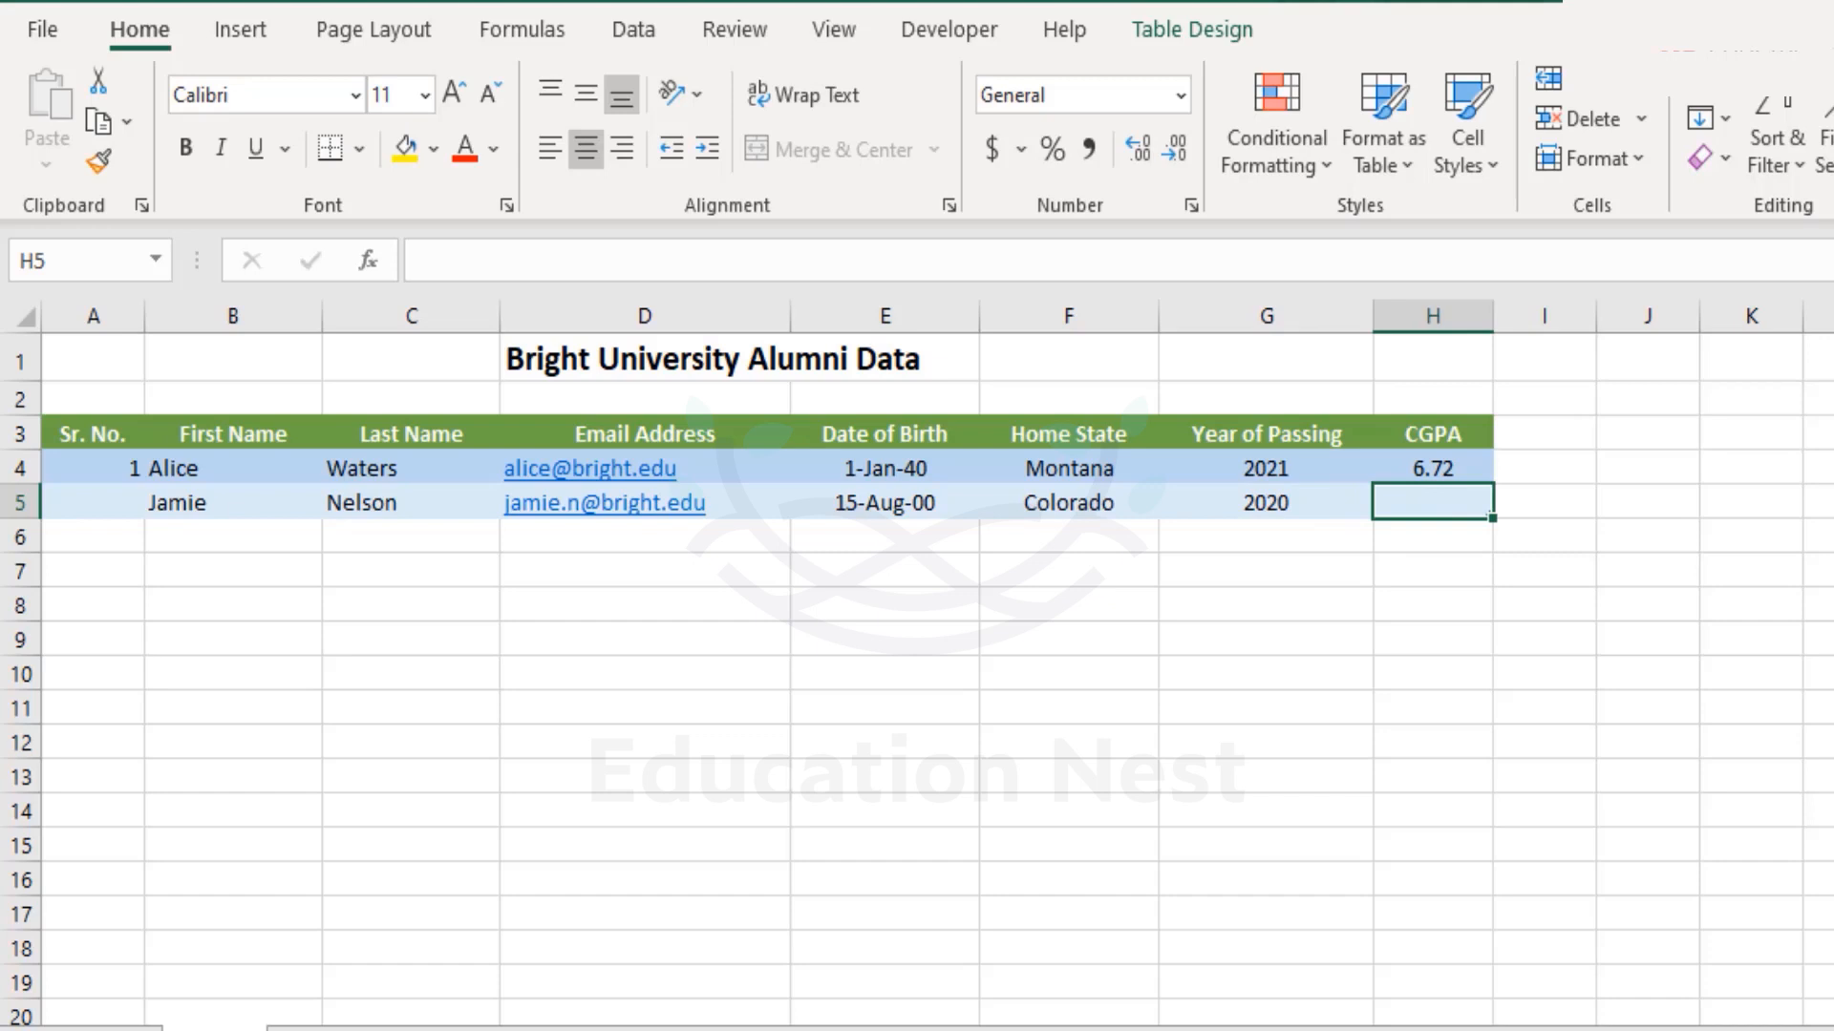
Enter CGPA 7.14 in H5 after the text 'sdf' is rejected.
type("sdf")
key("Return")
key("Escape")
type("7.14")
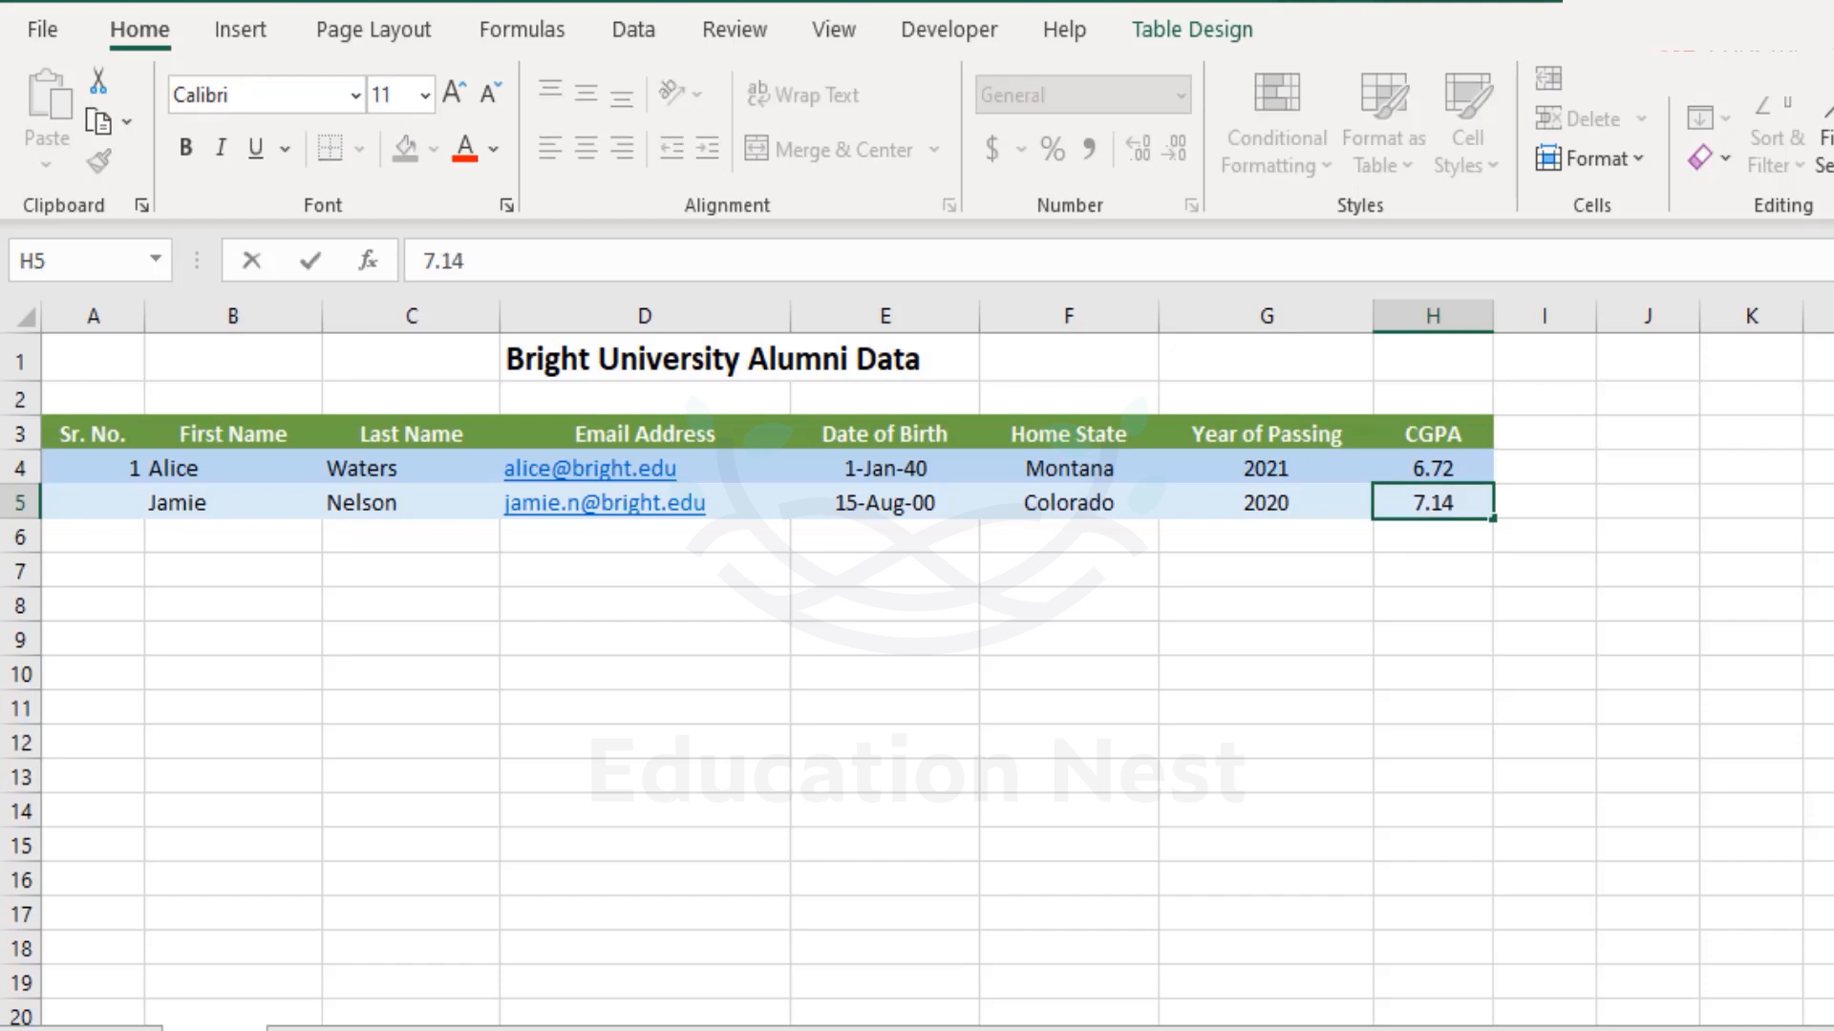
key("Return")
key("Up")
key("Left")
key("Left")
key("Left")
key("Left")
key("Left")
key("Left")
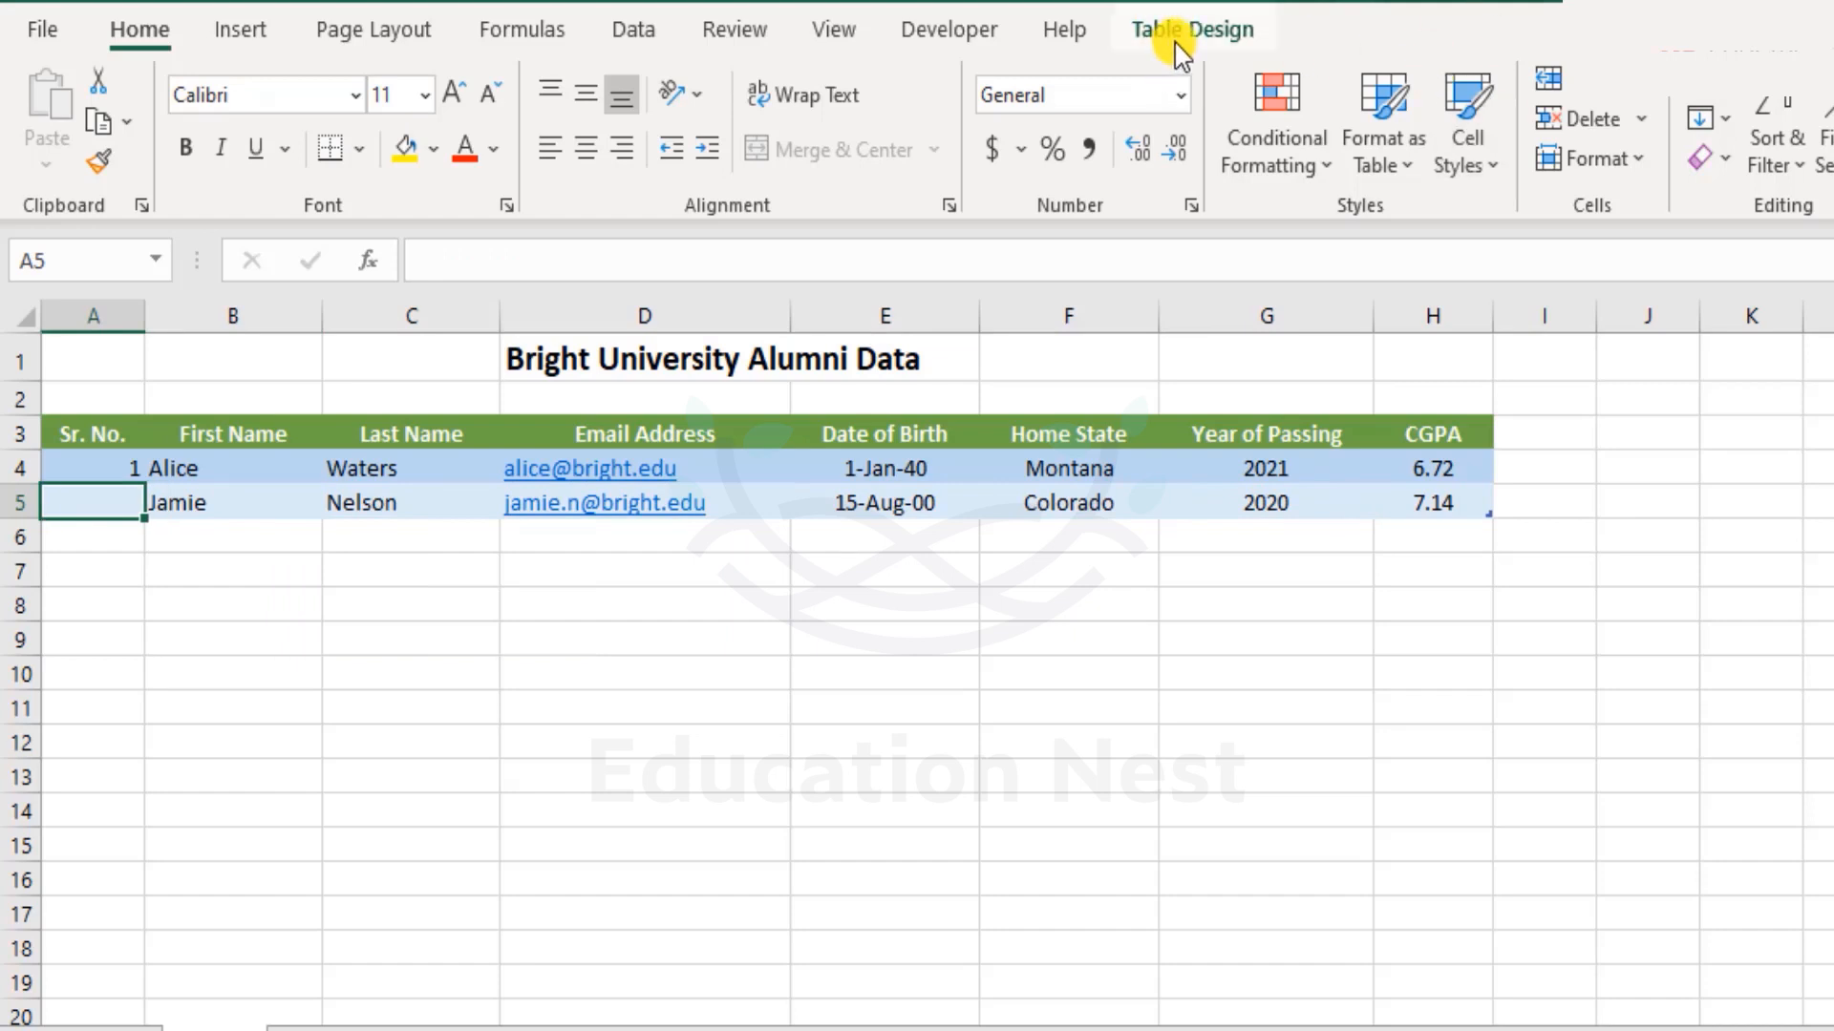
left_click(633, 31)
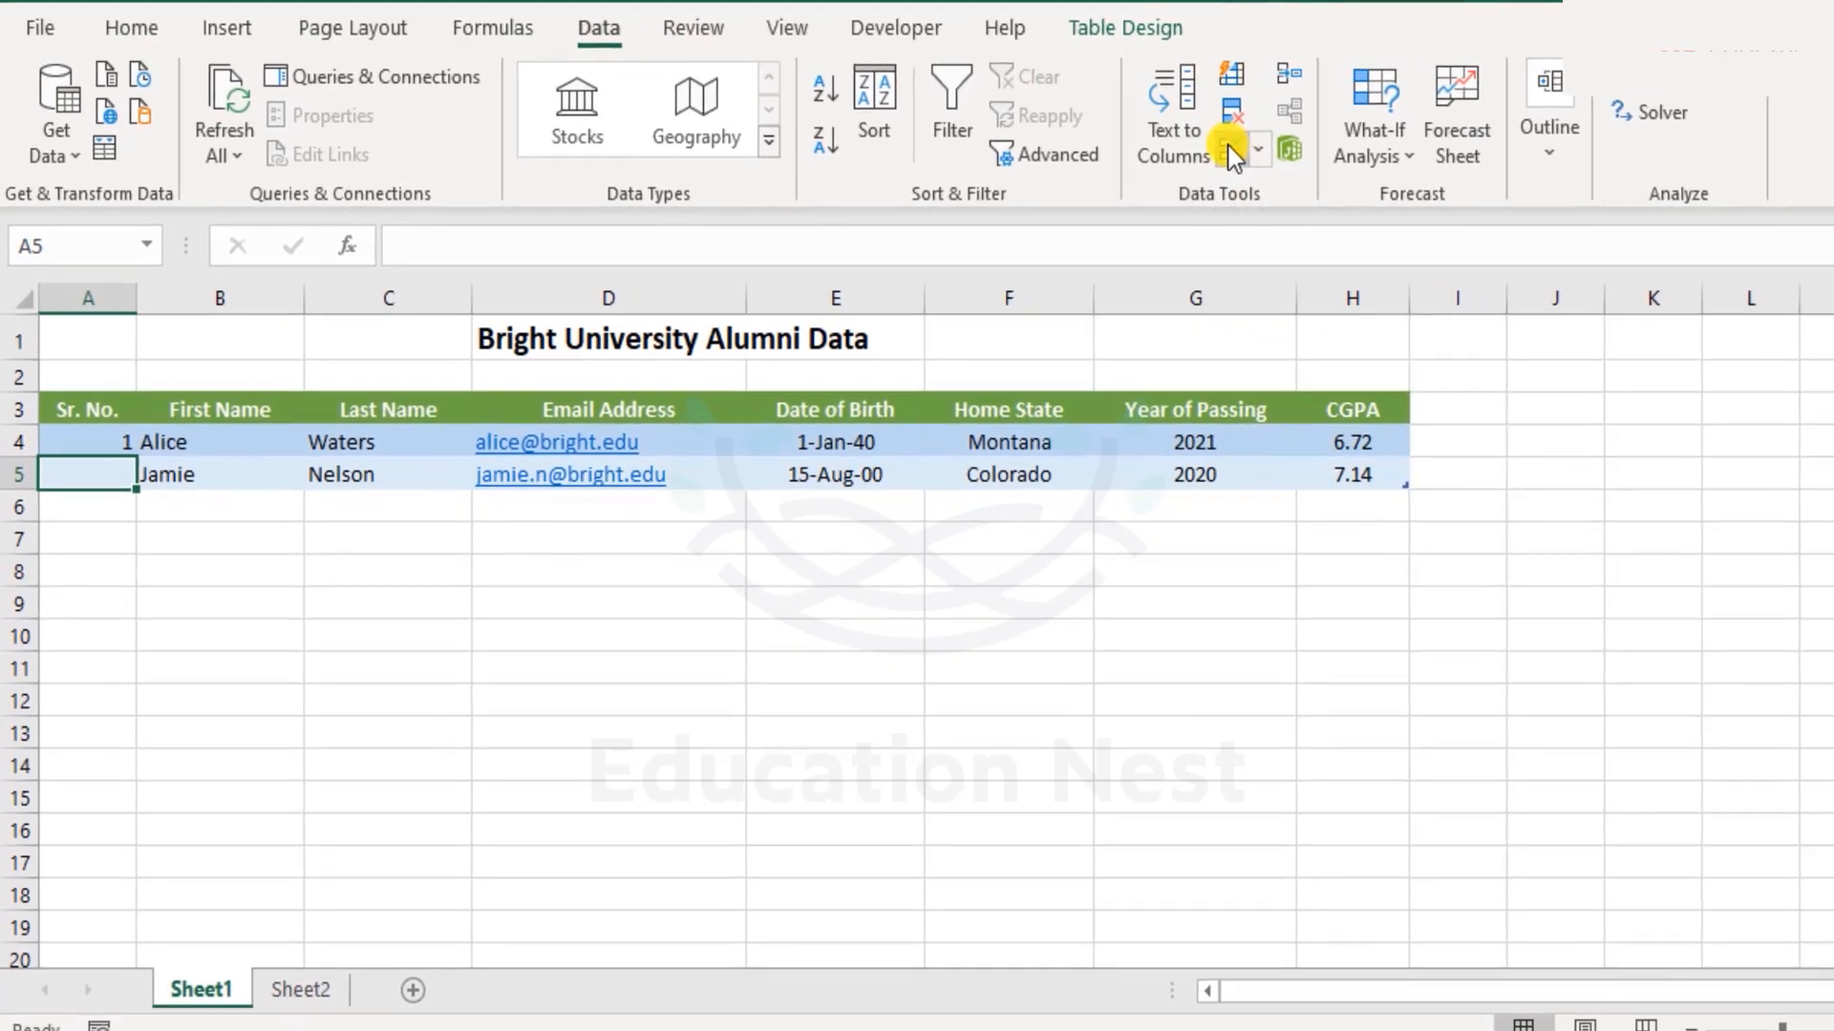
left_click(1302, 154)
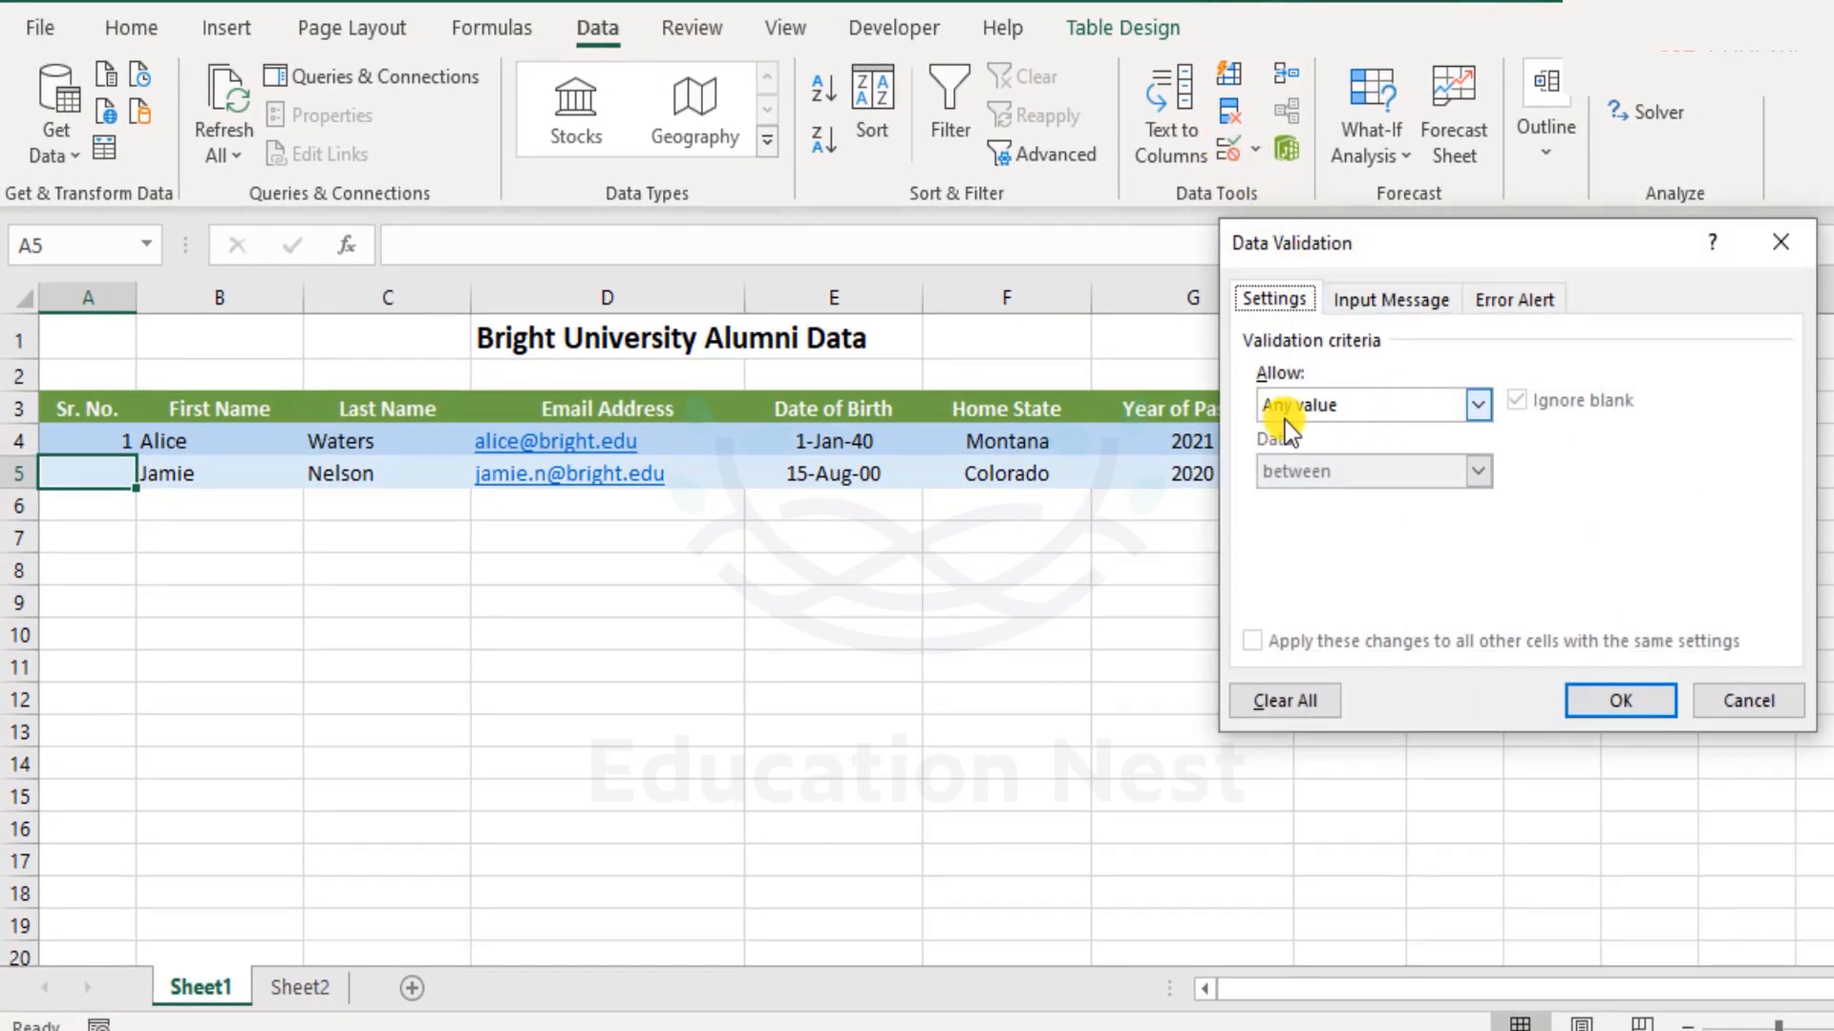
left_click(1748, 701)
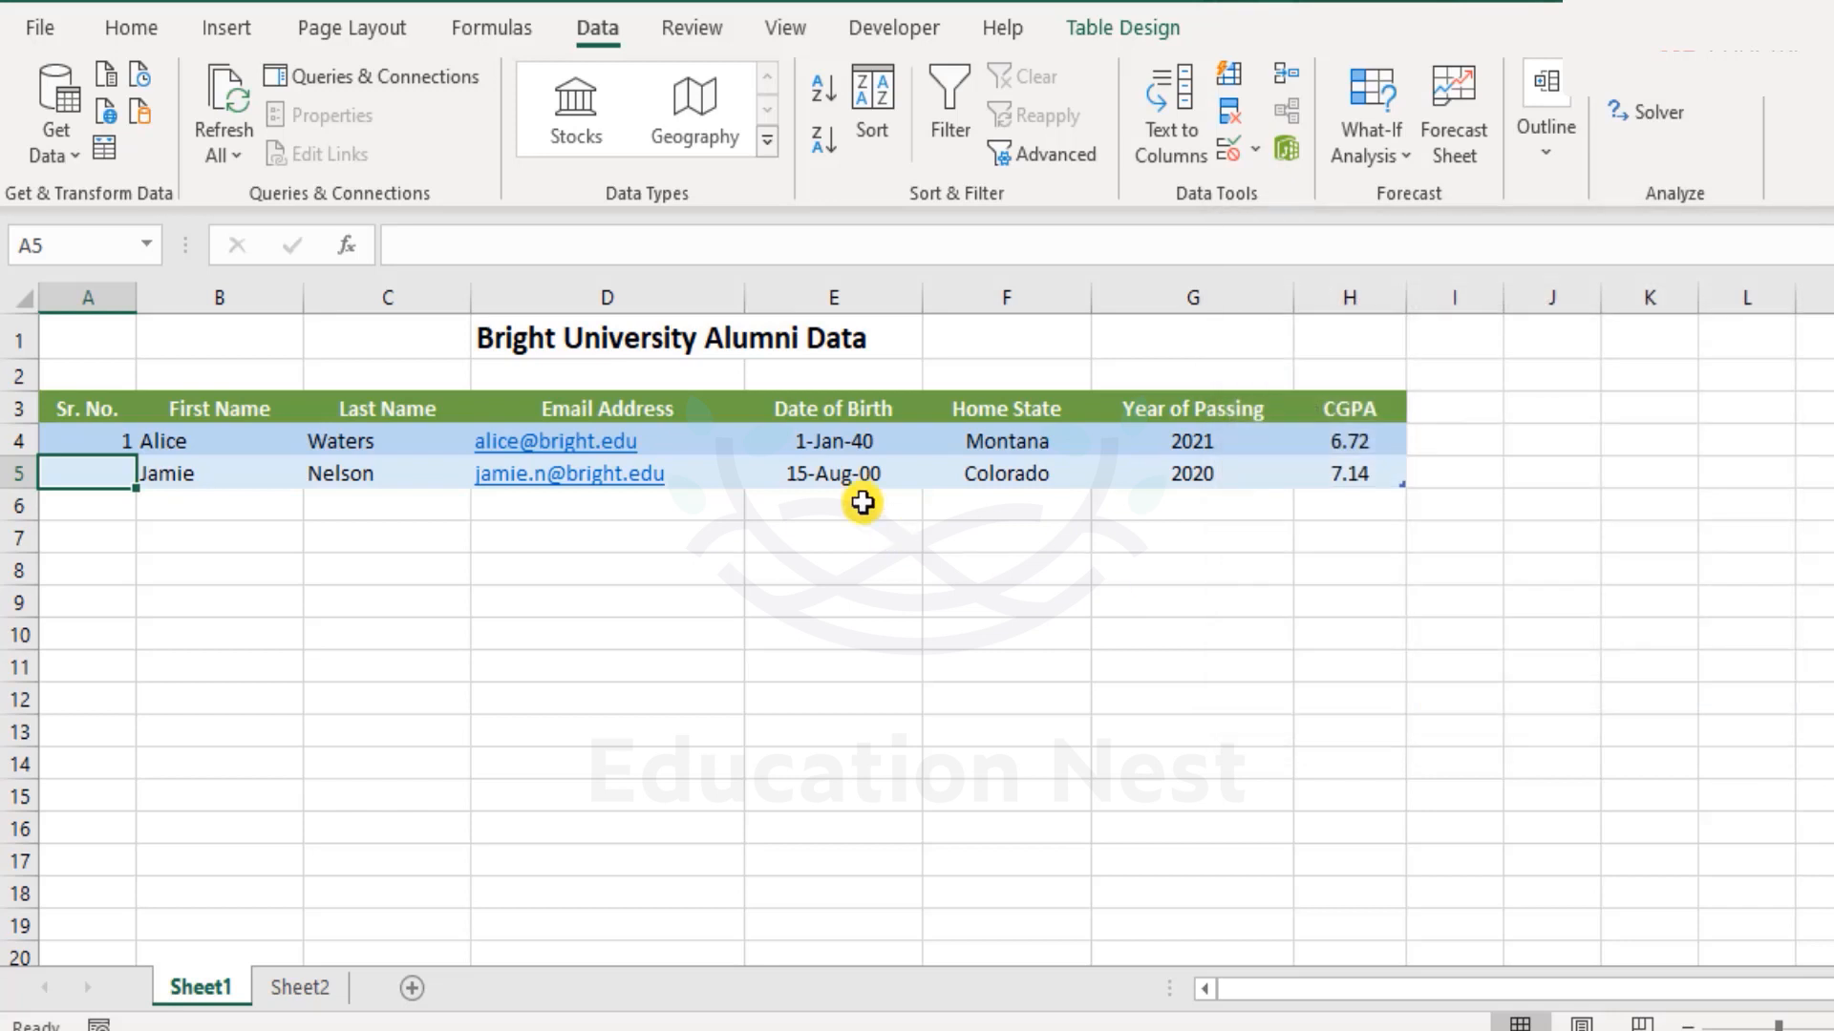
left_click(728, 472)
left_click(1230, 154)
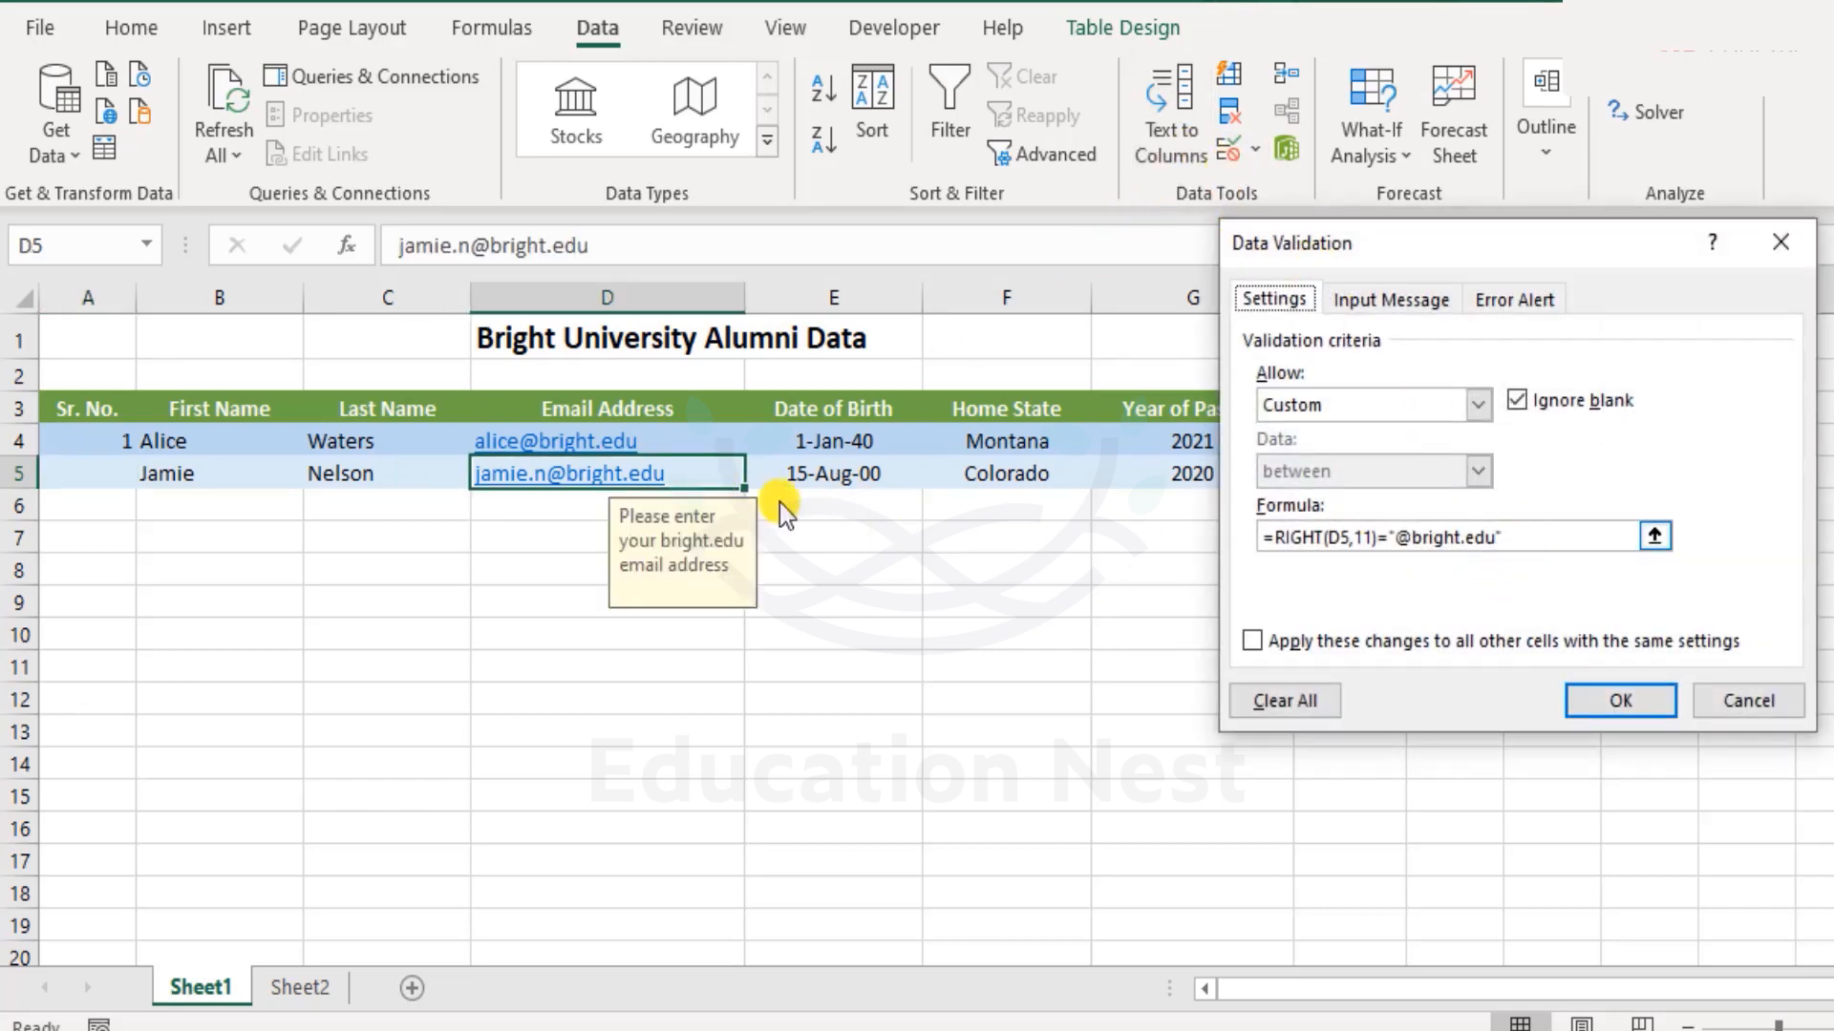
left_click(1447, 414)
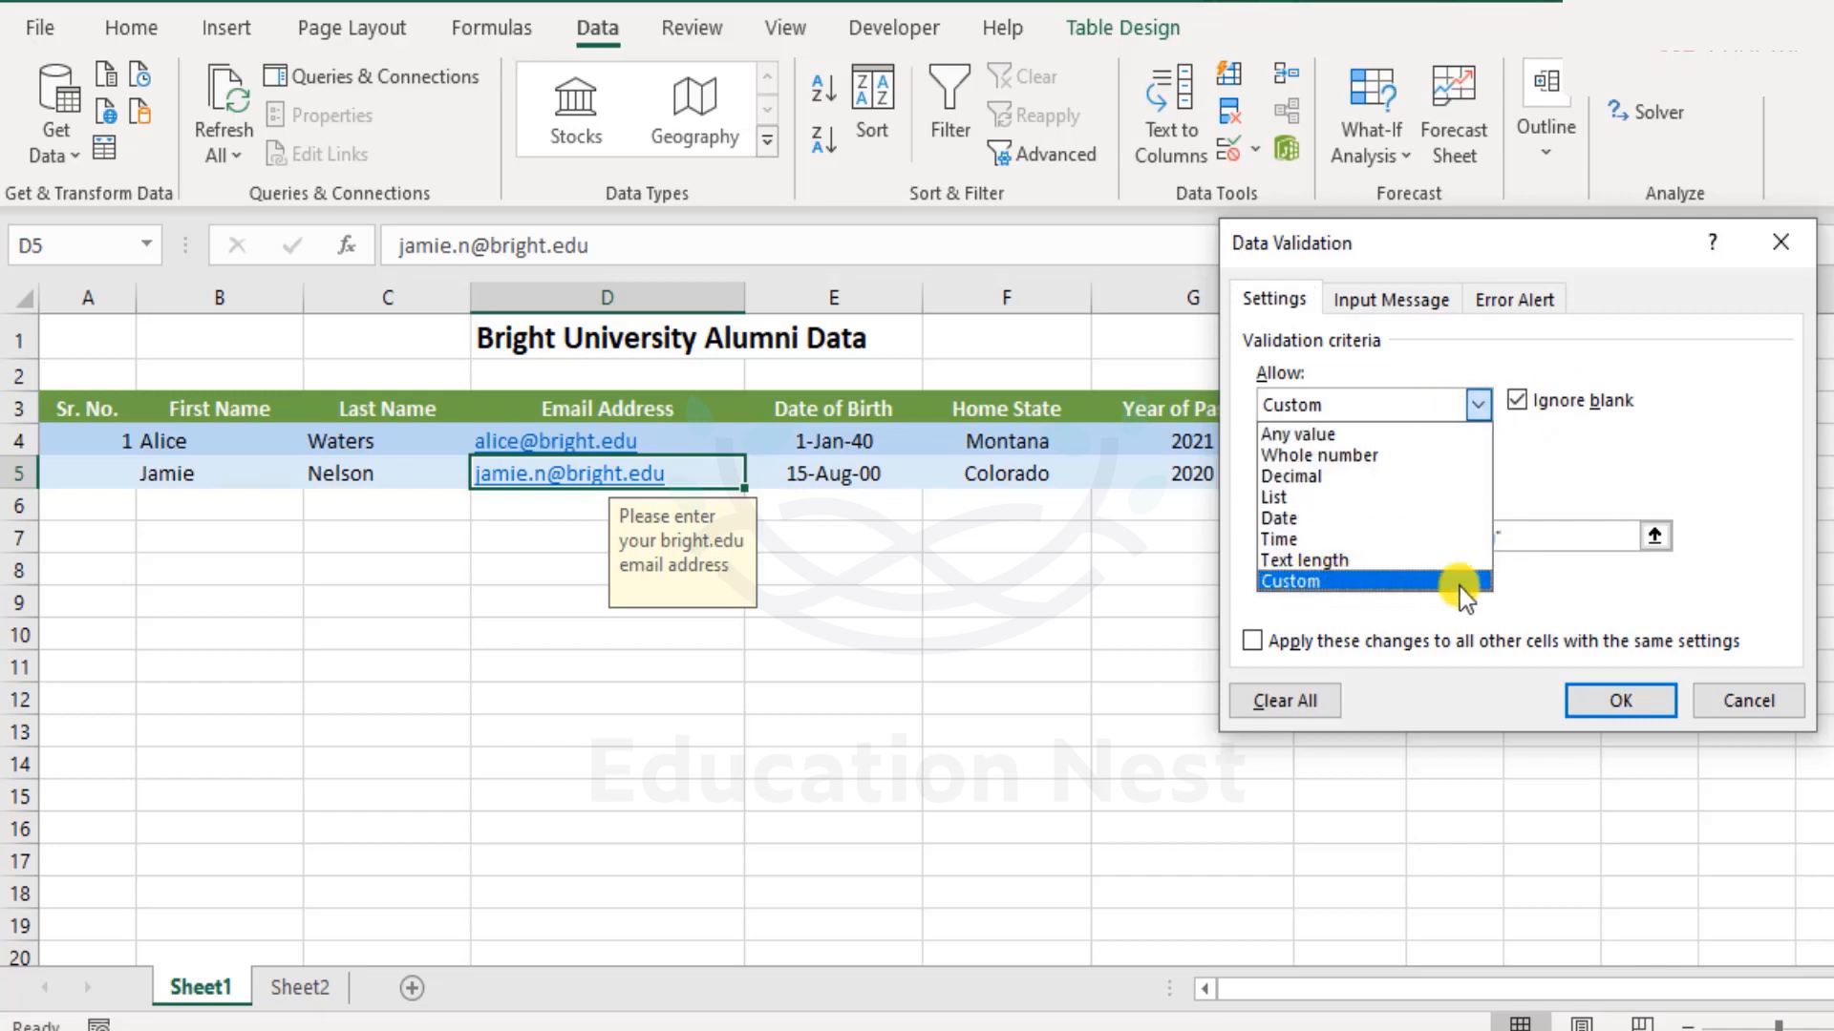
left_click(1619, 602)
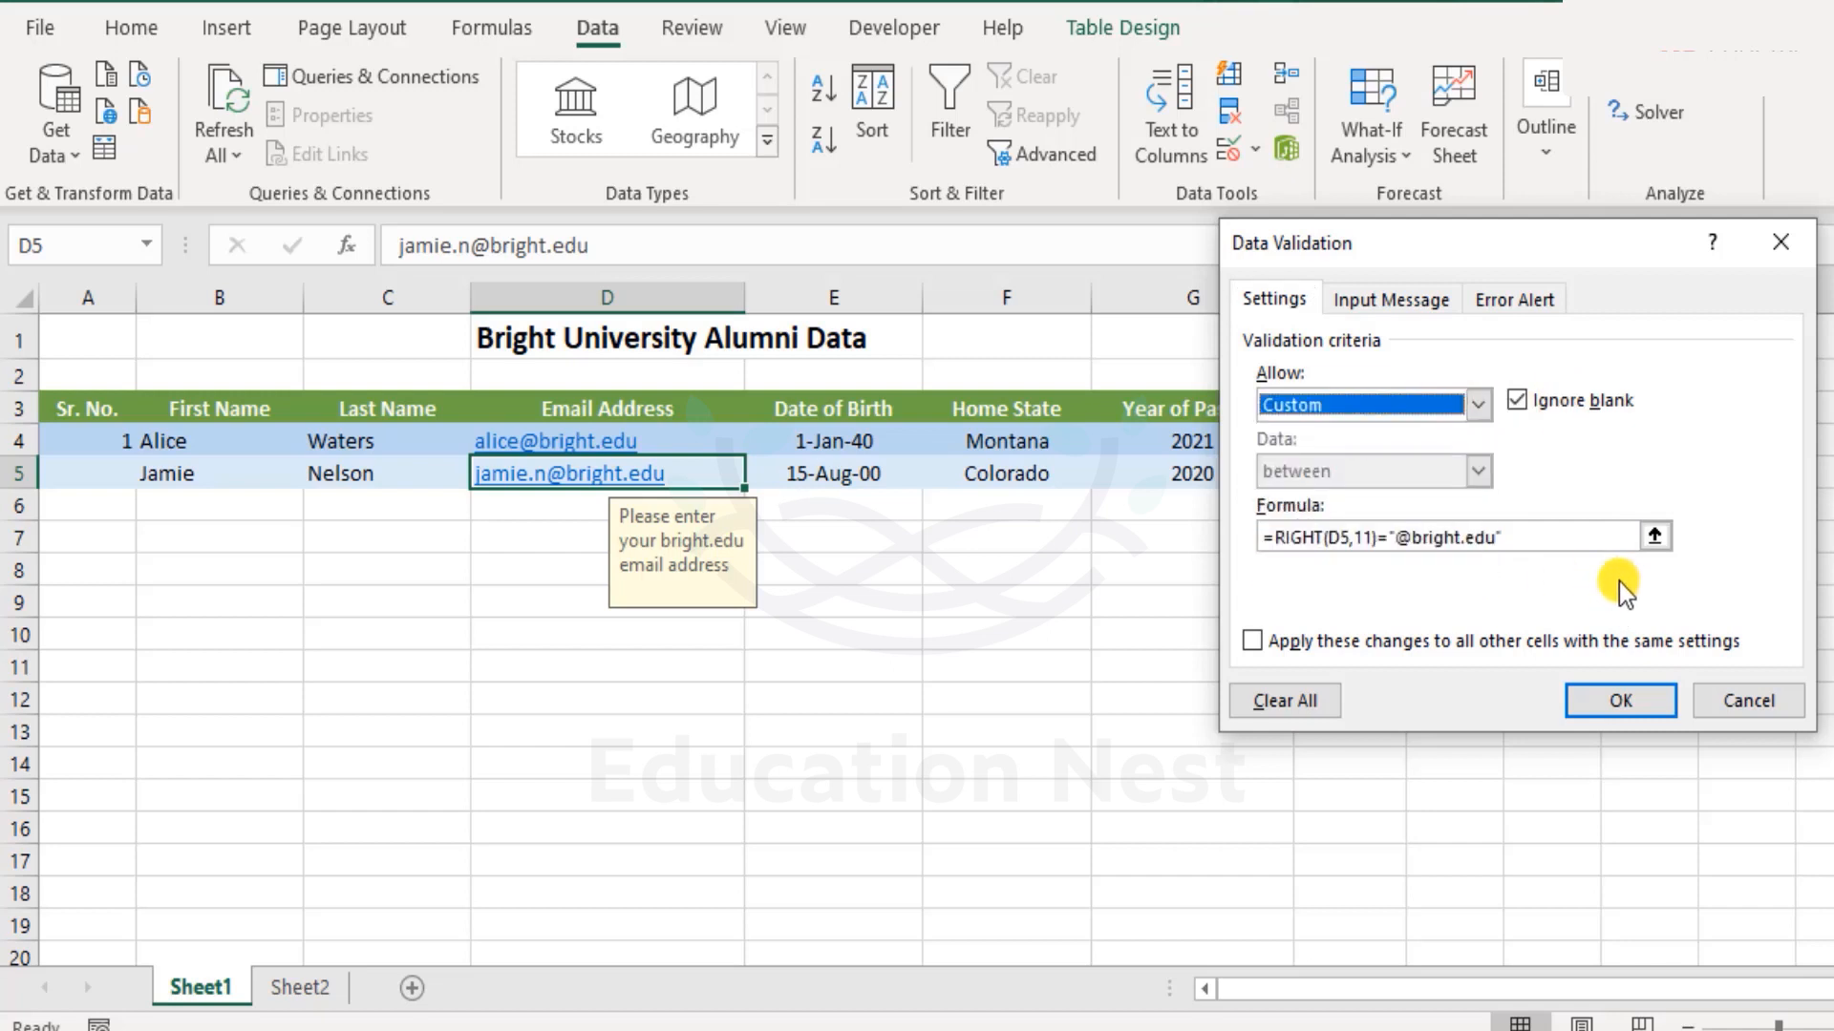